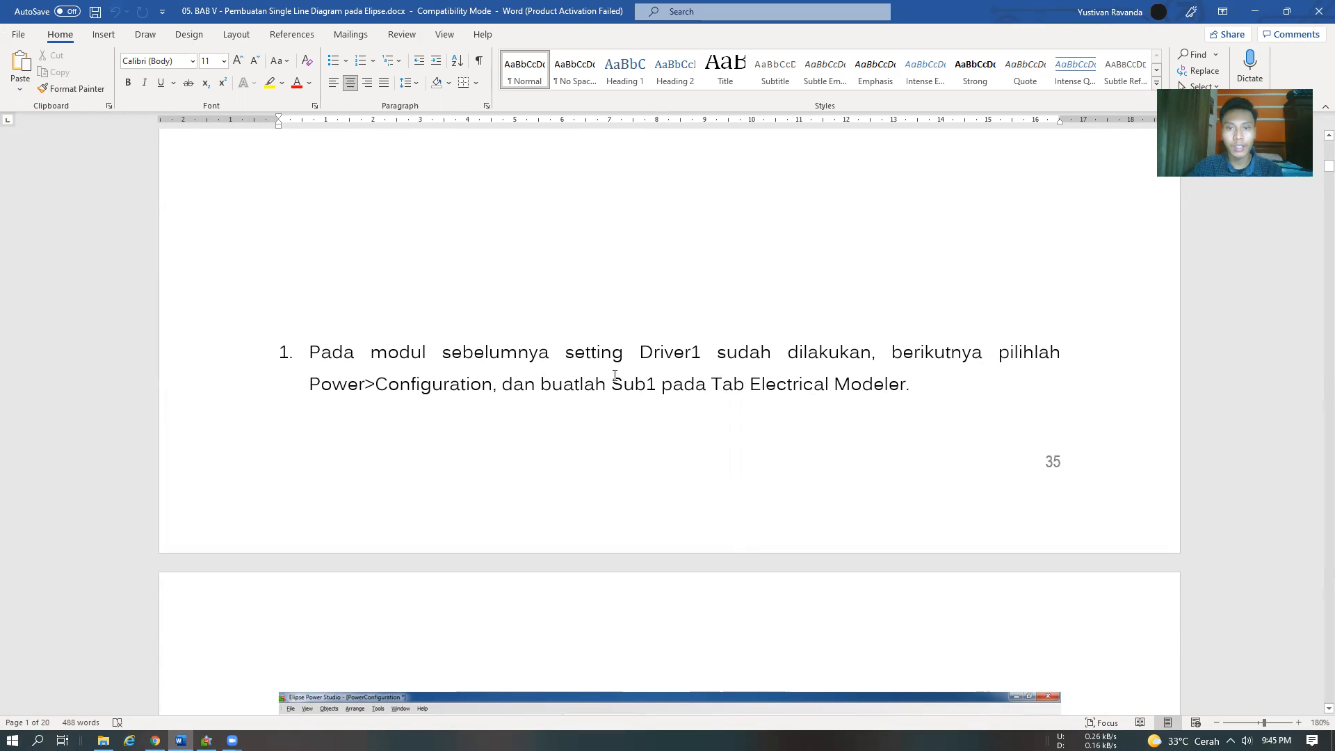
# Check step 1 of the Word module, switch to Elipse Power Studio and view PowerConfiguration's Electrical Modeler with Sub1
pyautogui.scroll(-5, 757, 394)
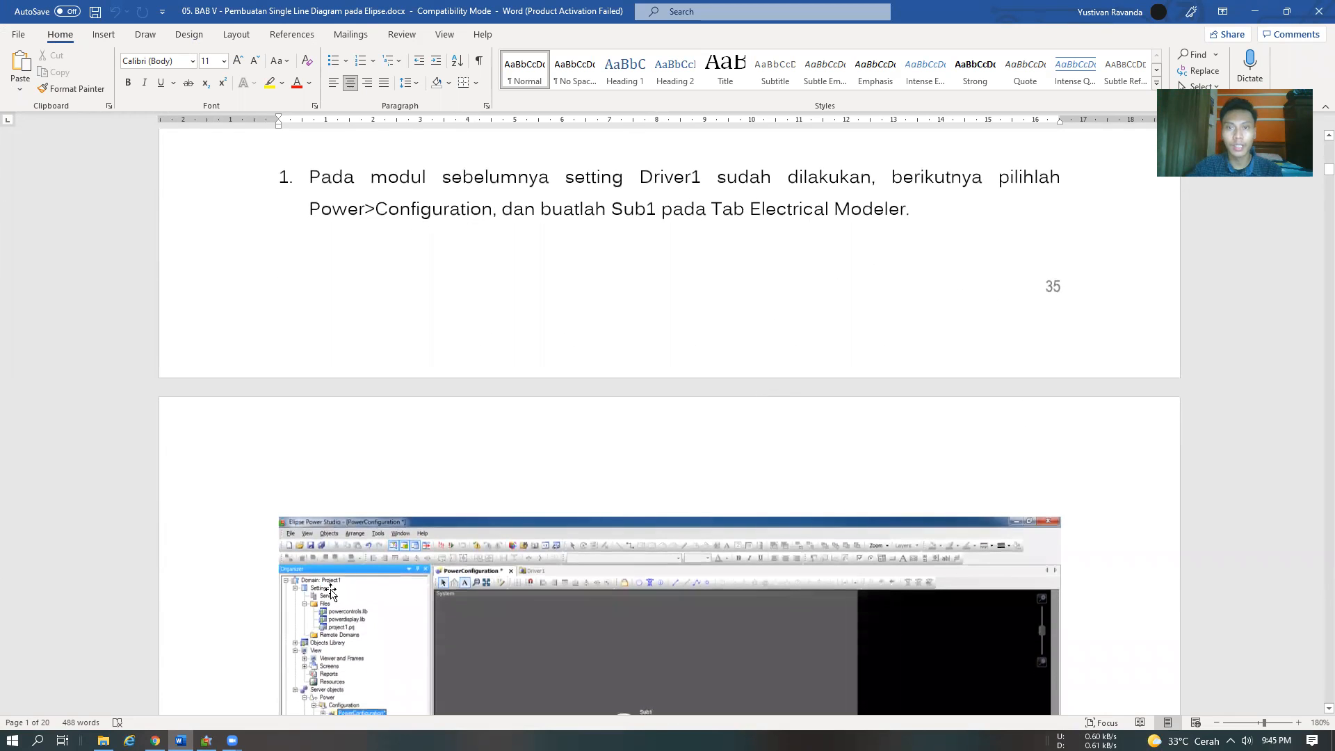
pyautogui.click(206, 741)
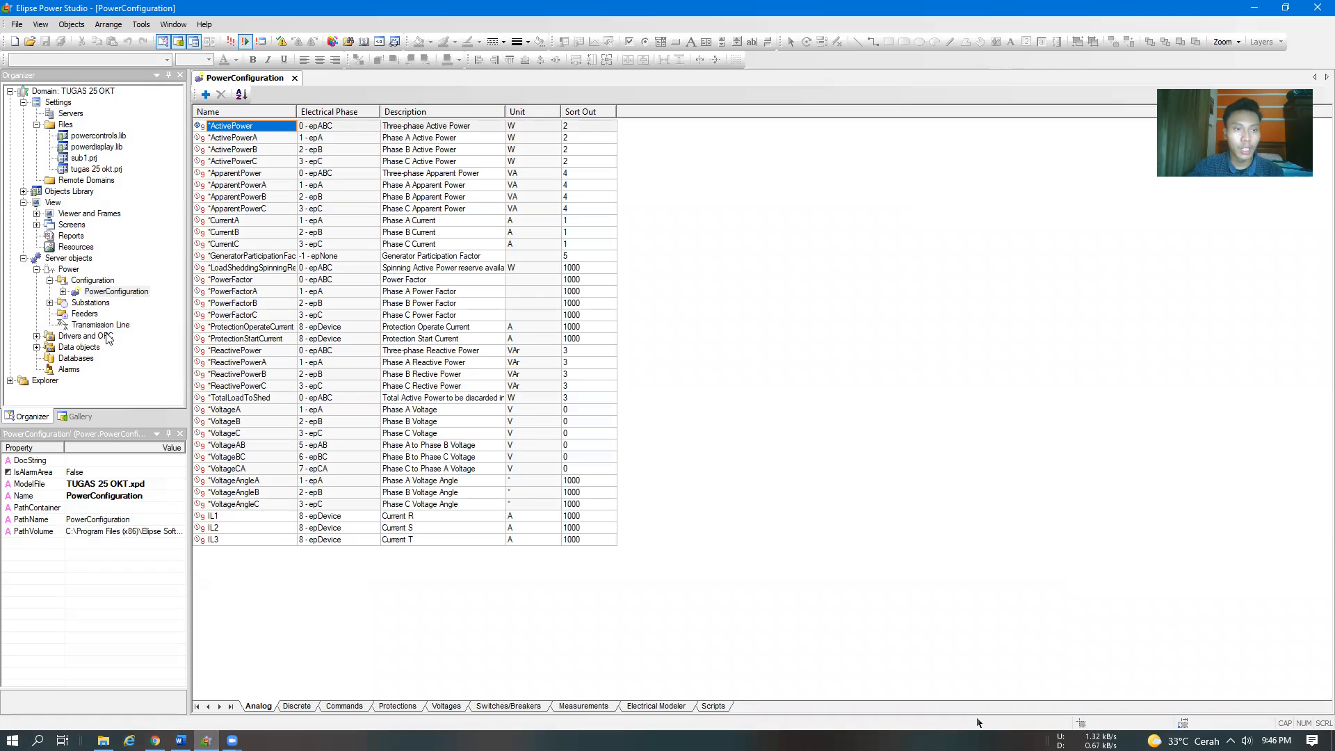
pyautogui.click(113, 292)
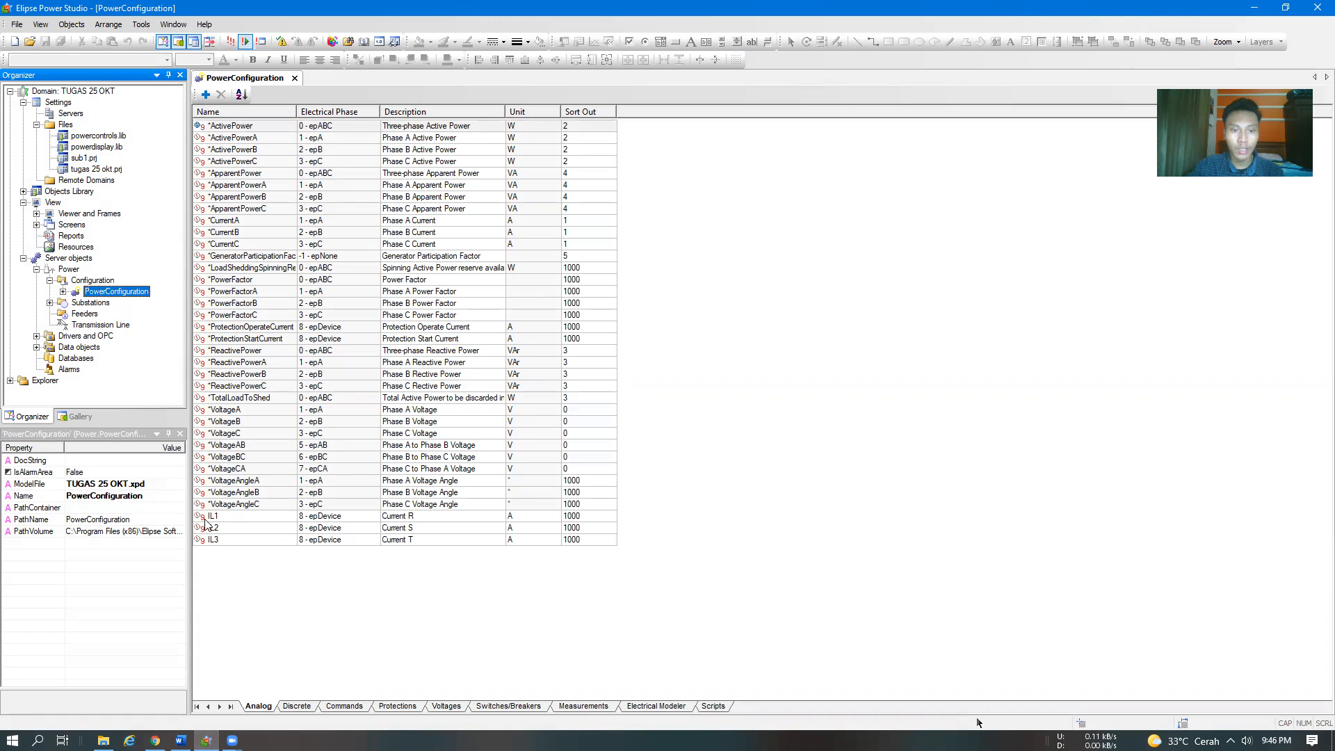
pyautogui.click(647, 706)
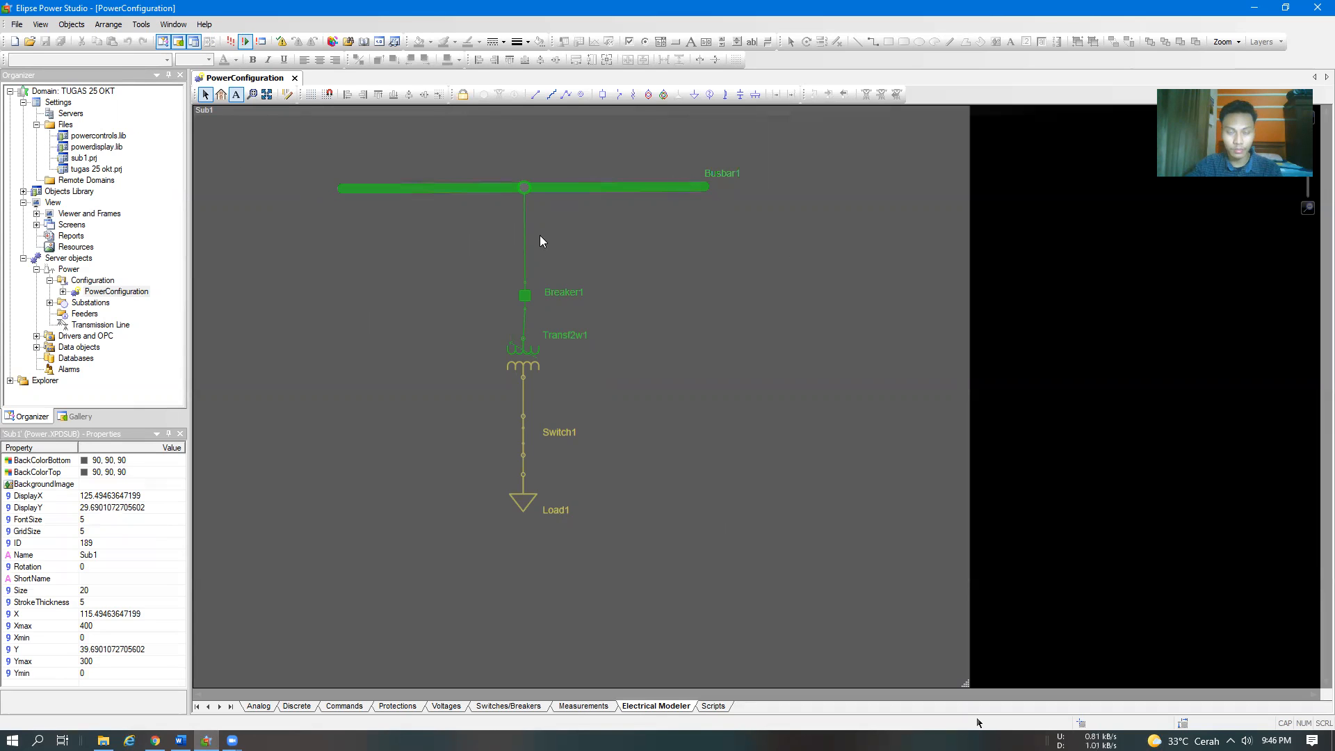
# Compare step 2 of the Word module with the Sub1 single line diagram in Elipse Power Studio, ending back in Word
pyautogui.hotkey('alt', 'Tab')
pyautogui.scroll(-10, 545, 373)
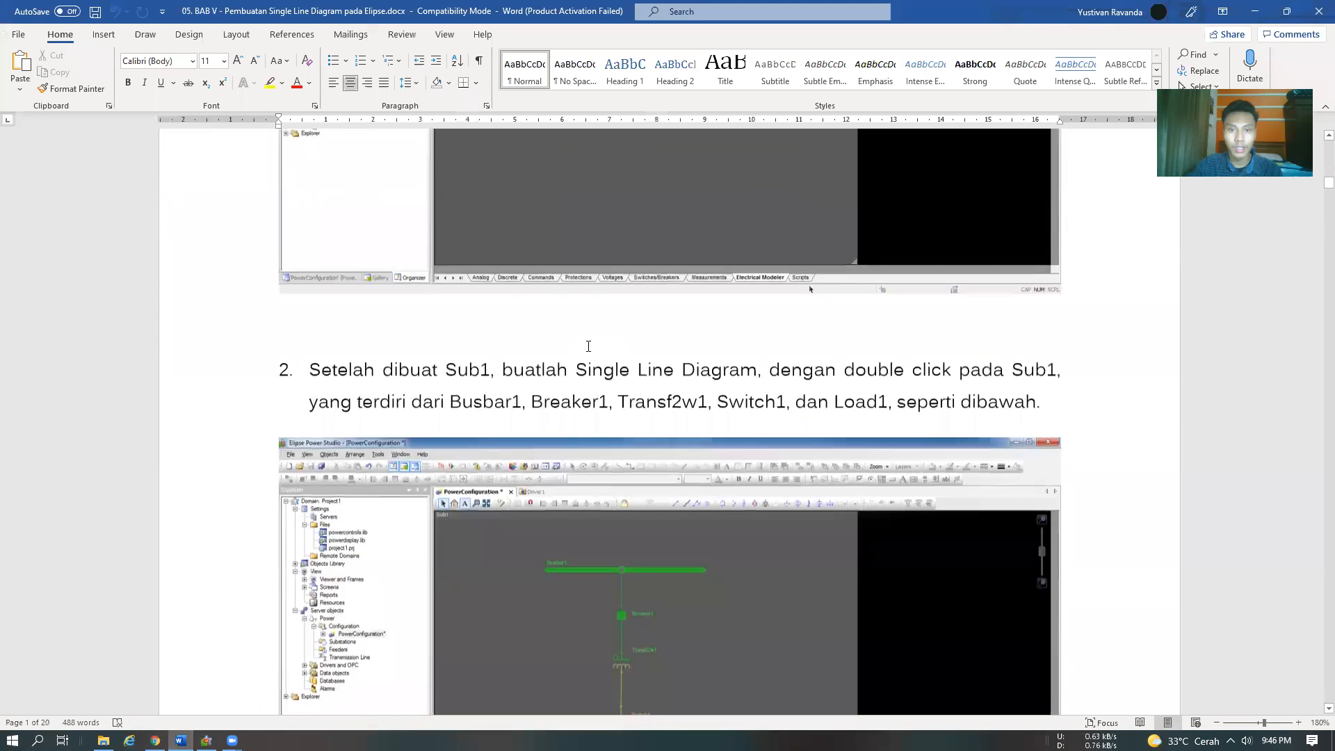
pyautogui.scroll(-1, 588, 346)
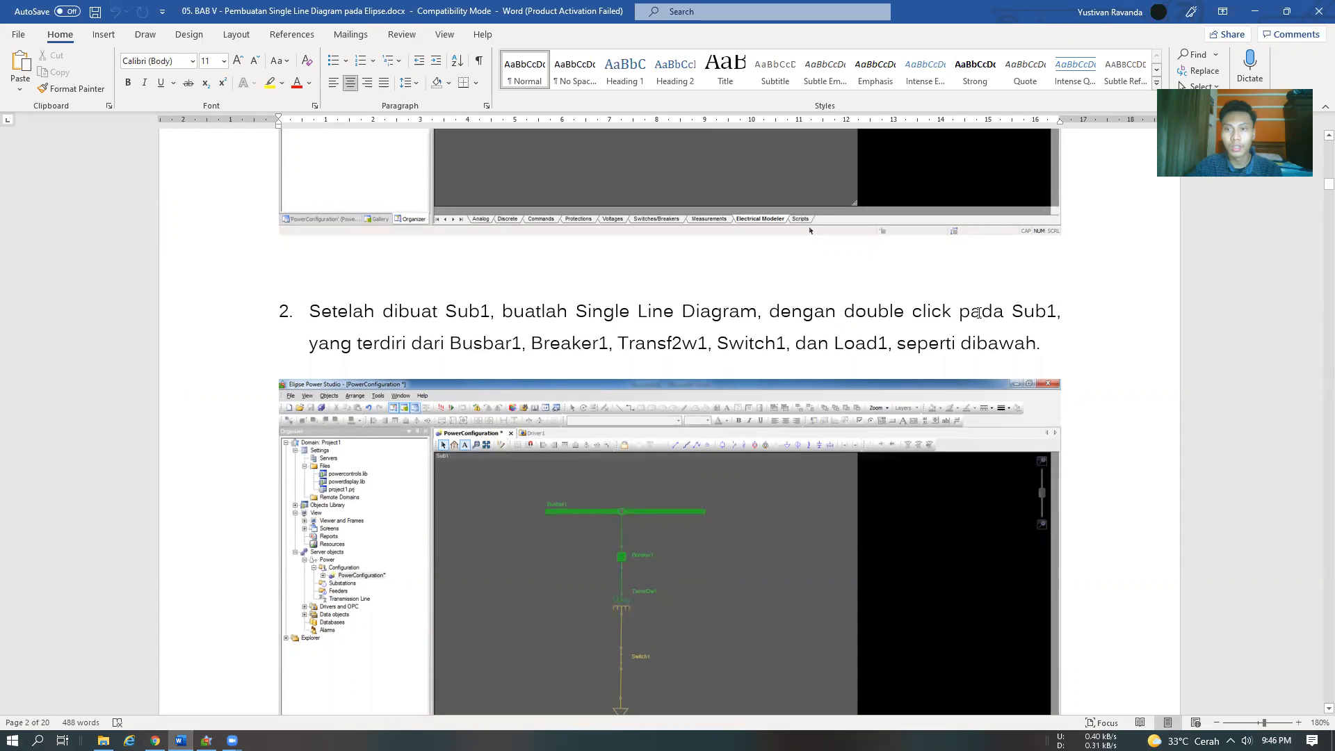
pyautogui.scroll(-2, 978, 313)
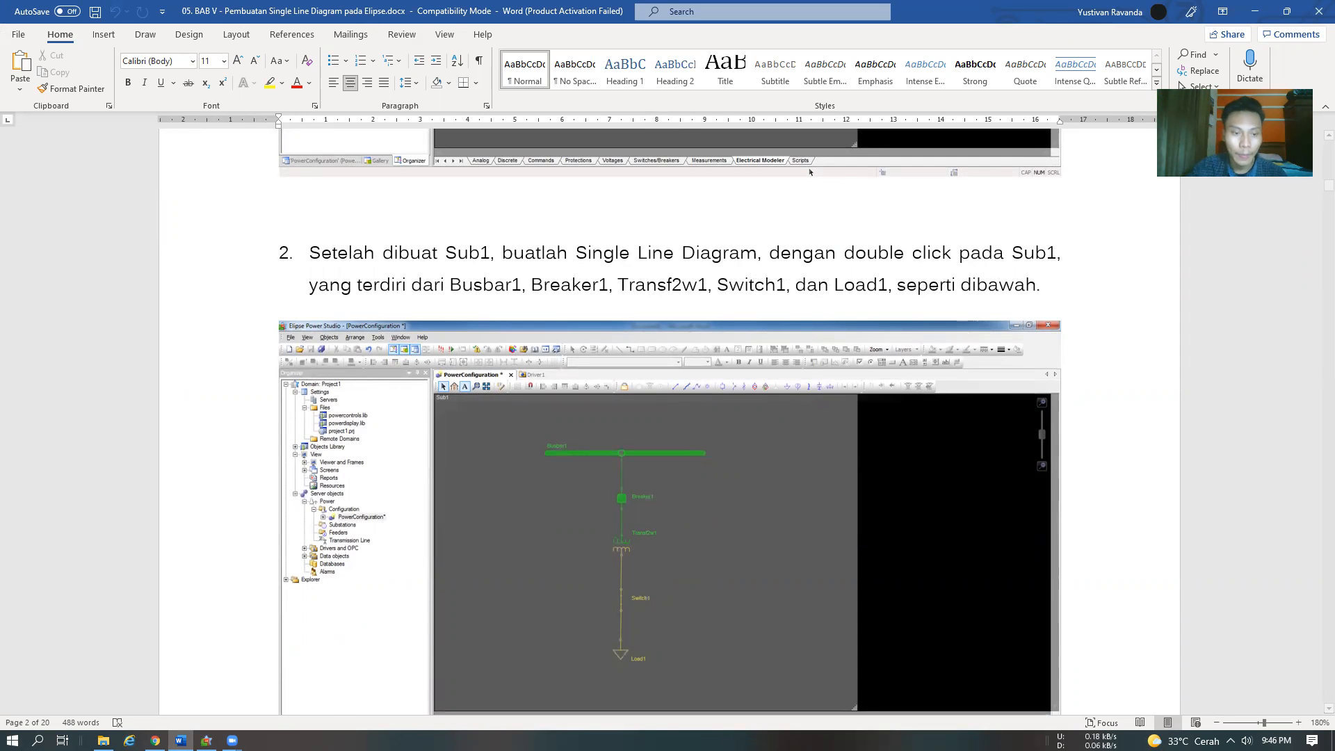
pyautogui.click(207, 739)
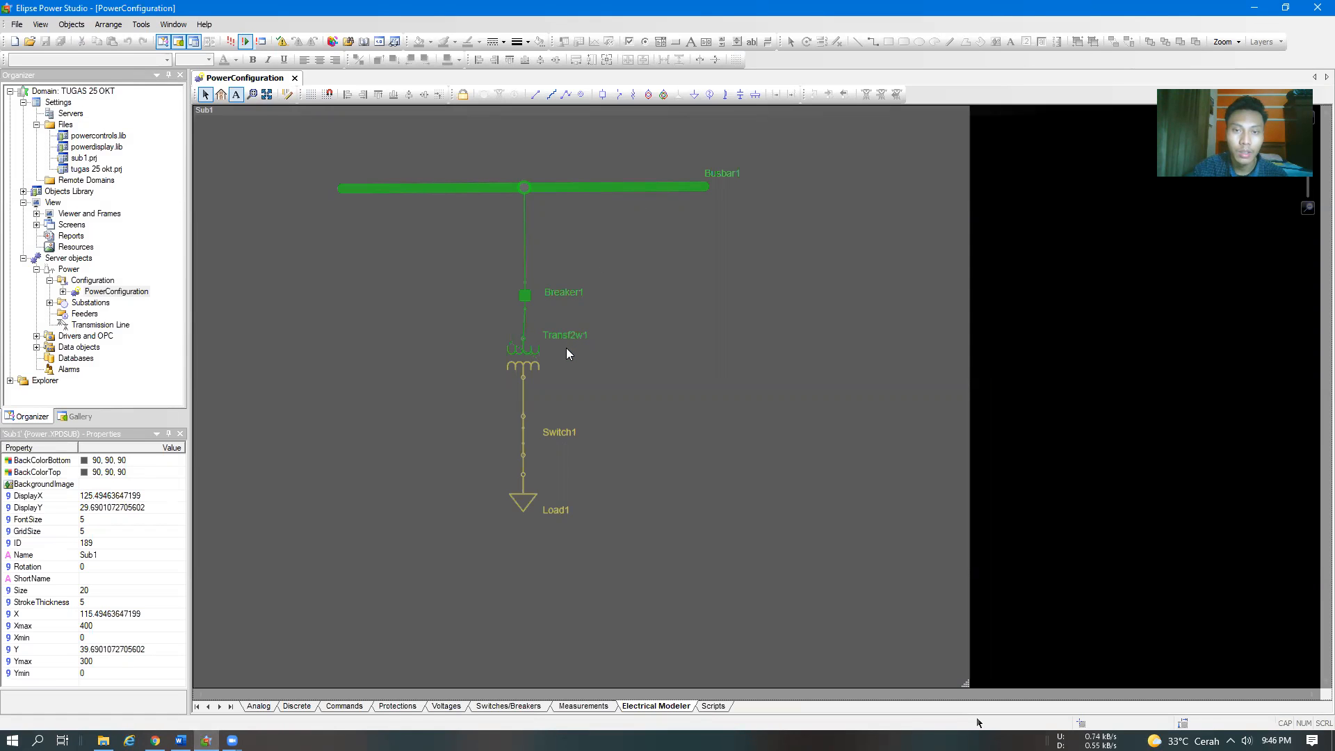
pyautogui.click(181, 740)
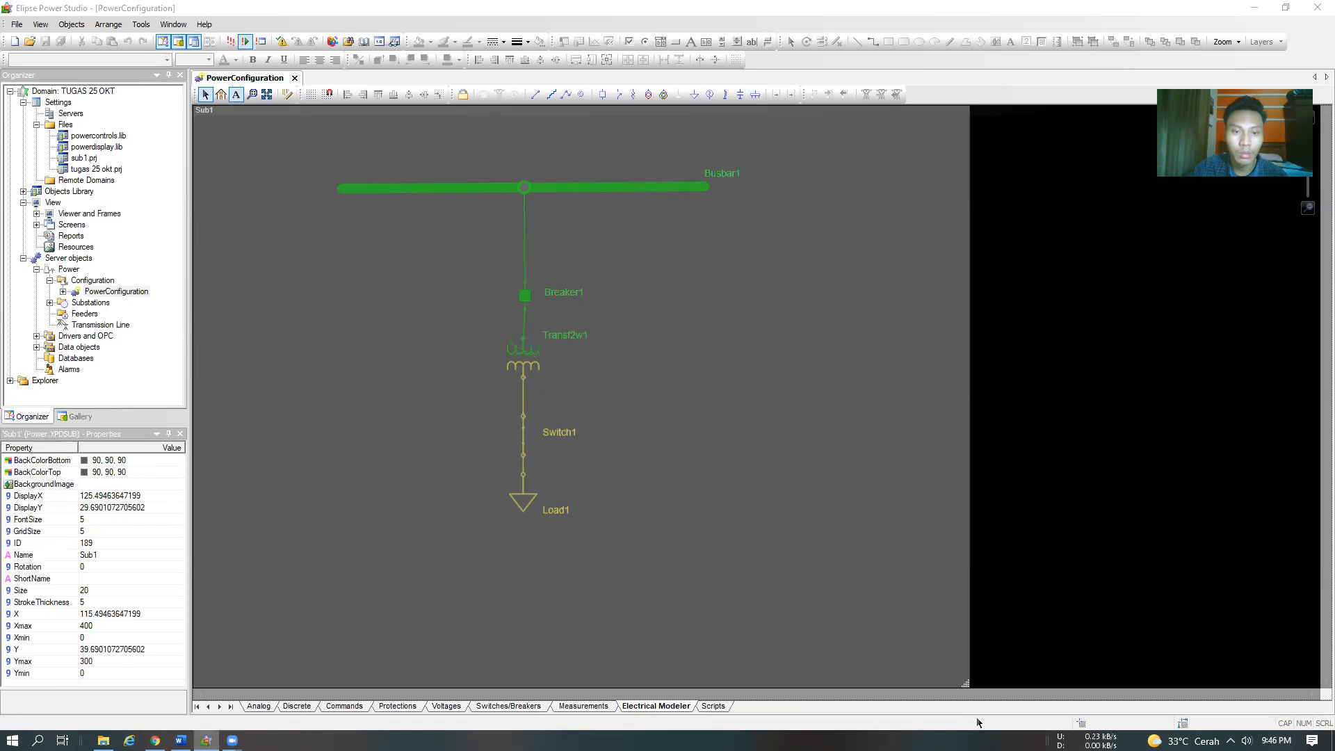
pyautogui.hotkey('alt', 'Tab')
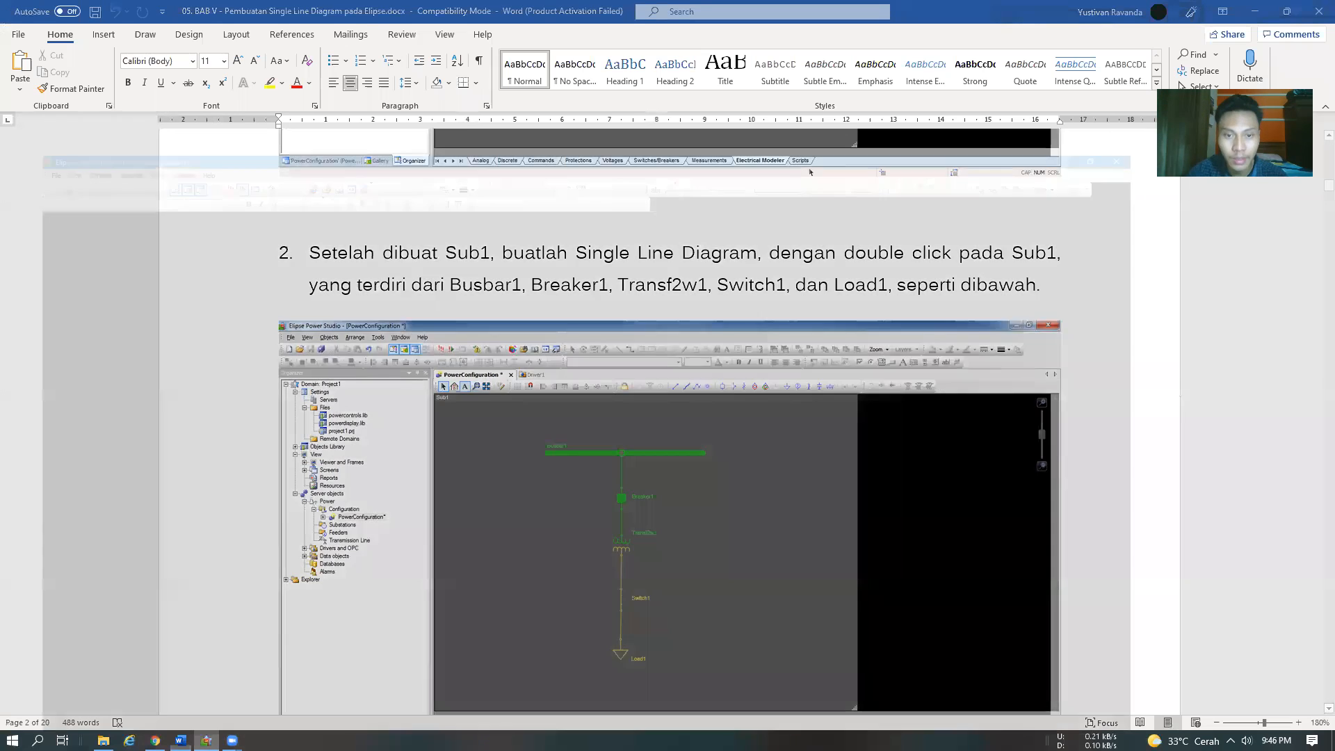
pyautogui.hotkey('alt', 'Tab')
# Read step 3 of the module about IL1, IL2 and IL3, and view the Analog measurements of PowerConfiguration in Elipse Power Studio
pyautogui.scroll(-8, 621, 291)
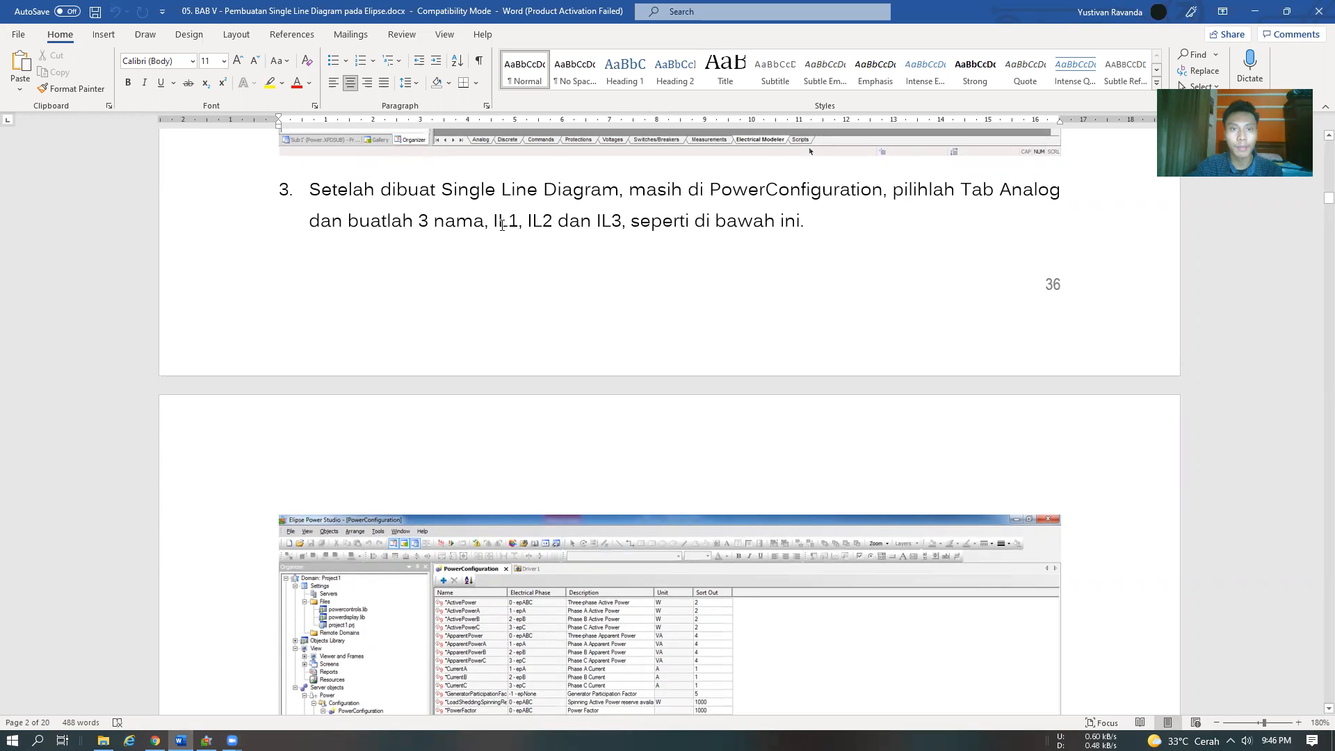
pyautogui.scroll(-5, 745, 233)
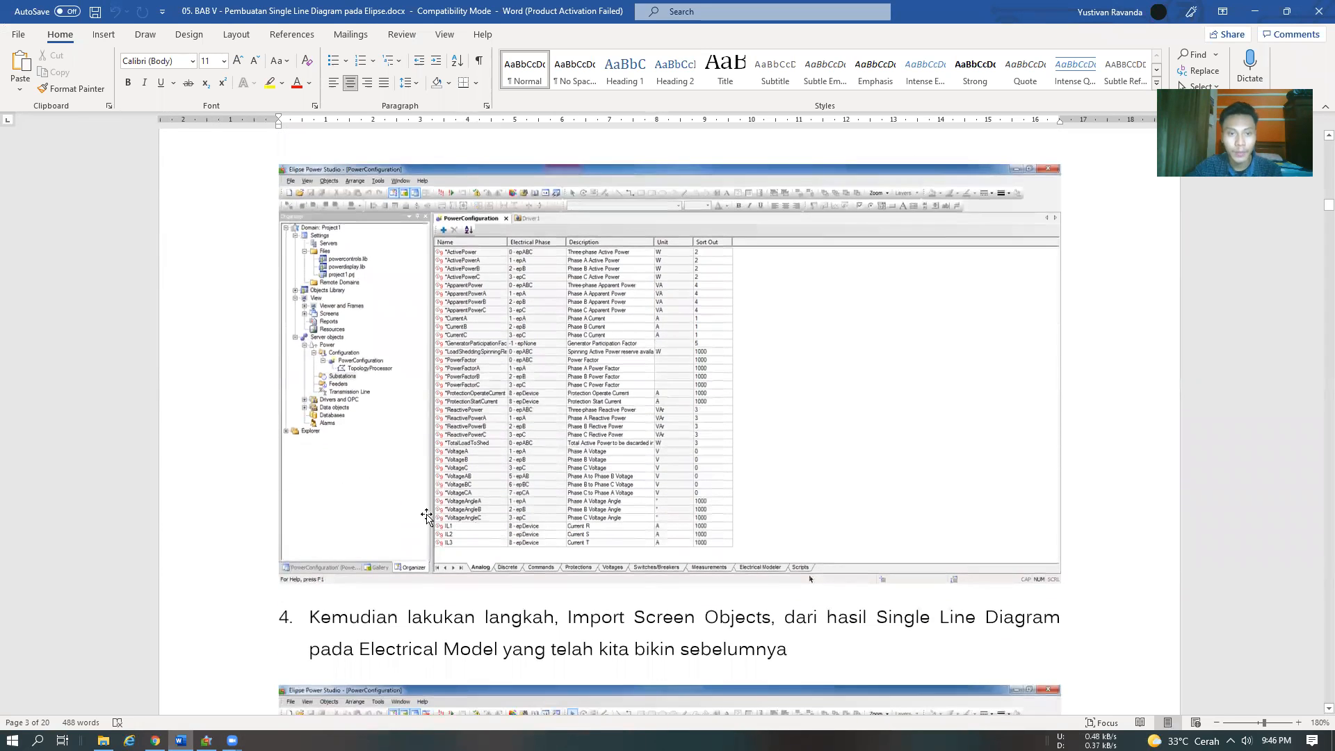
pyautogui.hotkey('alt', 'Tab')
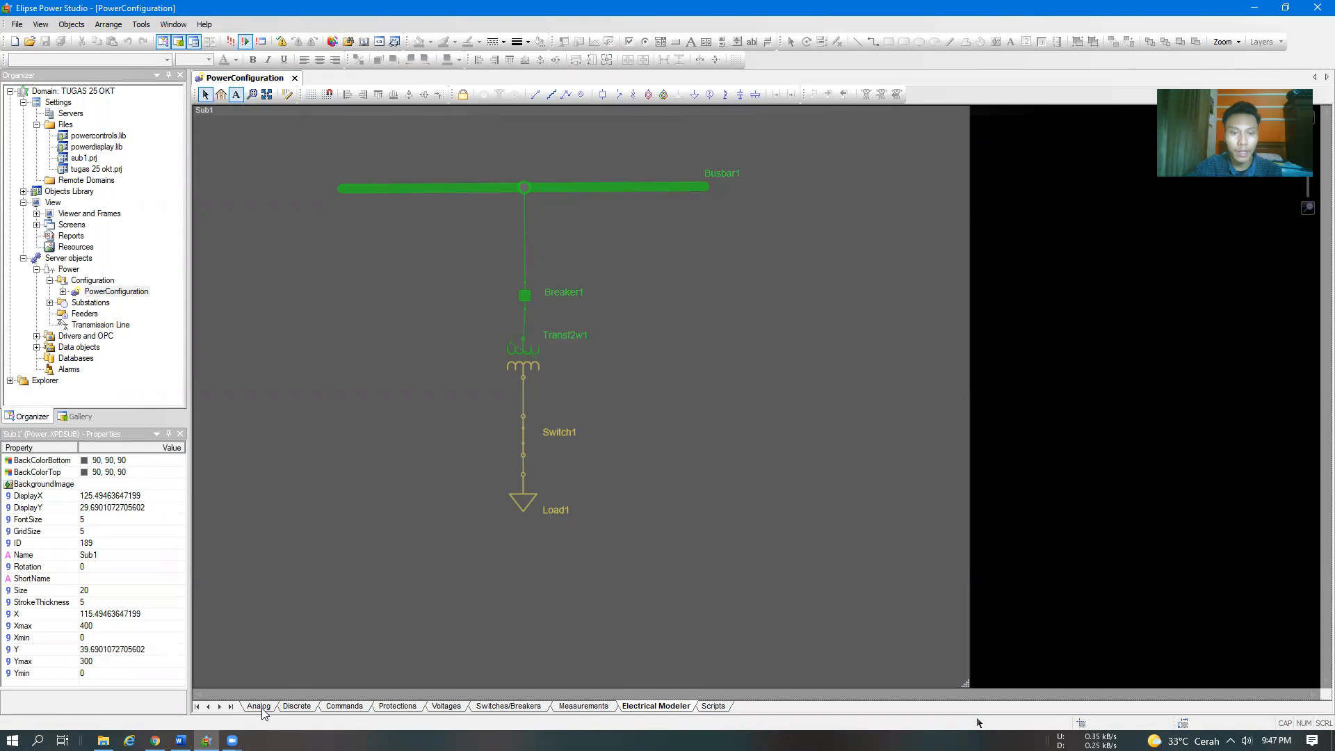
pyautogui.click(258, 706)
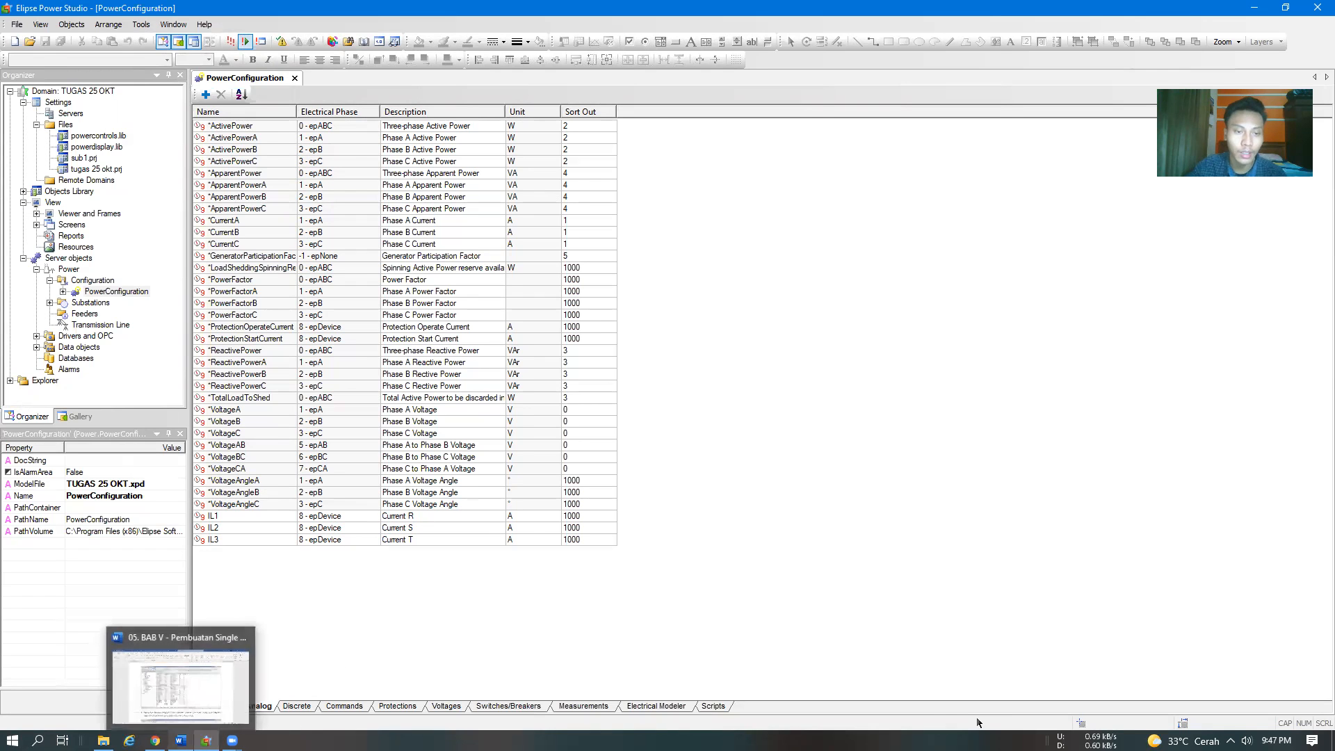
# Review step 4 of the Word module, and in Elipse Power Studio start Import Screen Objects from PowerConfiguration's electrical model
pyautogui.click(180, 741)
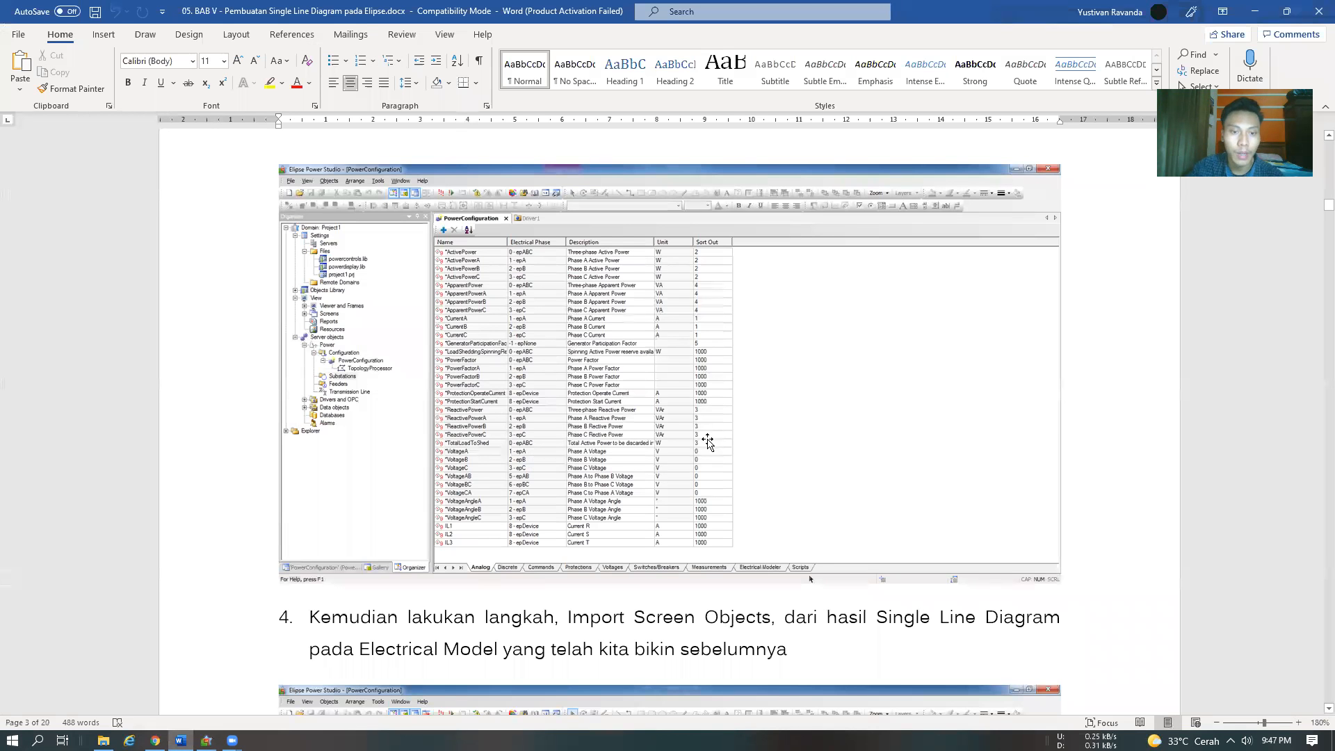
pyautogui.scroll(-4, 556, 480)
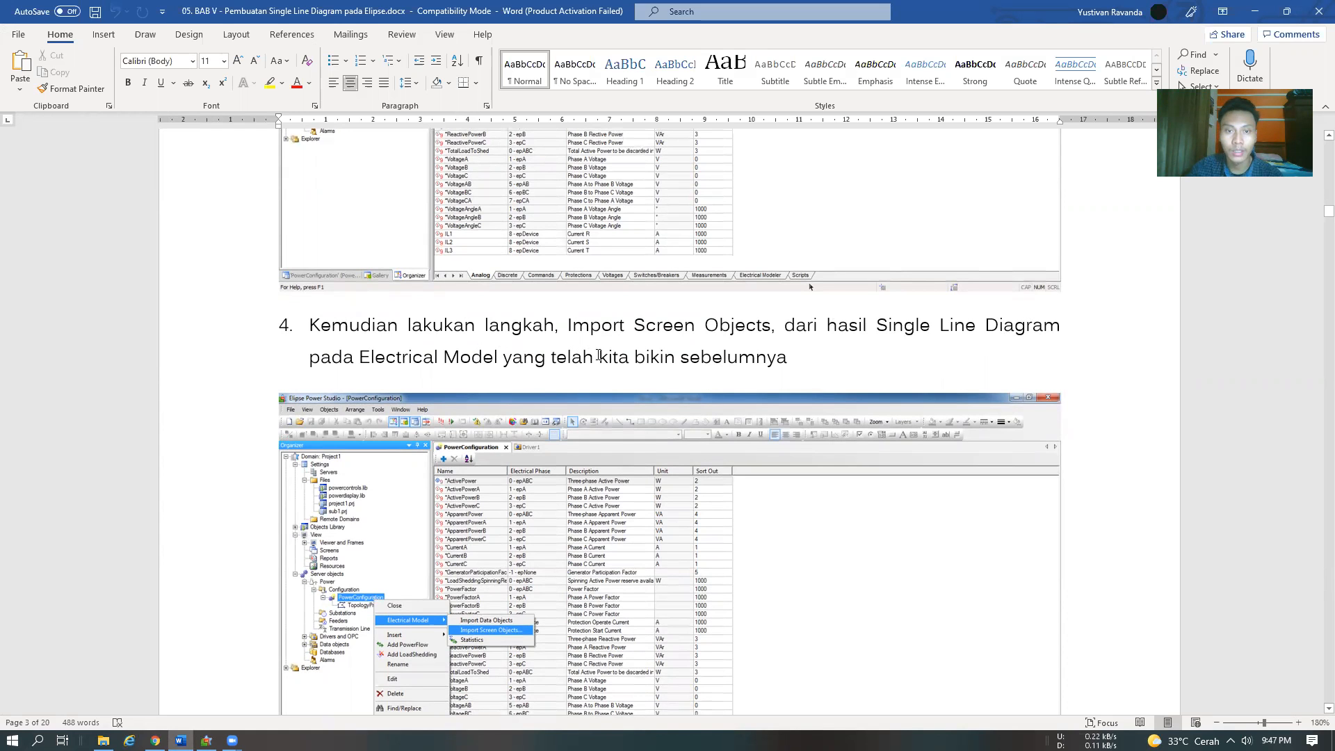
pyautogui.scroll(-3, 723, 352)
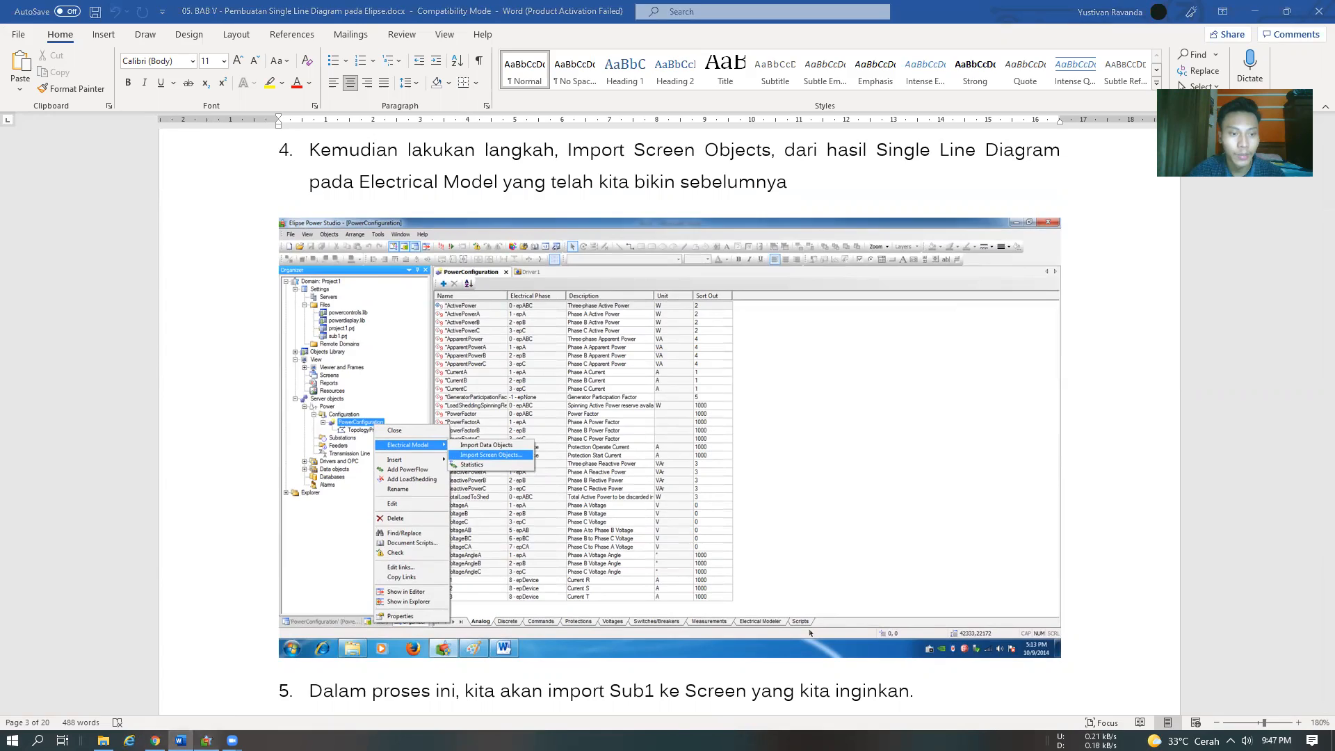
pyautogui.hotkey('alt', 'Tab')
pyautogui.click(111, 292)
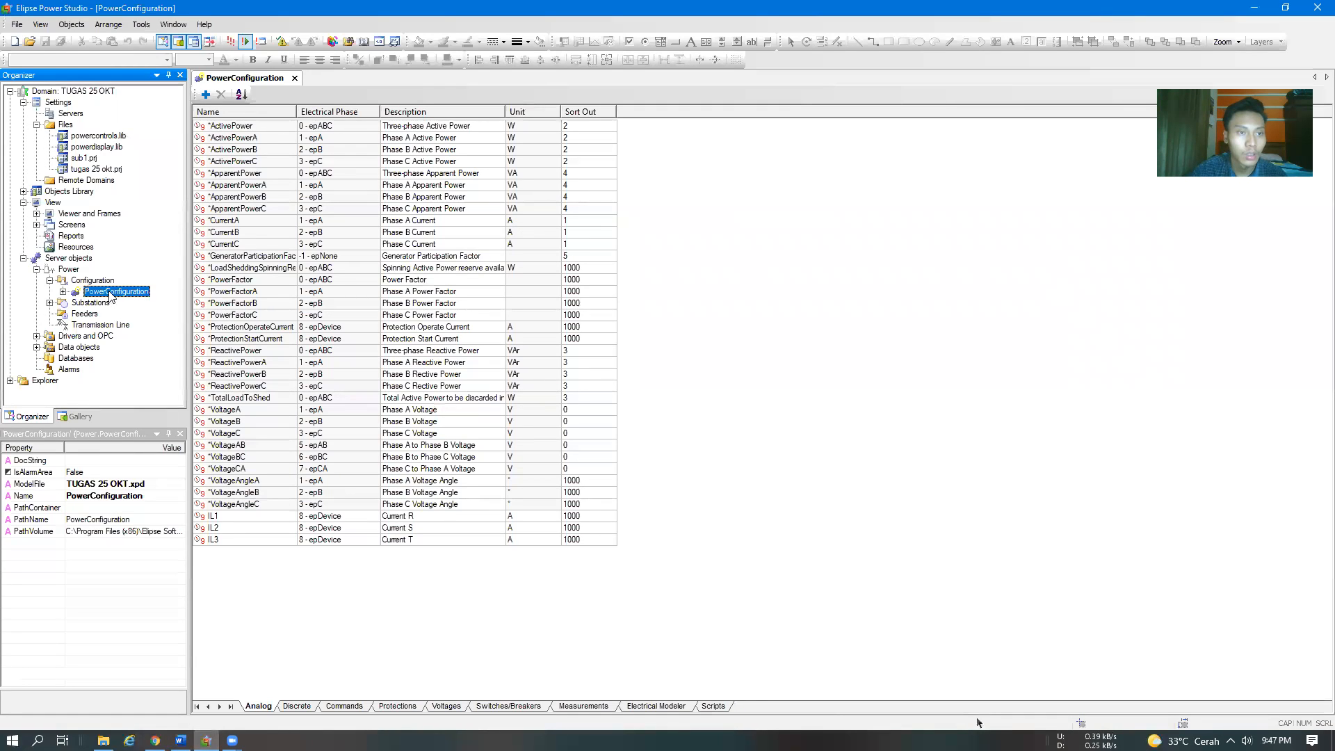
pyautogui.rightClick(111, 294)
pyautogui.moveTo(174, 321)
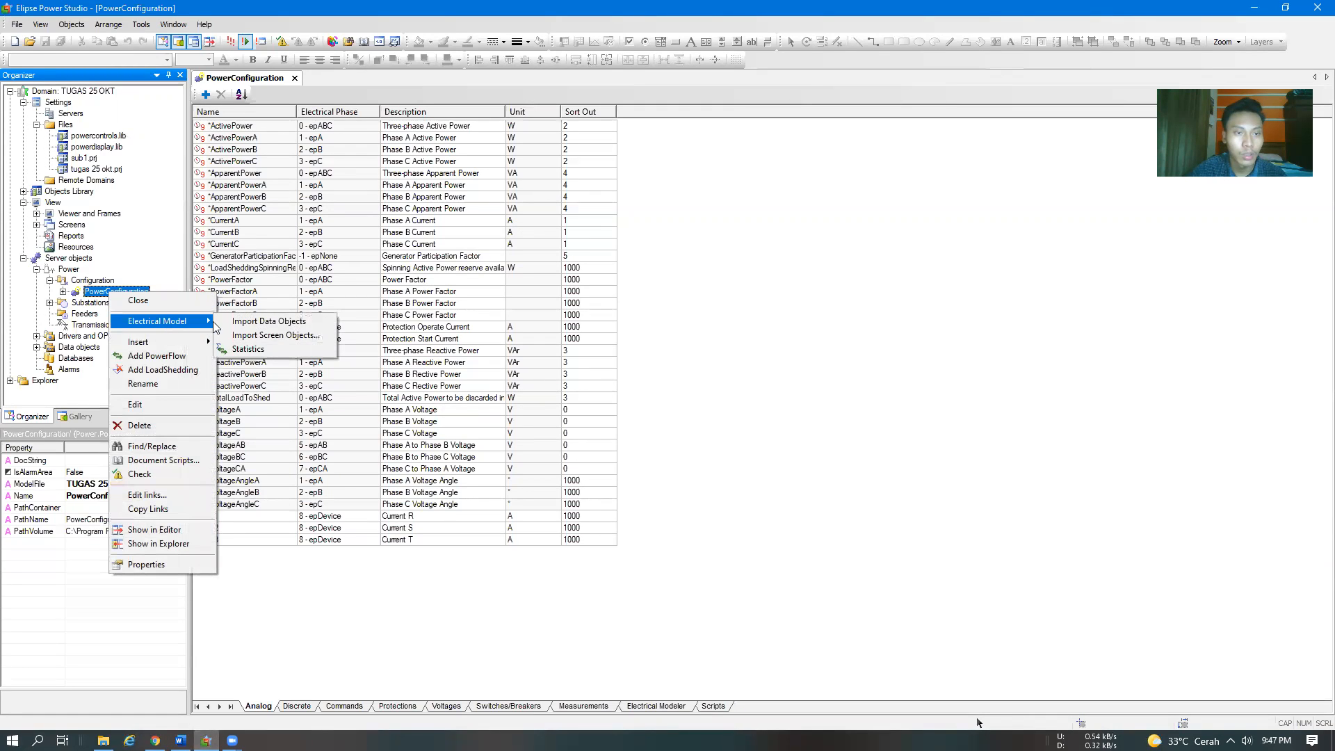
pyautogui.click(263, 335)
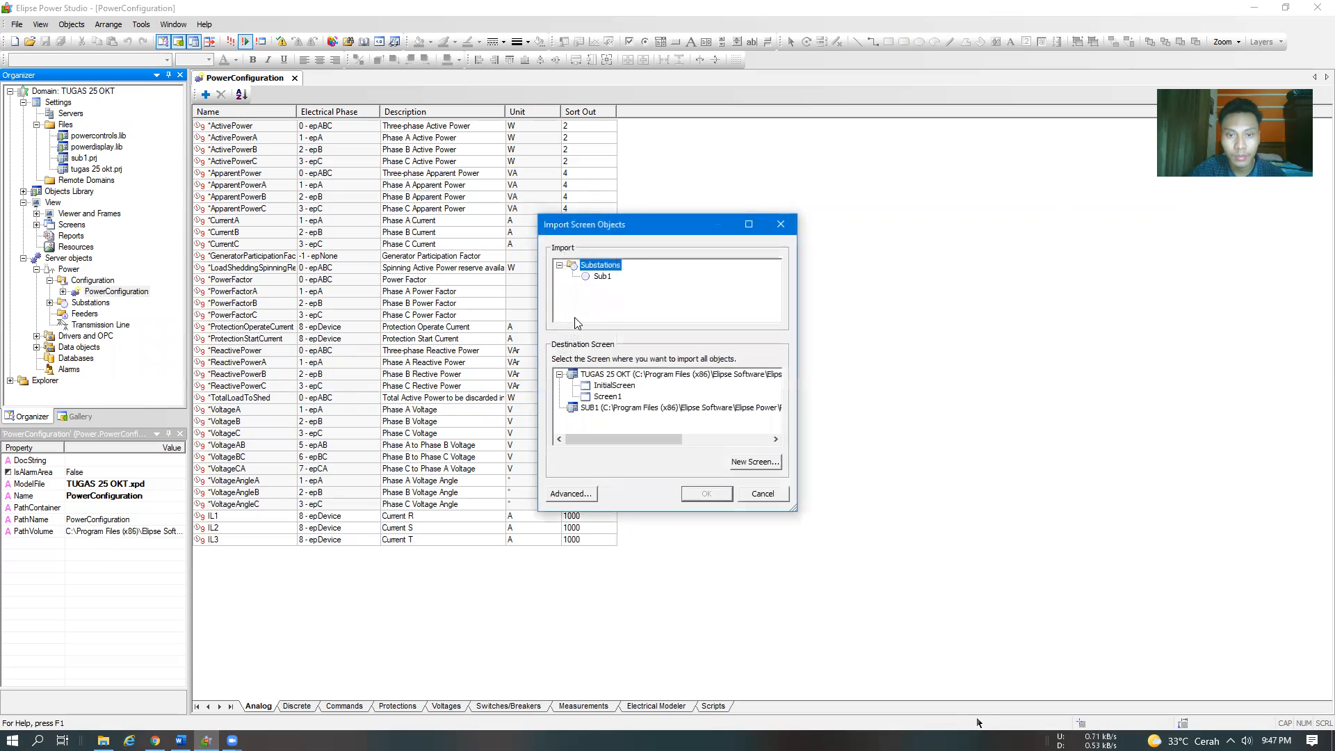
# Import Sub1 onto a new 1920 by 1027 pixel screen created in the TUGAS 25 OKT project, using the Viewer.[_top] splitter
pyautogui.click(586, 279)
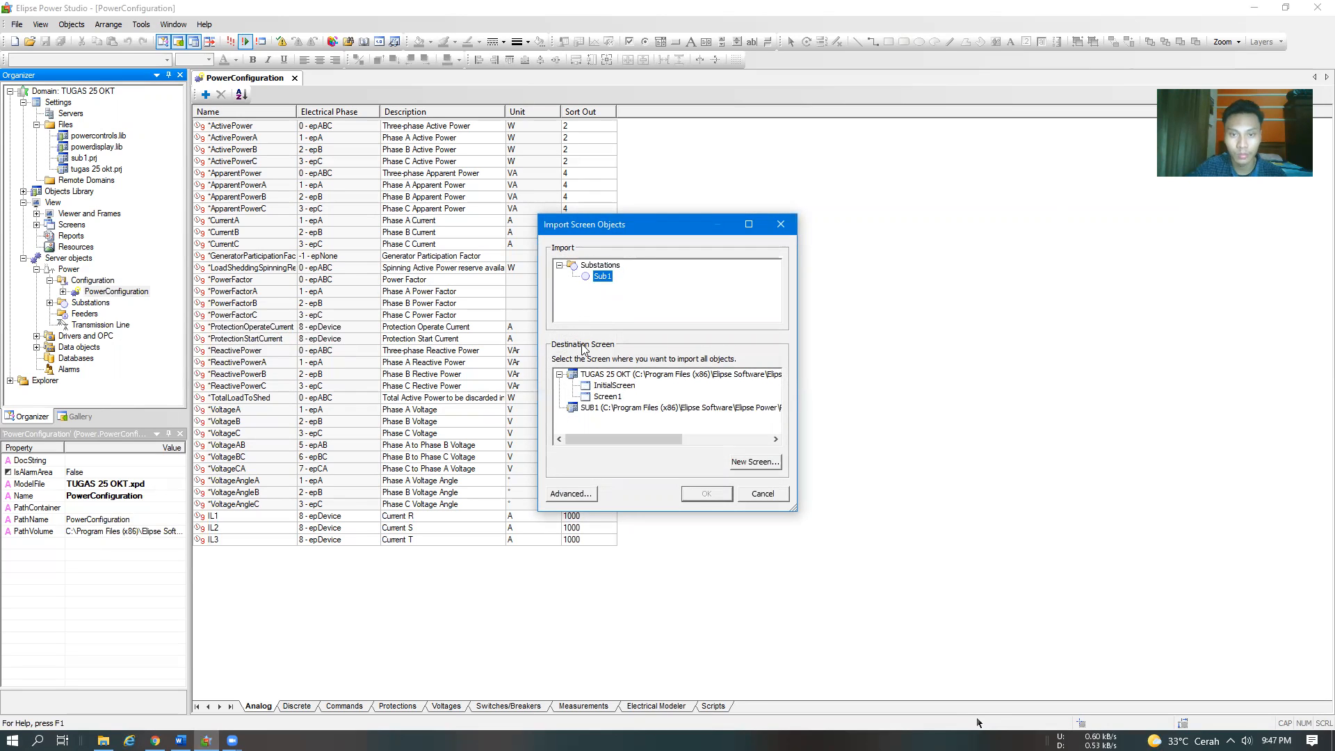
pyautogui.click(743, 462)
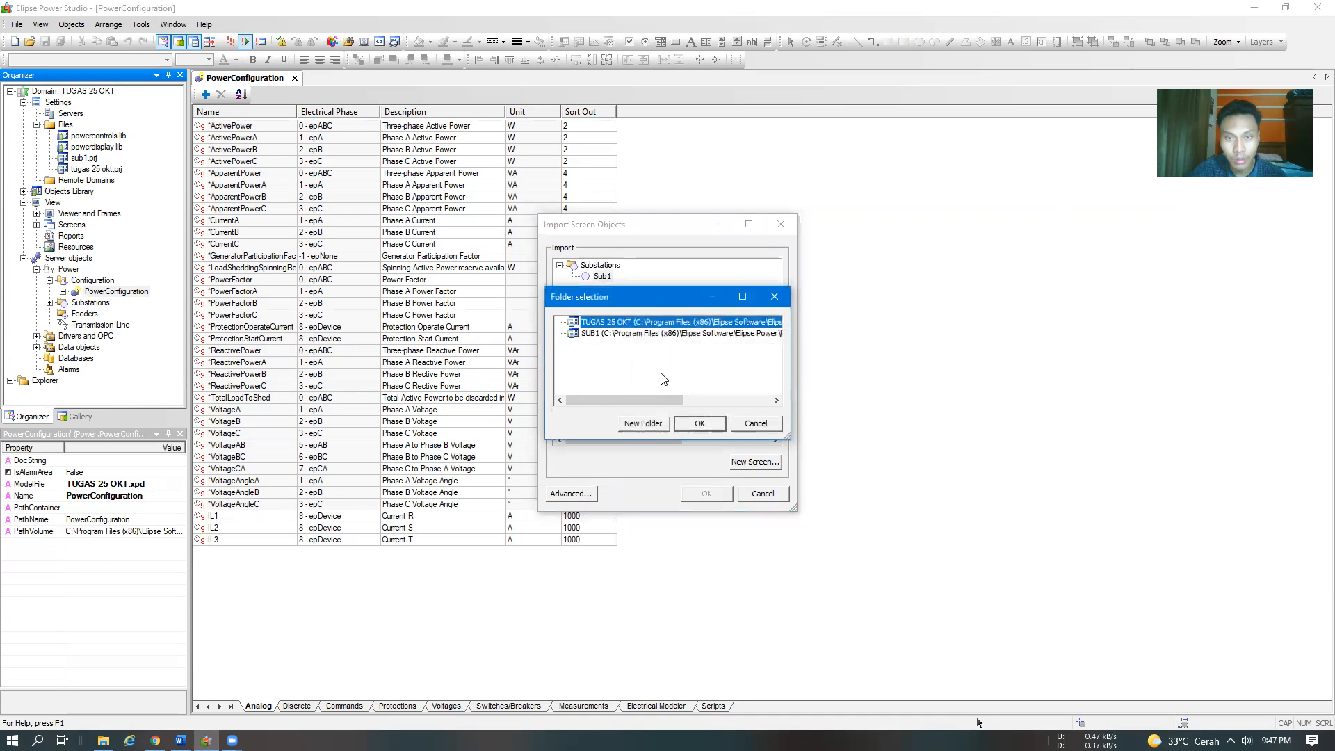
pyautogui.click(700, 425)
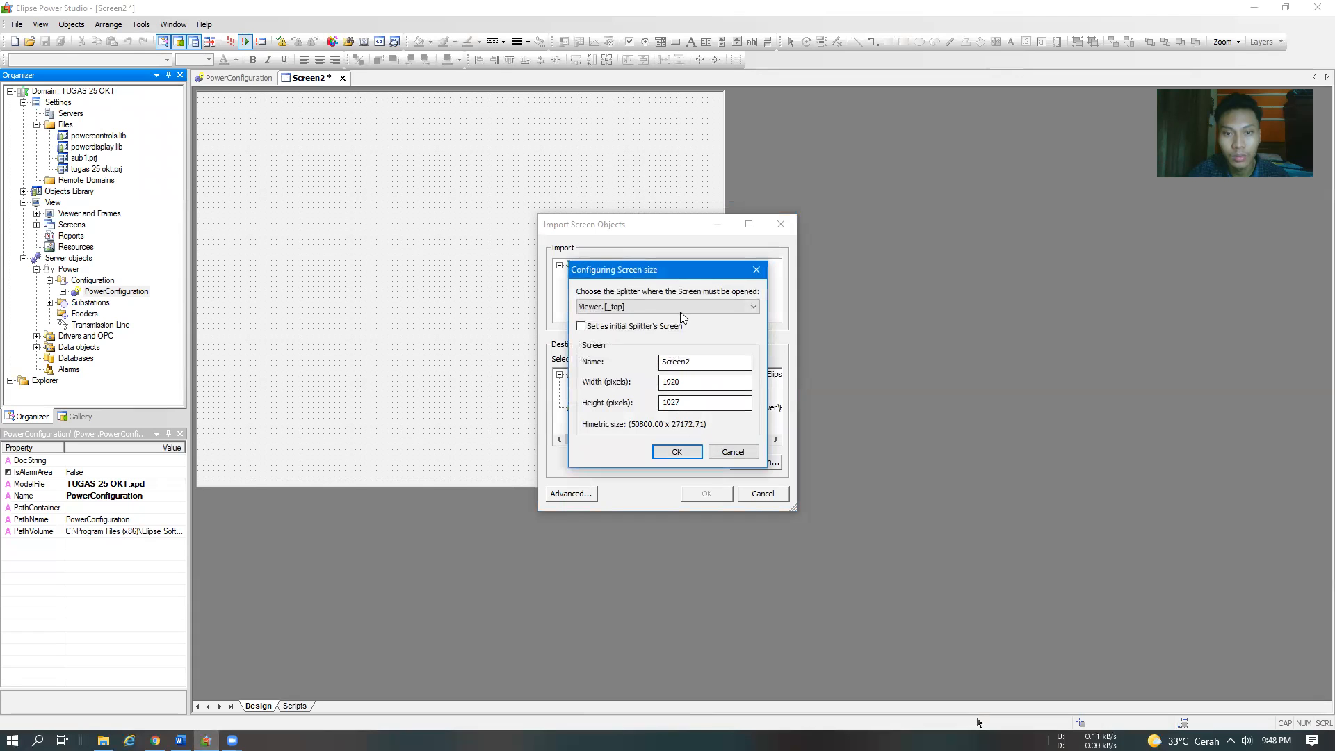
pyautogui.click(676, 452)
pyautogui.click(615, 409)
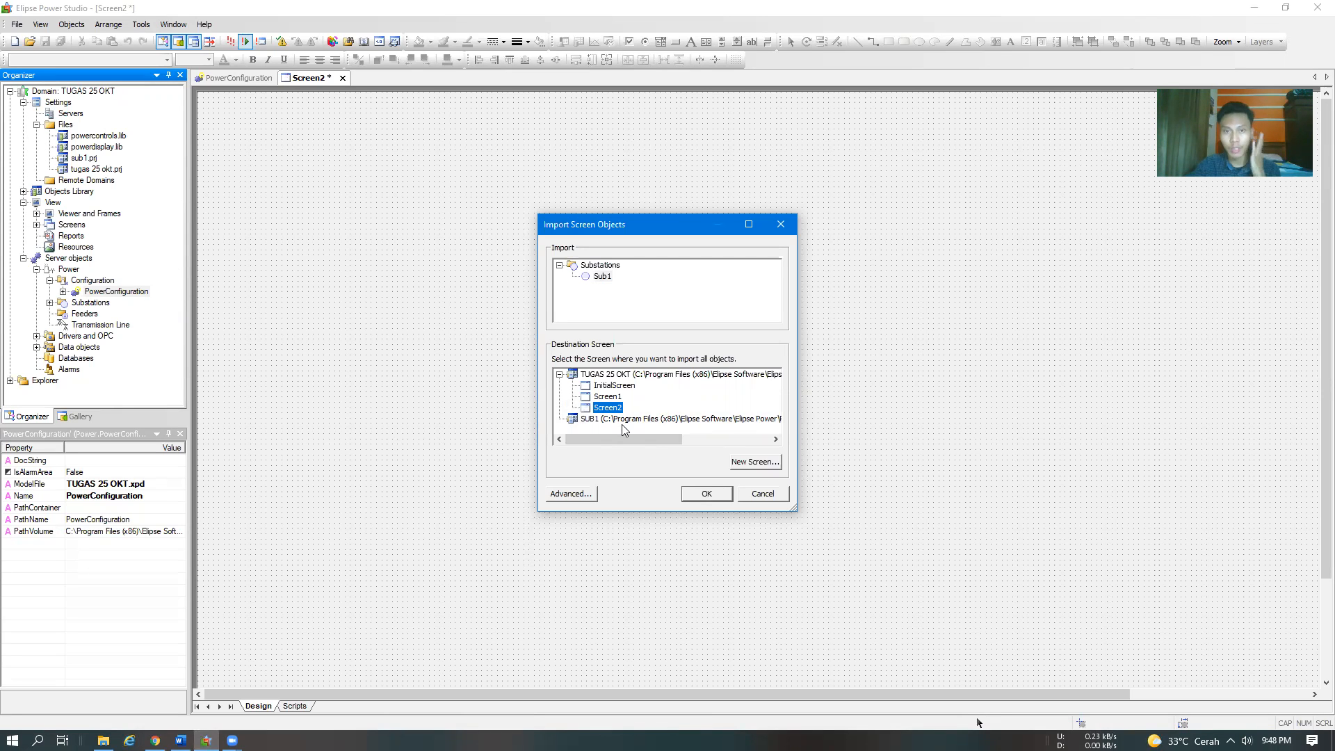
pyautogui.click(703, 494)
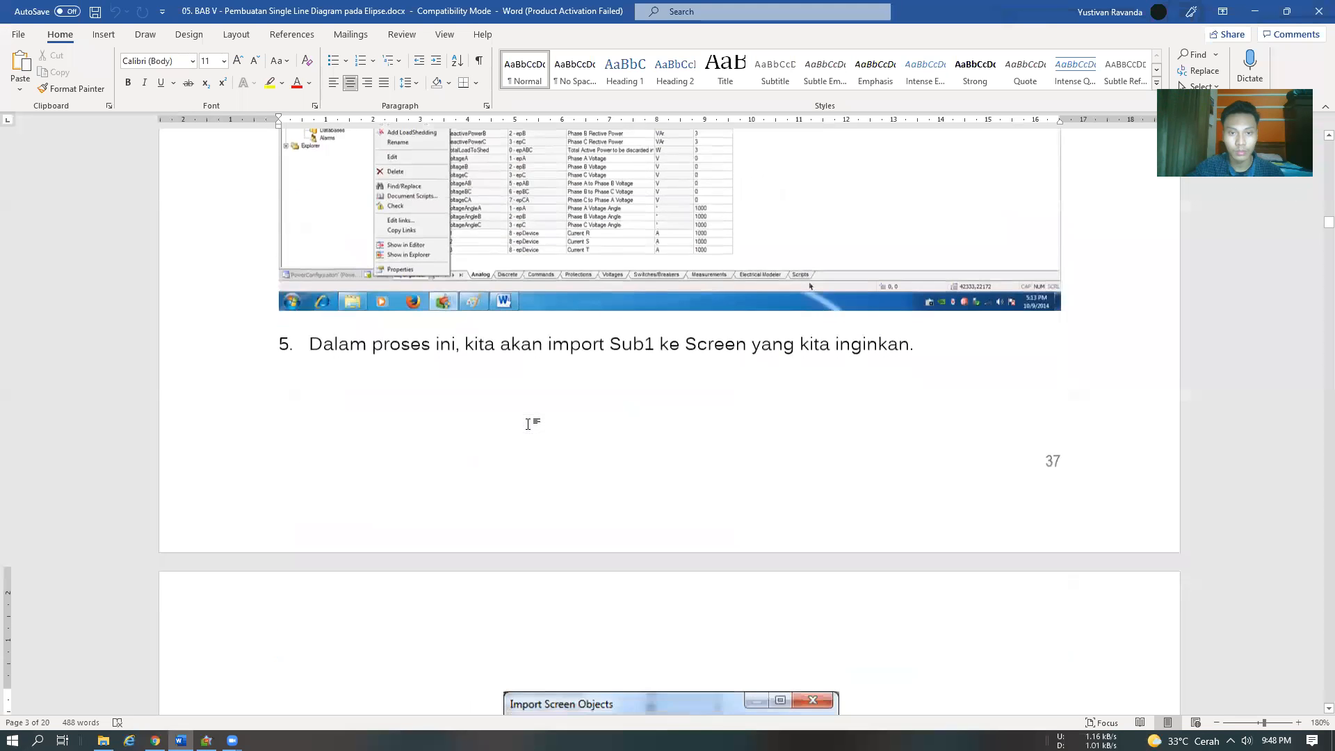
# Review the Word module through step 10, and in Elipse Power Studio set Screen2's background color to black (0, 0, 0)
pyautogui.scroll(-20, 534, 423)
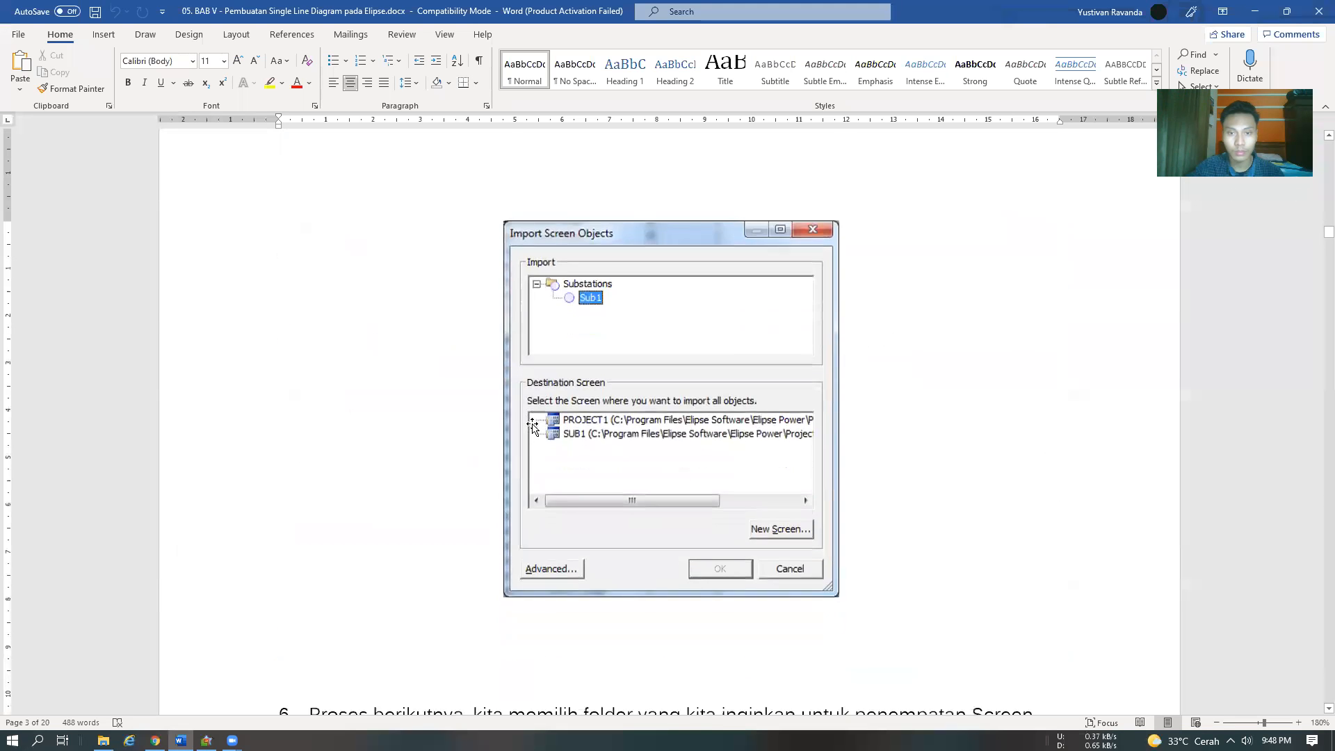
pyautogui.scroll(-20, 533, 424)
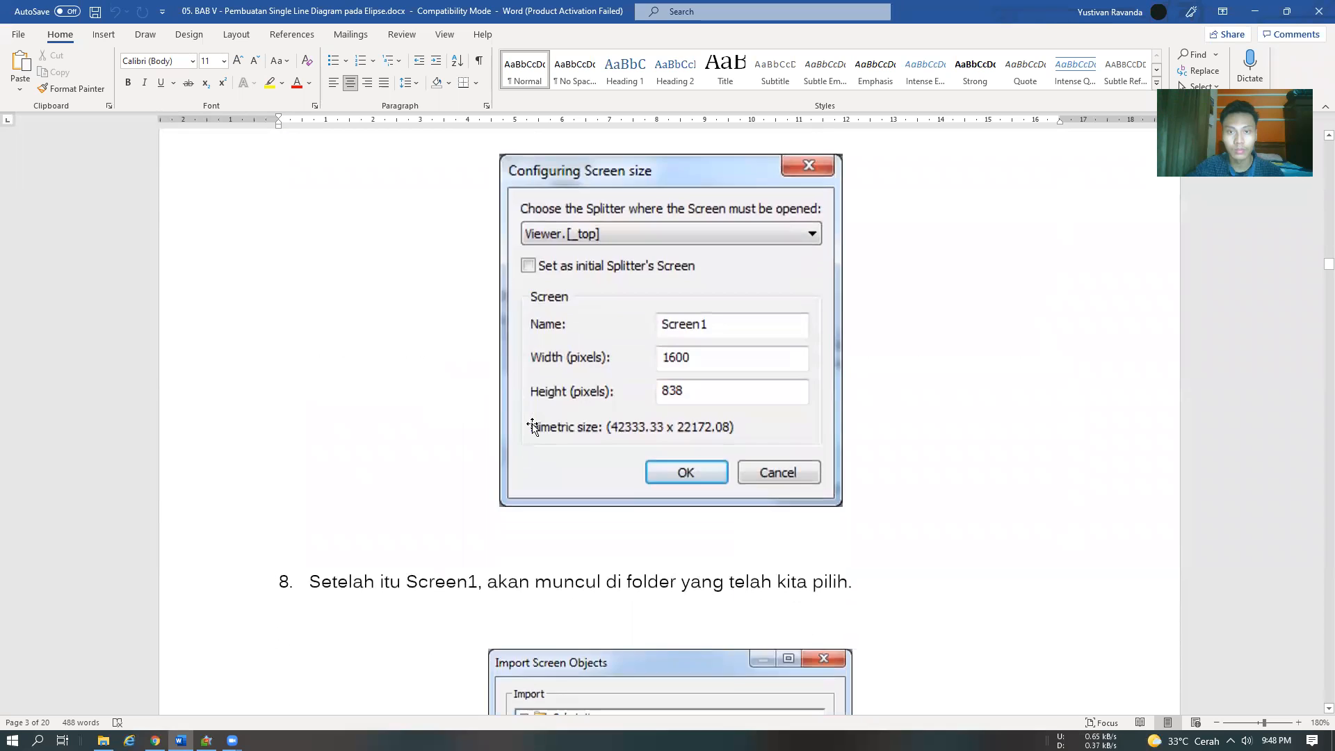
pyautogui.scroll(-10, 534, 423)
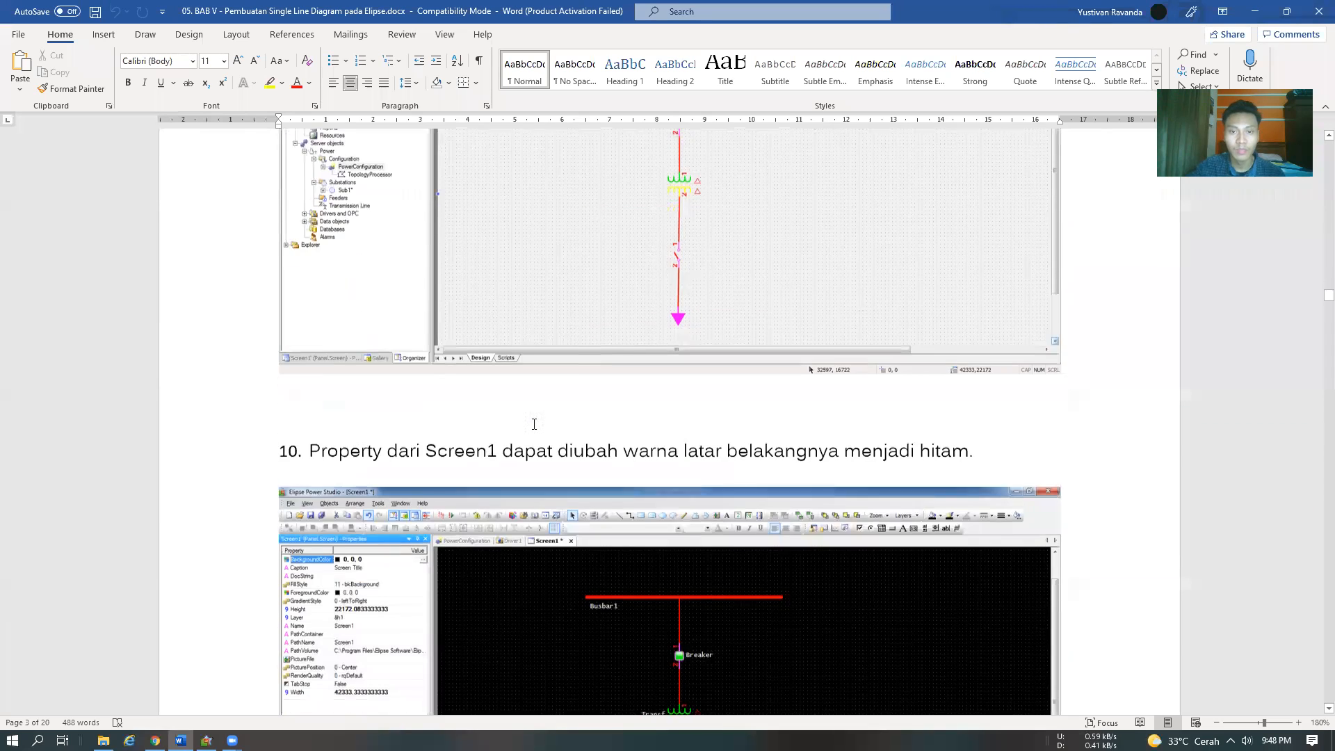
pyautogui.scroll(5, 345, 238)
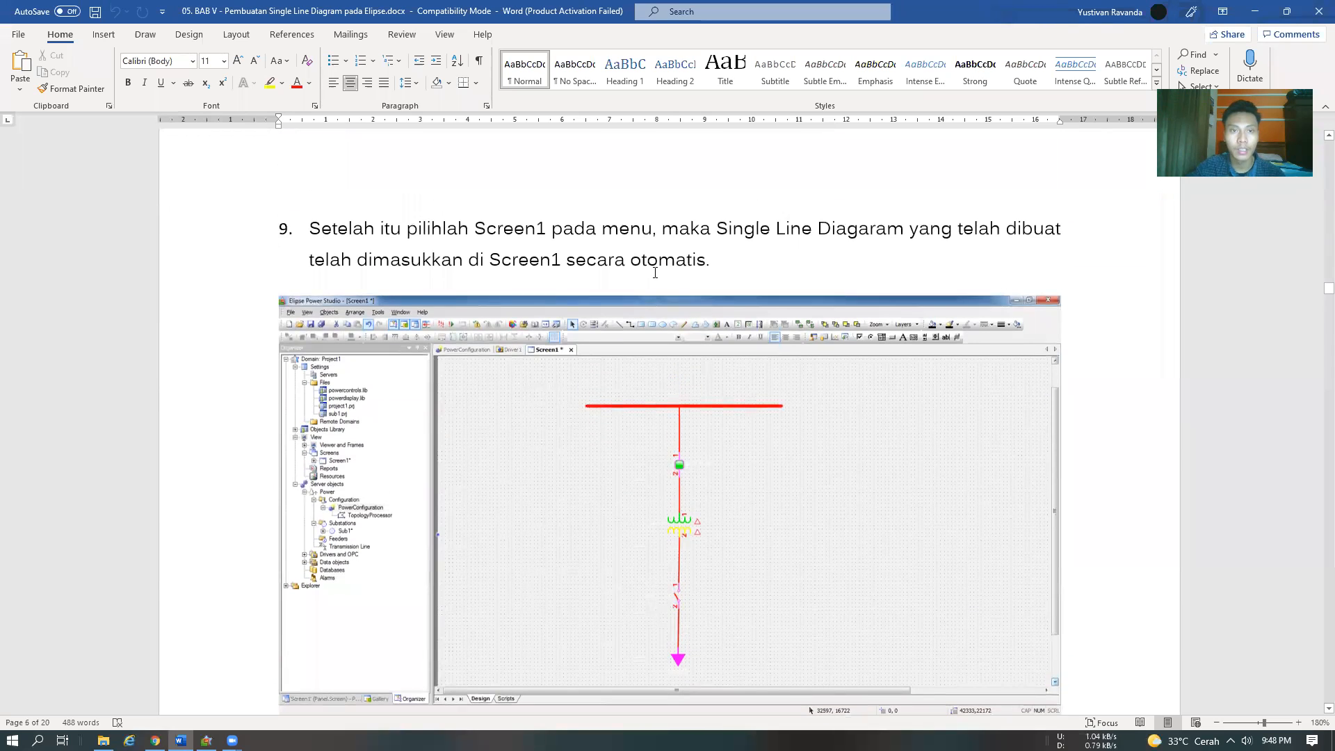
pyautogui.scroll(-7, 654, 273)
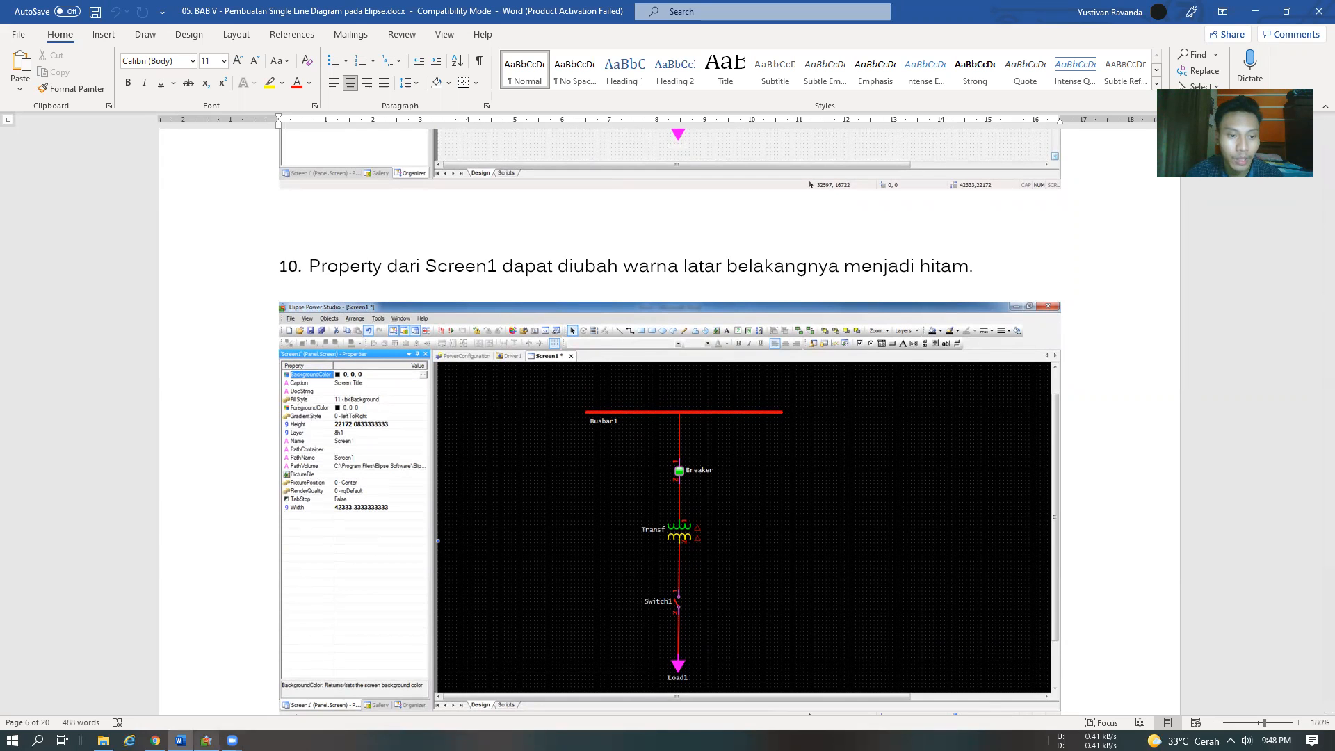
pyautogui.click(211, 736)
pyautogui.click(567, 354)
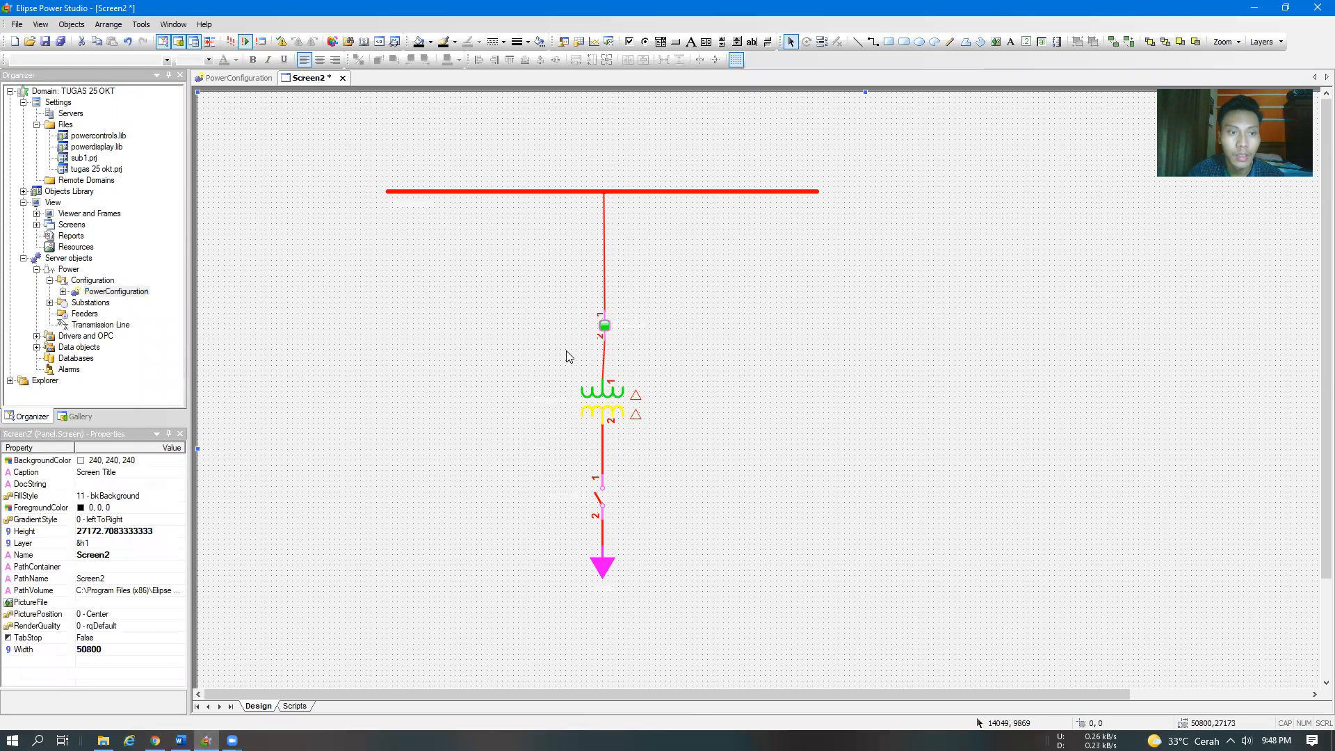
pyautogui.click(123, 460)
pyautogui.click(180, 461)
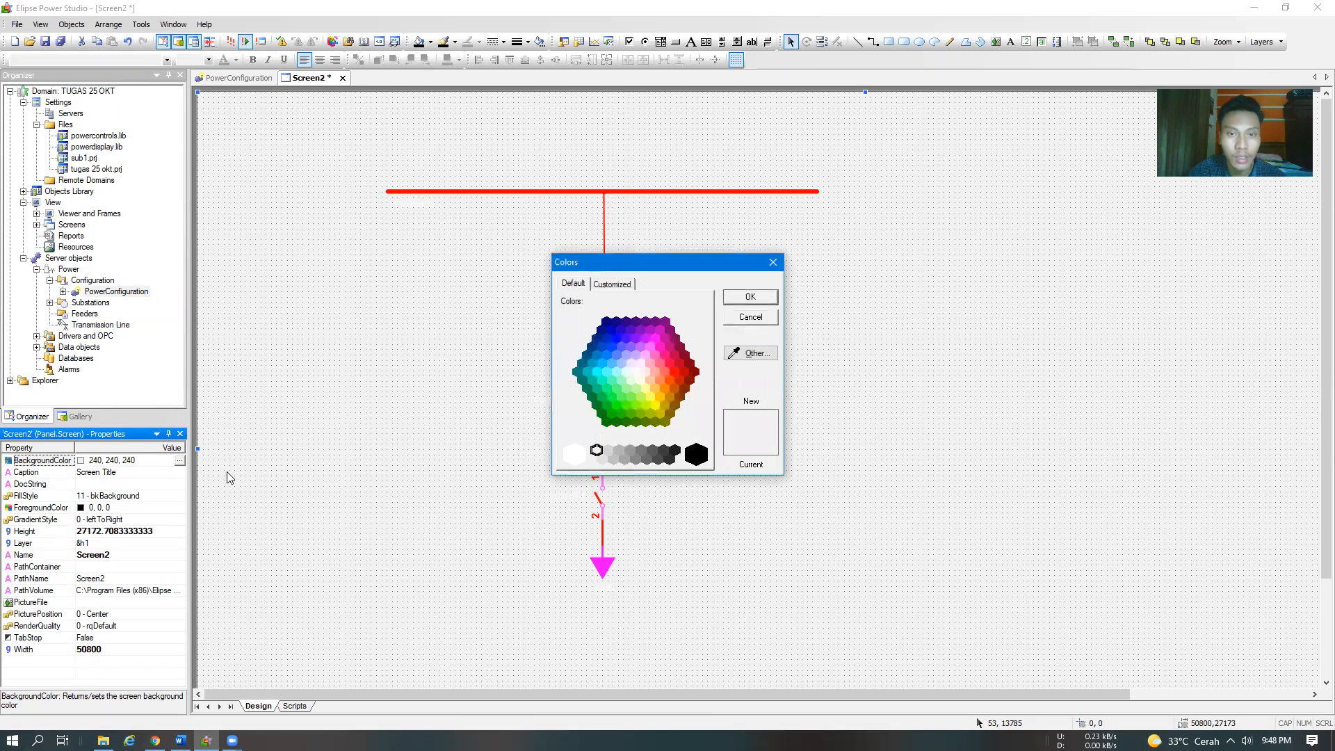
pyautogui.click(697, 455)
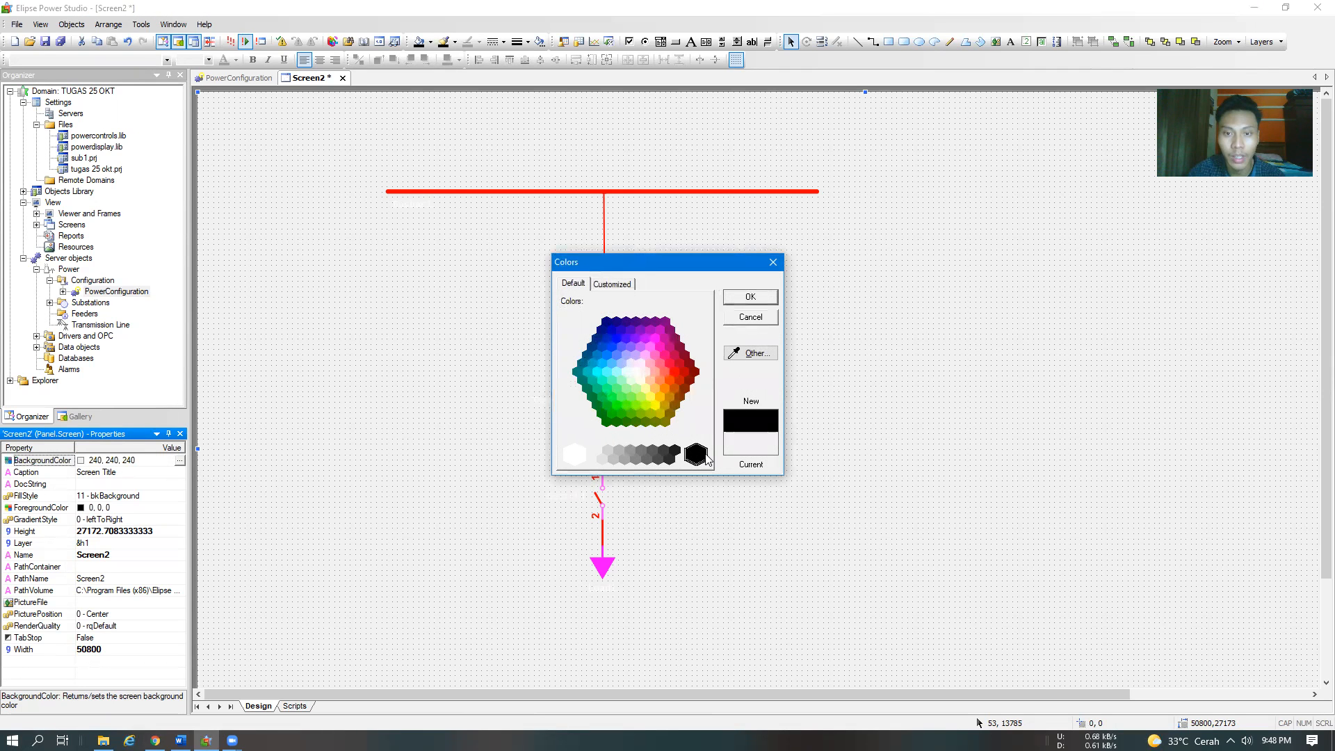
pyautogui.click(749, 304)
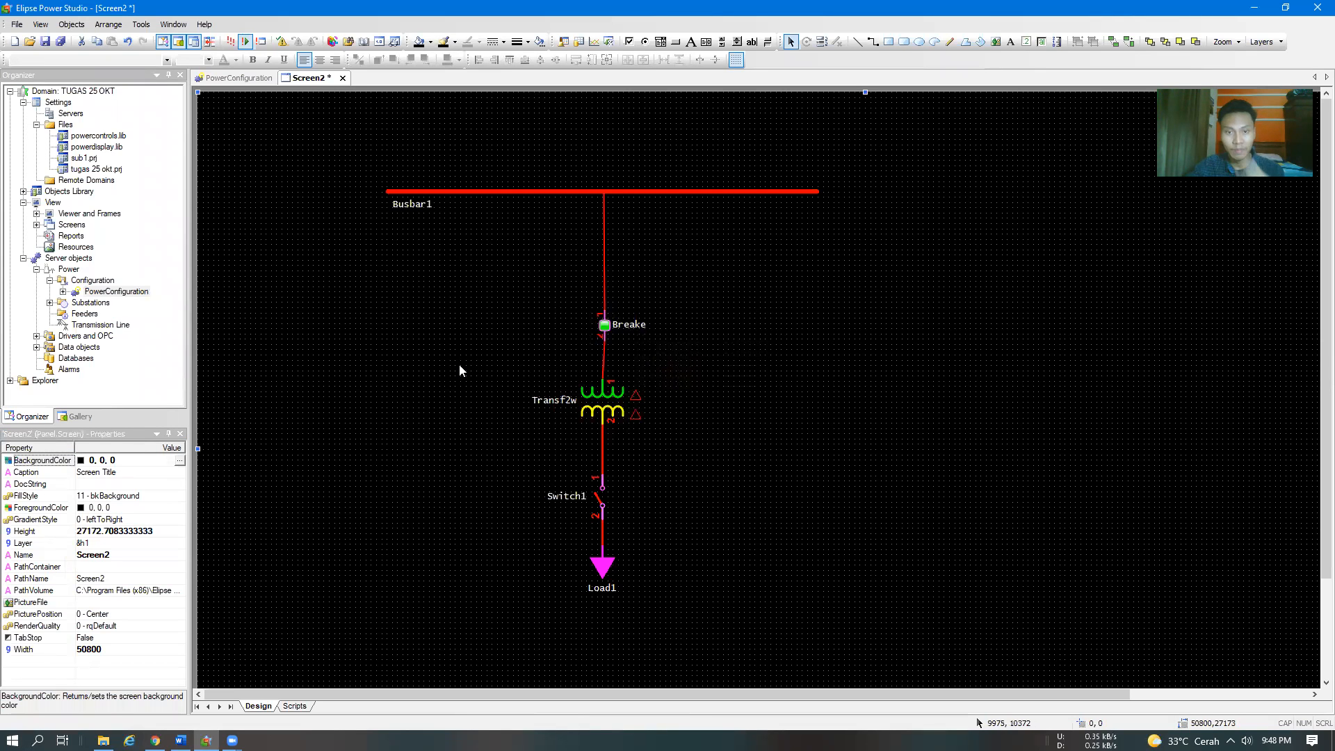
# Read step 11 of the Word module, and in Elipse Power Studio open the Sub1 substation from Power's Substations
pyautogui.hotkey('alt', 'Tab')
pyautogui.scroll(-12, 567, 409)
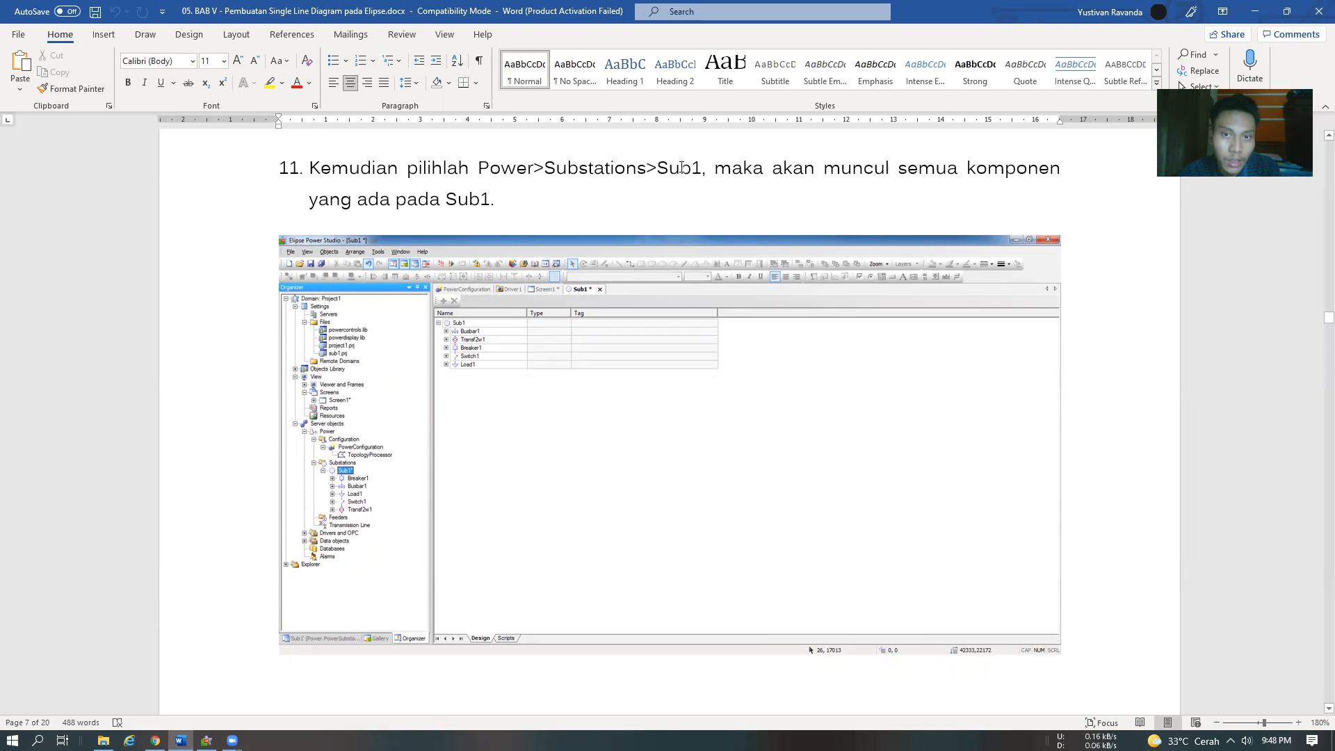
pyautogui.hotkey('alt', 'Tab')
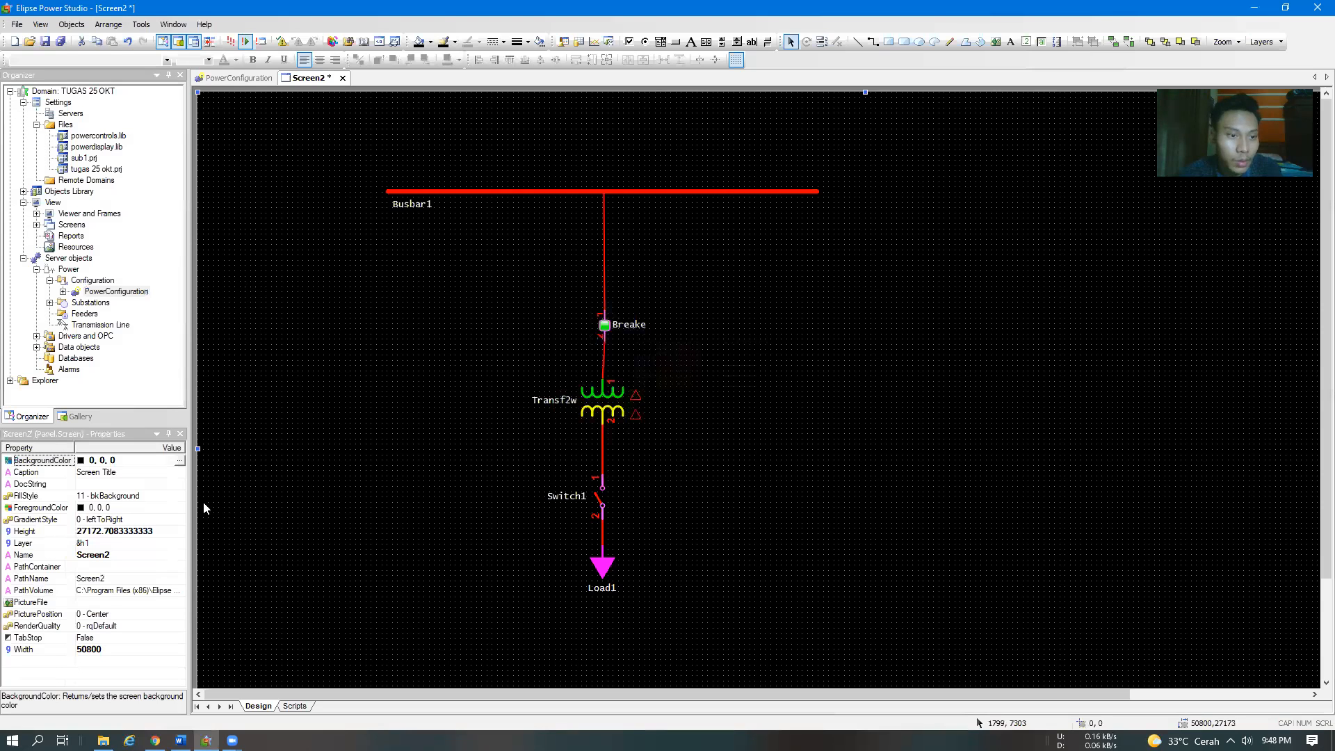
pyautogui.click(69, 270)
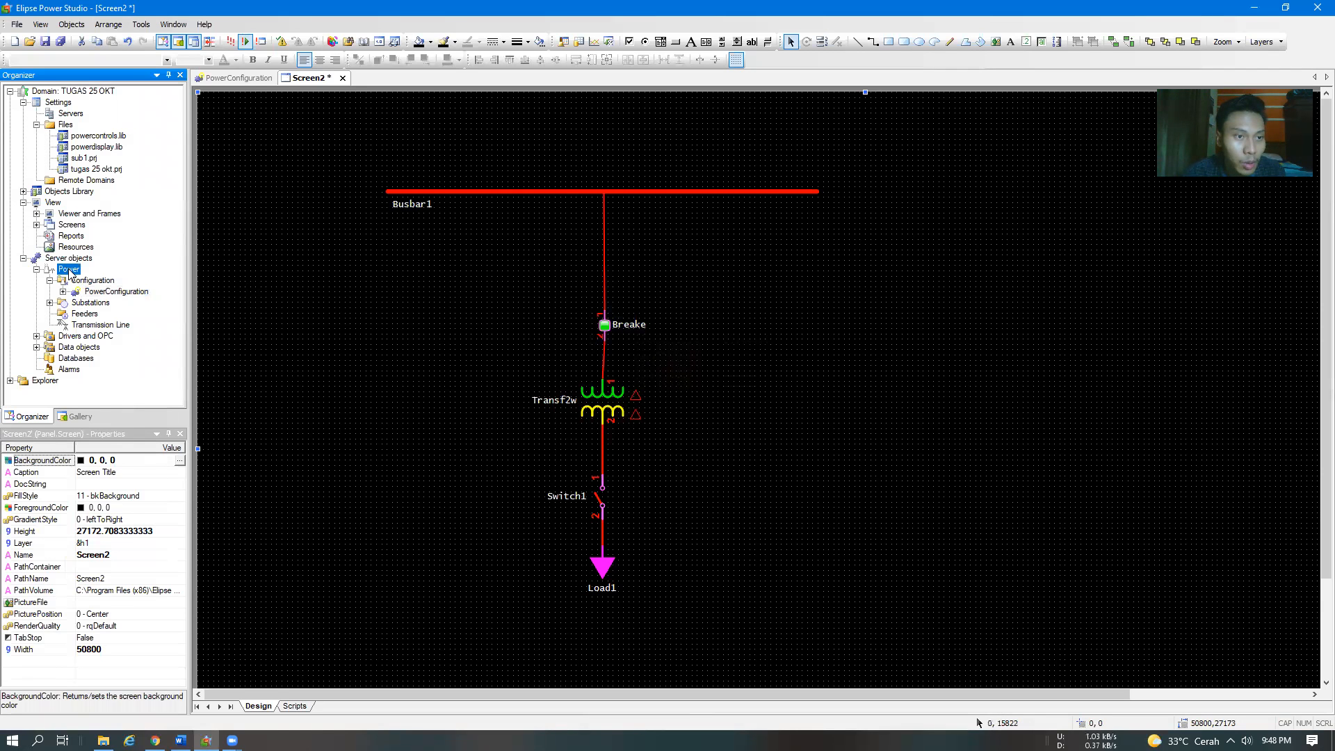
pyautogui.click(49, 303)
pyautogui.doubleClick(92, 314)
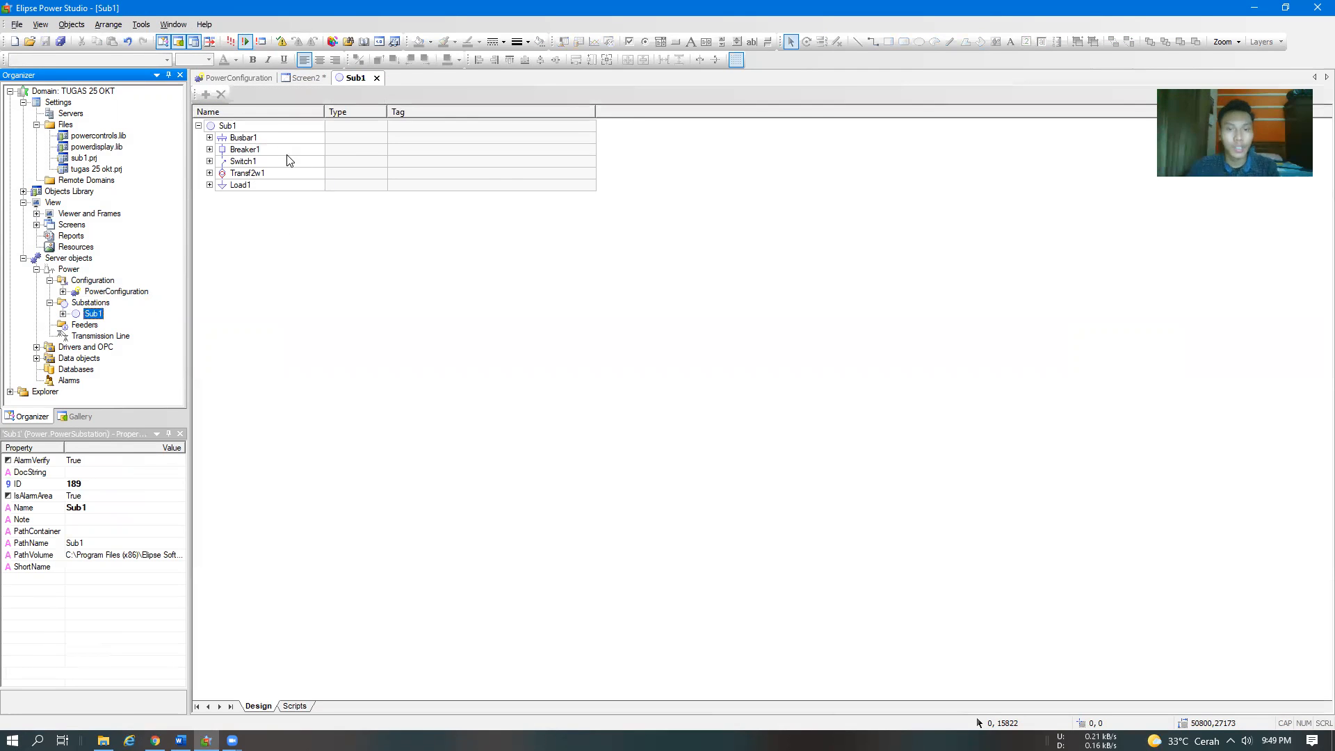
# Read step 12 of the Word module, and in Elipse Power Studio expand Breaker1's Measurements in Sub1 and select AnalogMeasurement1
pyautogui.hotkey('alt', 'Tab')
pyautogui.scroll(-5, 718, 450)
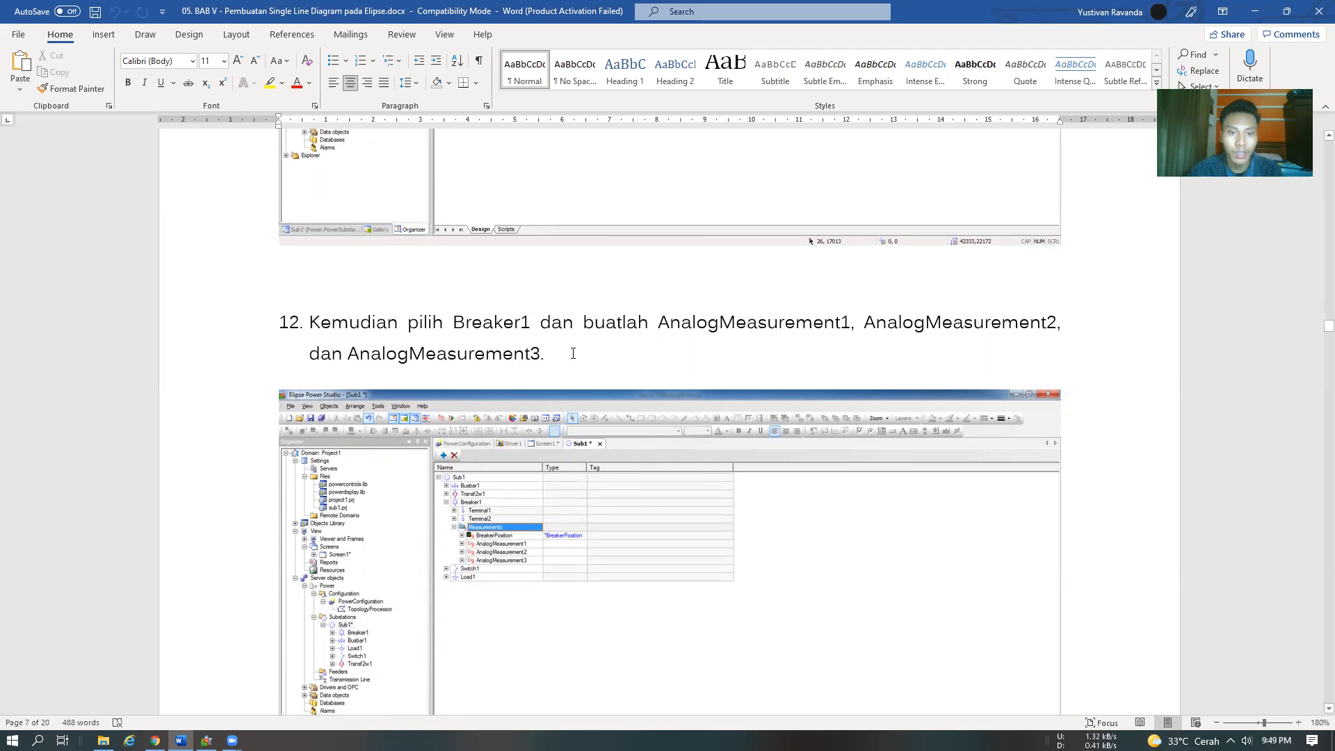
pyautogui.hotkey('alt', 'Tab')
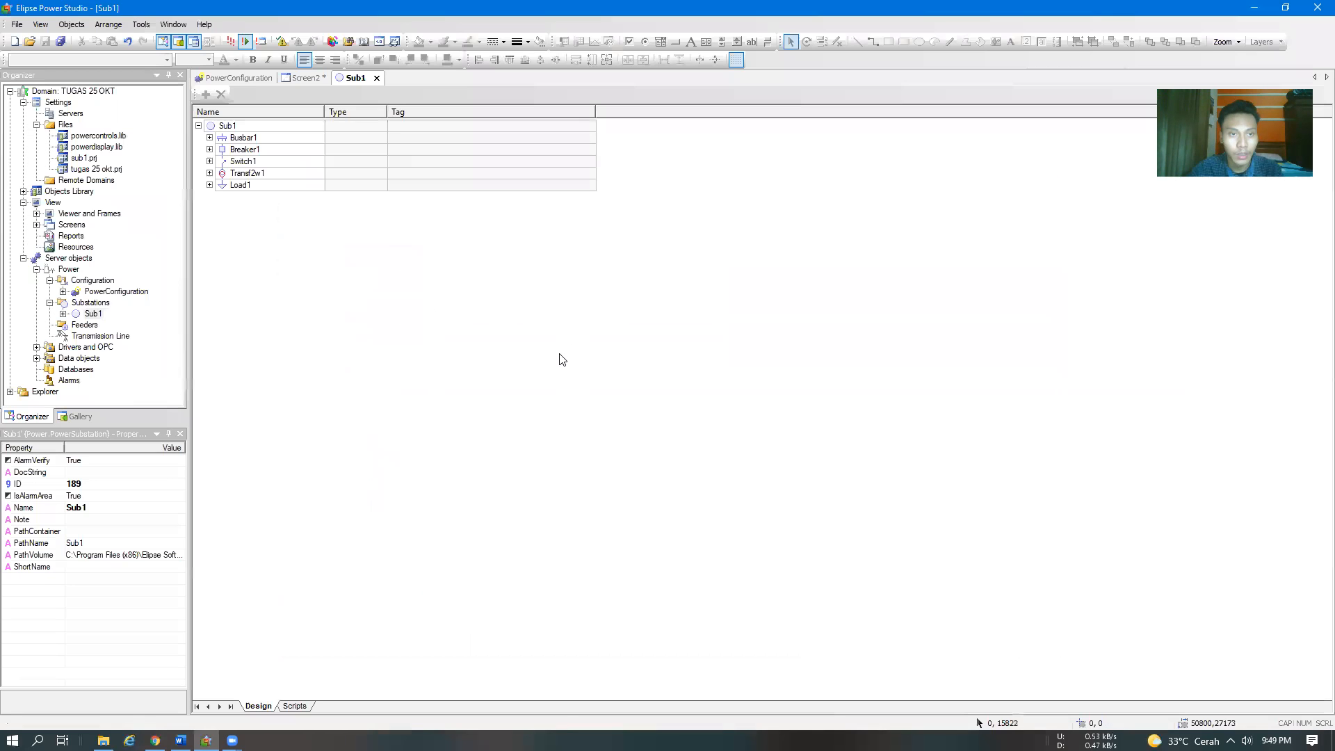
pyautogui.click(210, 149)
pyautogui.click(223, 185)
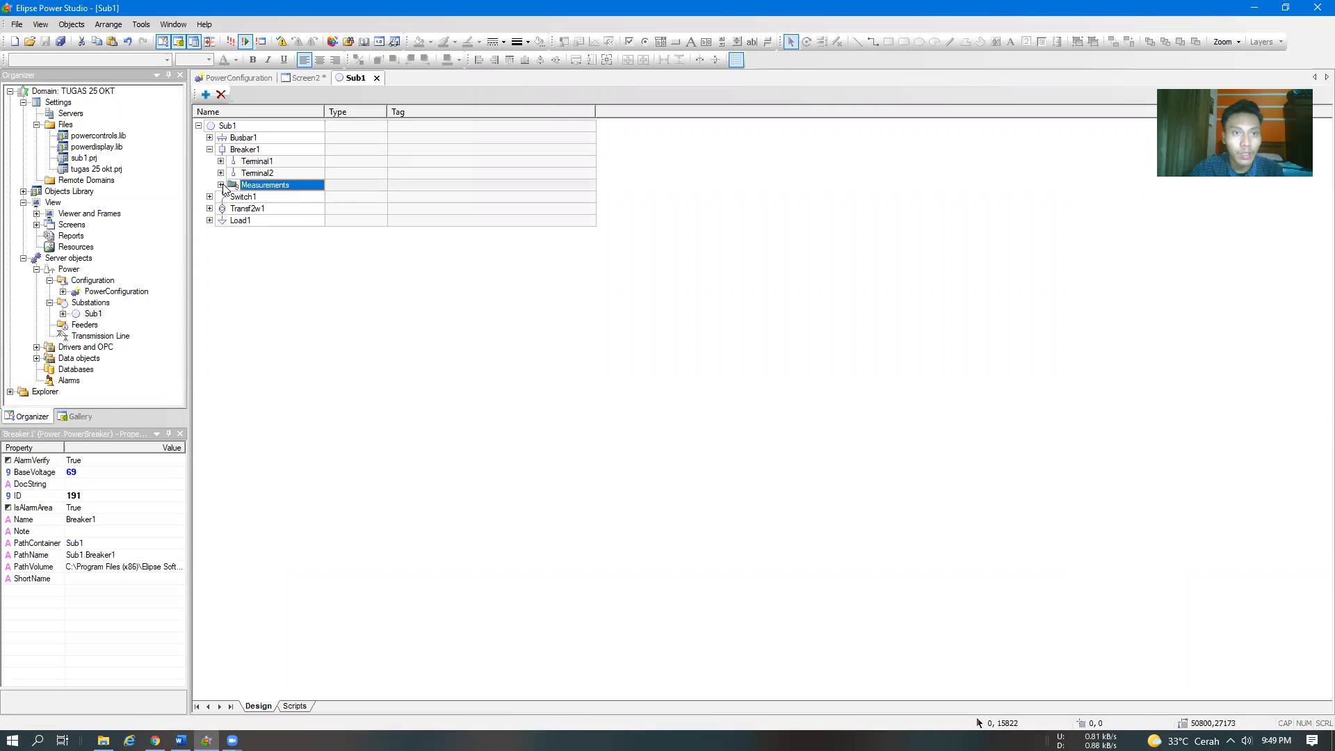
pyautogui.click(221, 186)
pyautogui.click(284, 212)
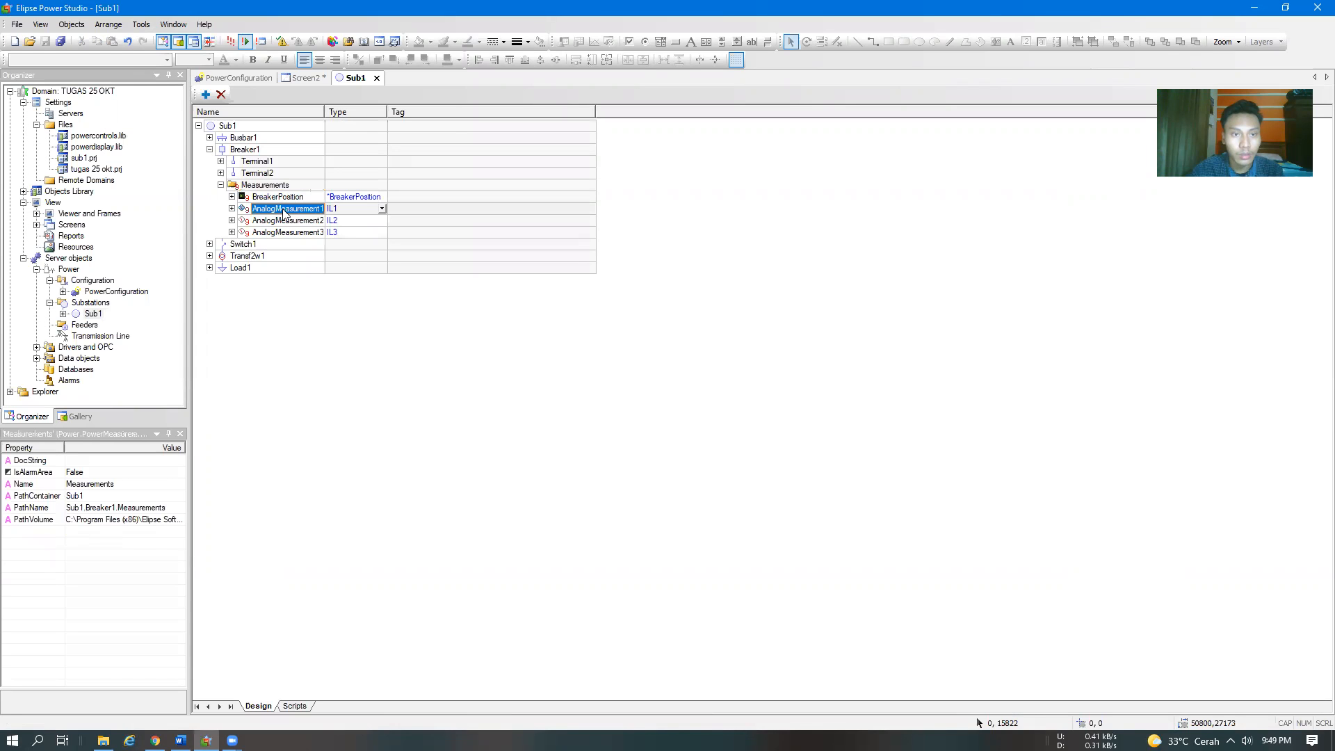
# Switch to the Word module and review steps 12 to 14 on creating the analog measurements and choosing their types
pyautogui.hotkey('alt', 'Tab')
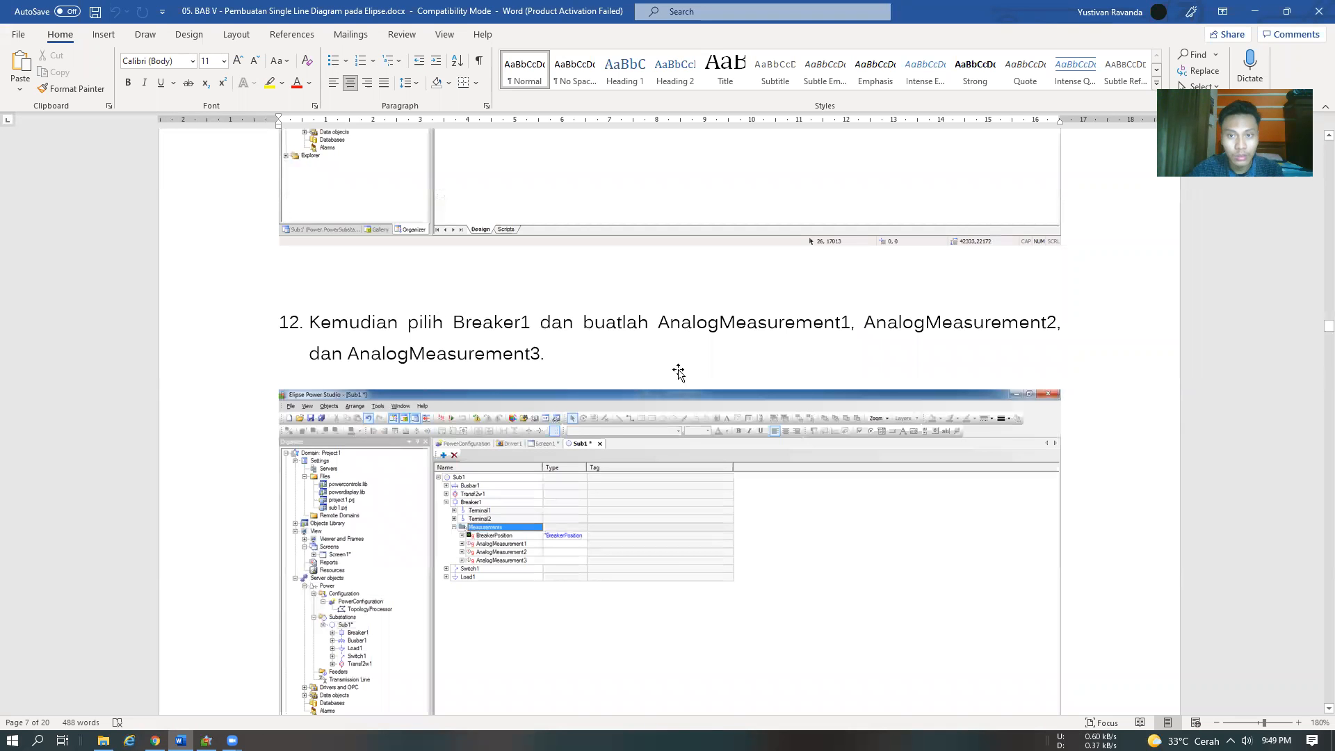
pyautogui.scroll(-10, 678, 372)
pyautogui.scroll(3, 680, 369)
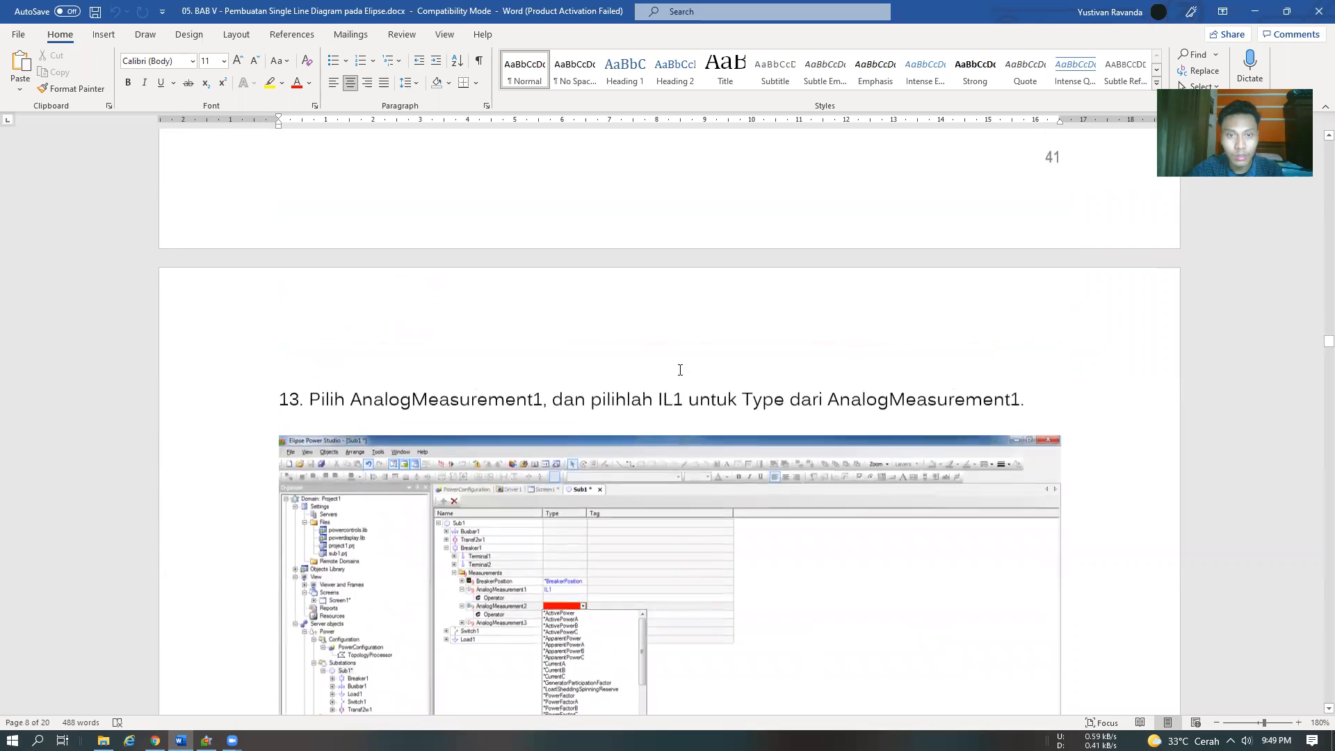
pyautogui.scroll(8, 680, 369)
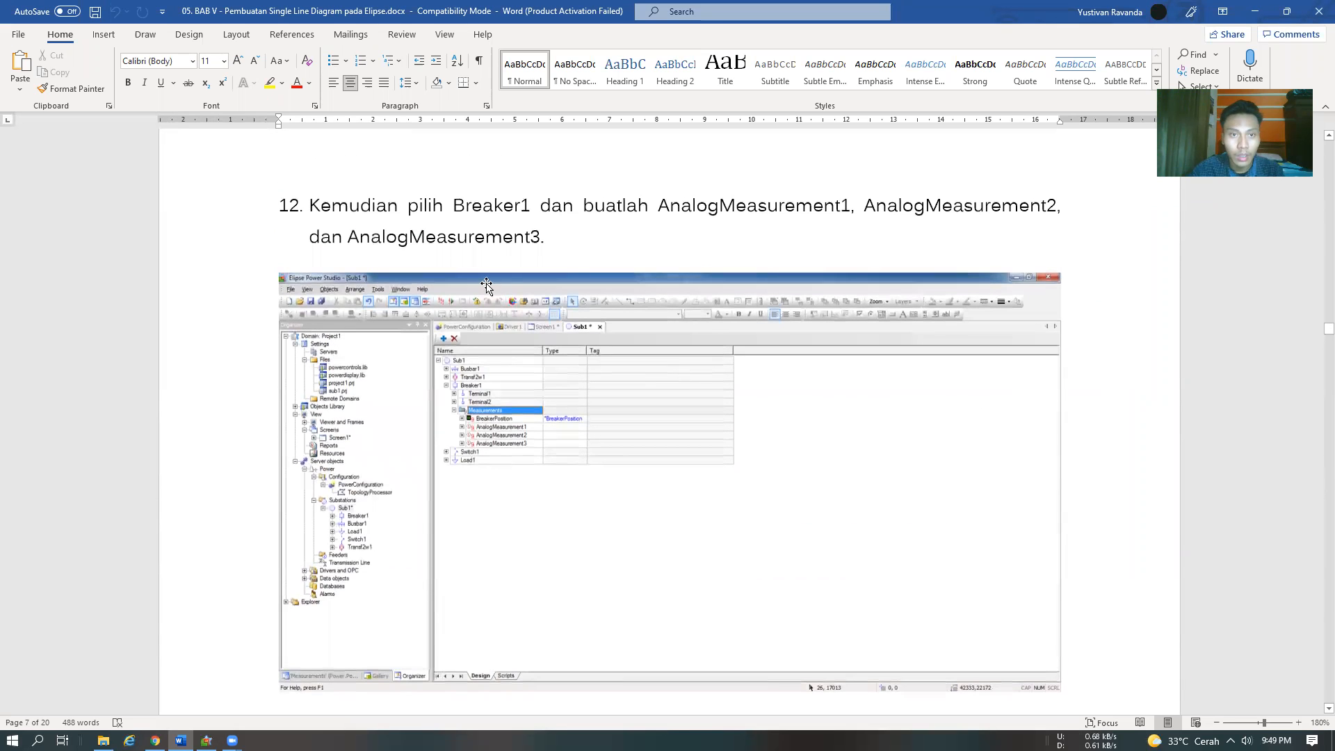
pyautogui.scroll(-7, 552, 255)
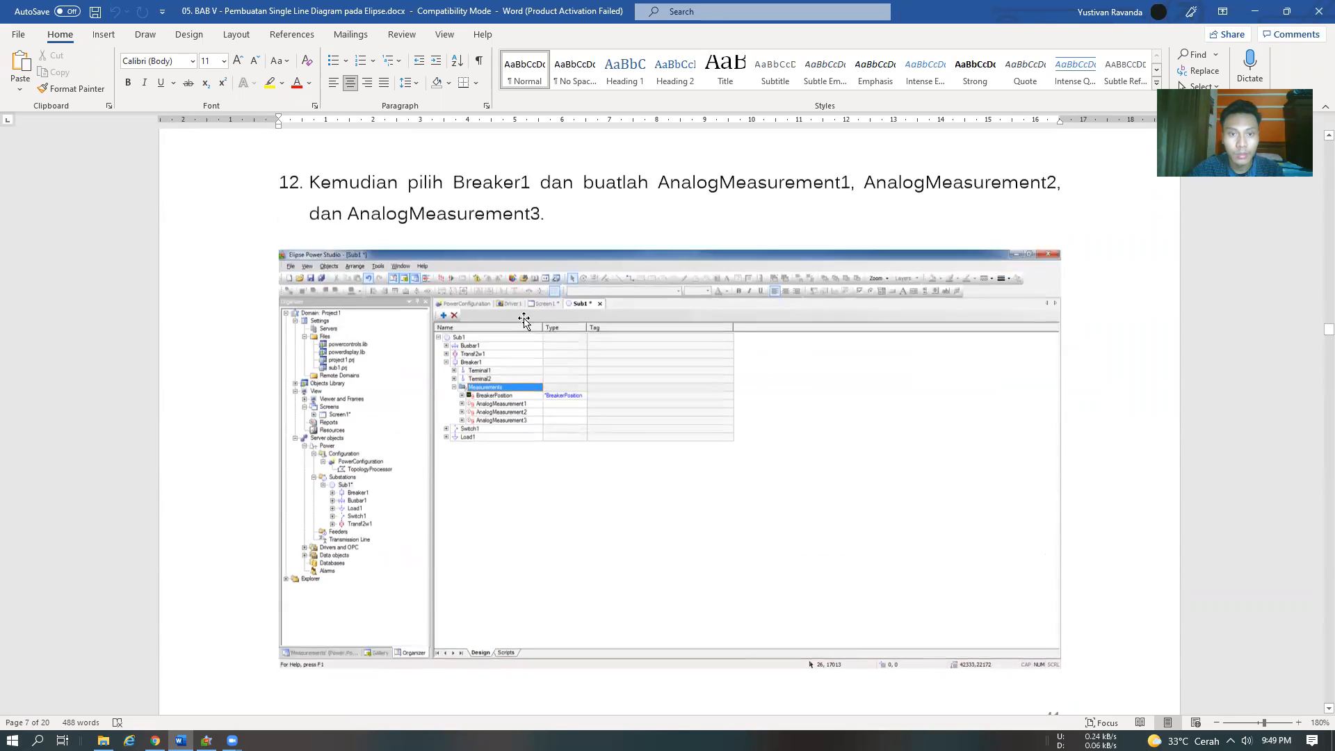
pyautogui.scroll(-3, 509, 283)
pyautogui.scroll(-10, 524, 362)
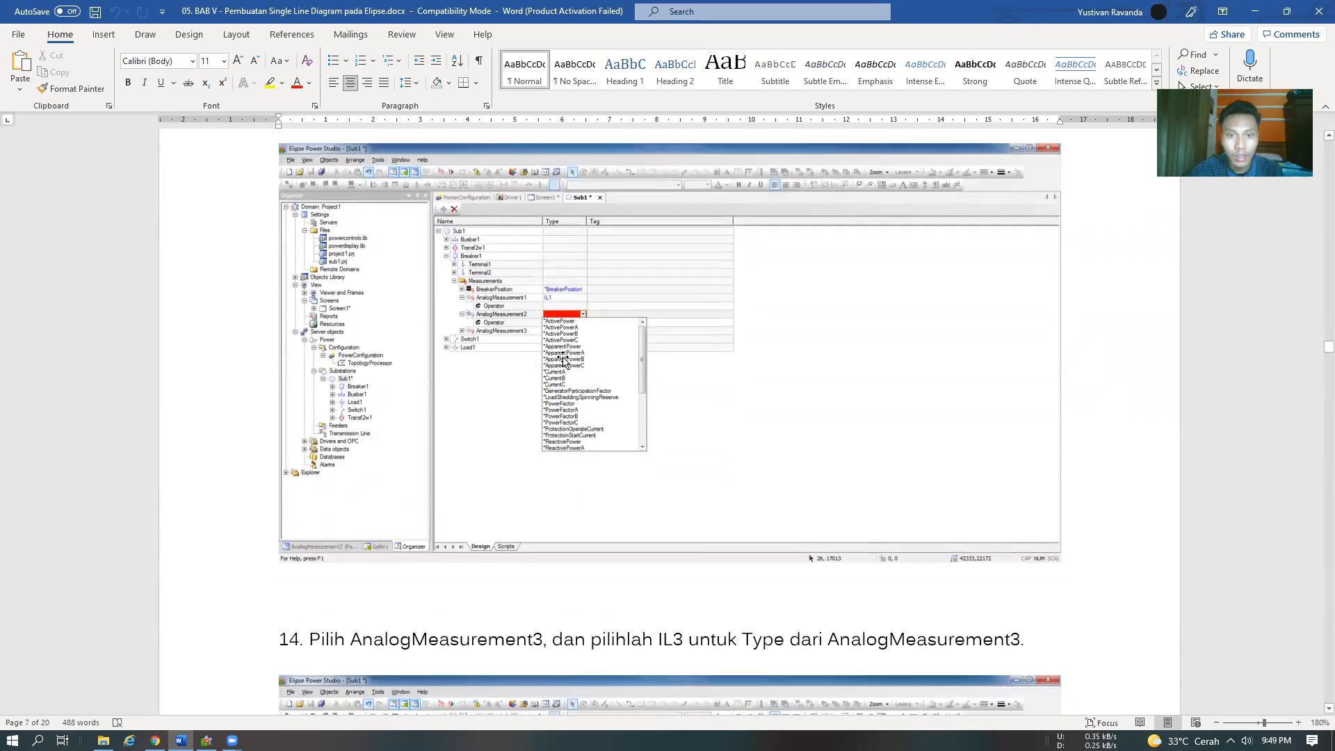
# In Elipse Power Studio, set the types of Breaker1's AnalogMeasurement1, AnalogMeasurement2 and AnalogMeasurement3 to IL1, IL2 and IL3 respectively
pyautogui.hotkey('alt', 'Tab')
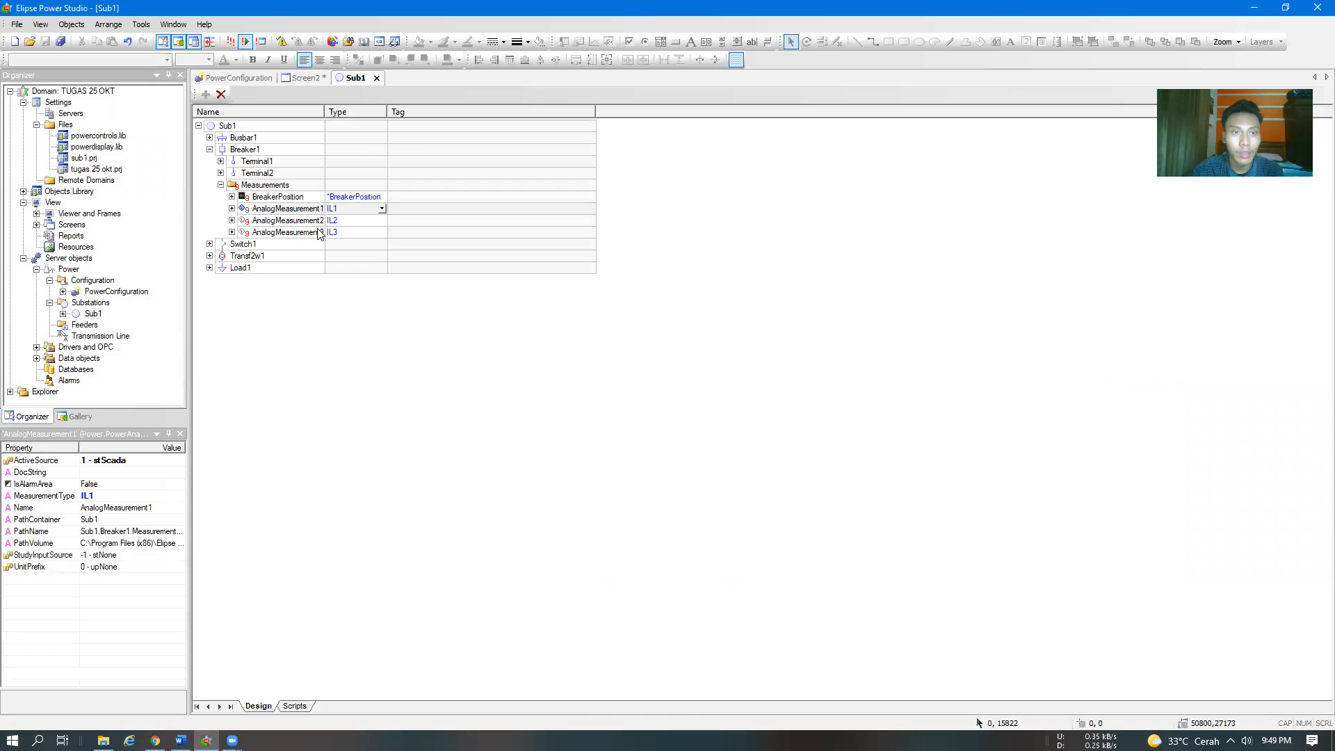
pyautogui.click(381, 209)
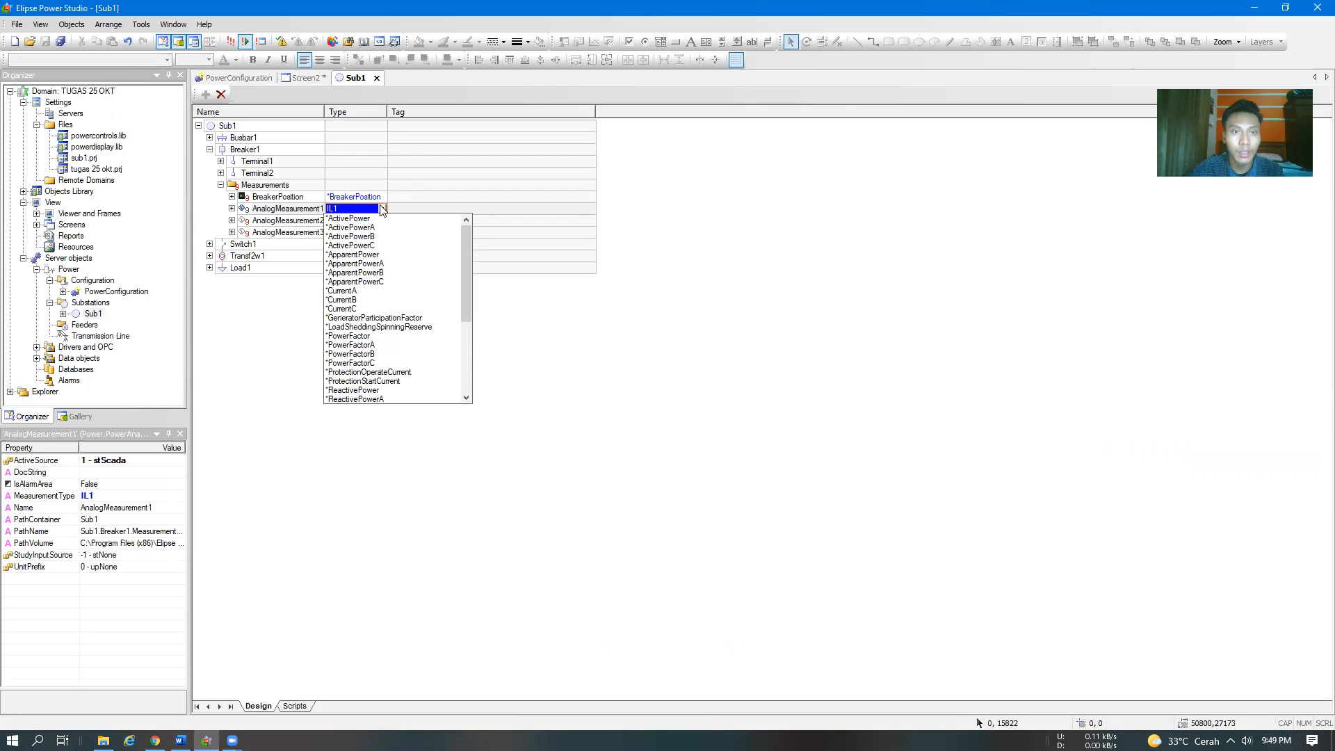
pyautogui.scroll(-5, 384, 337)
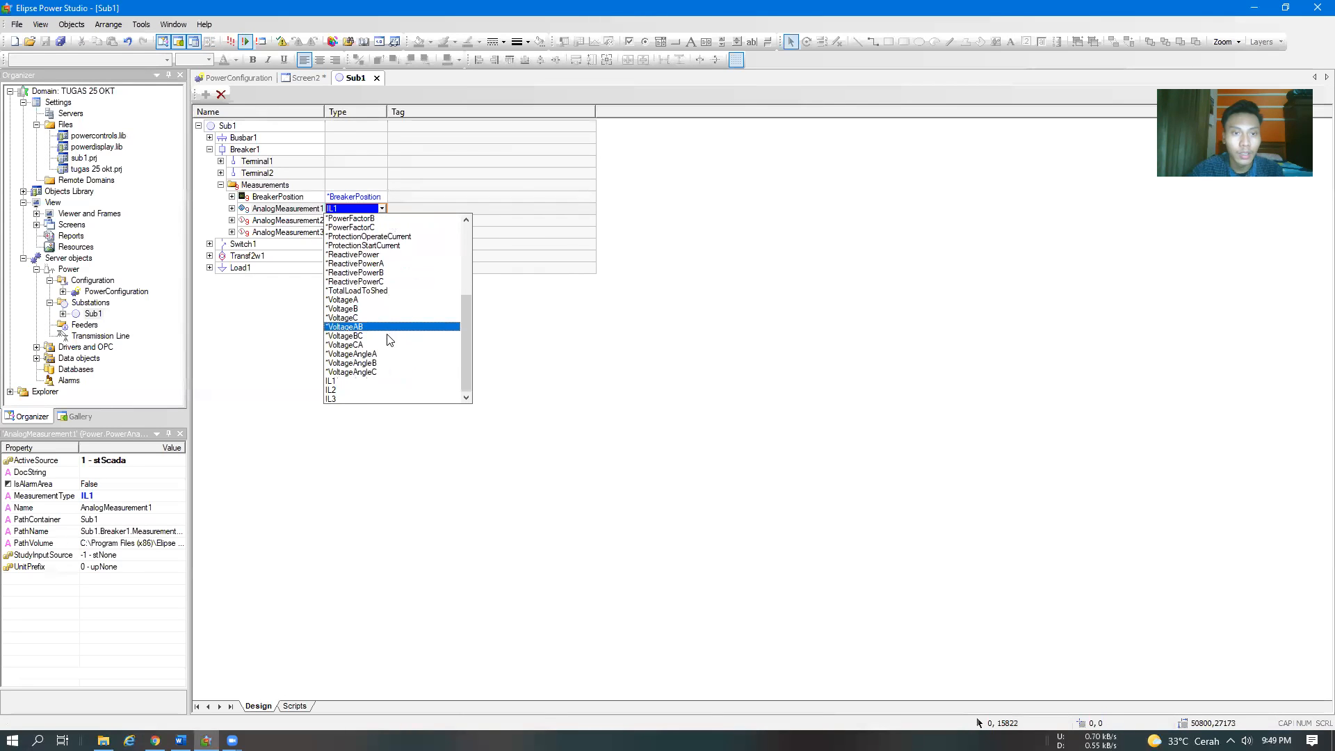
pyautogui.click(356, 380)
pyautogui.click(384, 221)
pyautogui.click(382, 221)
pyautogui.scroll(-5, 366, 370)
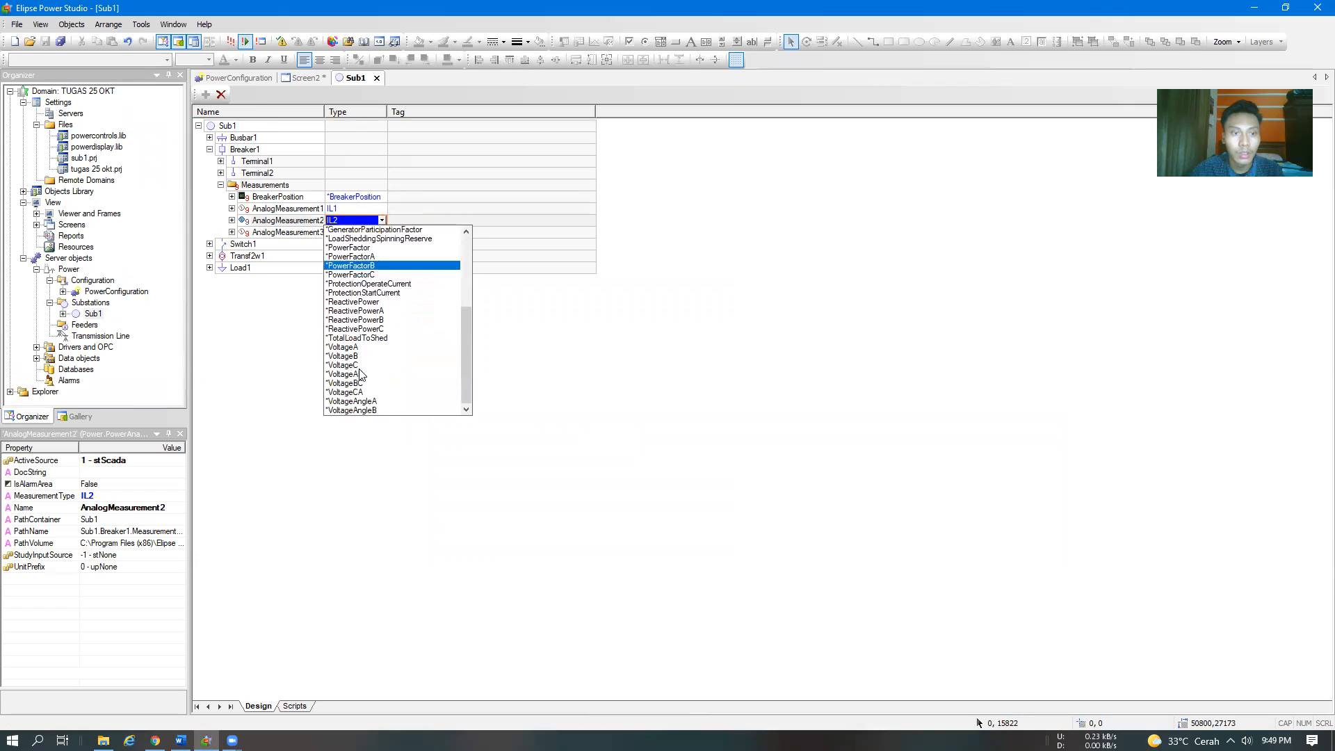
pyautogui.click(349, 403)
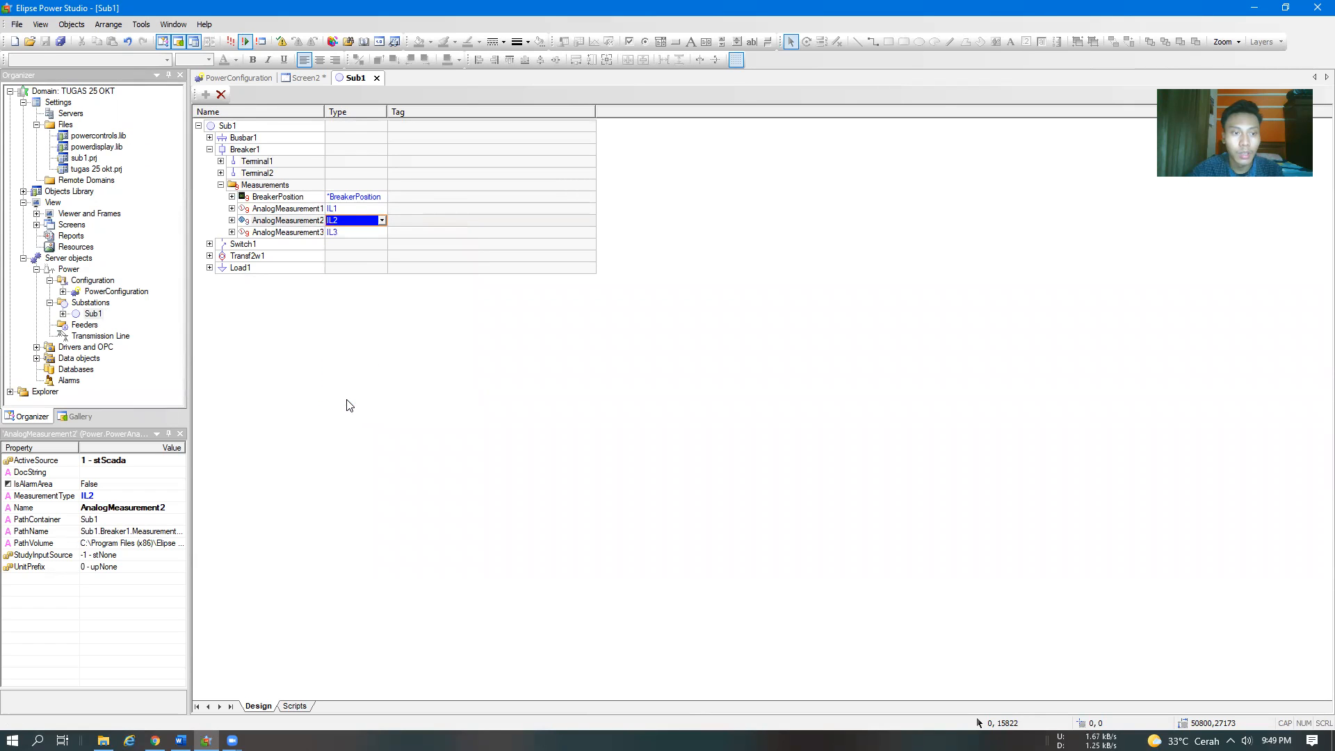
pyautogui.click(364, 232)
pyautogui.click(382, 232)
pyautogui.scroll(-5, 370, 390)
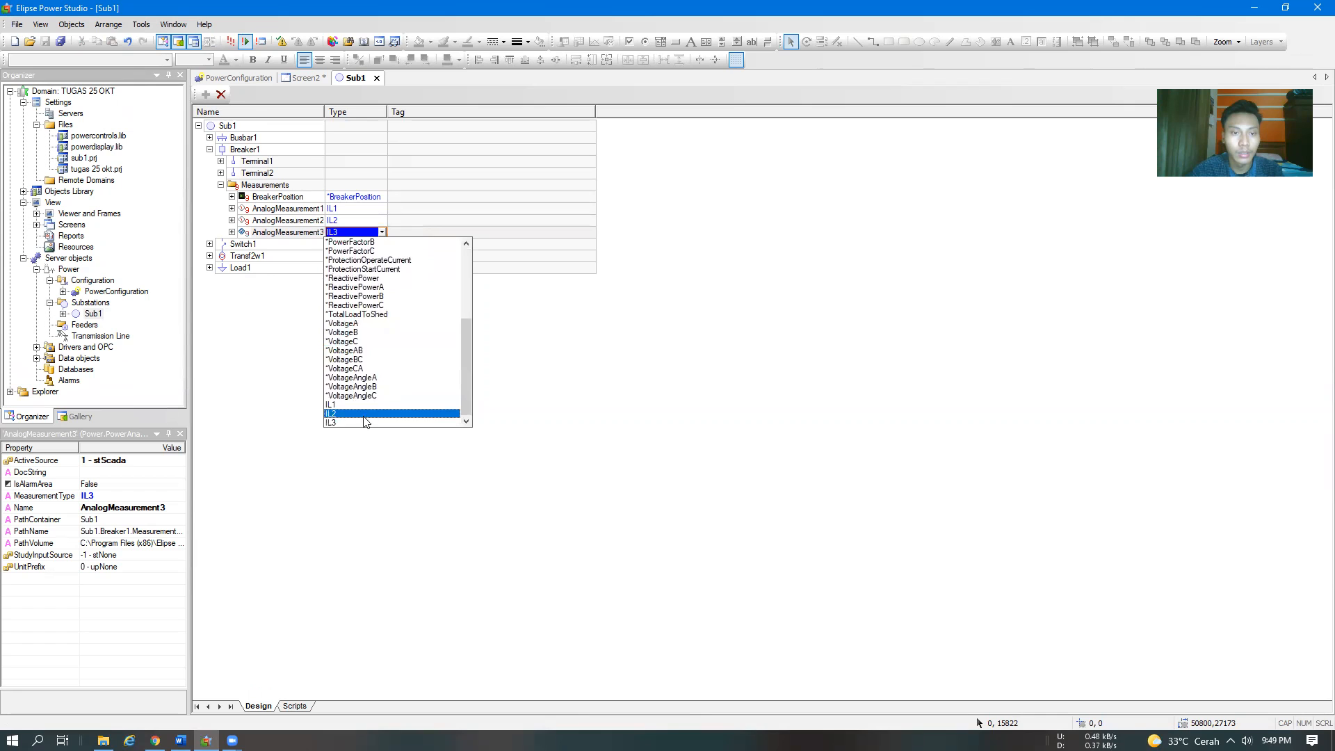
pyautogui.click(366, 423)
# Read step 15 of the Word module, and in Elipse Power Studio expand Breaker1's three analog measurements to view their Scada sources and tags
pyautogui.hotkey('alt', 'Tab')
pyautogui.scroll(-12, 712, 490)
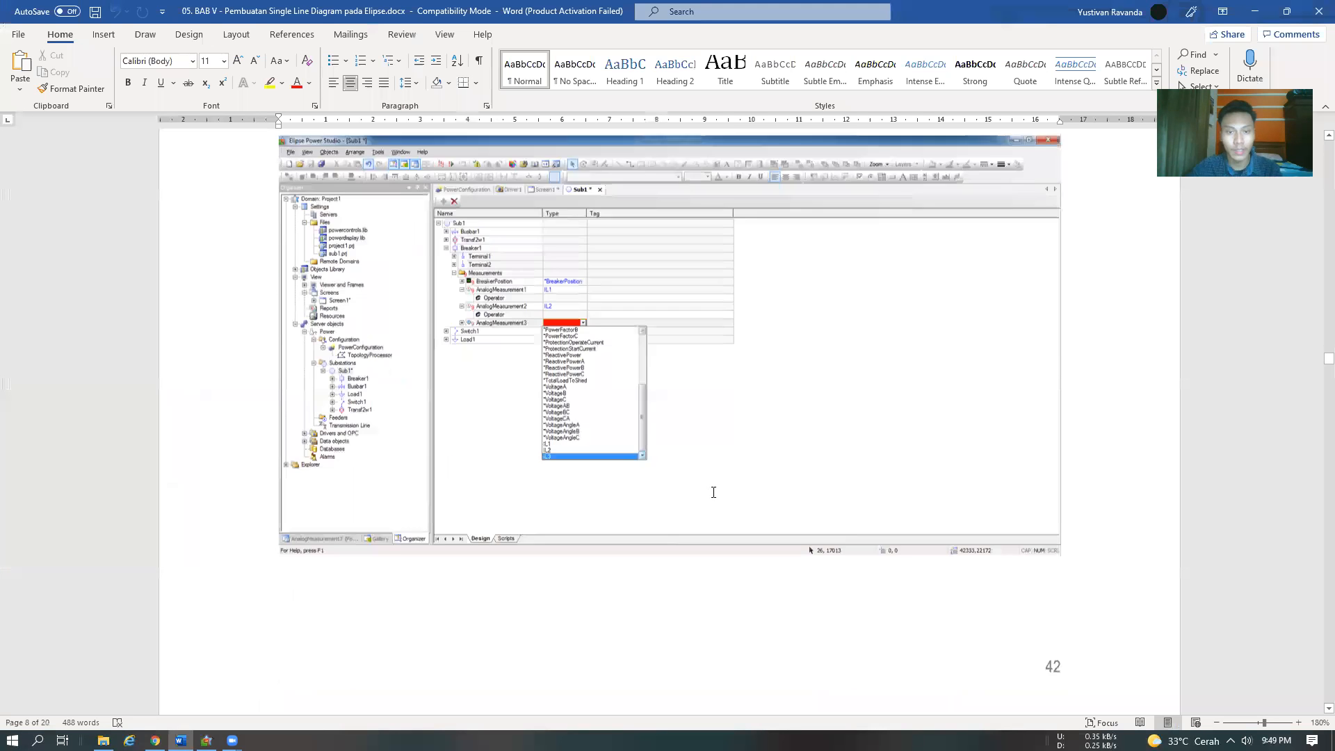
pyautogui.scroll(3, 712, 485)
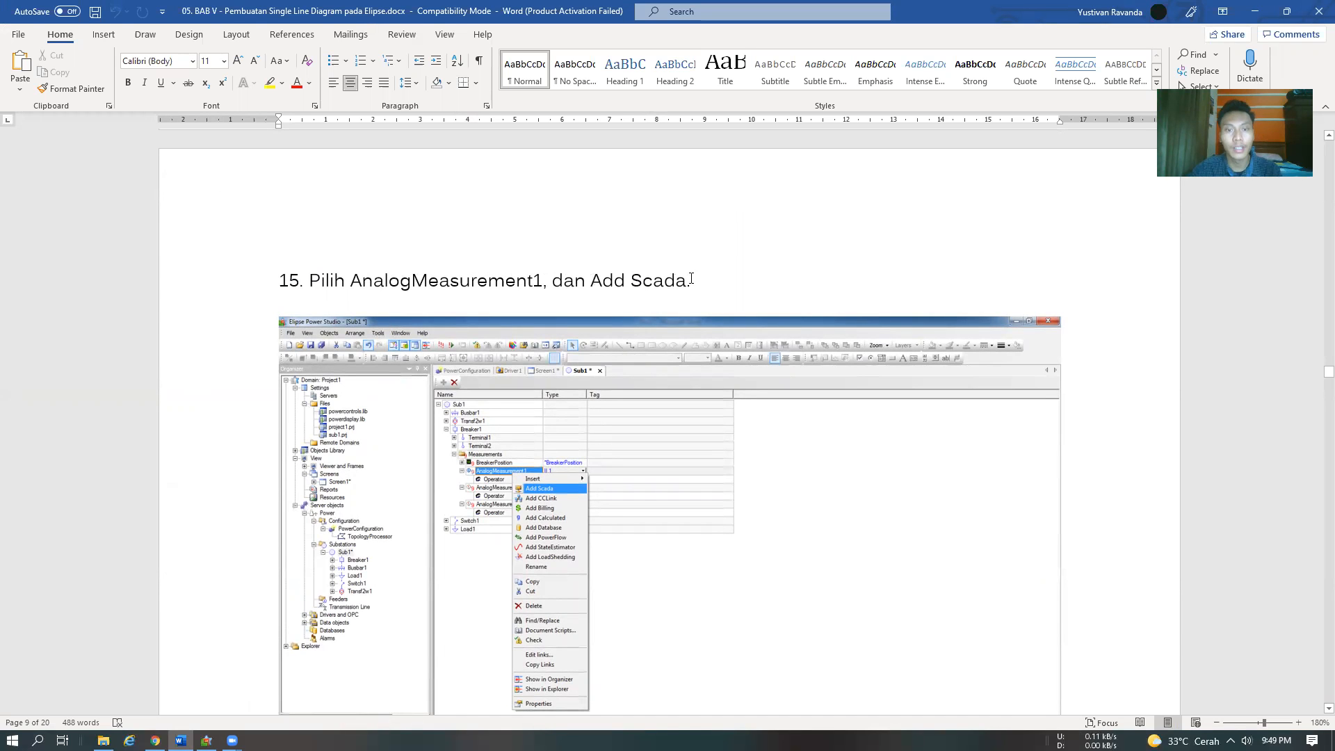
pyautogui.hotkey('alt', 'Tab')
pyautogui.click(231, 209)
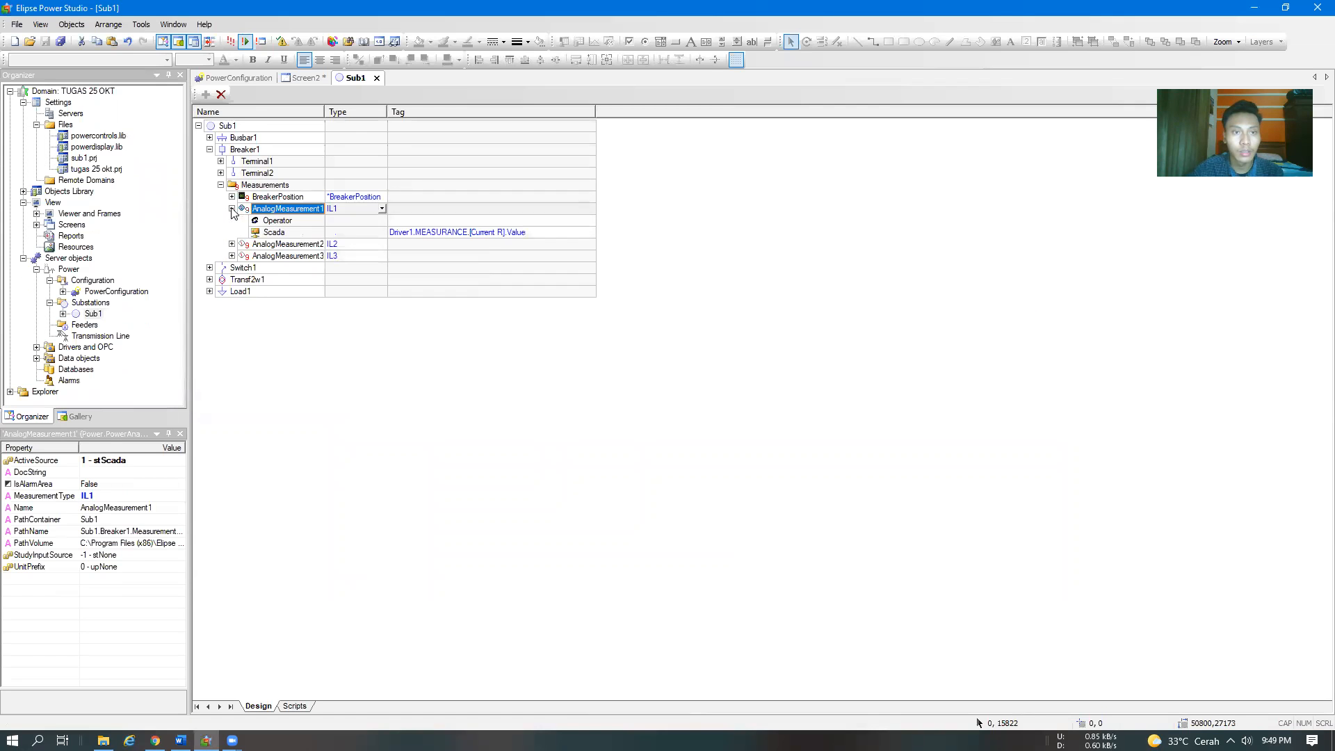
pyautogui.click(232, 209)
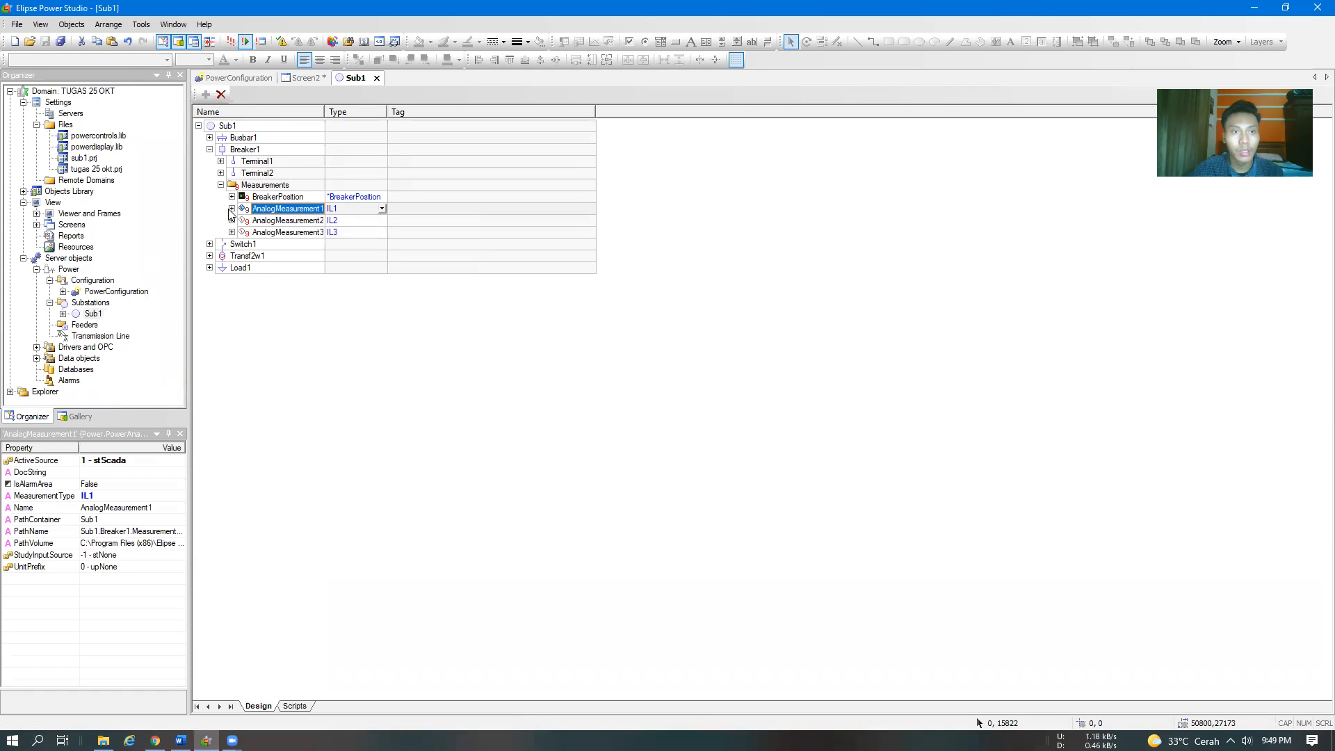
pyautogui.click(231, 208)
pyautogui.click(231, 244)
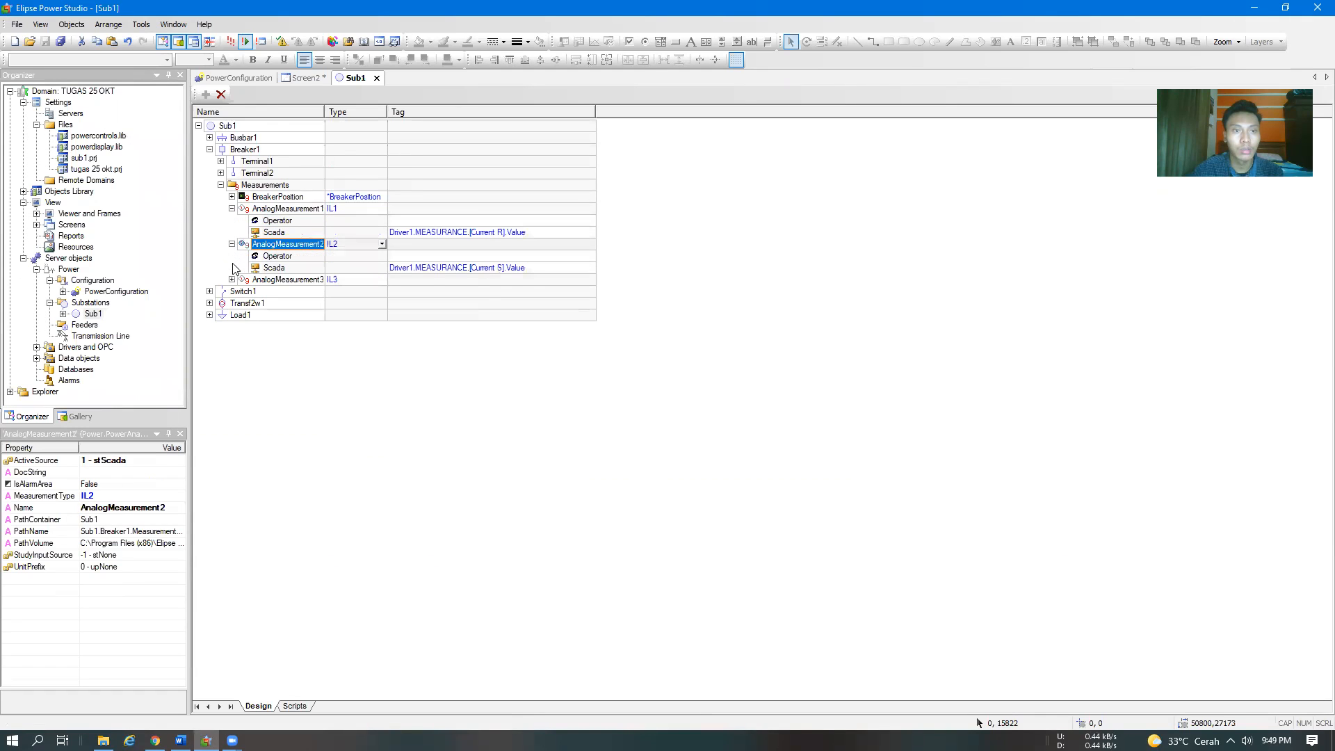
pyautogui.click(232, 279)
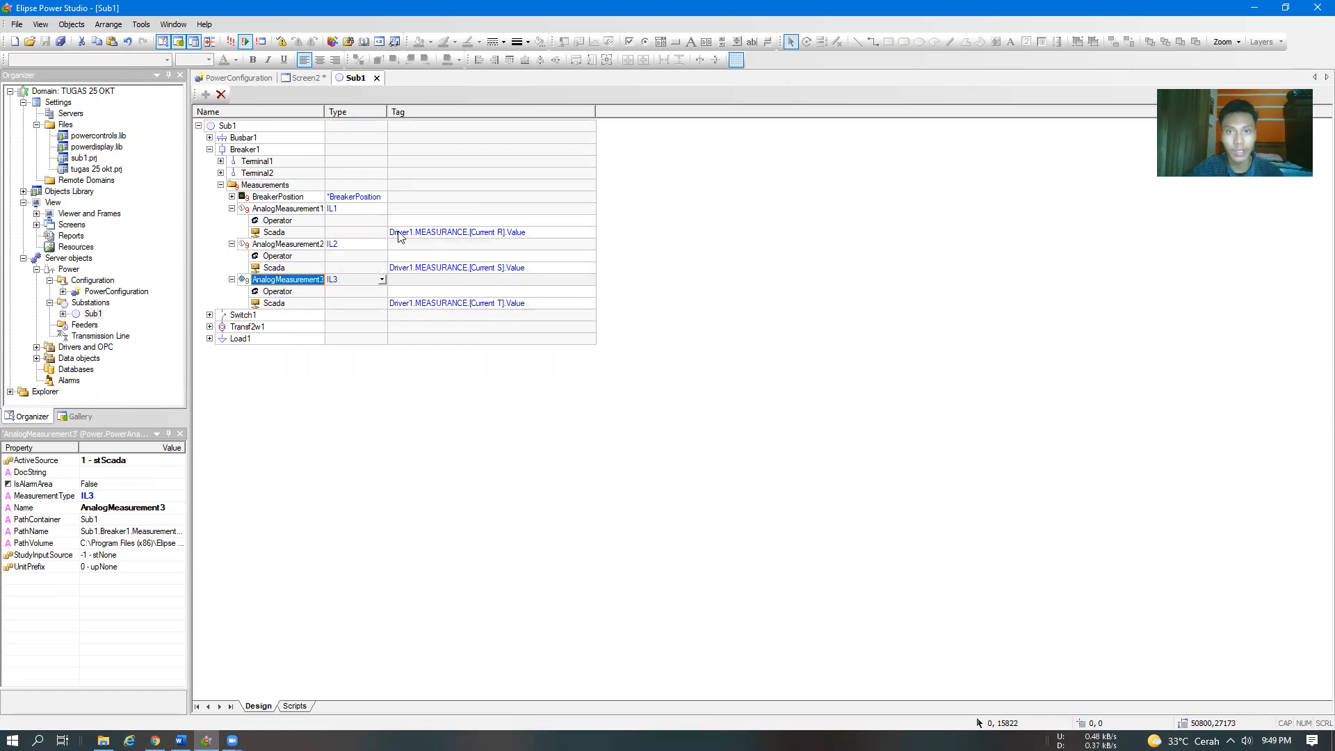
# Inspect AnalogMeasurement1's Scada source and its available add options, comparing them with Add Scada in step 15 of the Word module
pyautogui.click(273, 234)
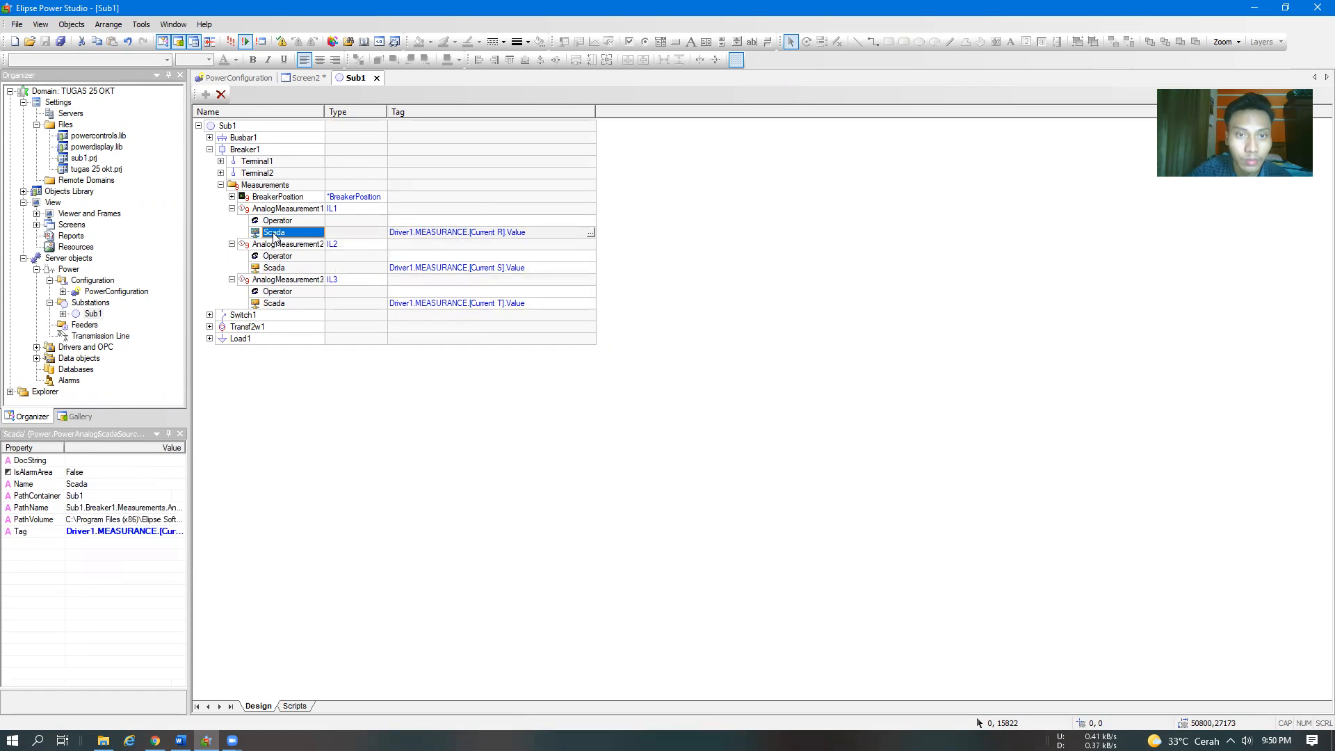
pyautogui.rightClick(269, 210)
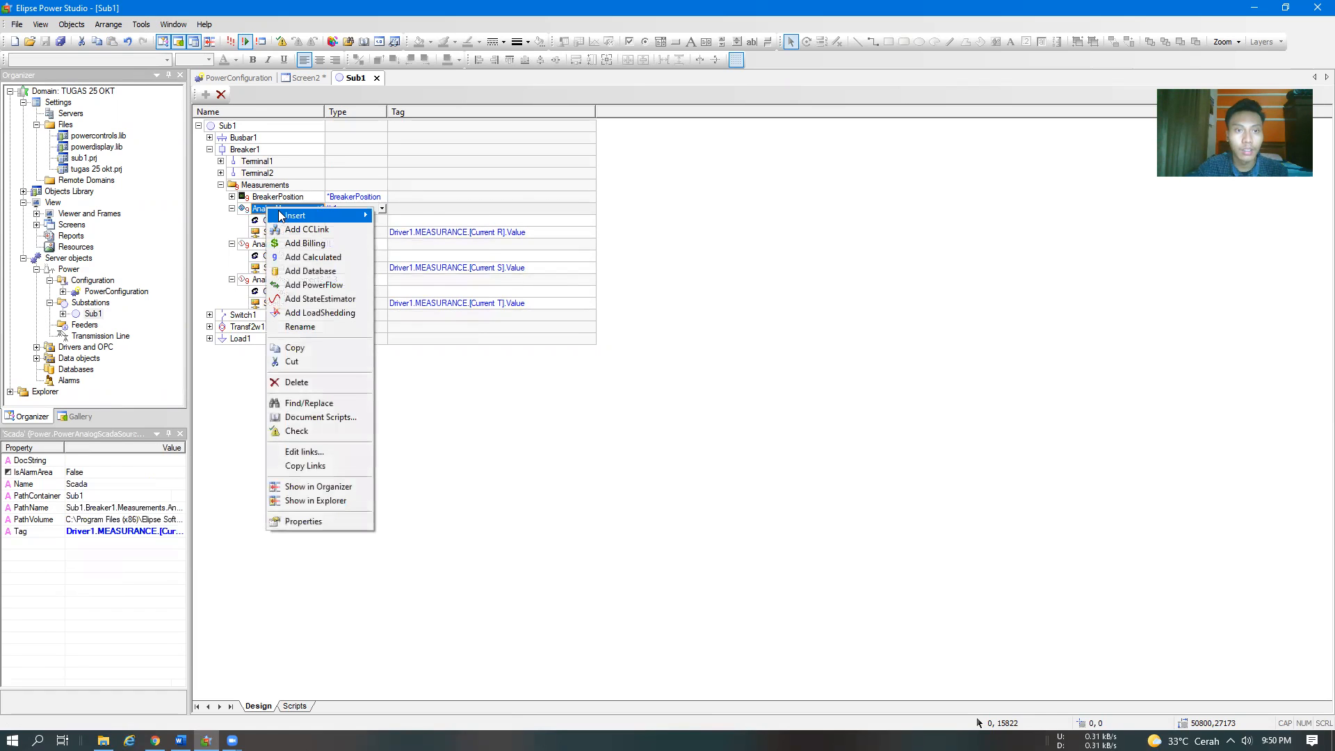
pyautogui.moveTo(281, 216)
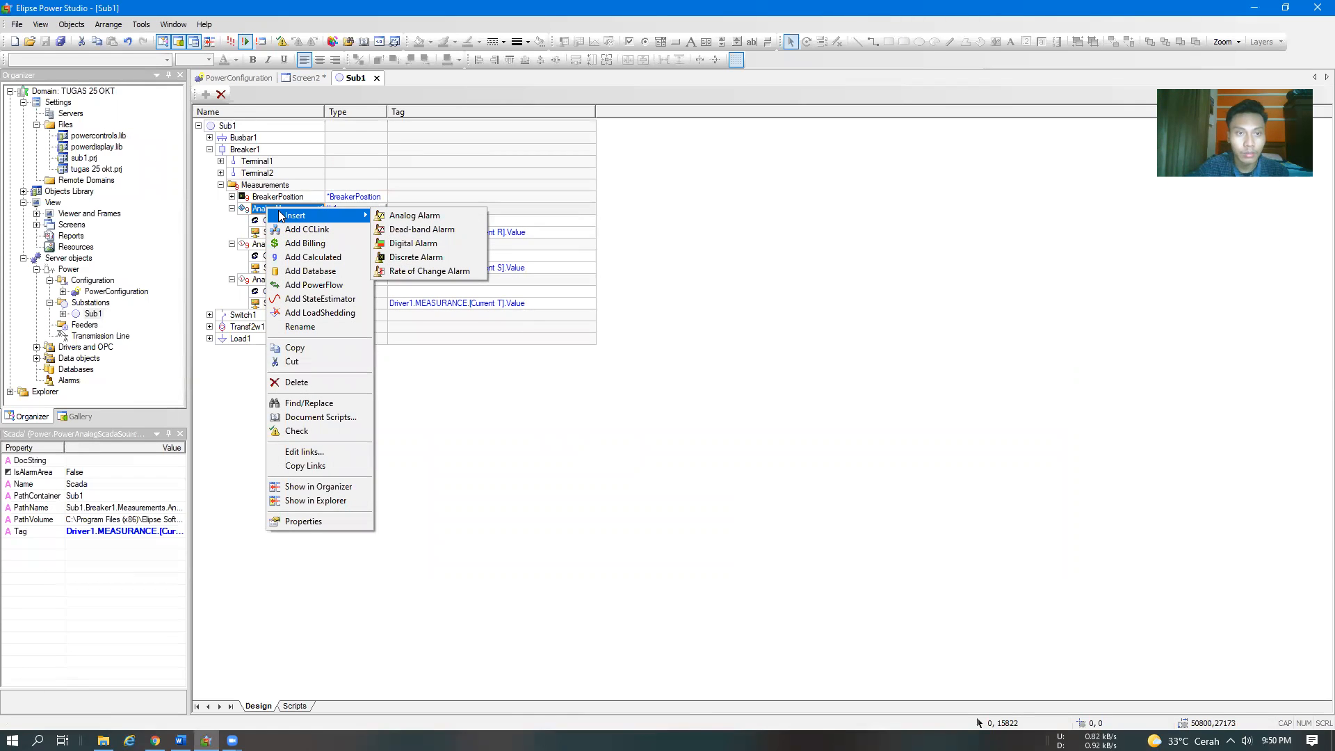
pyautogui.click(470, 457)
pyautogui.hotkey('alt', 'Tab')
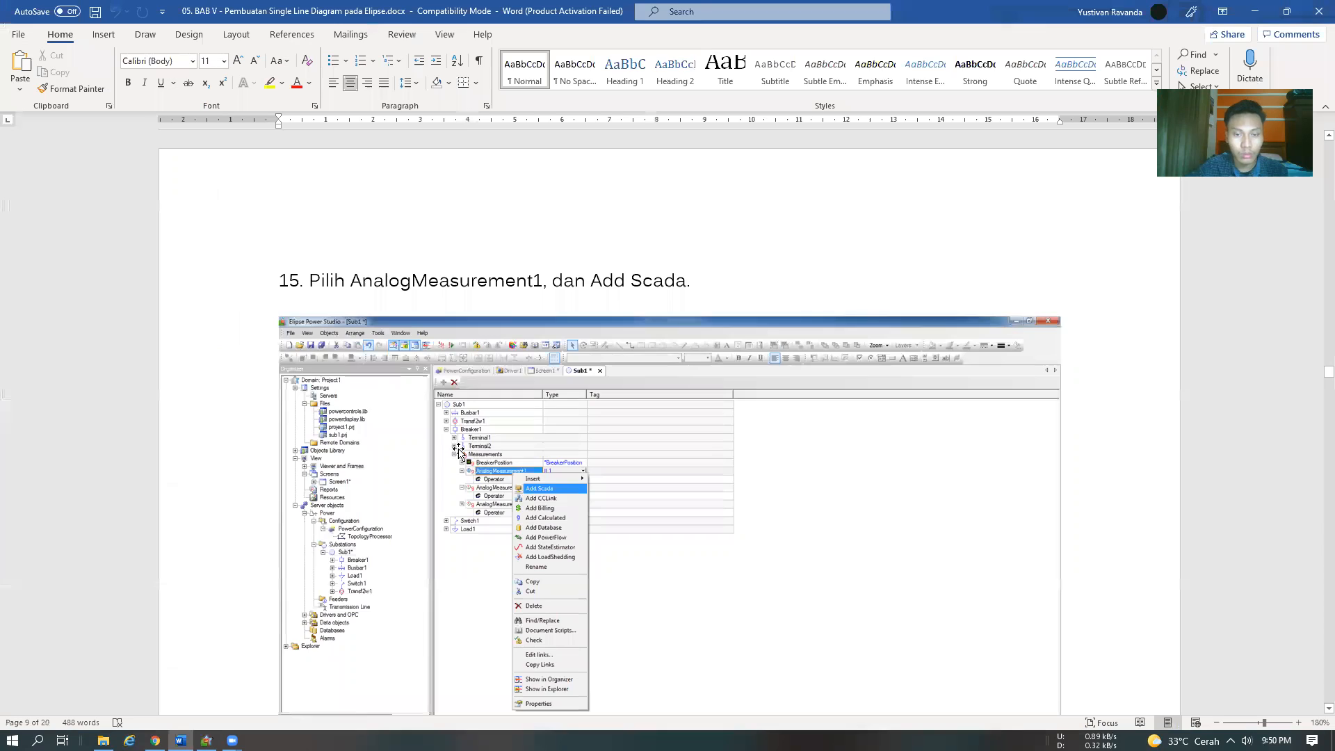
pyautogui.hotkey('alt', 'Tab')
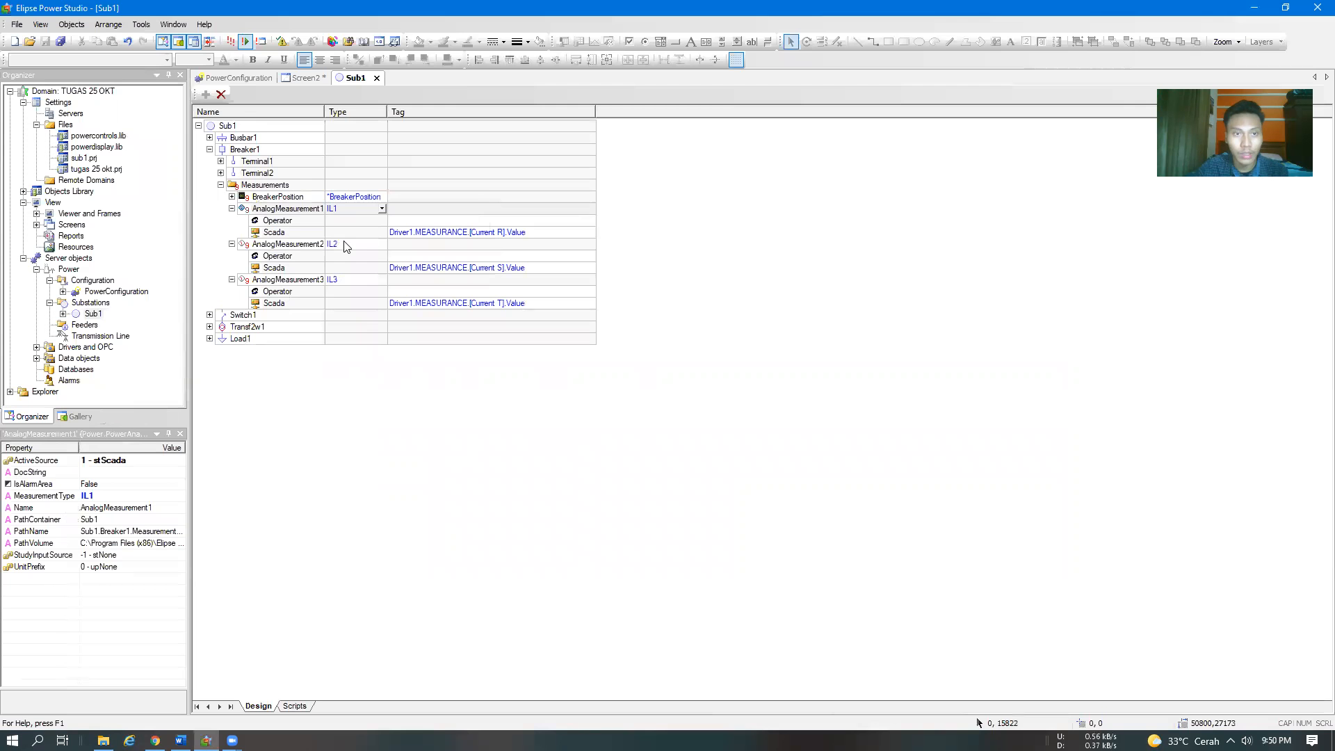
pyautogui.rightClick(272, 209)
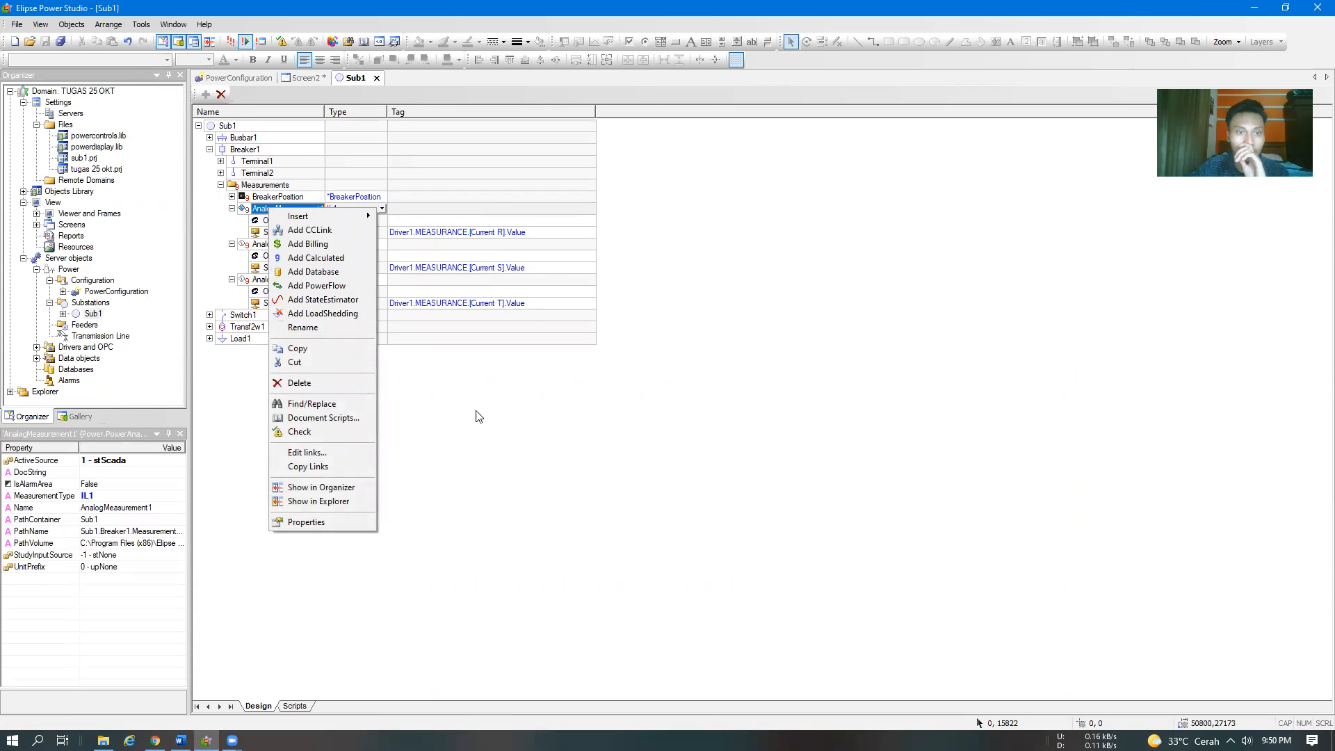
pyautogui.click(477, 414)
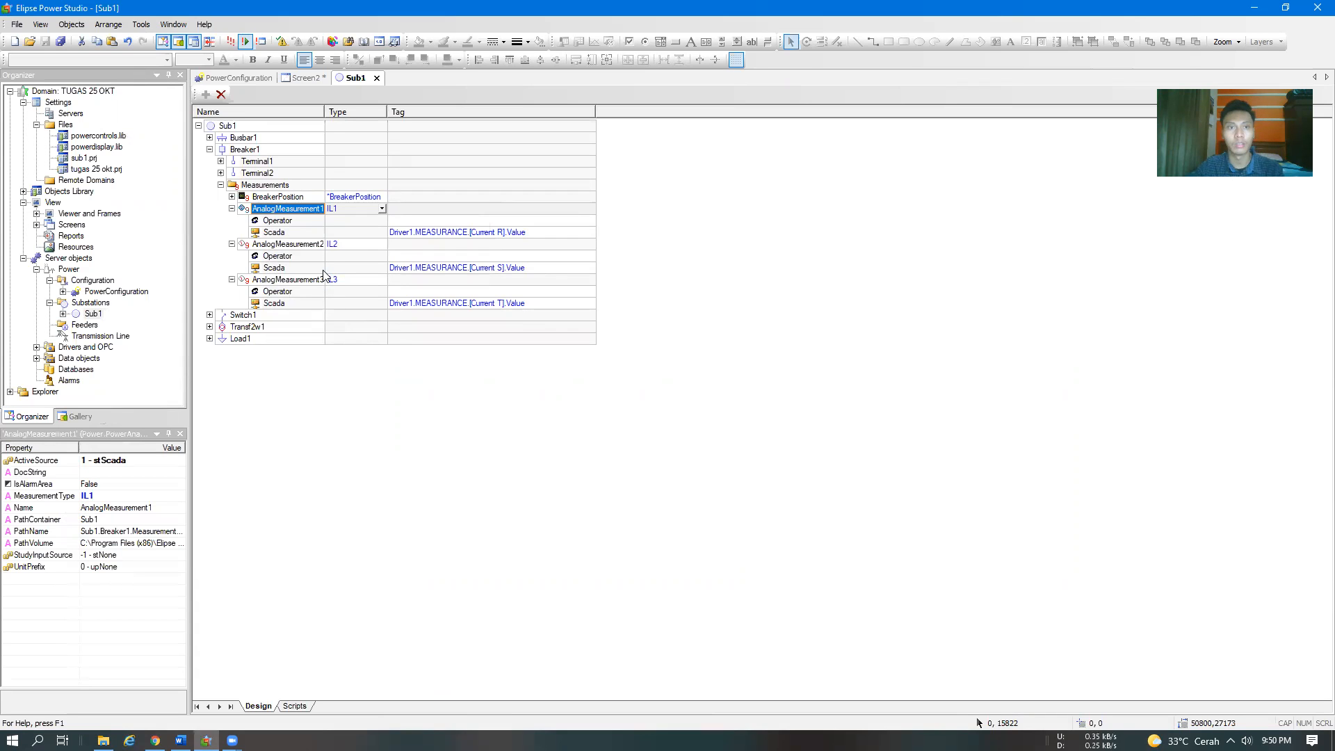
# Switch to the Word module and review steps 15 and 16 on adding Scada to all three analog measurements
pyautogui.hotkey('alt', 'Tab')
pyautogui.scroll(-10, 617, 439)
pyautogui.scroll(4, 618, 438)
pyautogui.scroll(8, 617, 439)
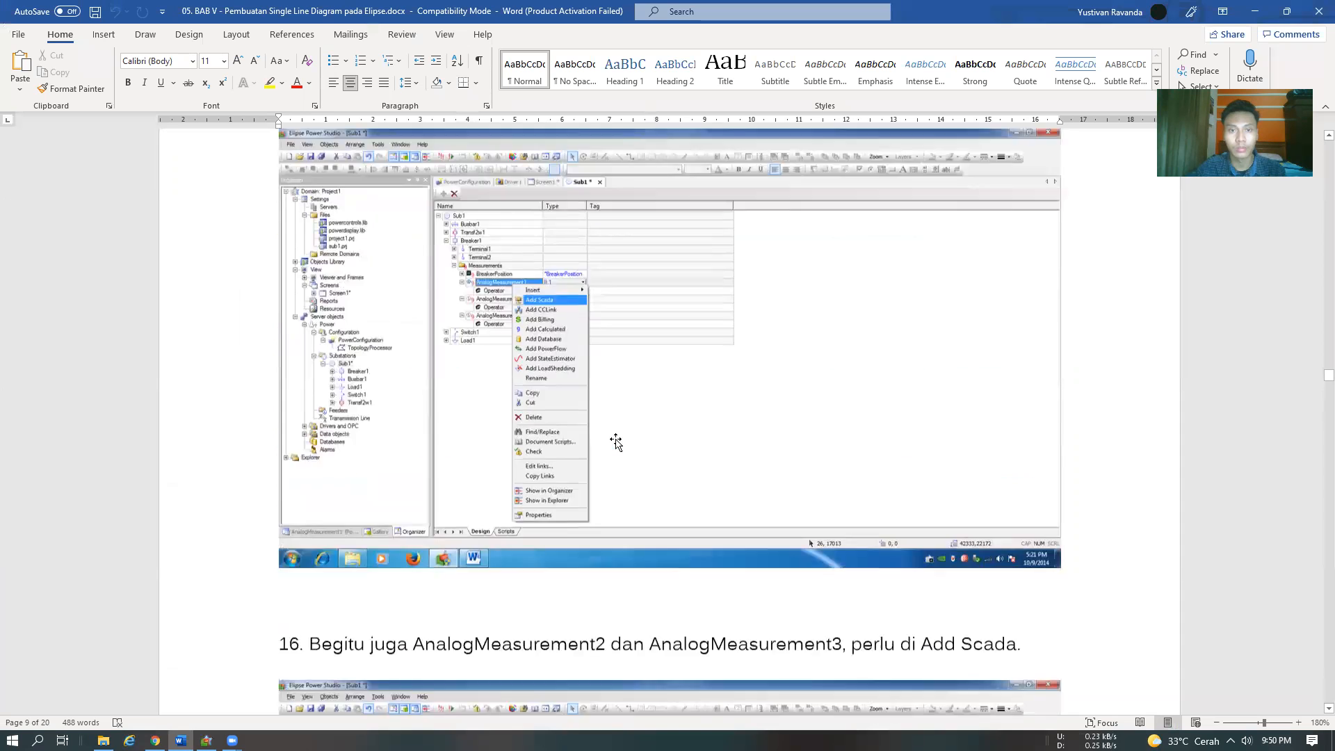
pyautogui.scroll(-3, 617, 439)
pyautogui.scroll(-10, 618, 438)
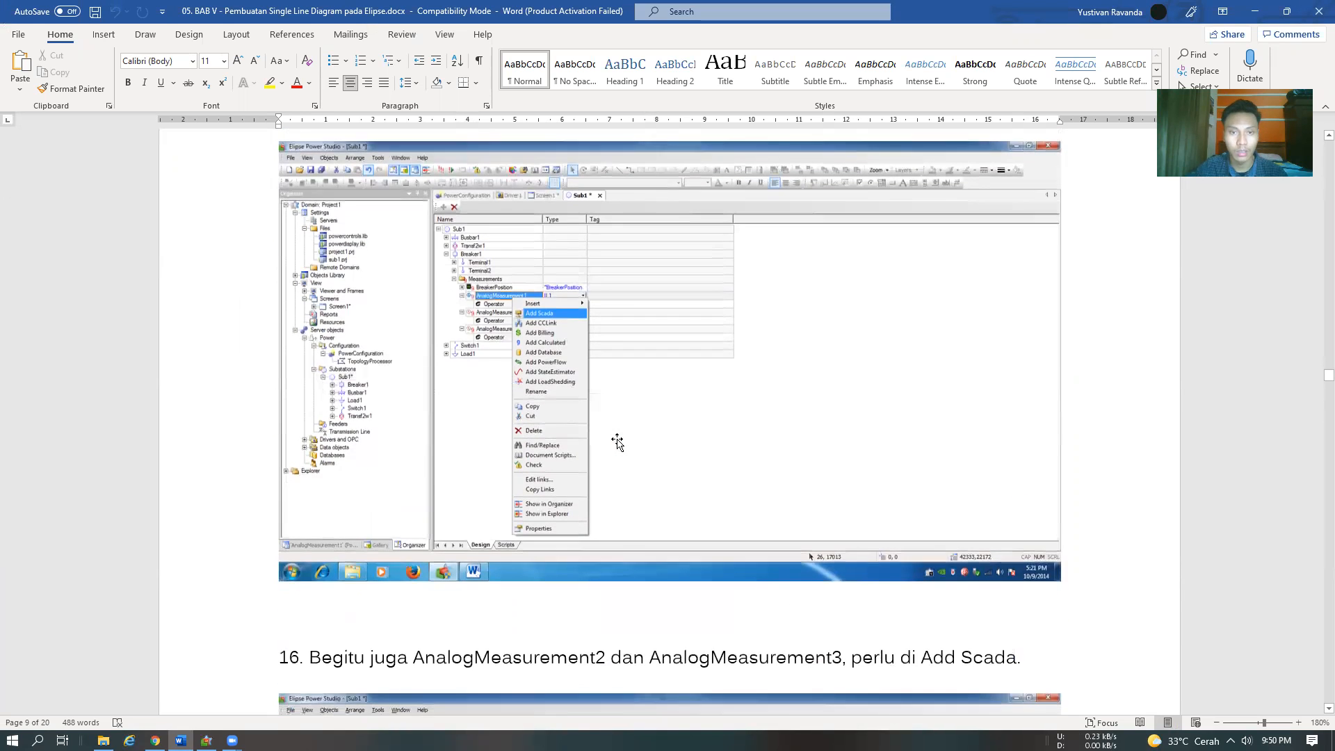
pyautogui.scroll(10, 618, 439)
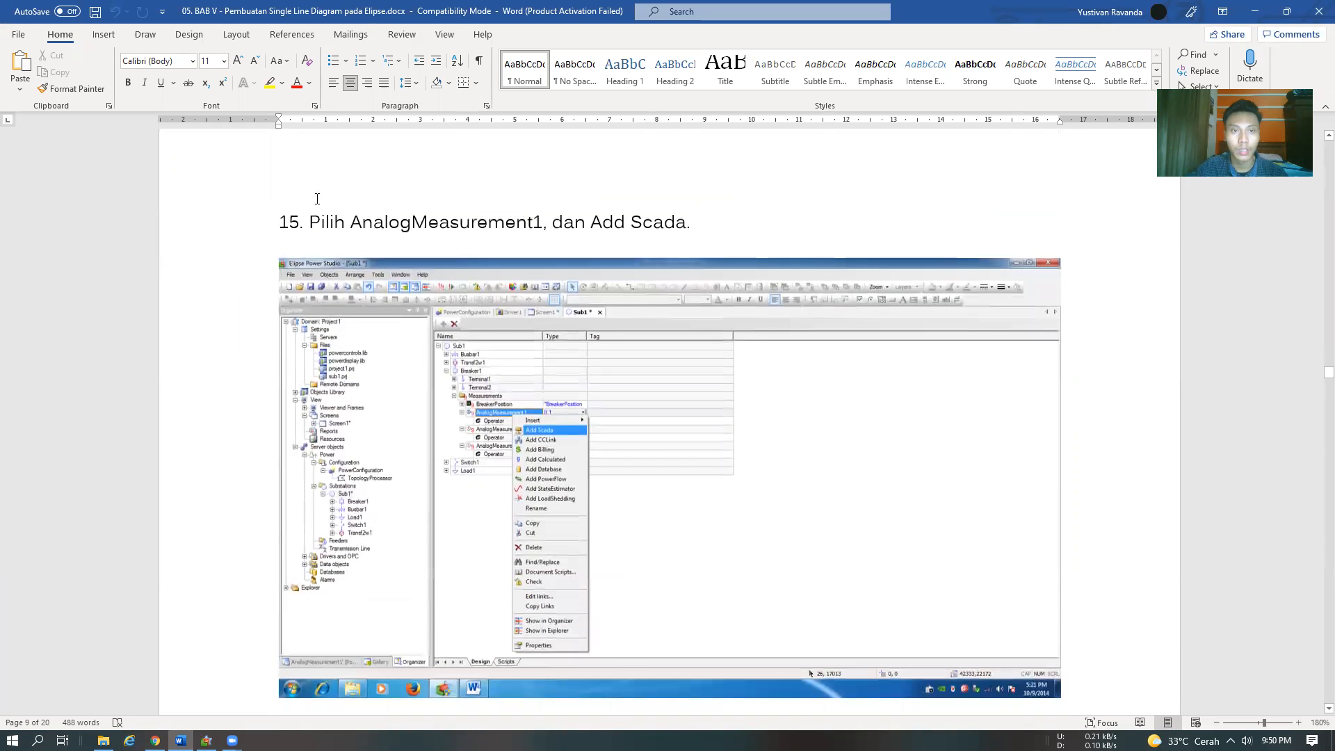
# Read steps 16 to 18 of the Word module on adding Scada sources and tags to the three analog measurements
pyautogui.scroll(-6, 317, 199)
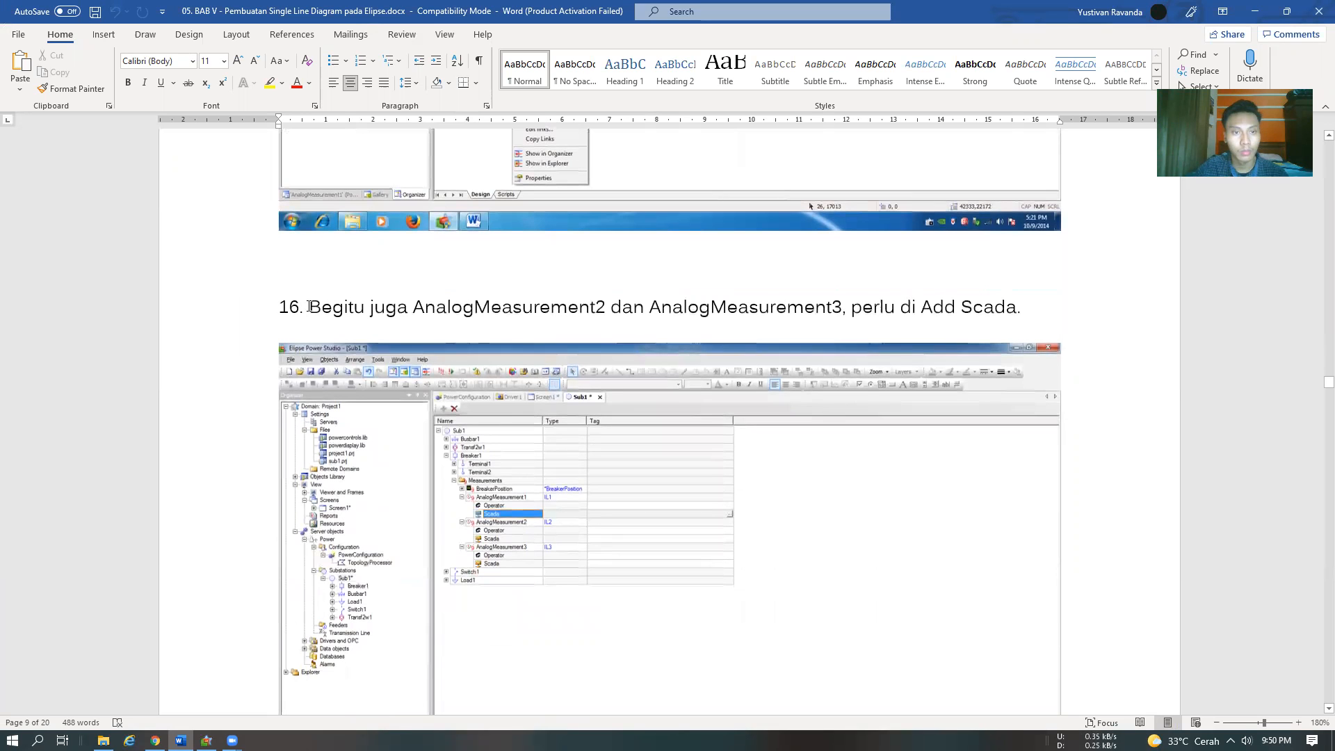
pyautogui.scroll(-3, 549, 445)
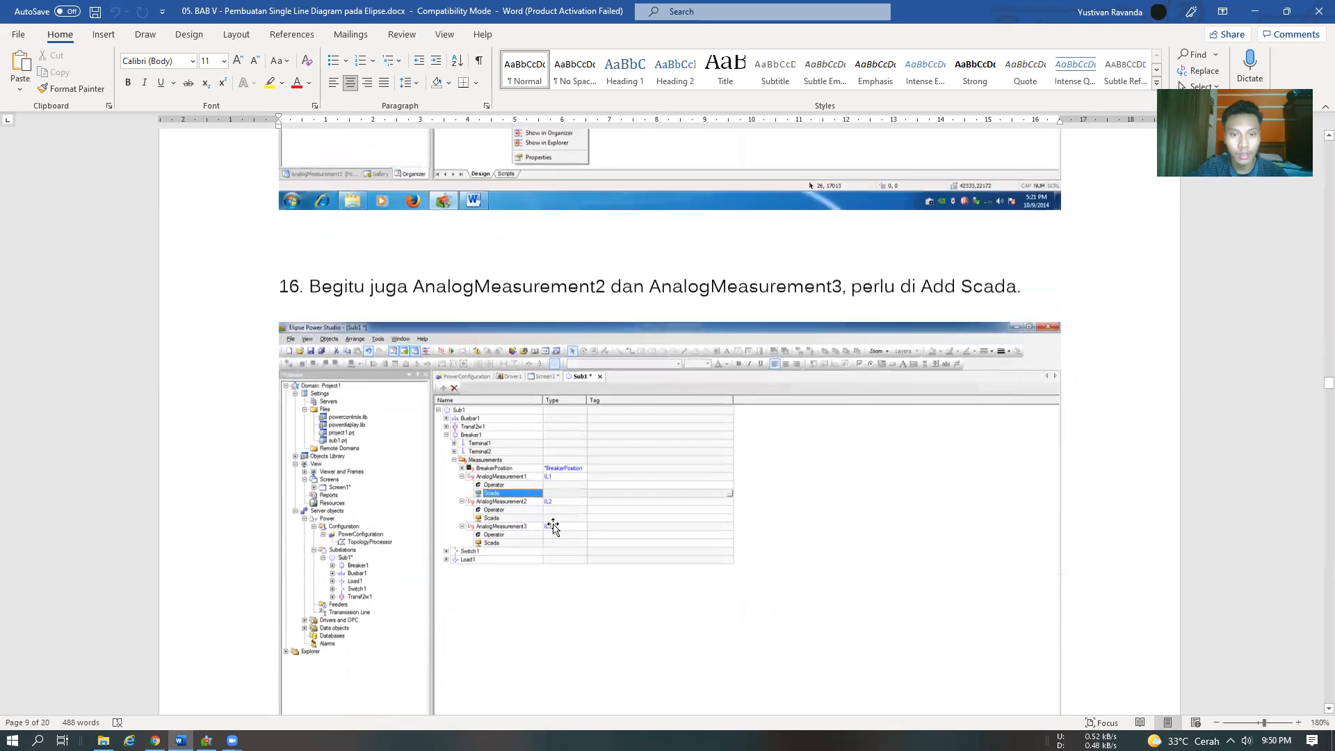
pyautogui.scroll(-12, 523, 423)
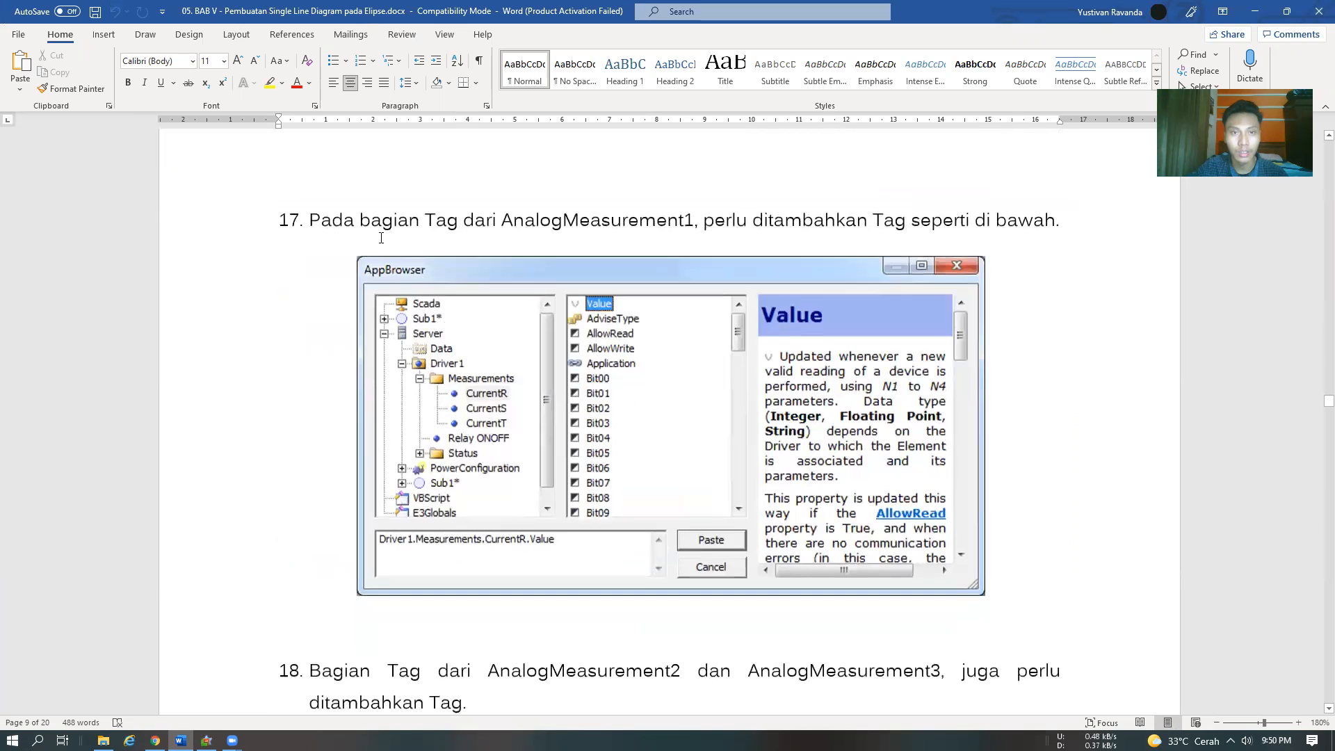
pyautogui.scroll(3, 362, 240)
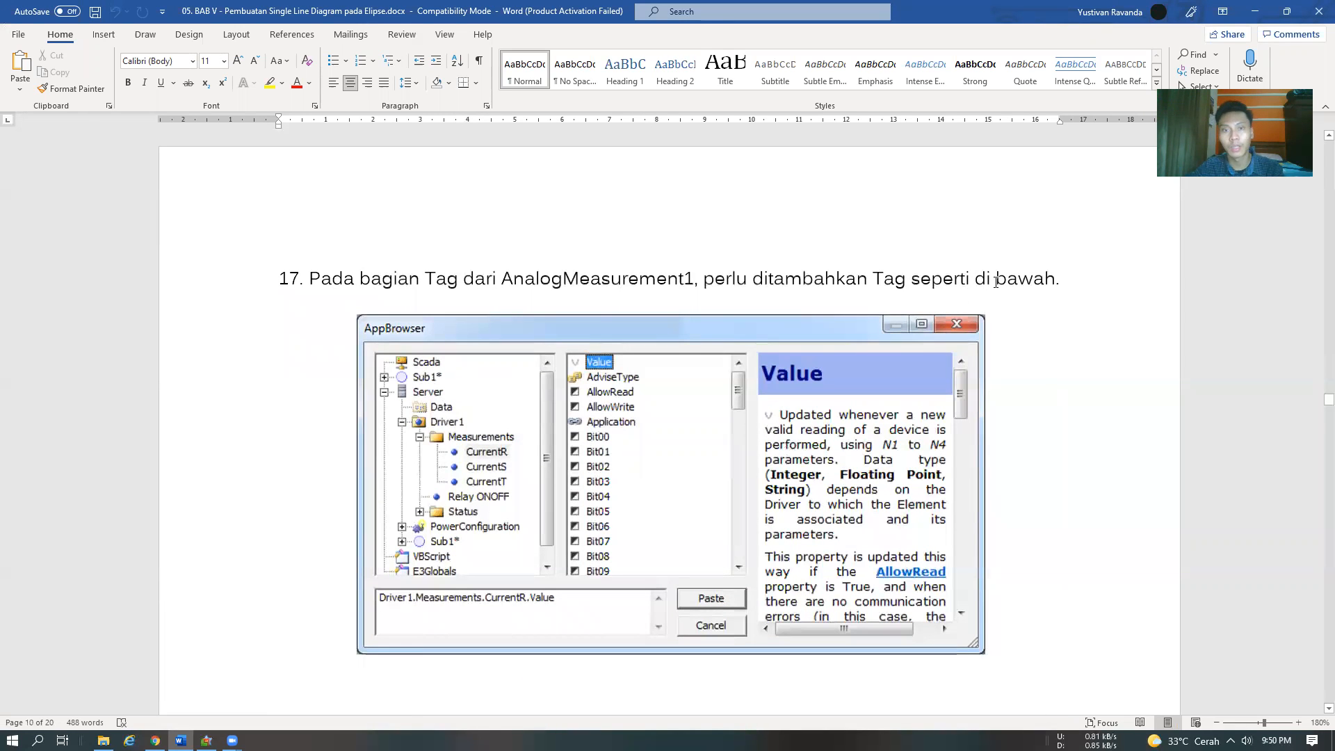
pyautogui.scroll(-7, 860, 404)
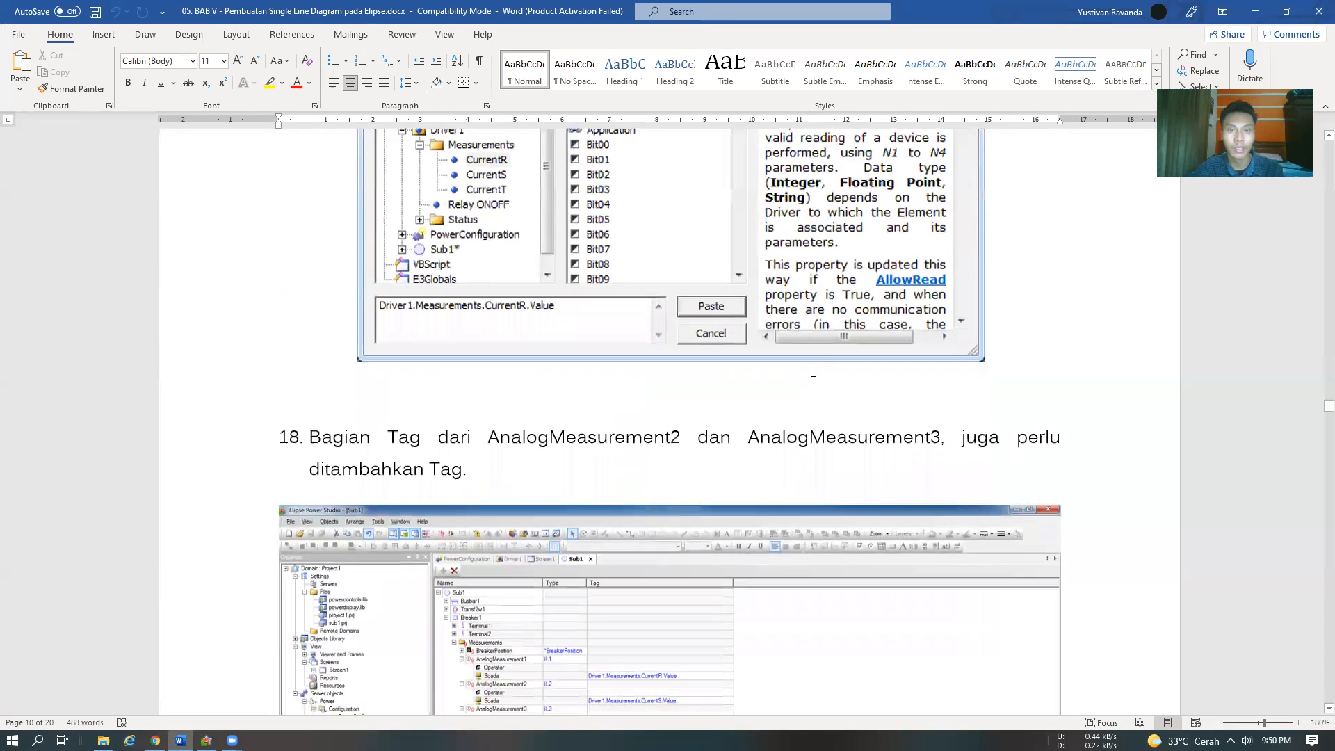
# In Elipse Power Studio, browse tag choices for AnalogMeasurement1's Scada source, inspect AnalogMeasurement1's Value property, and close the browser without pasting
pyautogui.hotkey('alt', 'Tab')
pyautogui.click(470, 232)
pyautogui.click(591, 232)
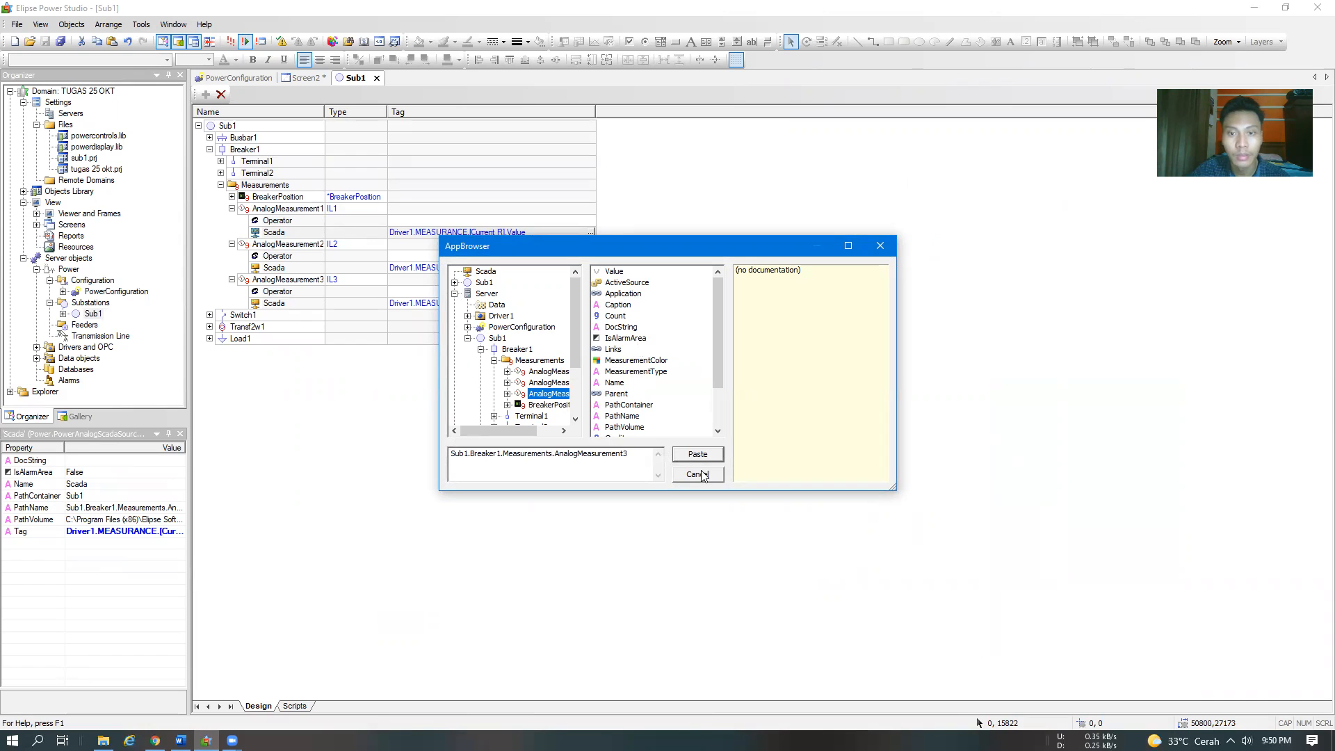
pyautogui.click(880, 246)
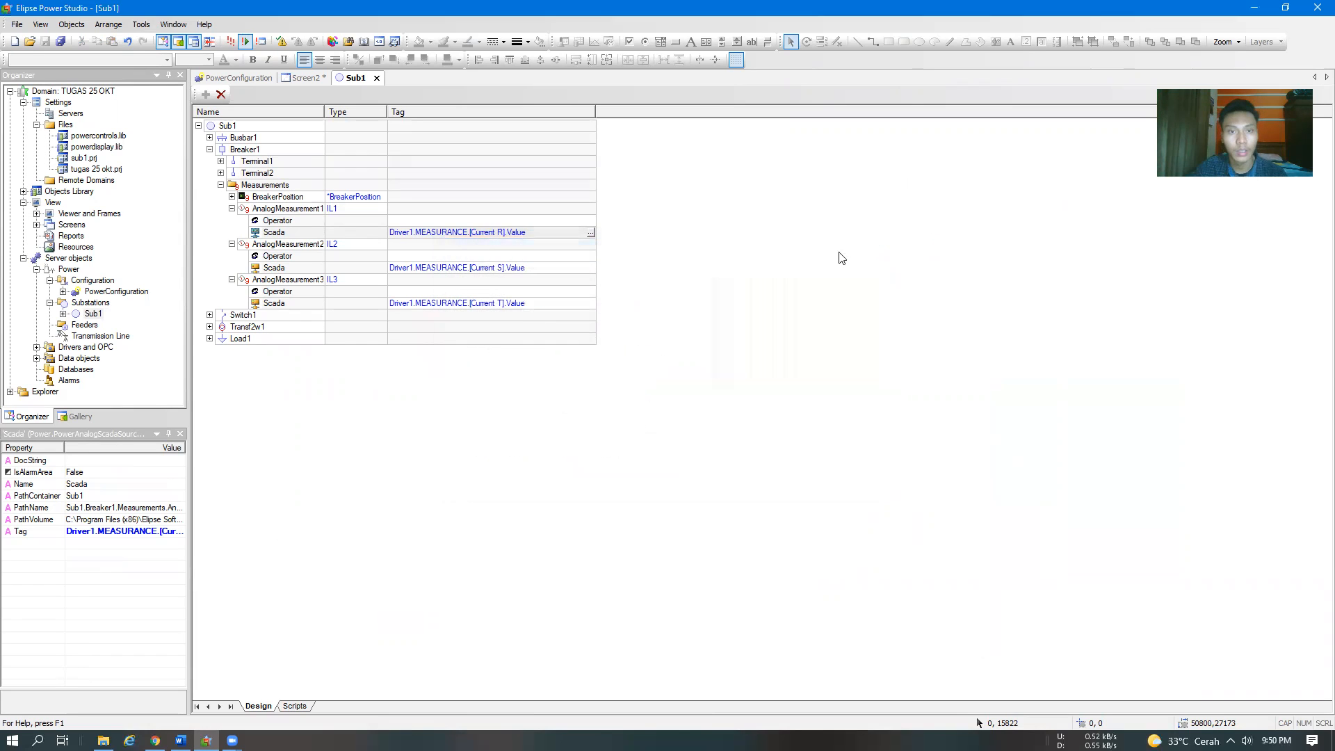
pyautogui.click(590, 232)
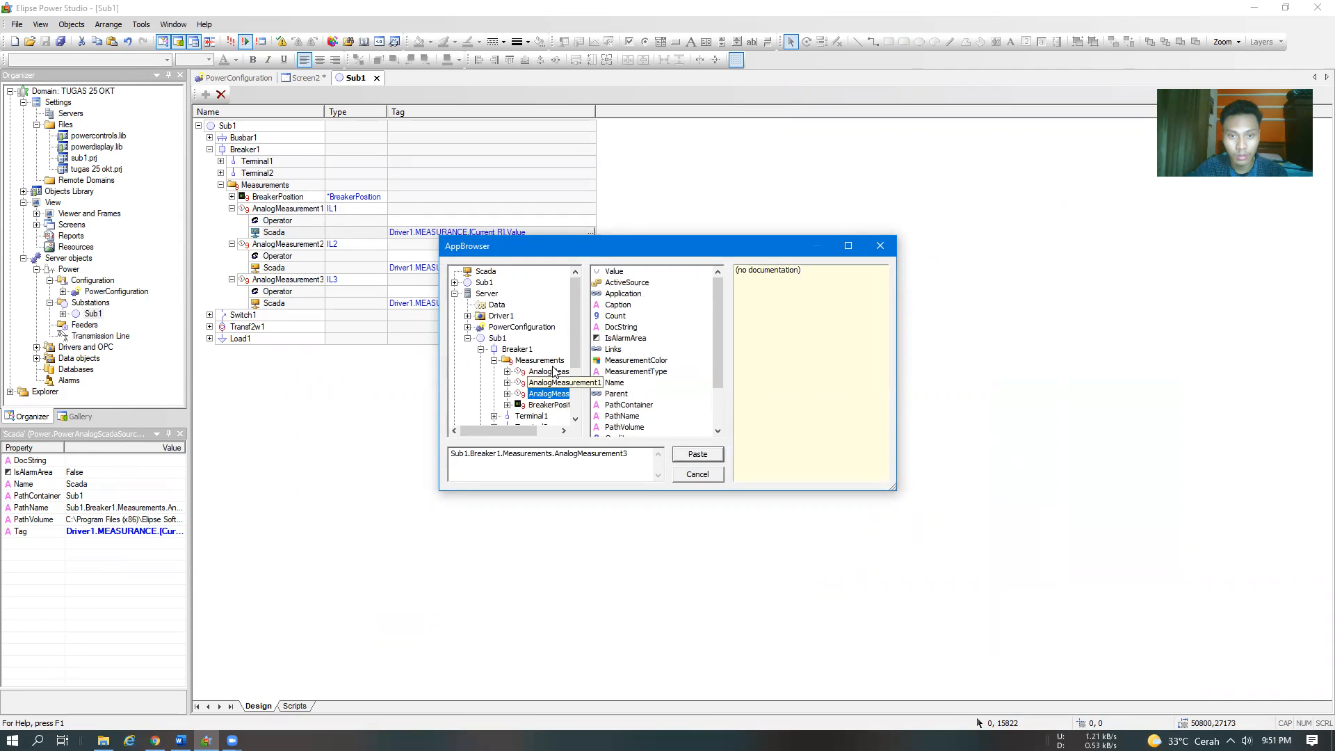
pyautogui.click(554, 374)
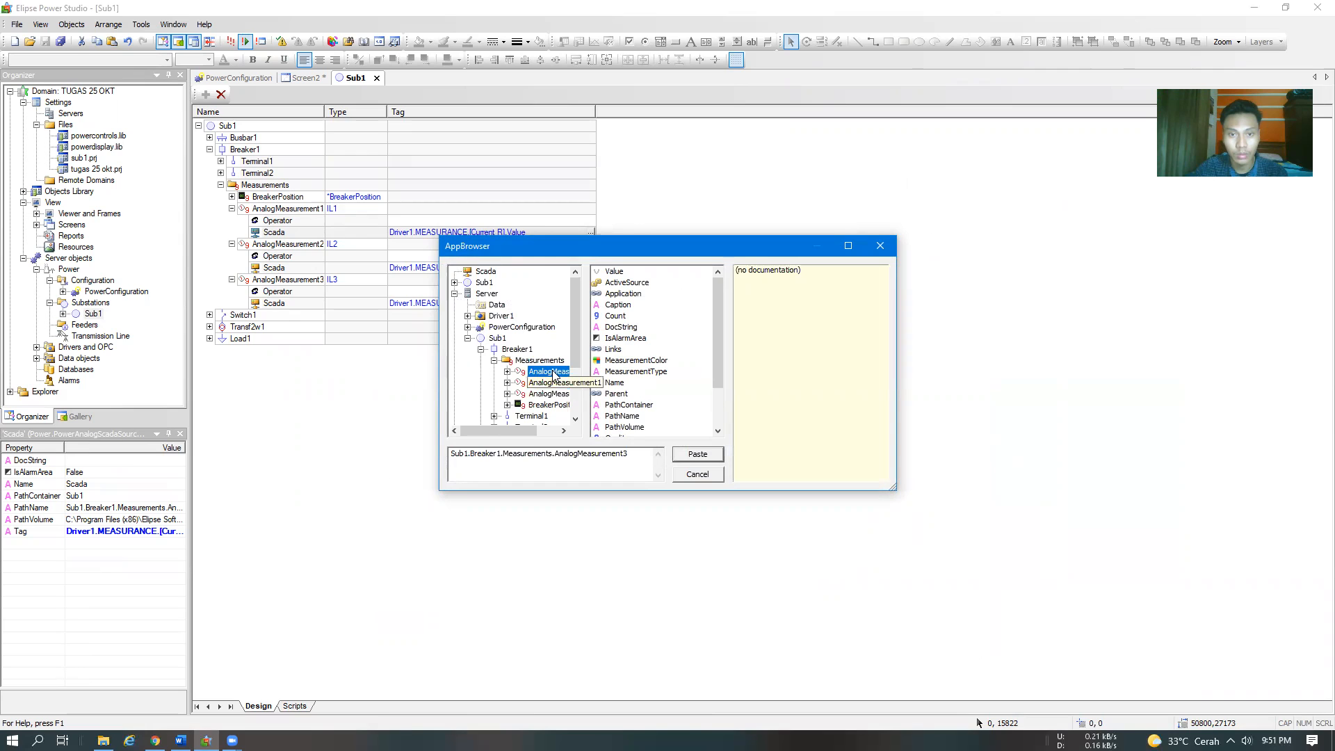
pyautogui.click(616, 272)
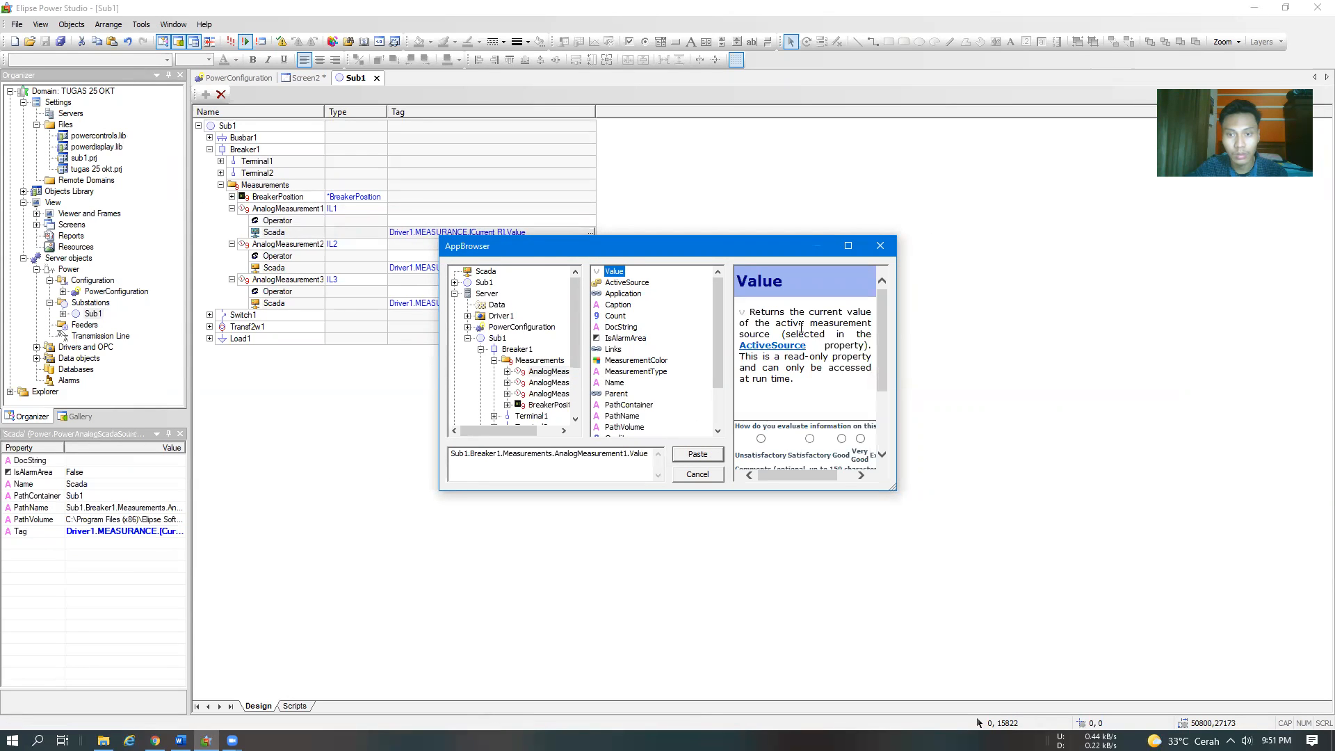
pyautogui.click(882, 247)
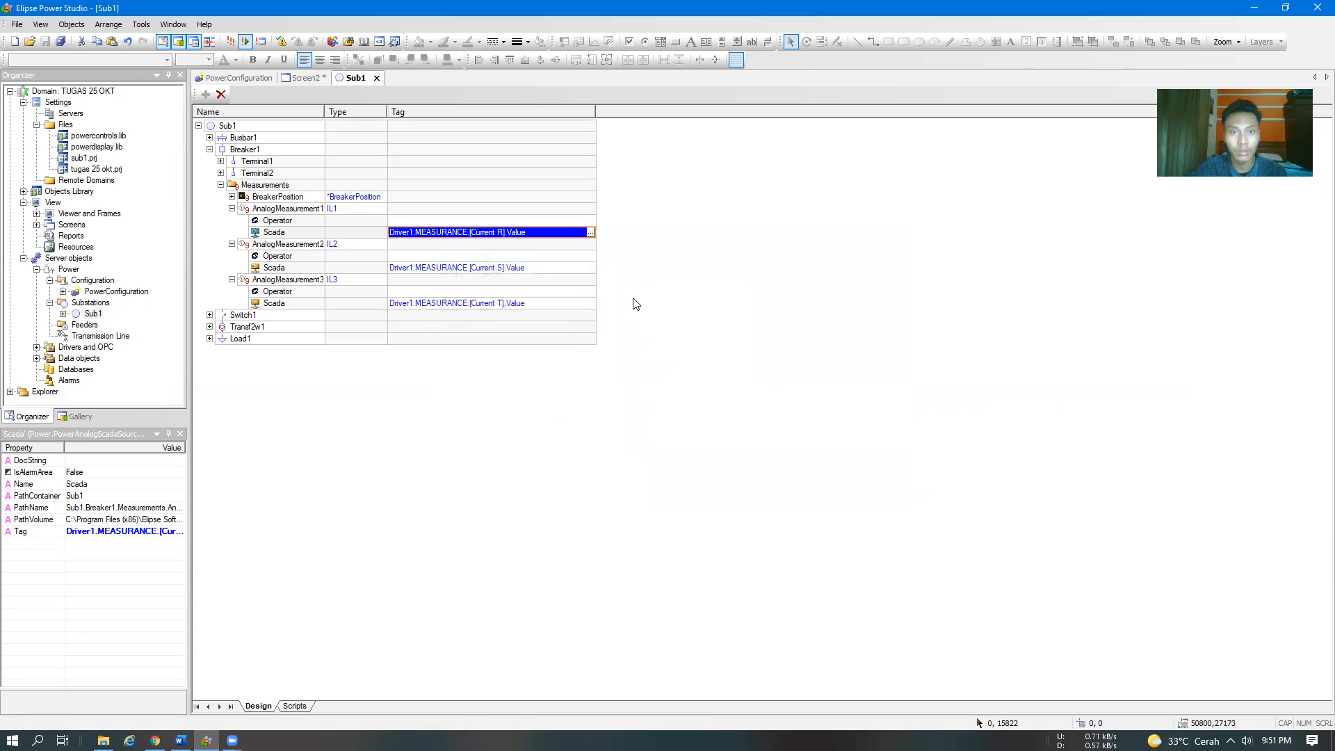
# Switch to the Word module and review steps 18 to 20 on measurement tags and AnalogMeasurement1's Active Source
pyautogui.hotkey('alt', 'Tab')
pyautogui.scroll(-3, 597, 368)
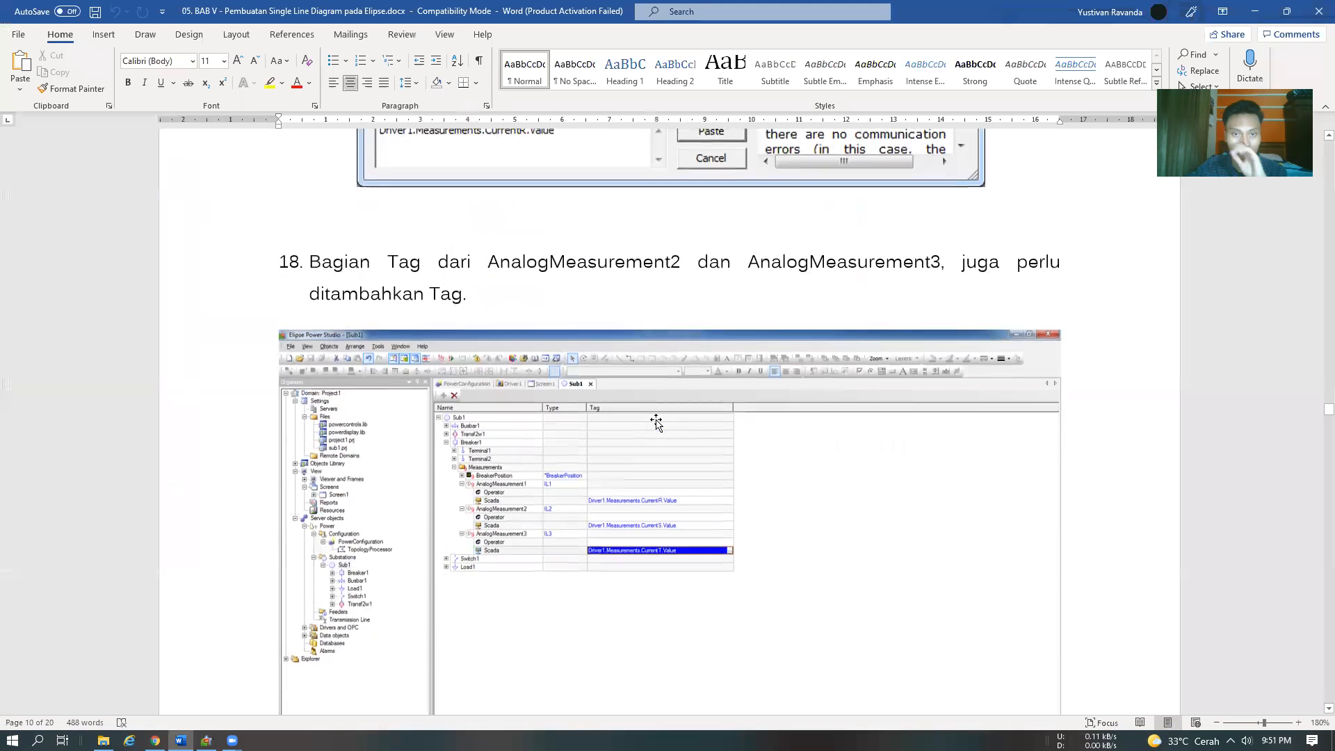
pyautogui.scroll(-12, 597, 369)
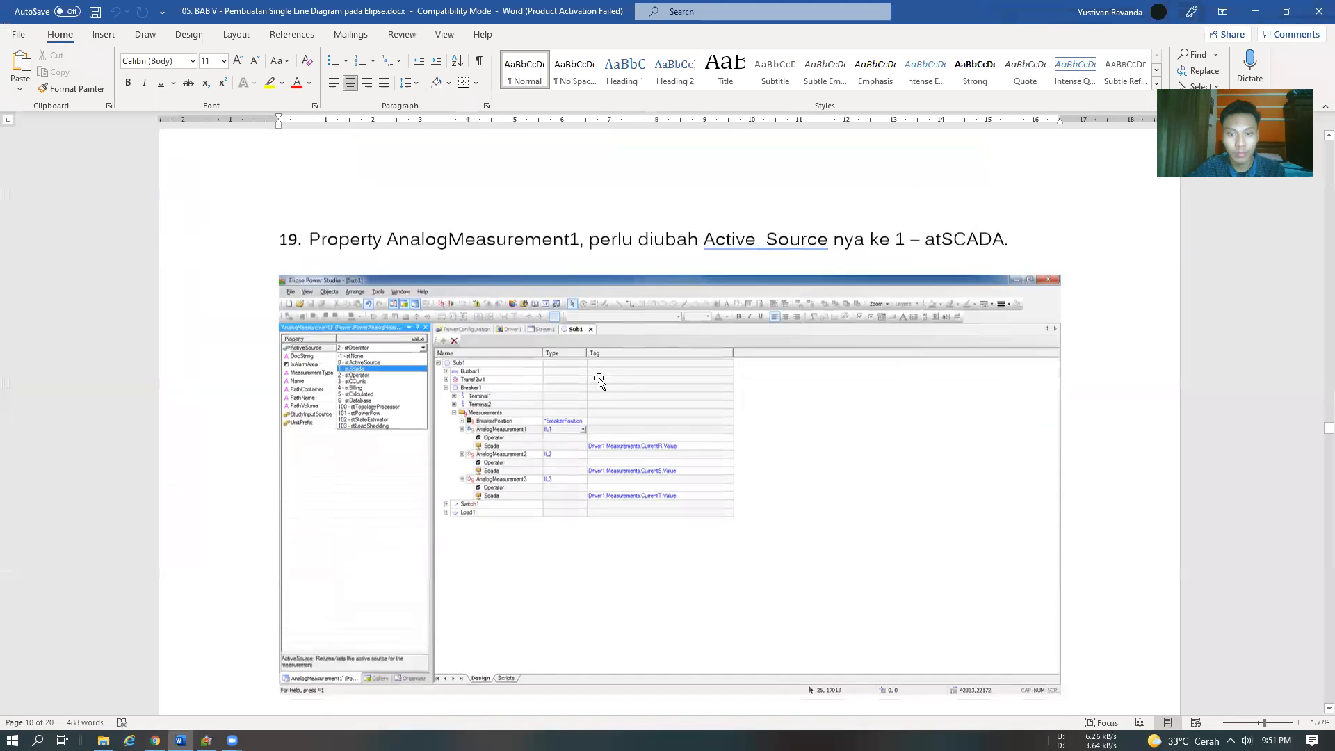
pyautogui.scroll(-6, 601, 379)
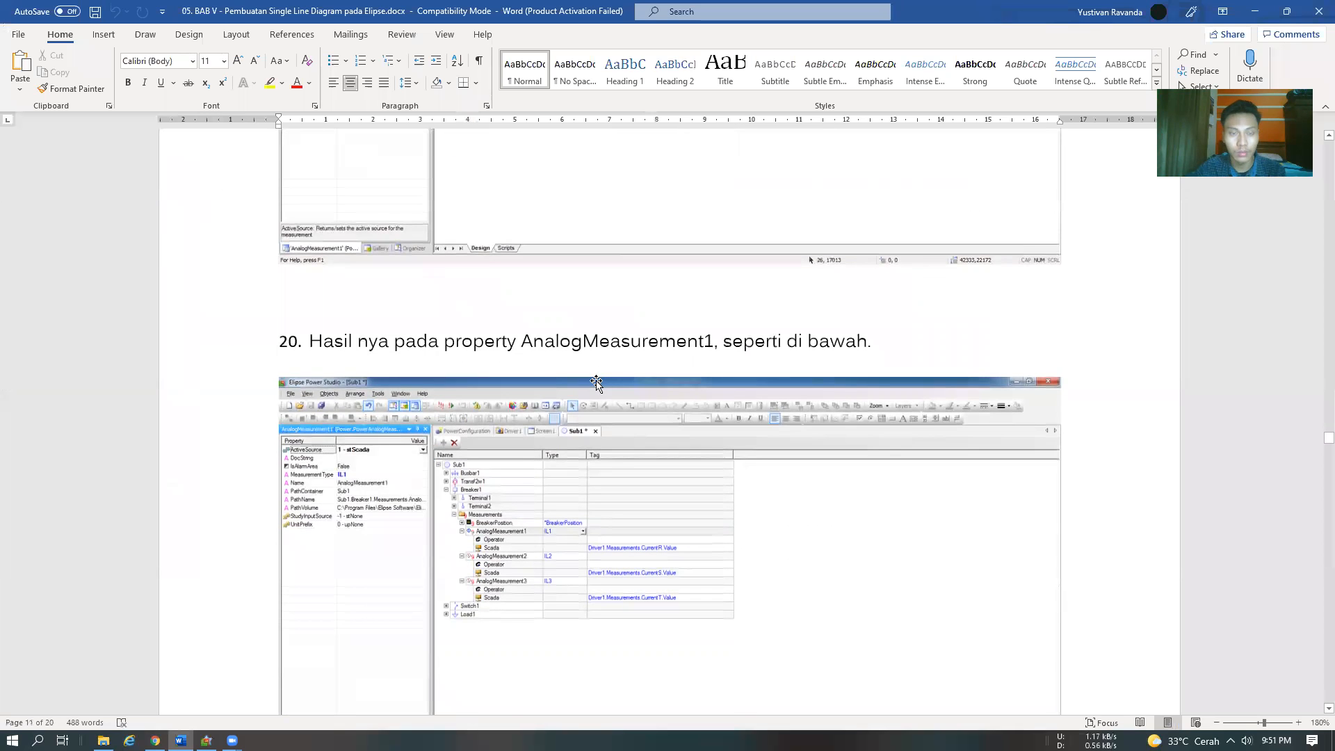
pyautogui.scroll(6, 591, 387)
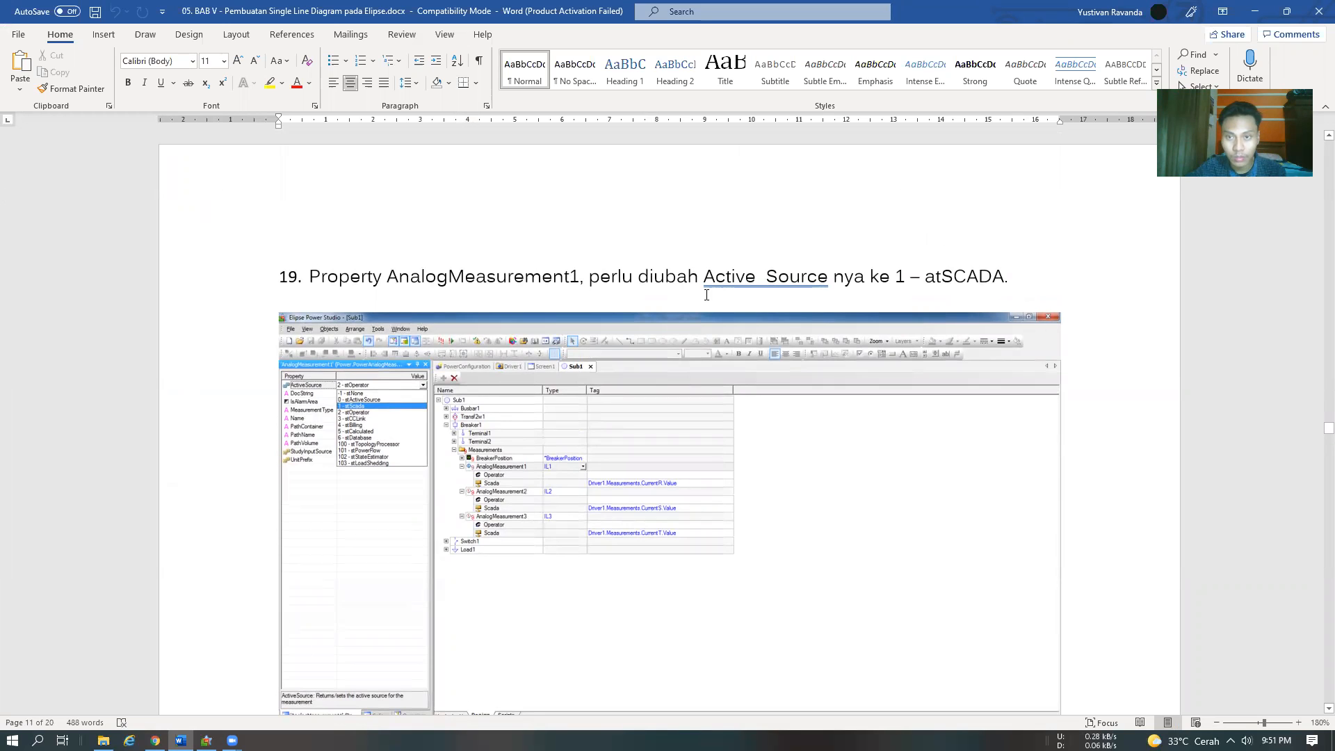
pyautogui.scroll(6, 719, 286)
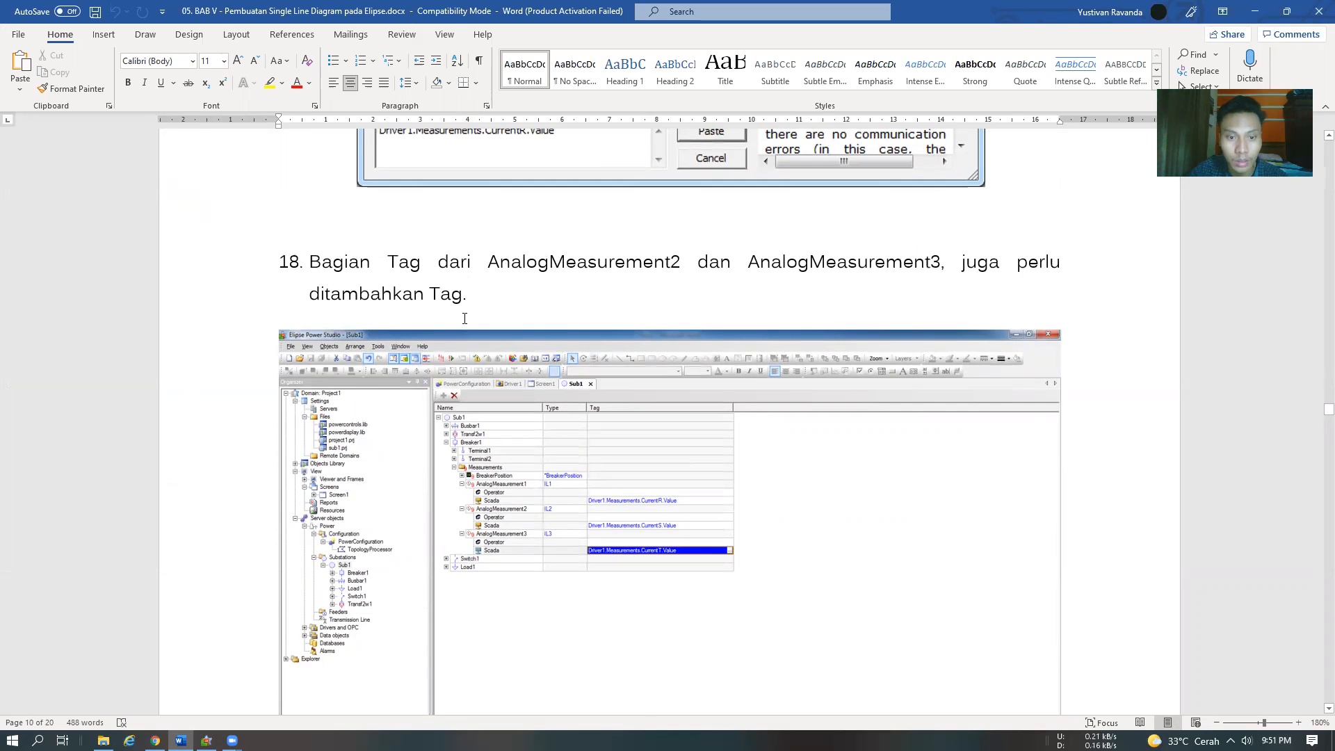
pyautogui.scroll(-8, 464, 319)
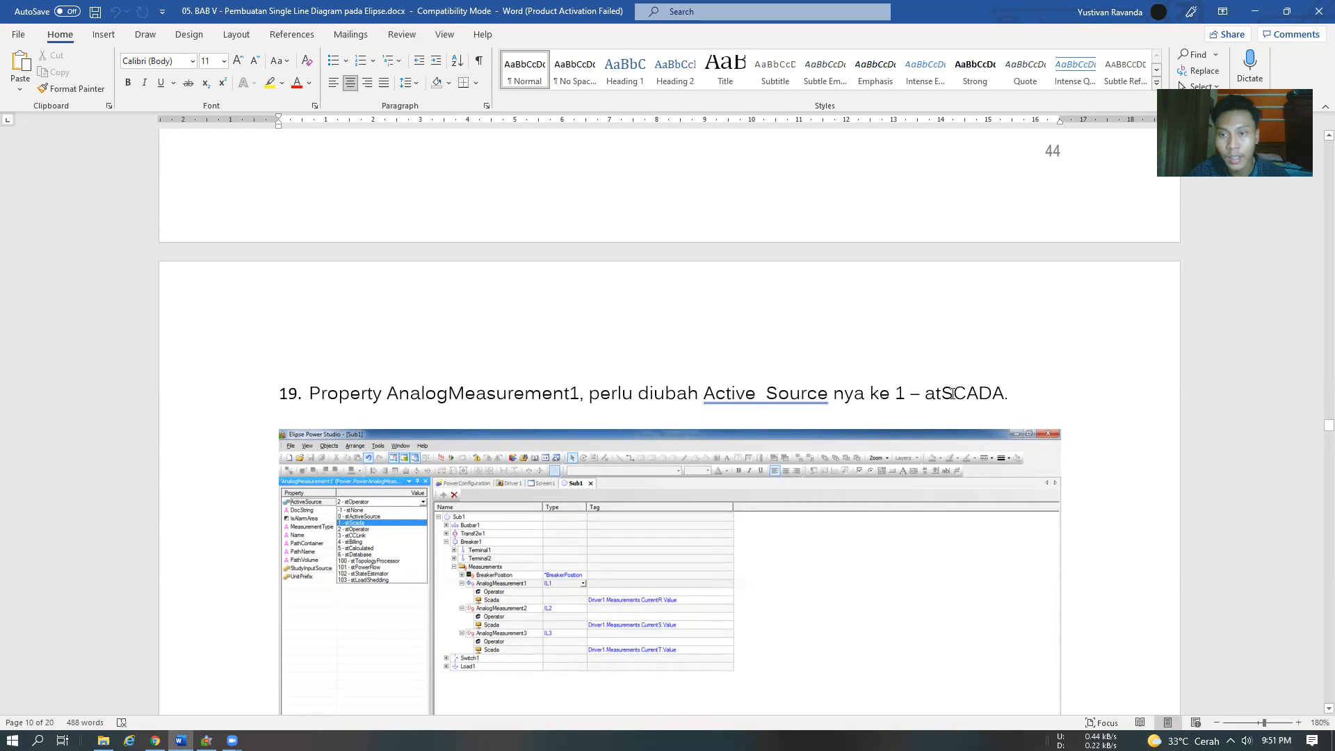
pyautogui.scroll(-2, 953, 393)
# In Elipse Power Studio, inspect AnalogMeasurement1's ActiveSource property and its available source options
pyautogui.hotkey('alt', 'Tab')
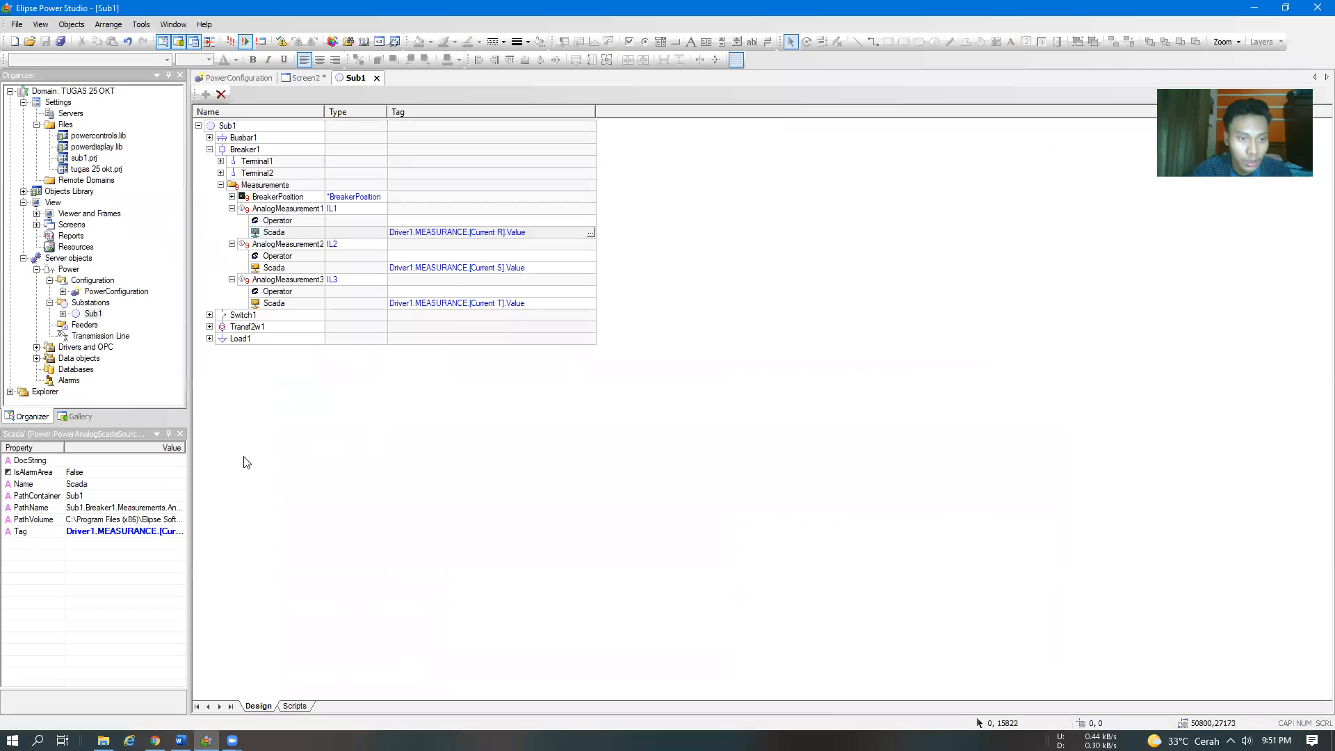
pyautogui.click(281, 210)
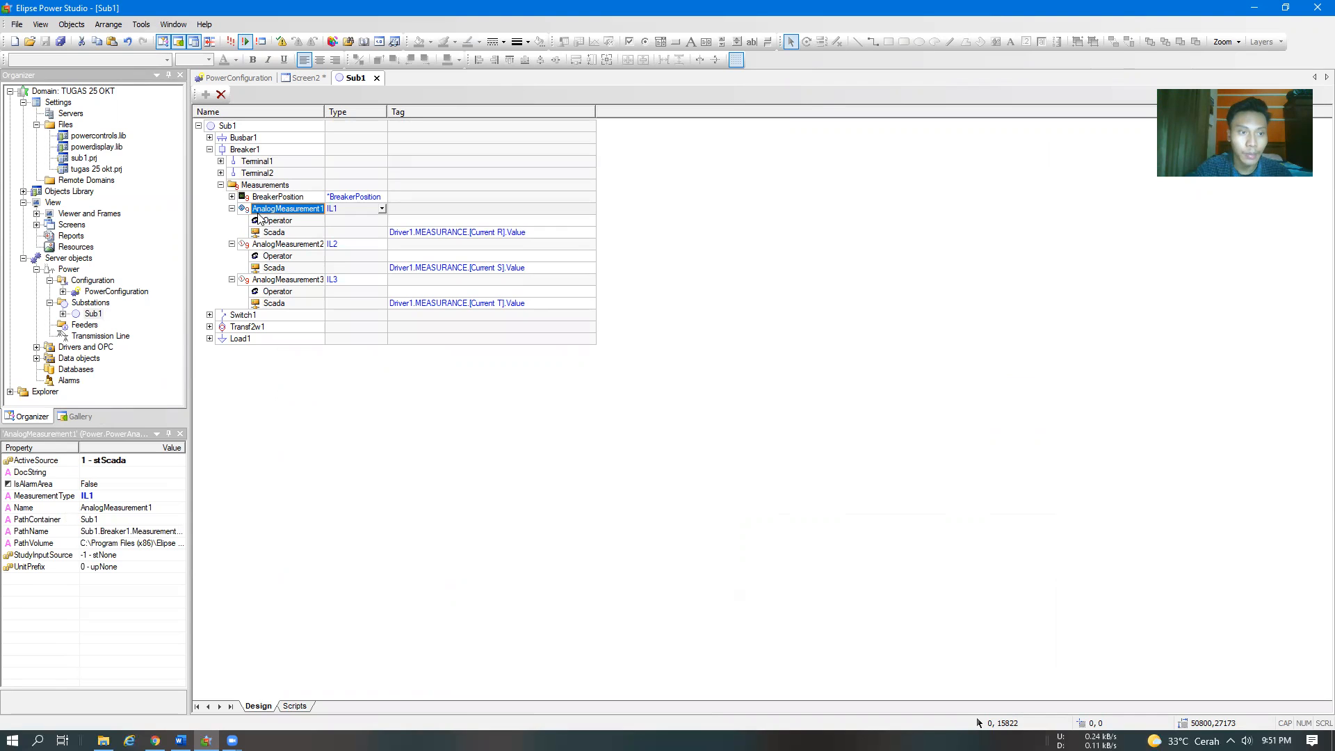
pyautogui.click(109, 462)
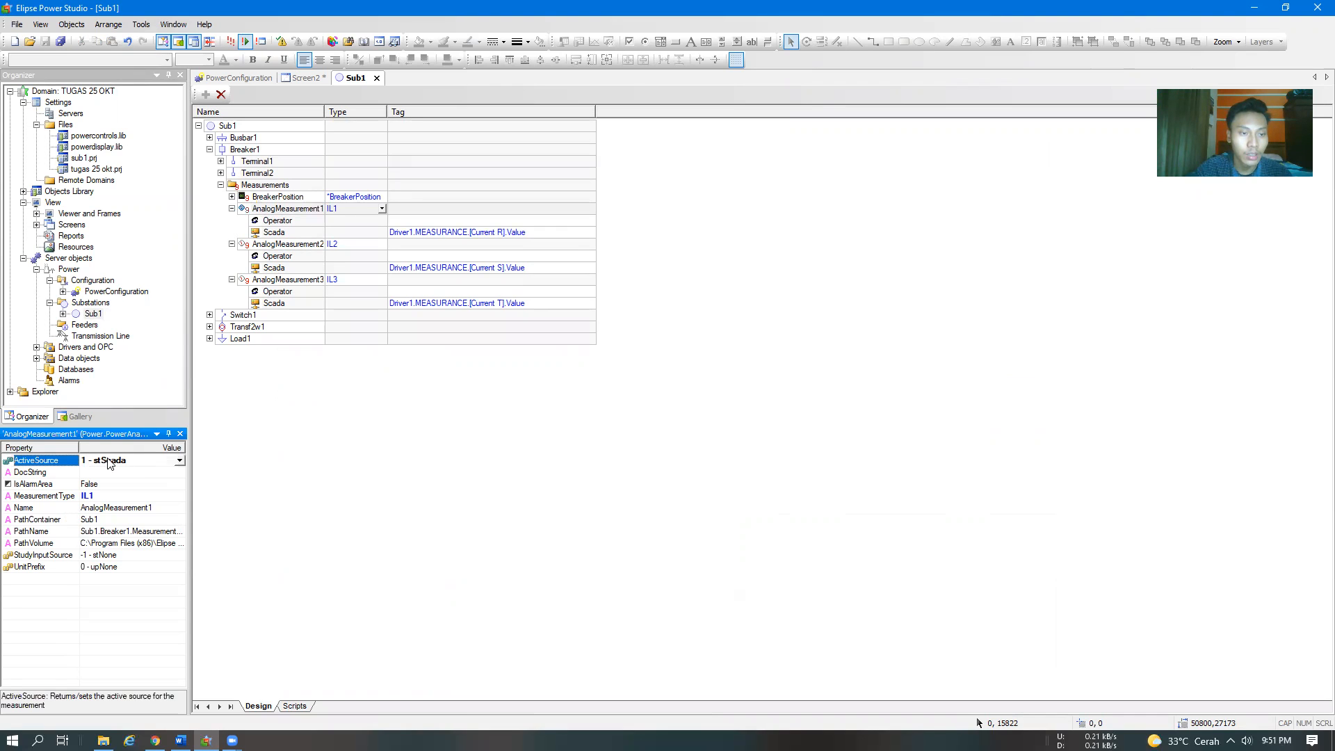
pyautogui.click(179, 461)
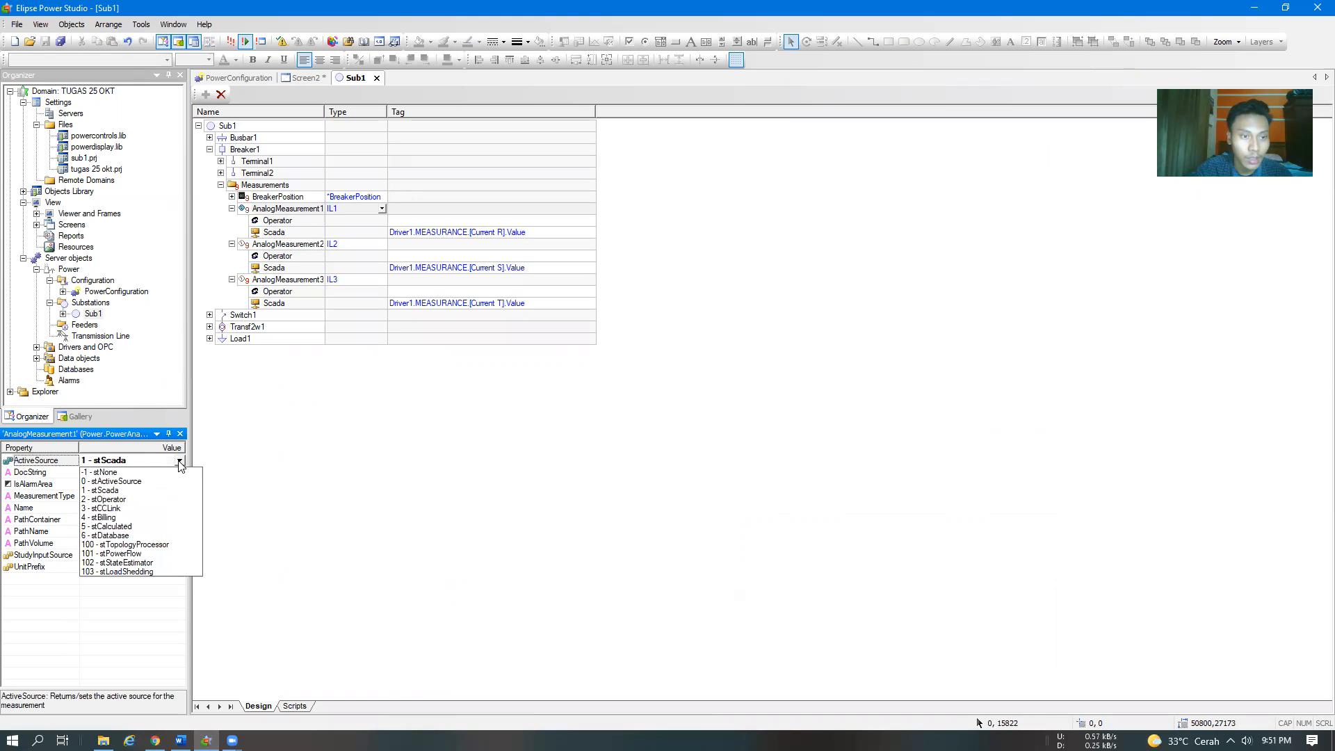
pyautogui.click(306, 432)
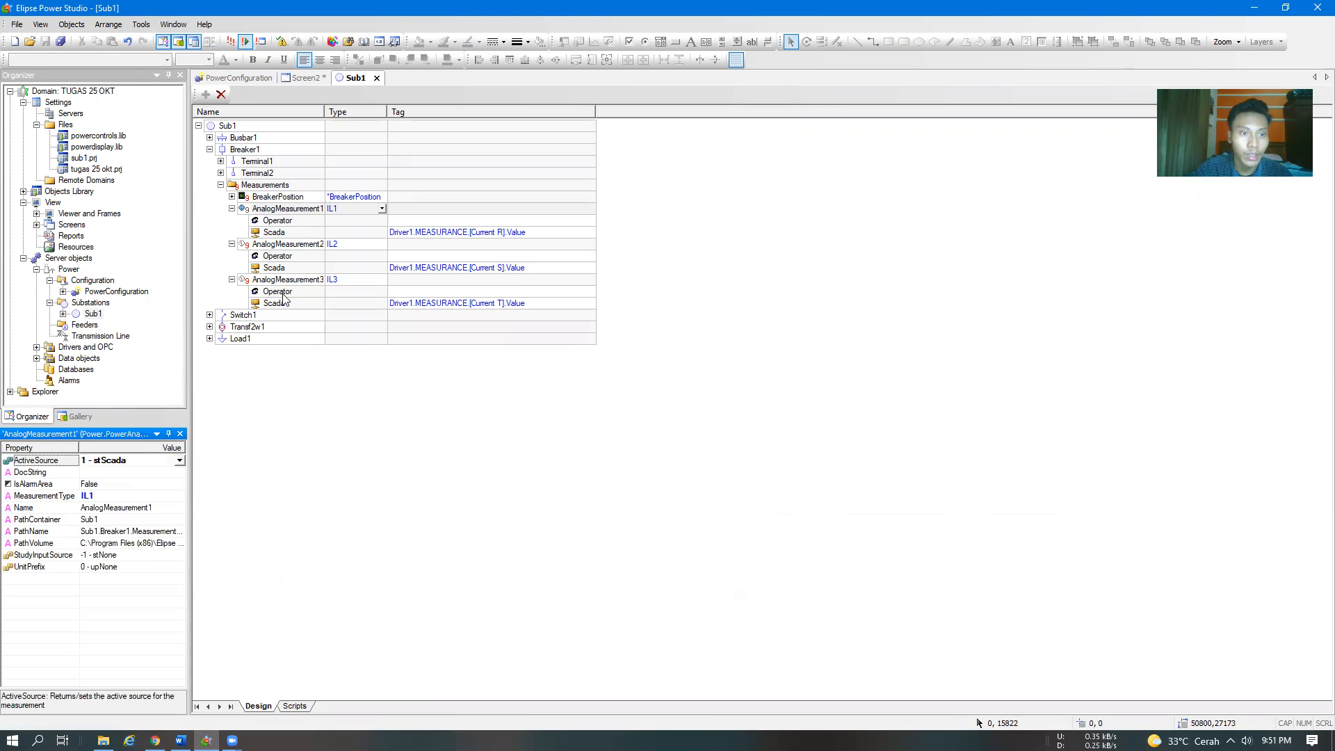
# Check the ActiveSource property and its options for AnalogMeasurement2 and AnalogMeasurement3
pyautogui.click(282, 245)
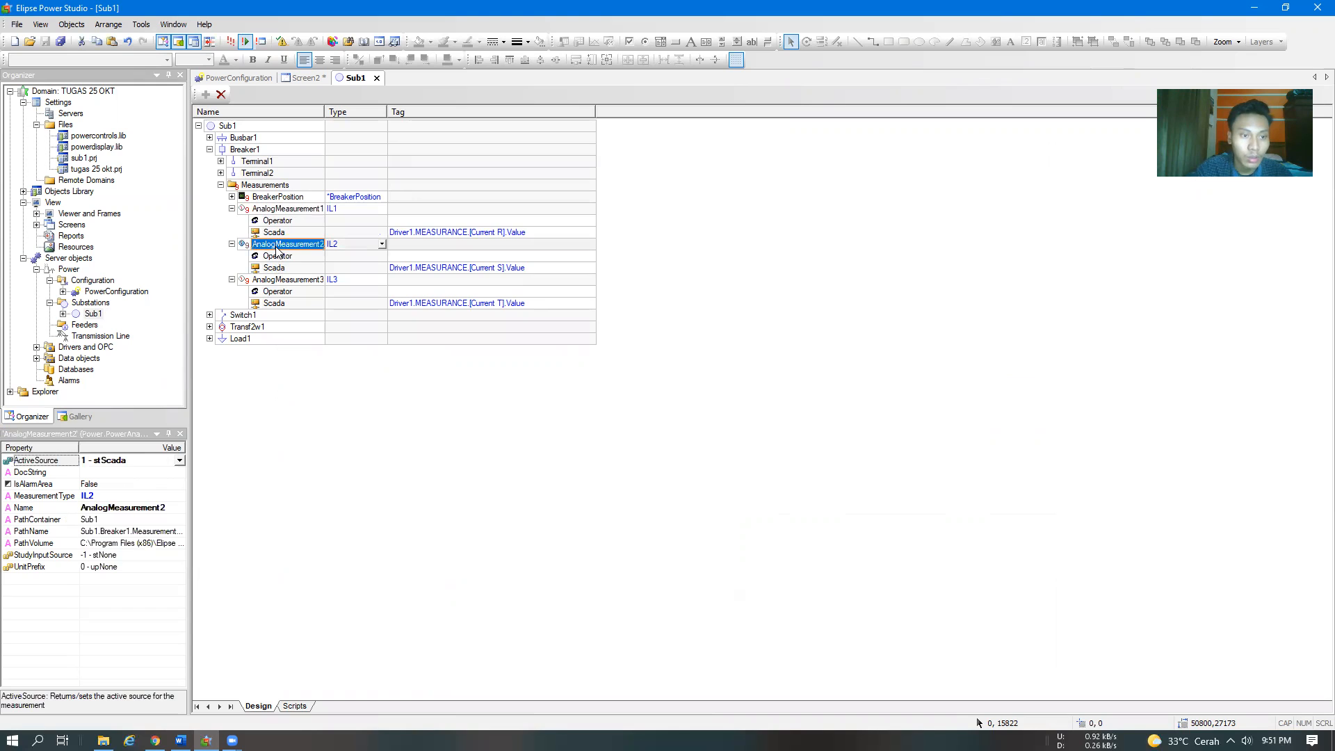
pyautogui.click(179, 462)
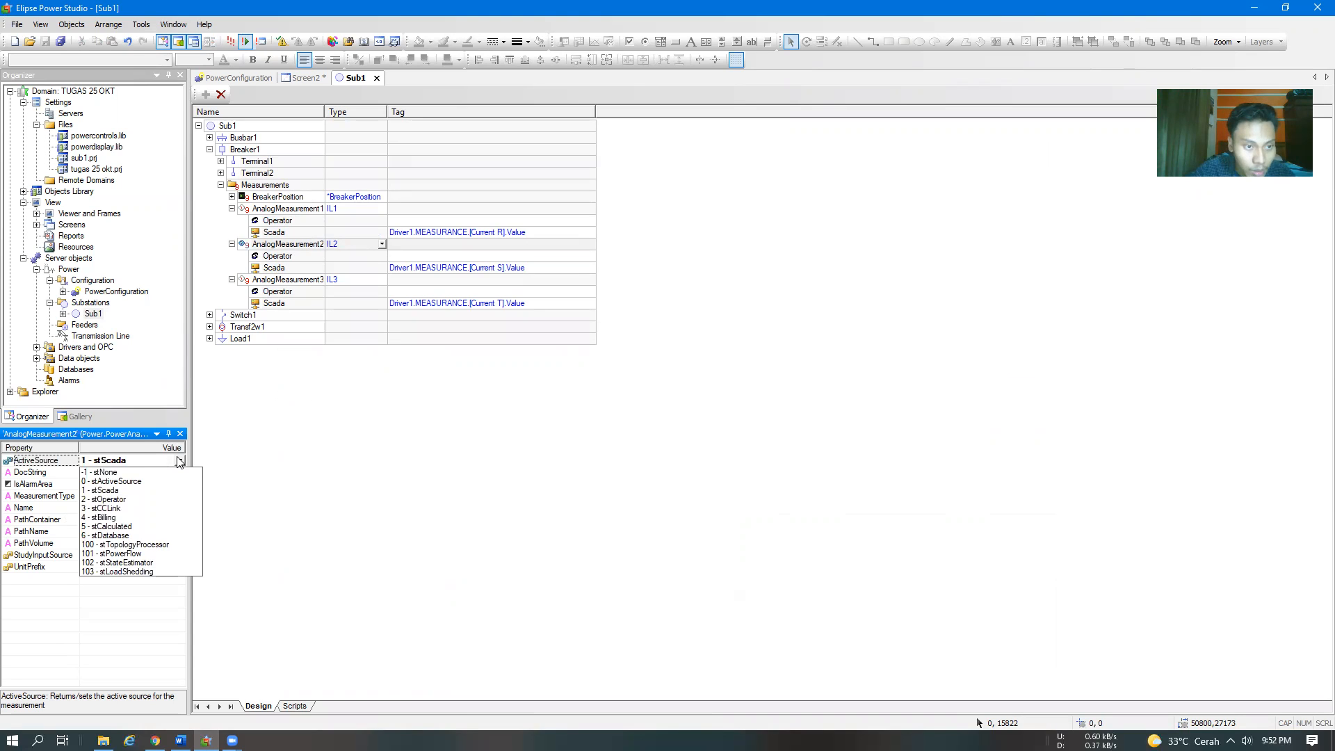
pyautogui.click(356, 420)
pyautogui.click(297, 279)
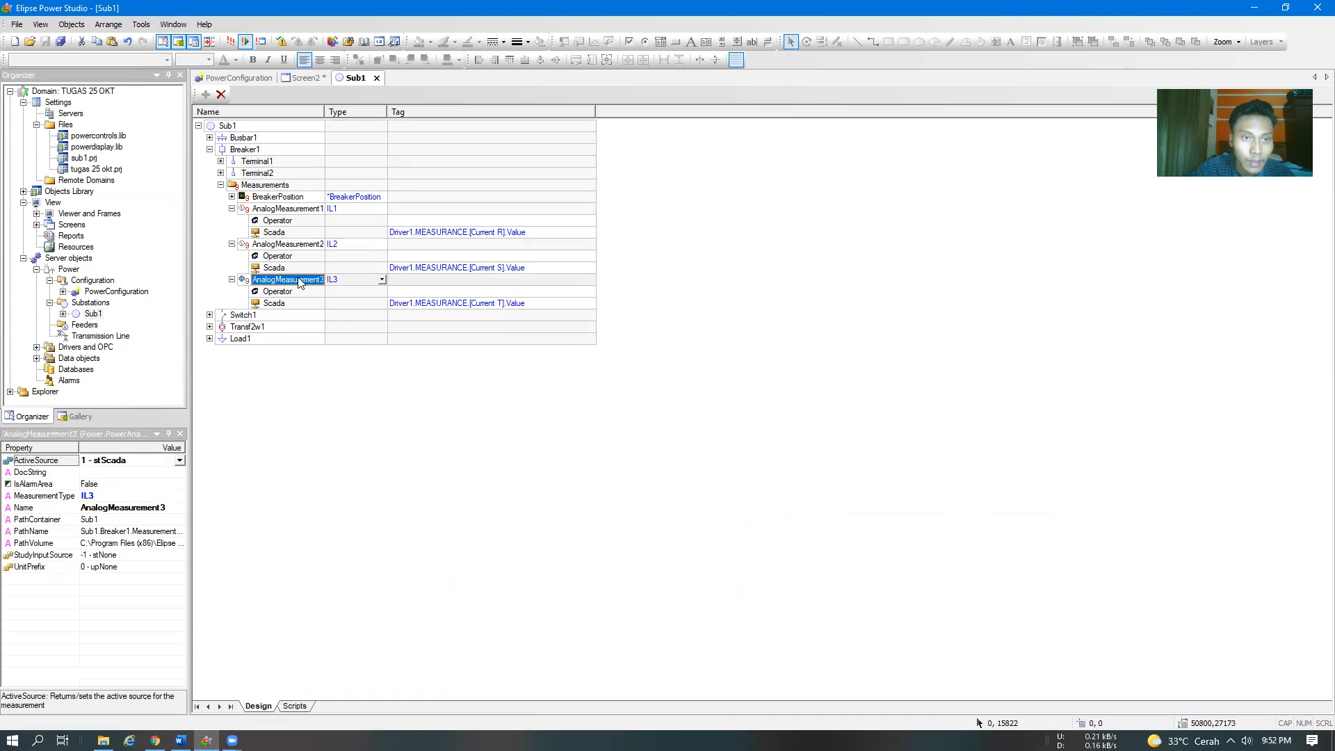
pyautogui.click(179, 460)
pyautogui.click(179, 460)
pyautogui.click(313, 443)
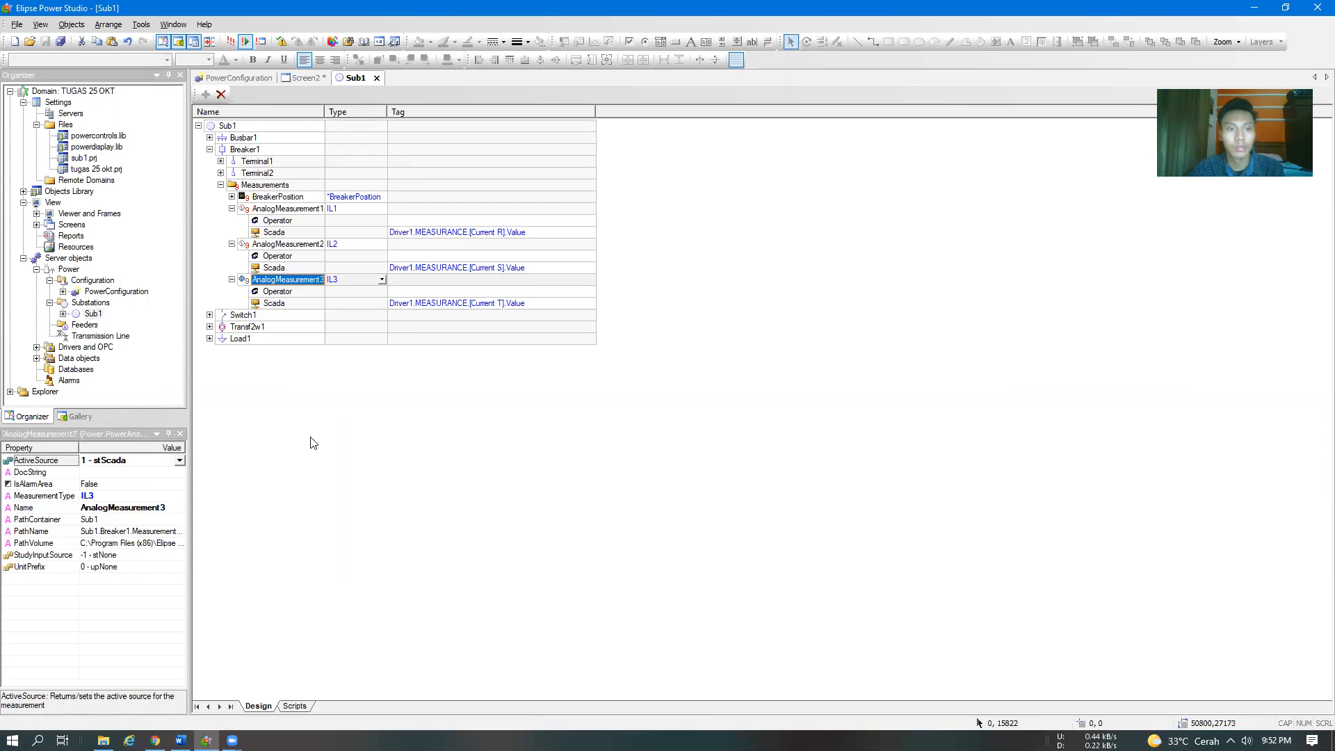
# Switch to the Word module and read steps 19 to 23 on the Active Source settings, their result and returning to Screen1
pyautogui.hotkey('alt', 'Tab')
pyautogui.scroll(-8, 508, 435)
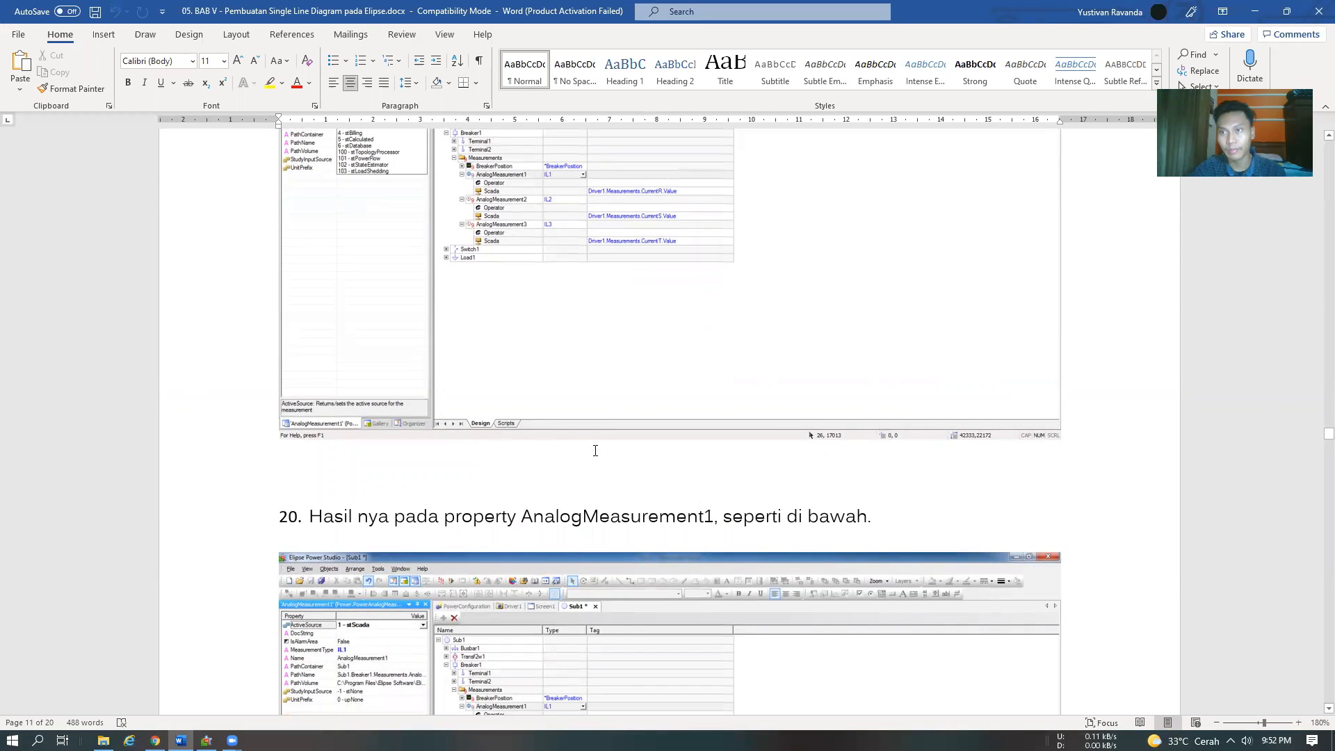
pyautogui.scroll(-6, 569, 448)
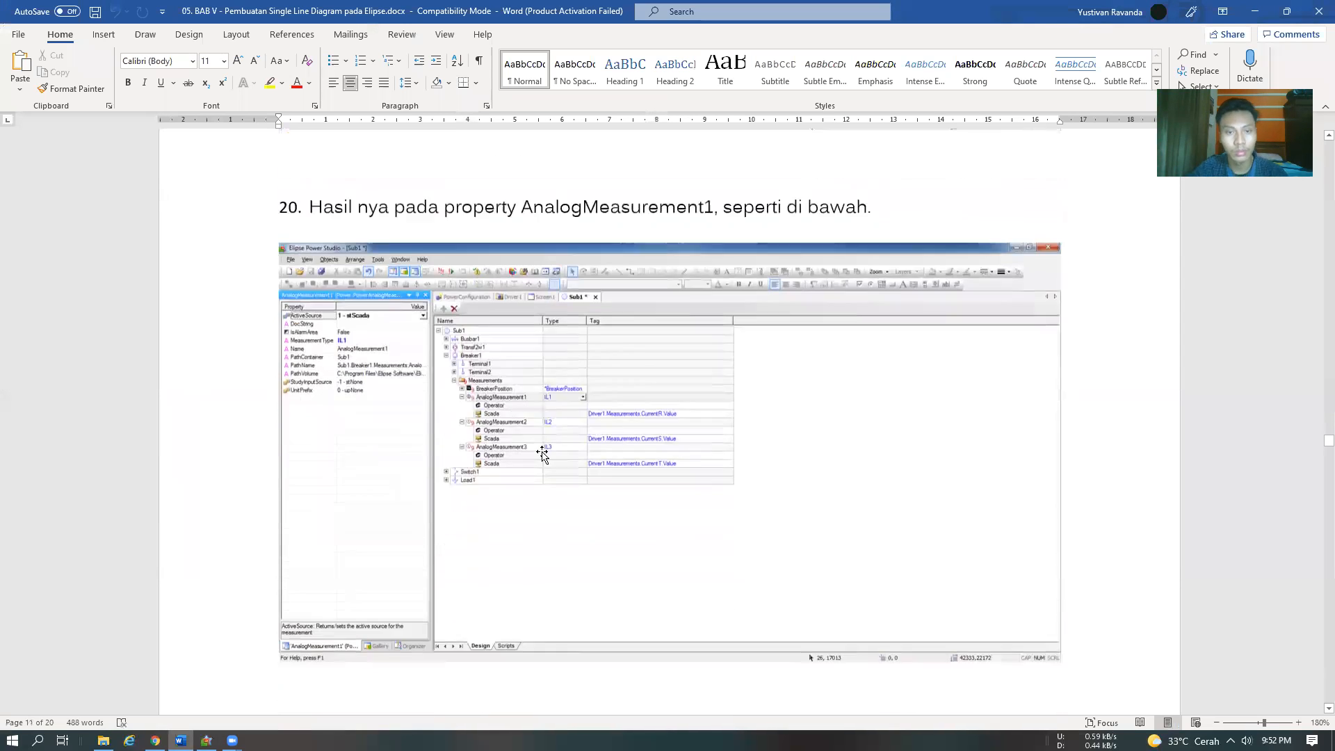
pyautogui.scroll(2, 541, 451)
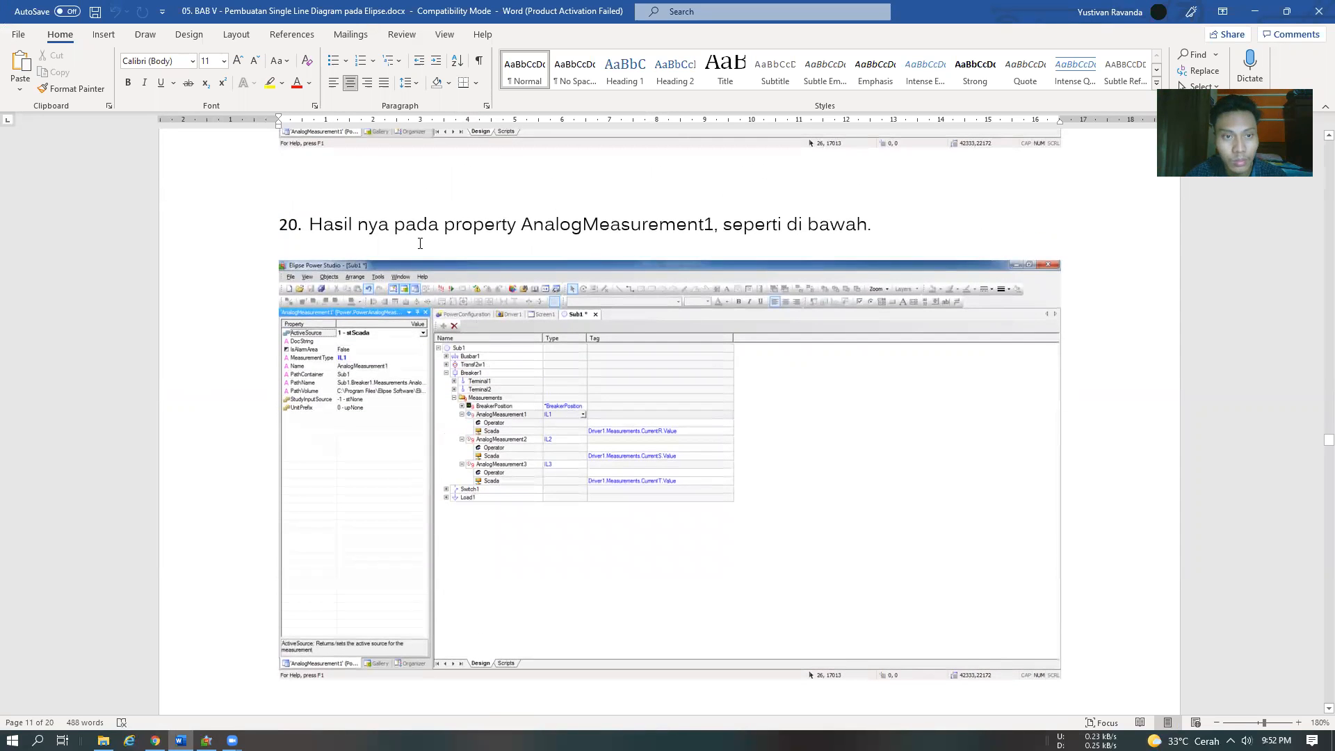
pyautogui.scroll(-5, 751, 364)
pyautogui.scroll(12, 387, 289)
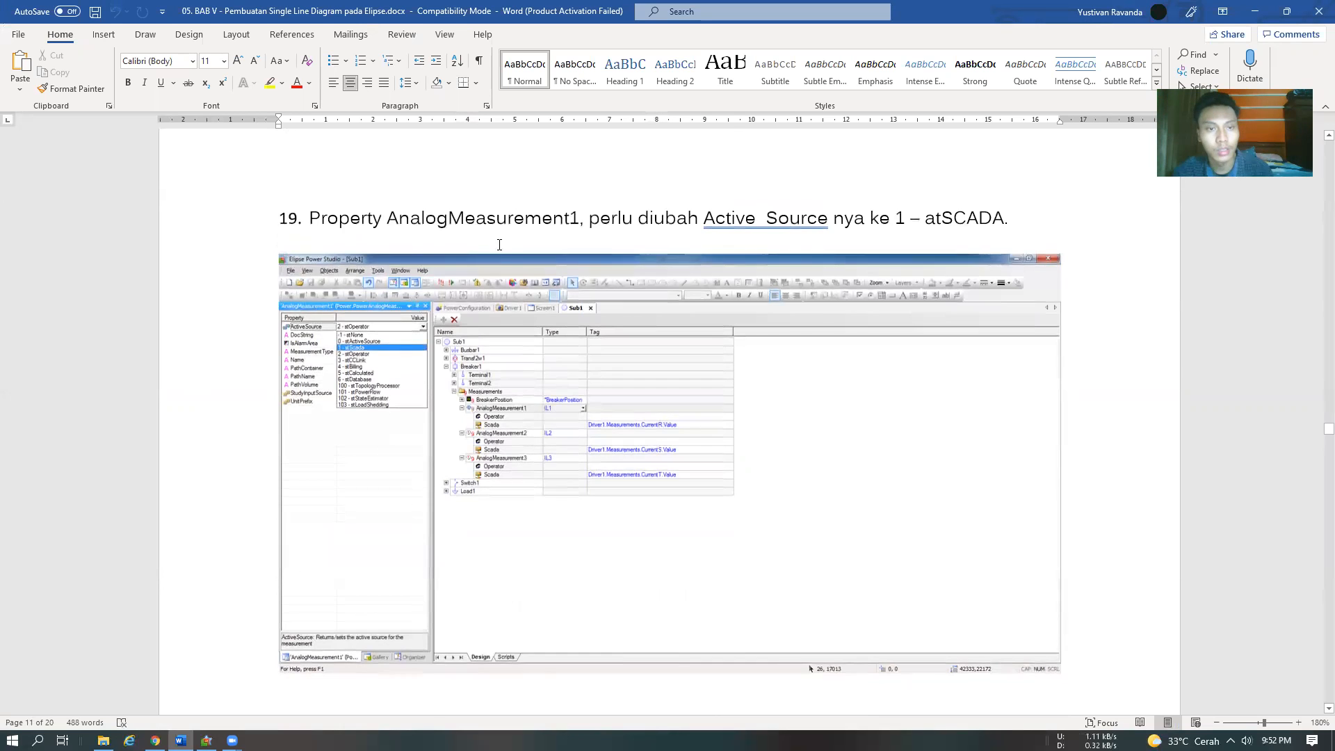
pyautogui.scroll(-5, 493, 240)
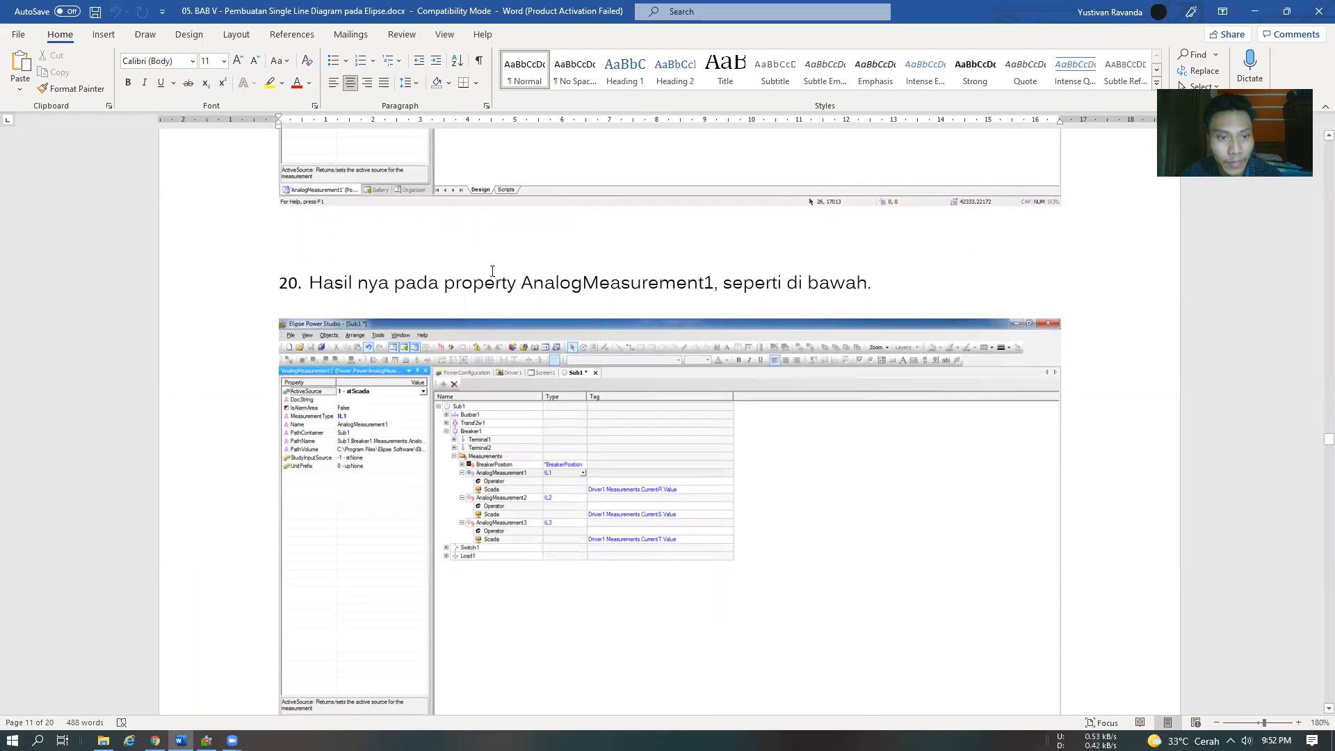
pyautogui.scroll(-10, 621, 294)
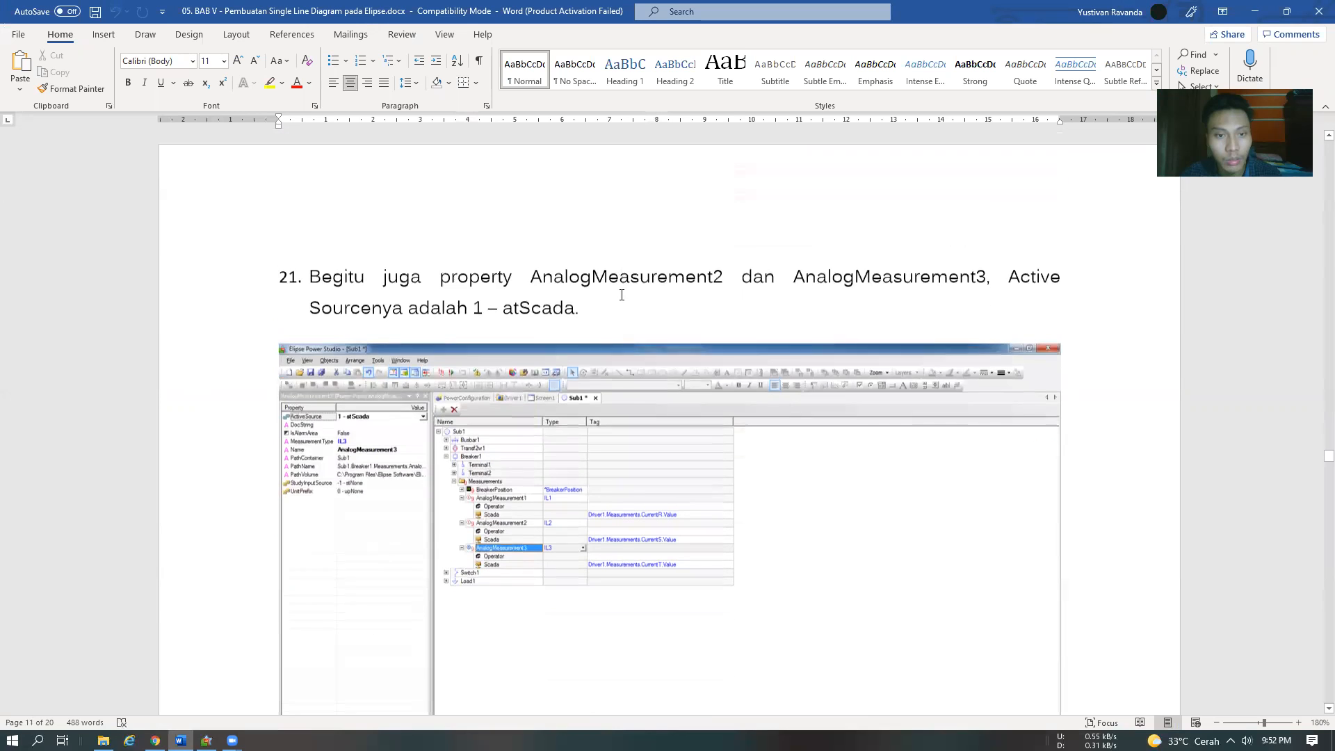
pyautogui.scroll(-7, 536, 307)
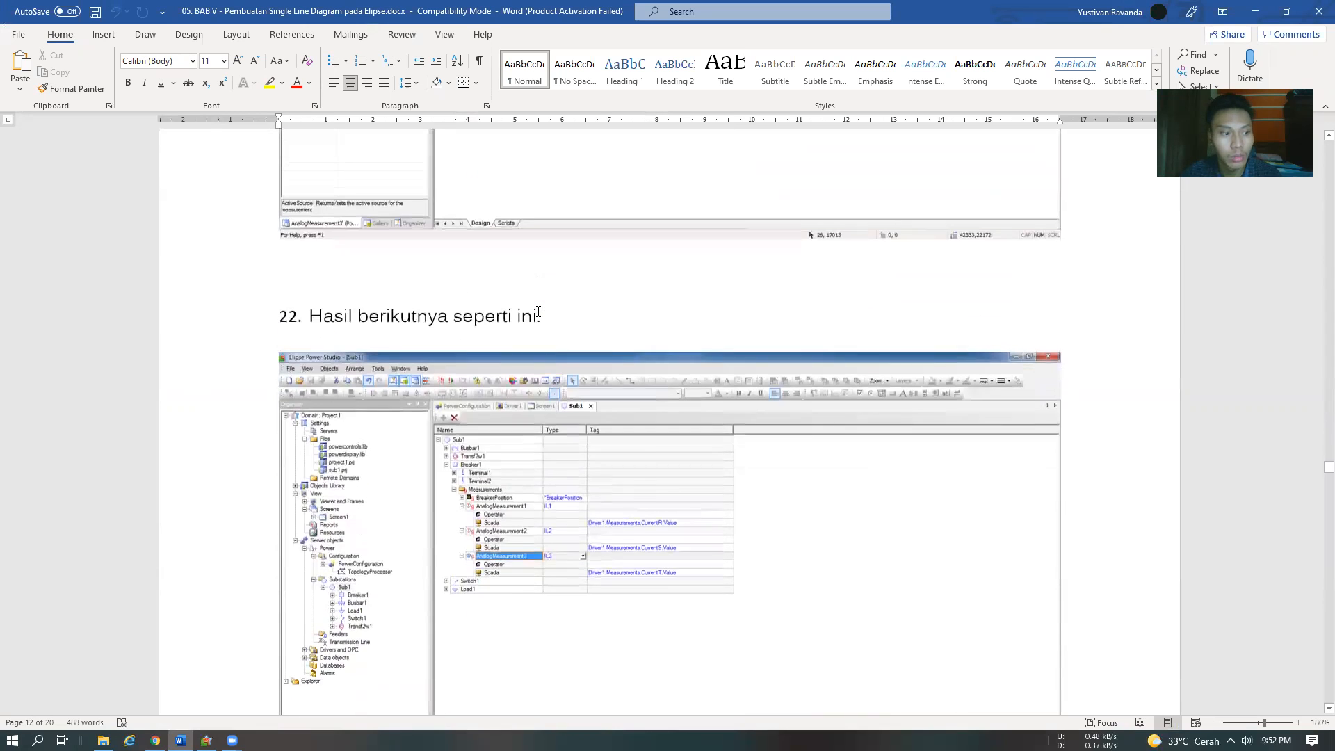
pyautogui.scroll(-10, 537, 314)
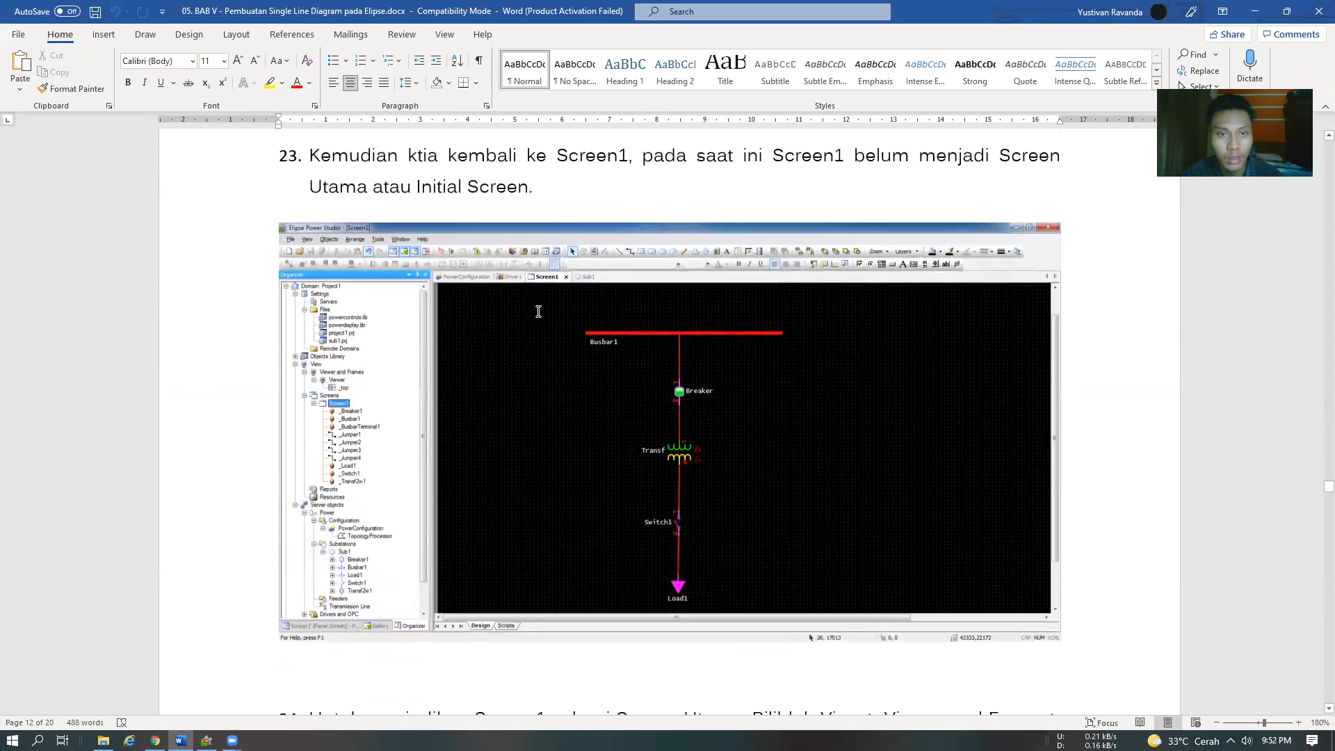
pyautogui.scroll(11, 538, 311)
pyautogui.scroll(-10, 530, 372)
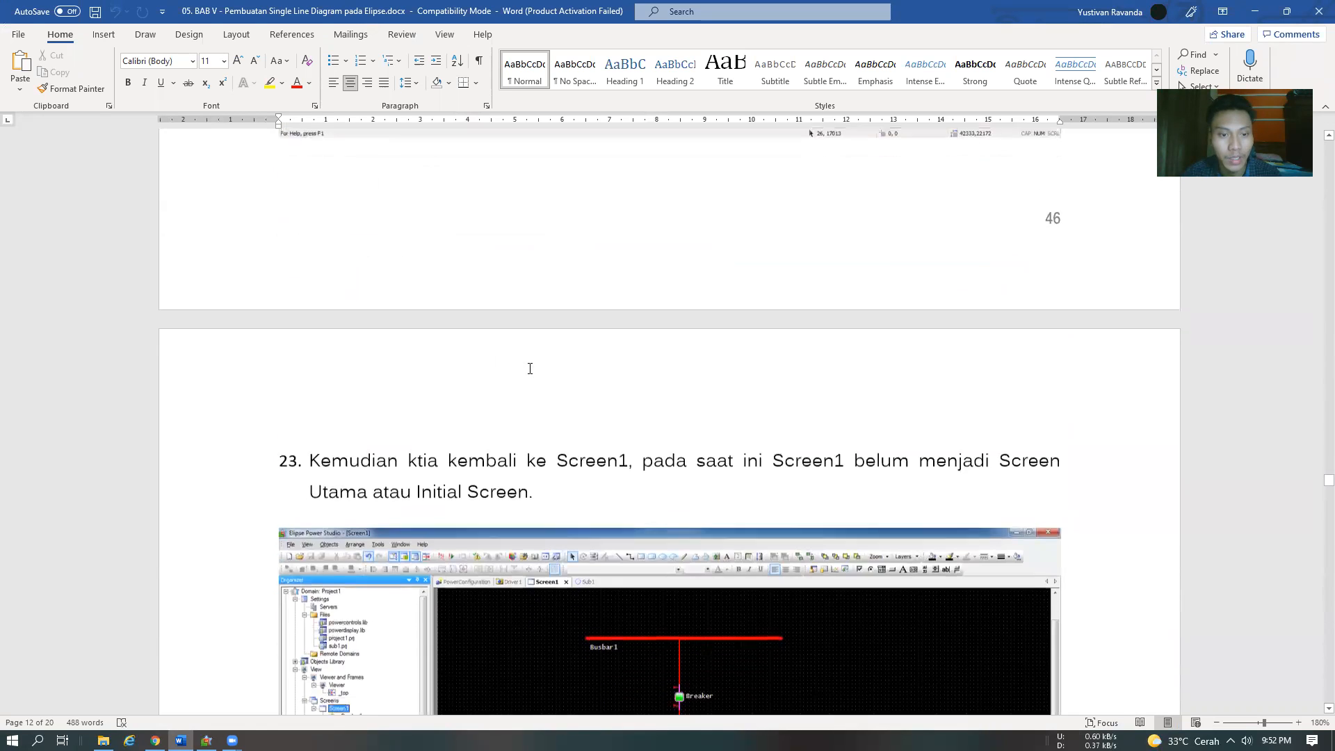
# Read step 23 of the Word module on returning to Screen1, and bring up Screen2 in Elipse Power Studio
pyautogui.scroll(2, 529, 372)
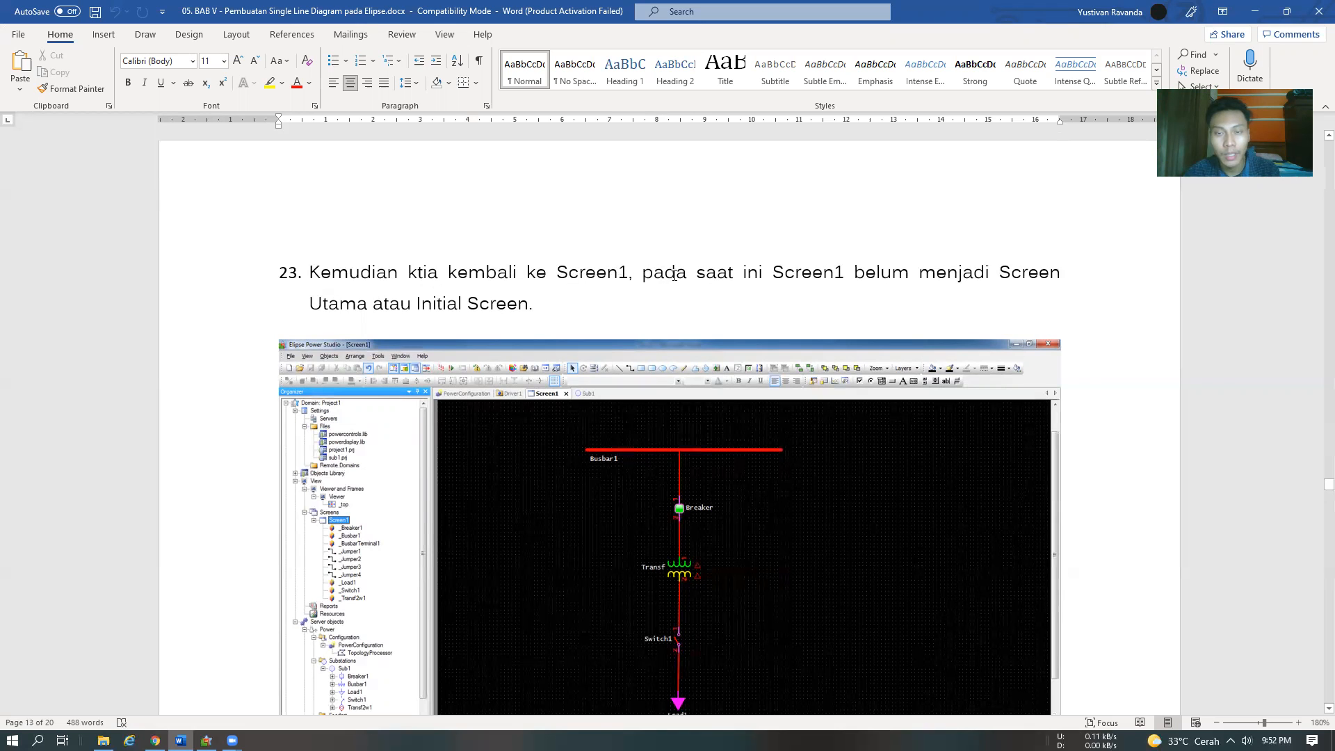
pyautogui.scroll(-2, 665, 323)
pyautogui.scroll(1, 536, 236)
pyautogui.hotkey('alt', 'Tab')
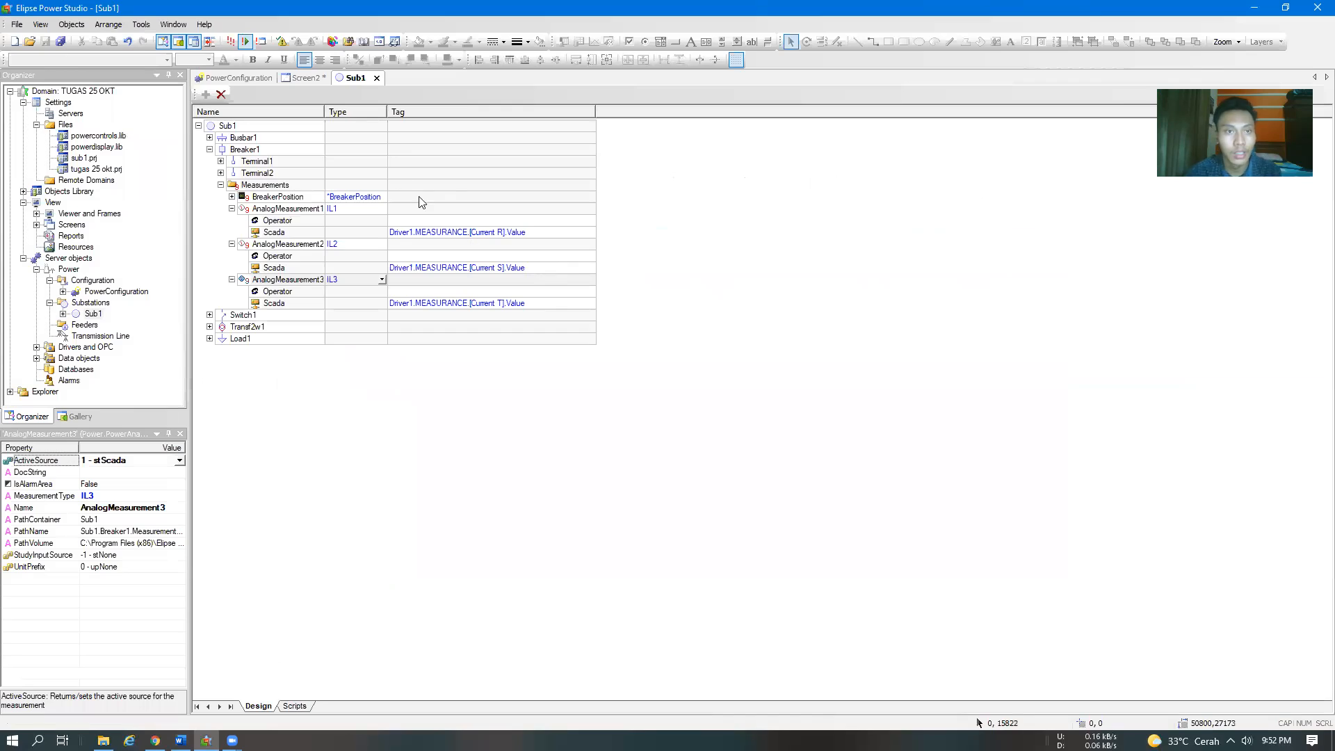
pyautogui.click(290, 79)
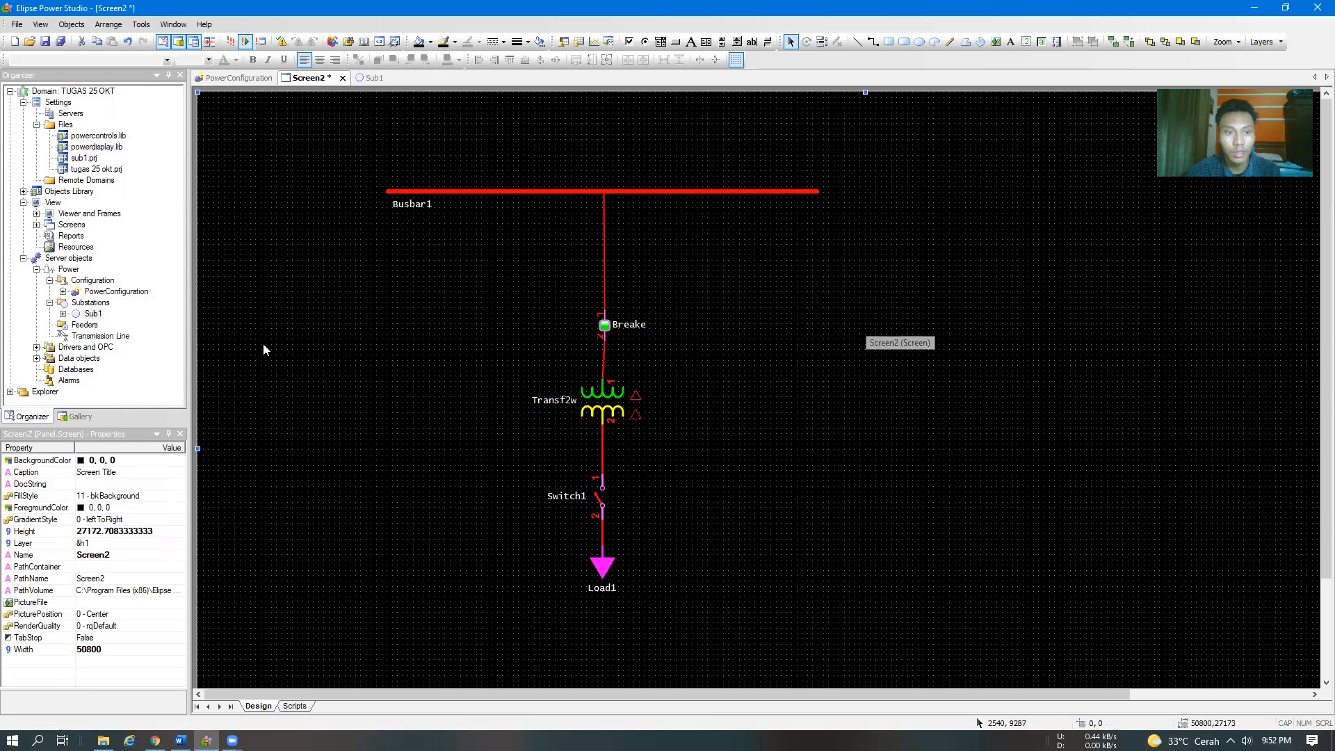
# Check step 24 in the Word module and open the Viewer object under Viewer and Frames in Elipse Power Studio
pyautogui.hotkey('alt', 'Tab')
pyautogui.scroll(-8, 522, 425)
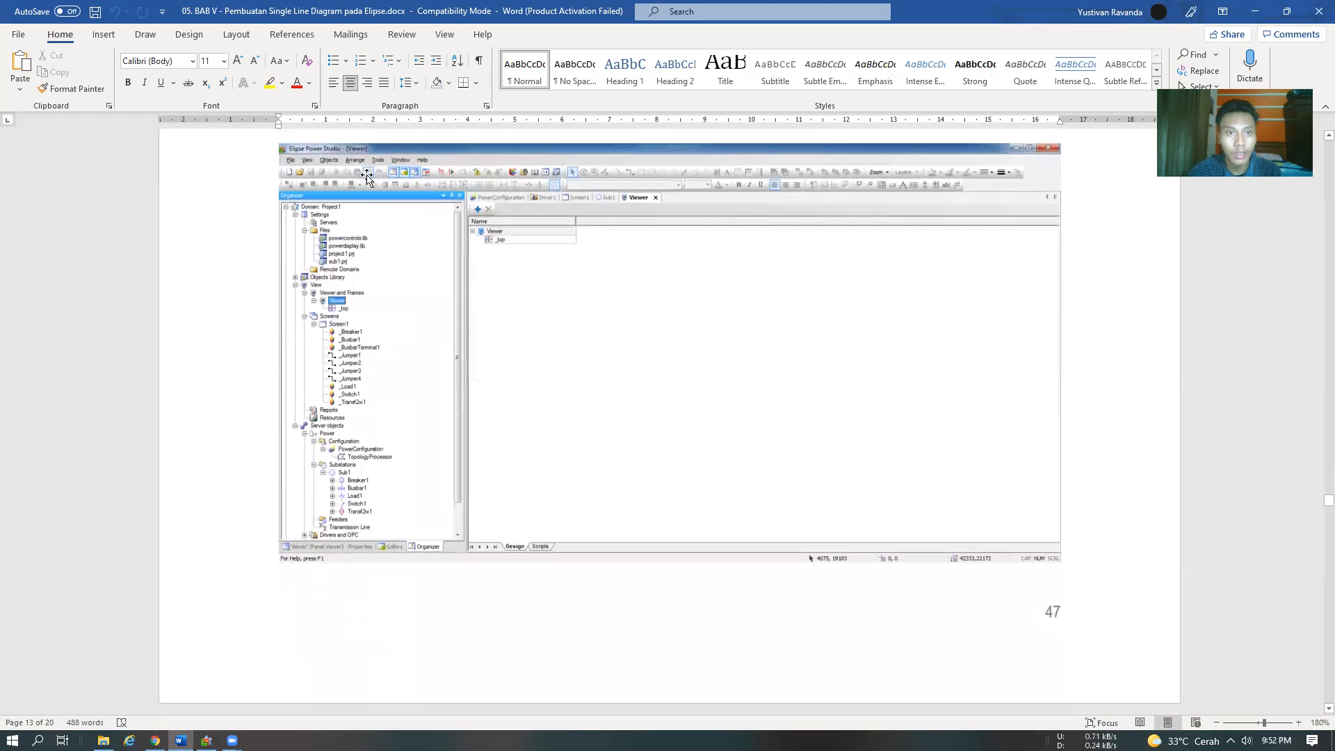
pyautogui.scroll(2, 358, 200)
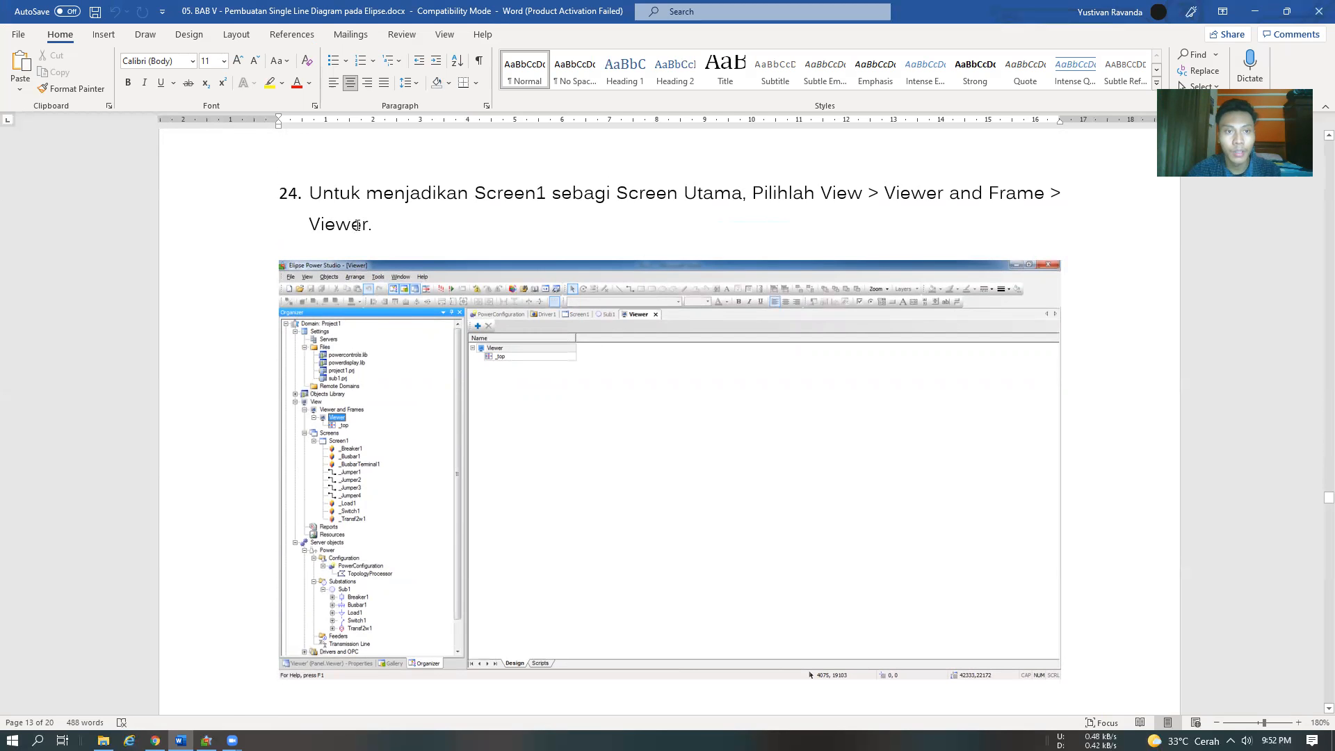
pyautogui.hotkey('alt', 'Tab')
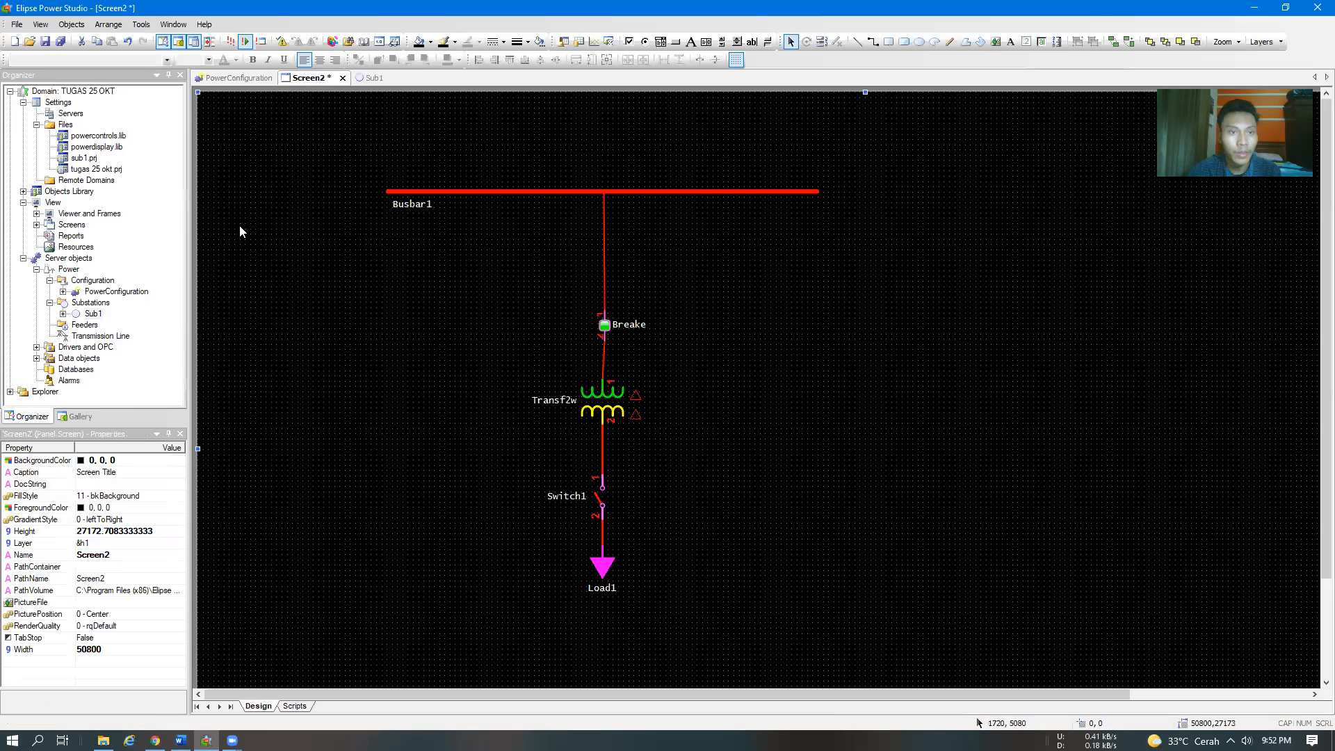
pyautogui.click(37, 214)
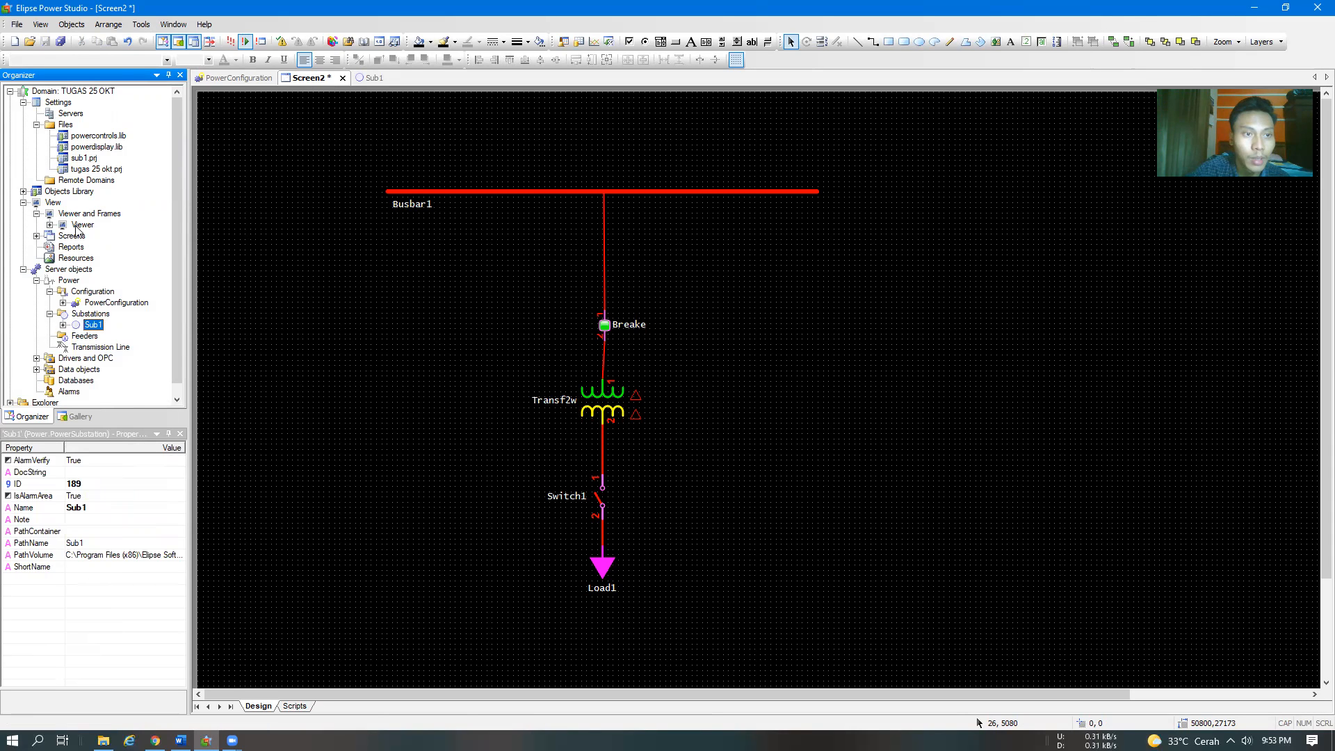
pyautogui.doubleClick(78, 226)
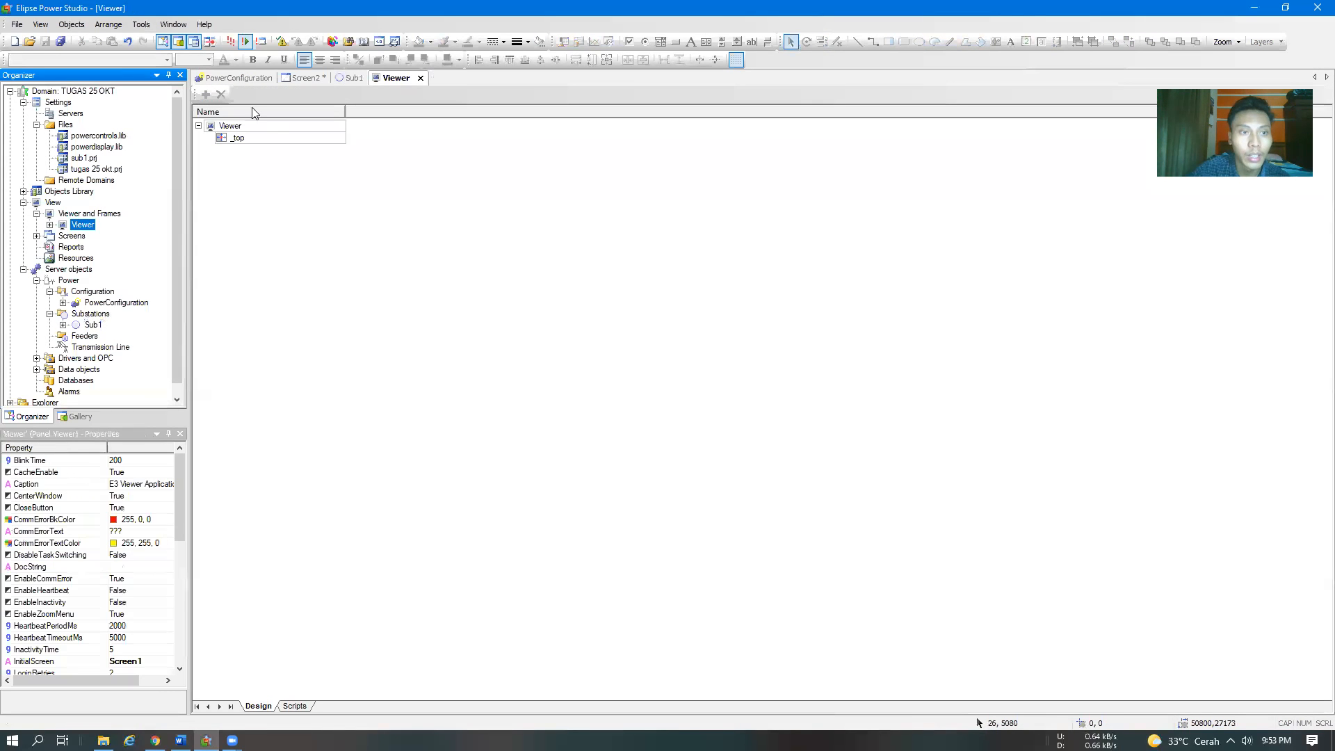
# Read steps 25 and 26 of the Word module on changing the initial screen, and check the Viewer's InitialScreen property in Elipse Power Studio
pyautogui.hotkey('alt', 'Tab')
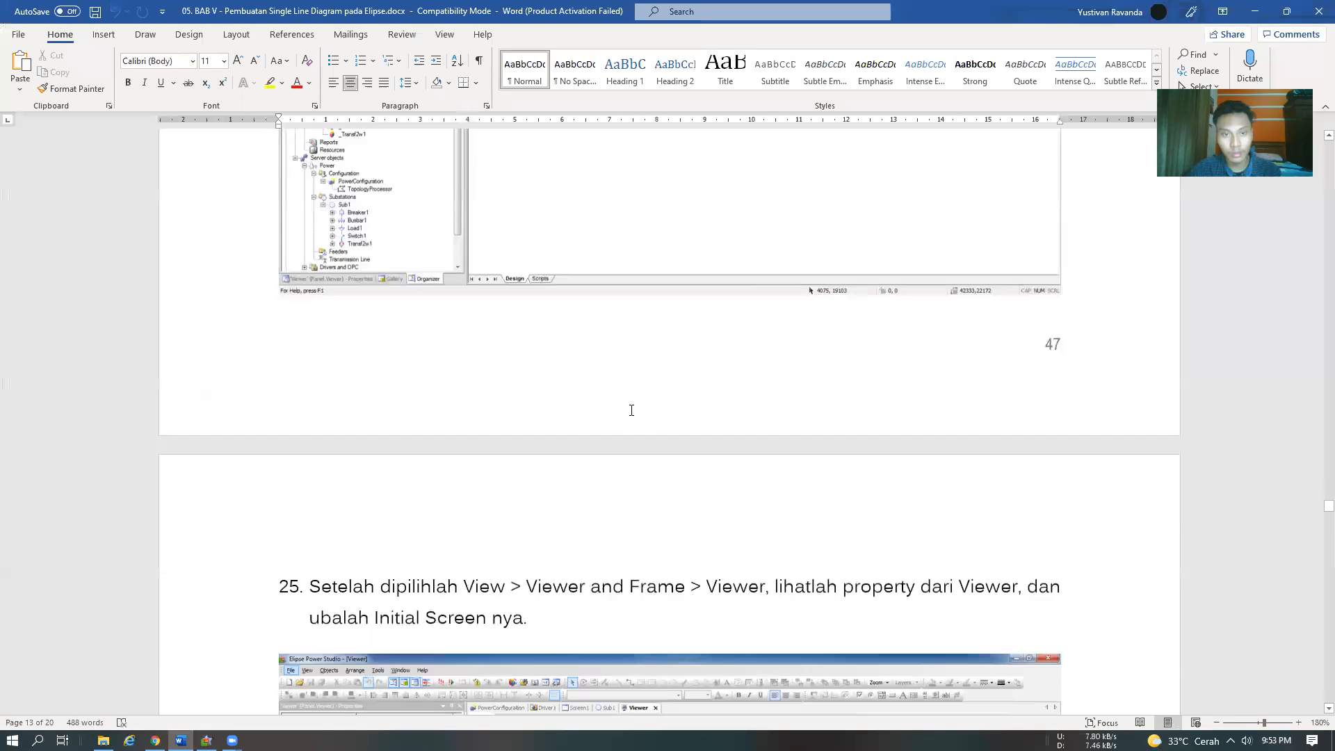
pyautogui.scroll(-5, 630, 410)
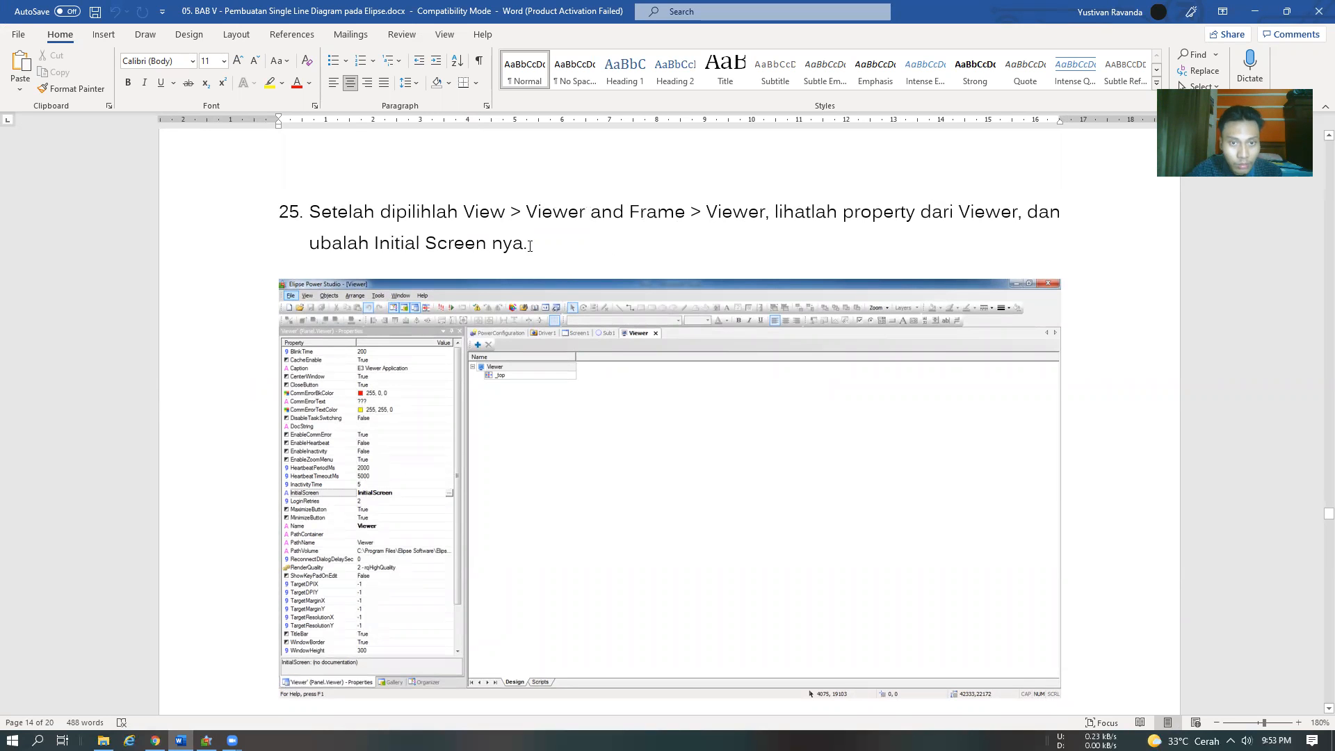
pyautogui.hotkey('alt', 'Tab')
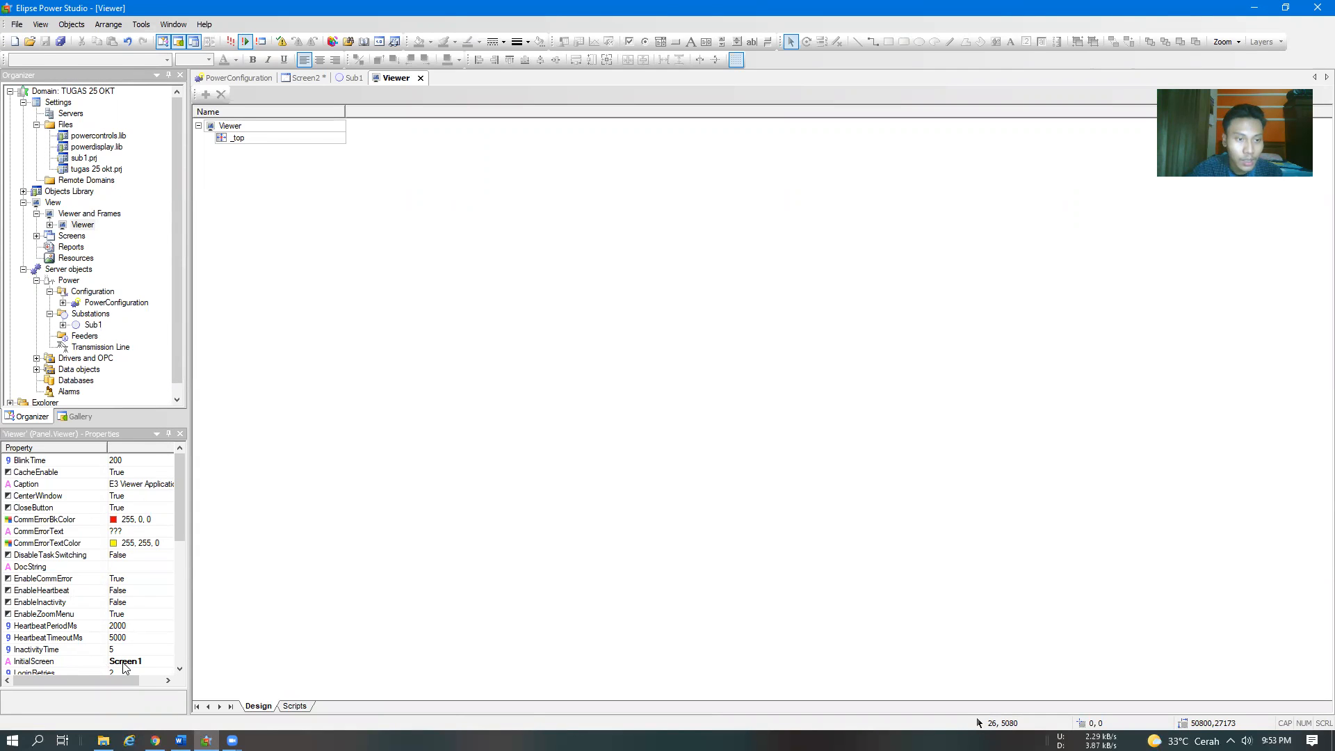
pyautogui.hotkey('alt', 'Tab')
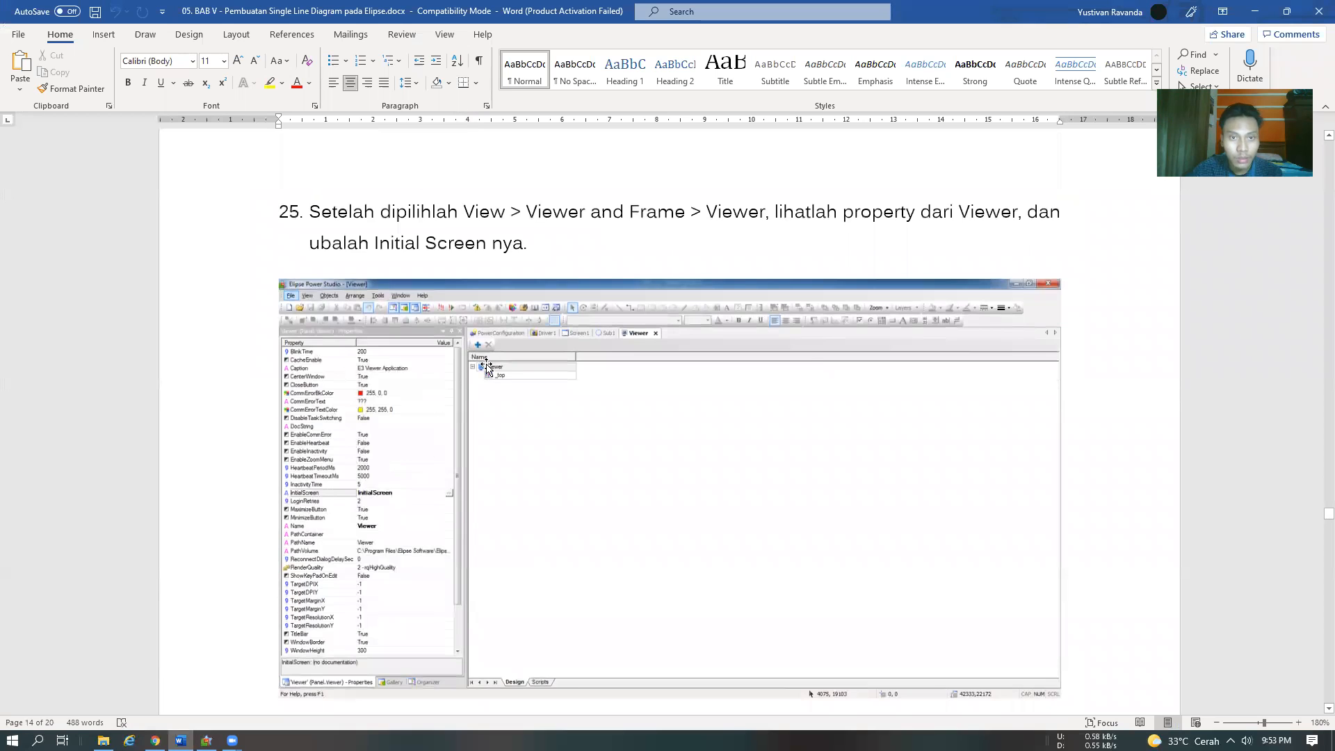
pyautogui.scroll(-5, 486, 370)
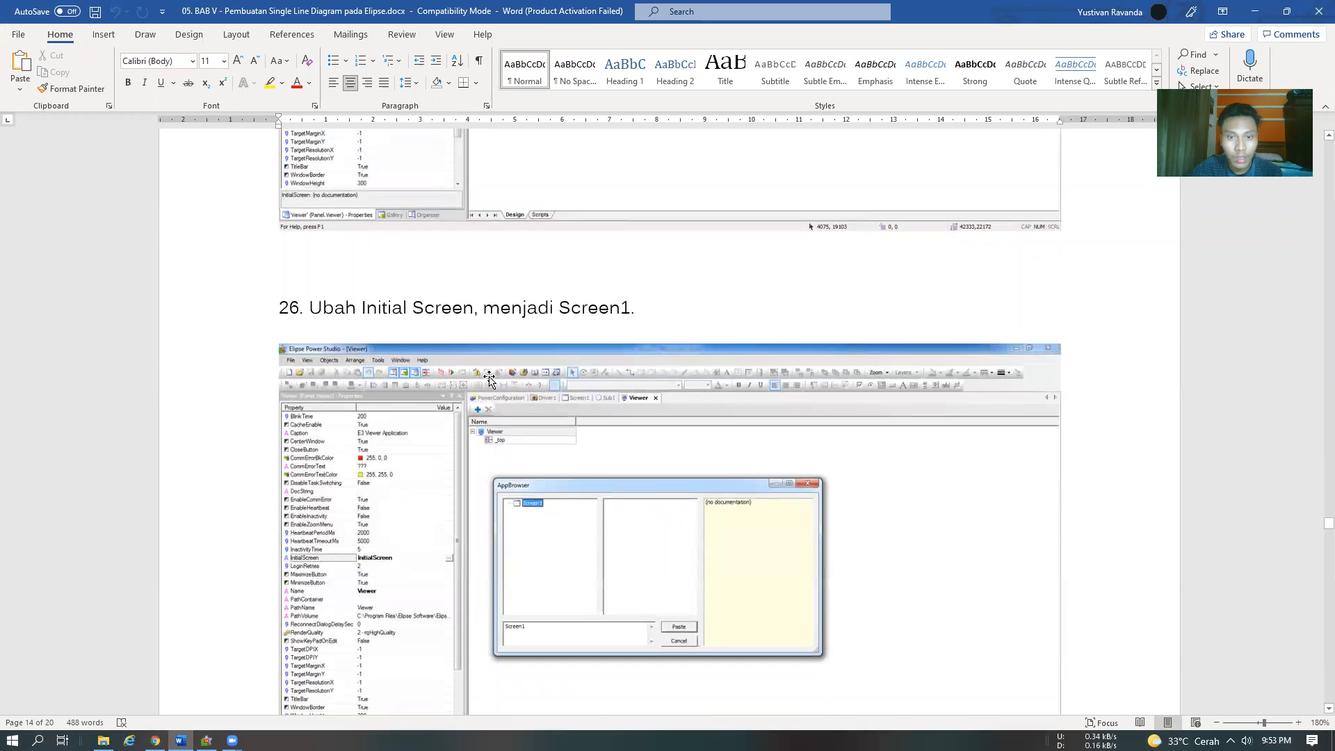
# In Elipse Power Studio, set the Viewer's InitialScreen property to Screen2, checking step 27 of the Word module before applying it
pyautogui.hotkey('alt', 'Tab')
pyautogui.click(127, 666)
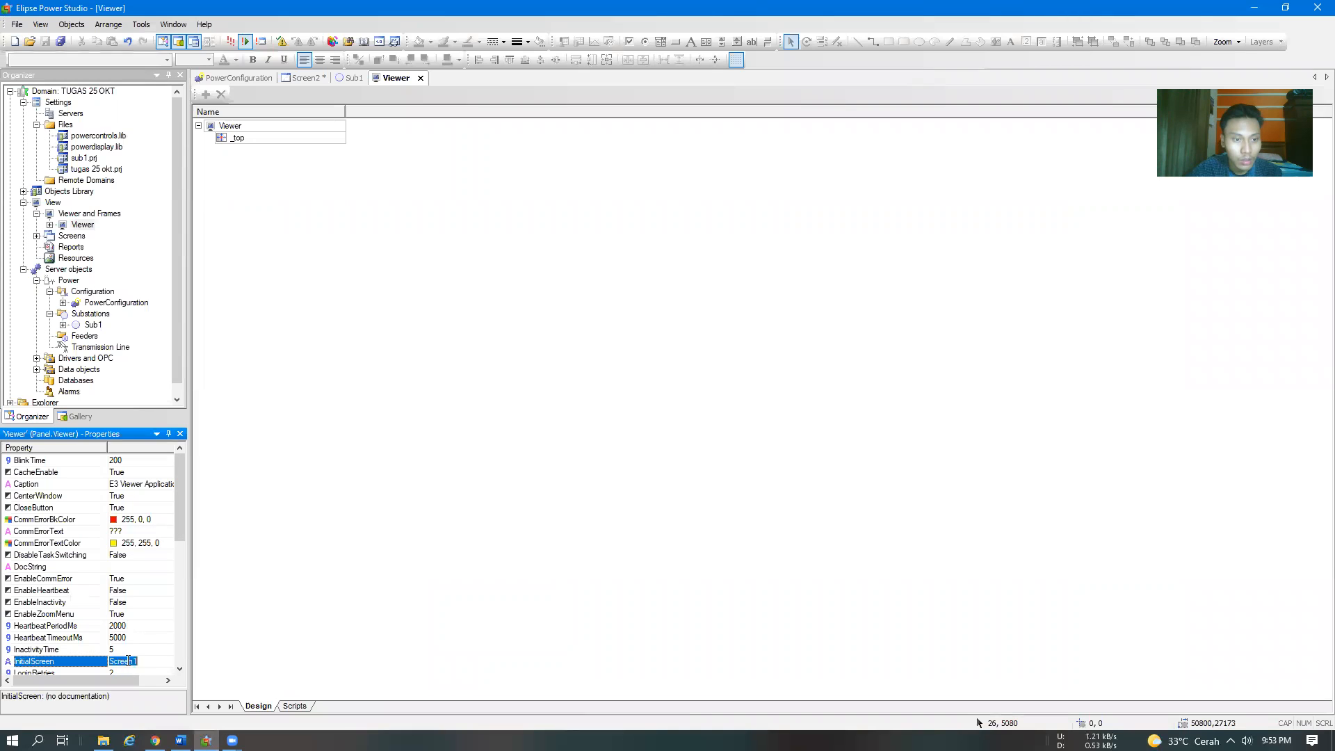
pyautogui.moveTo(128, 682); pyautogui.dragTo(159, 683)
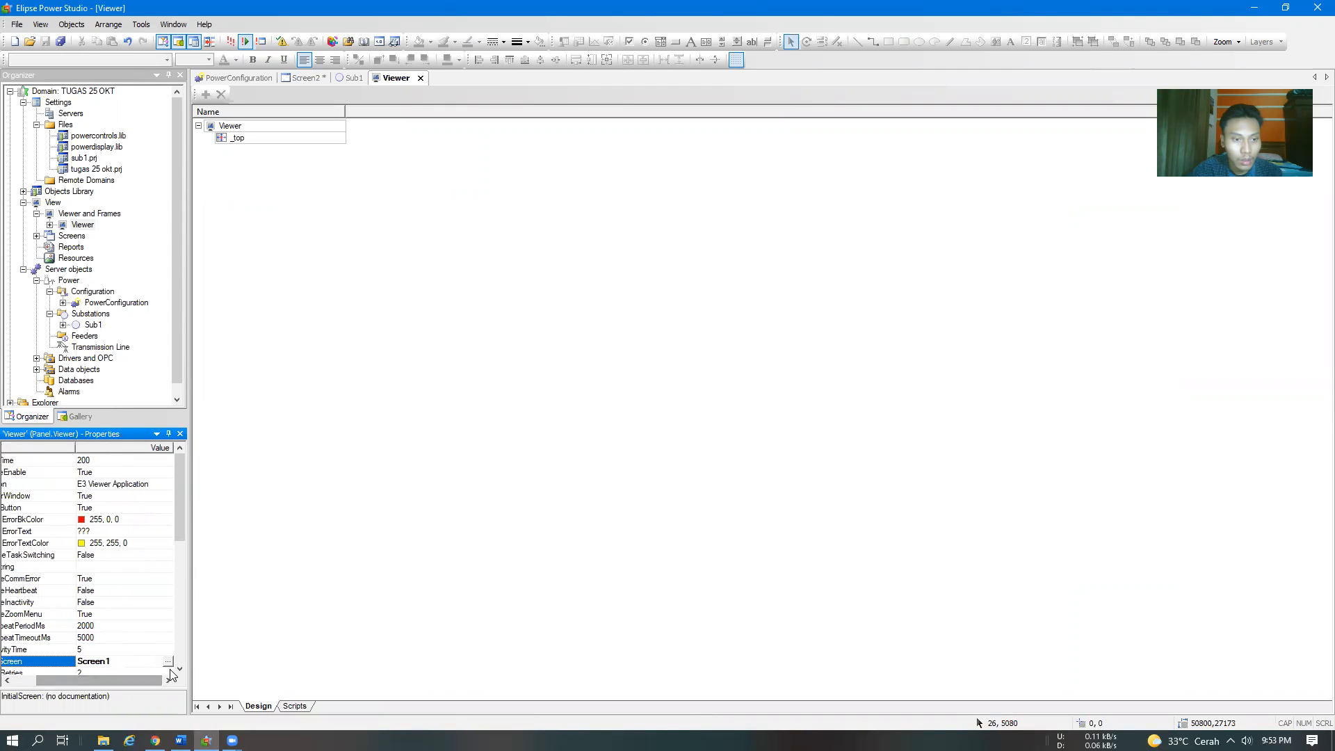
pyautogui.click(167, 661)
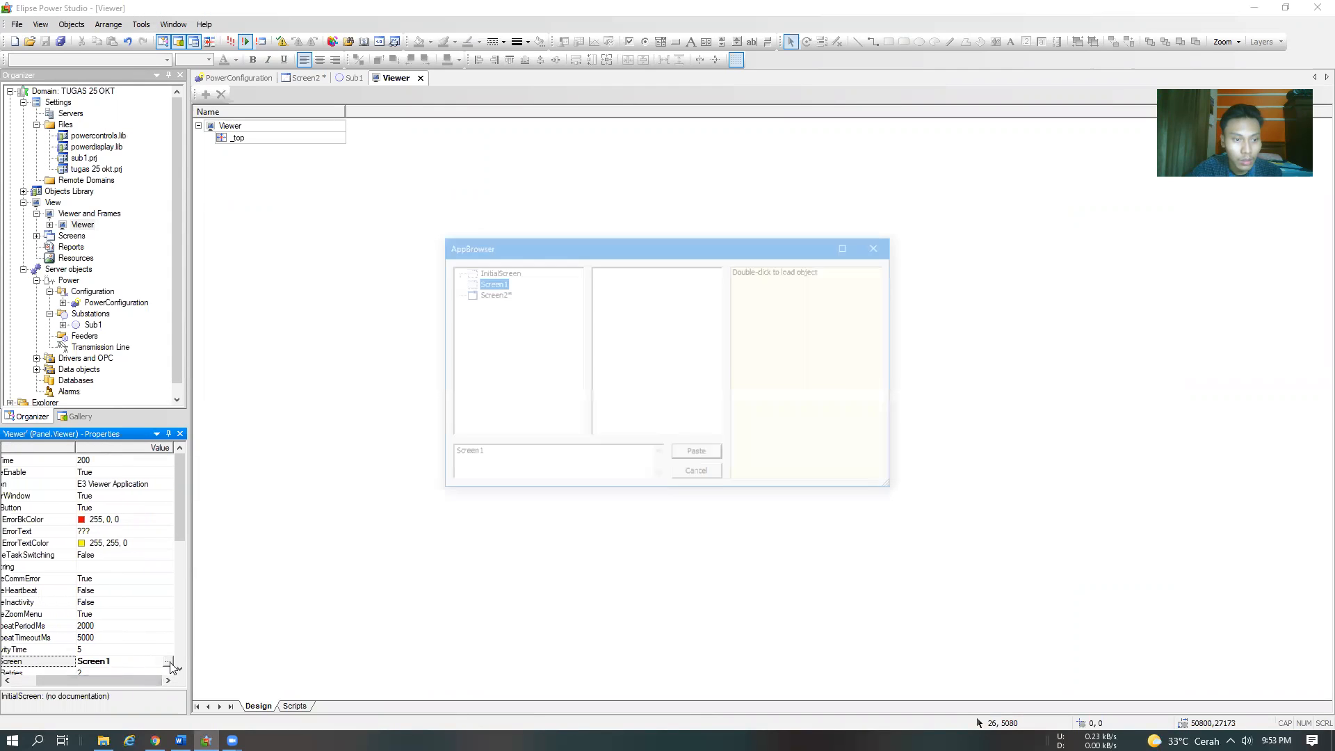
pyautogui.click(491, 294)
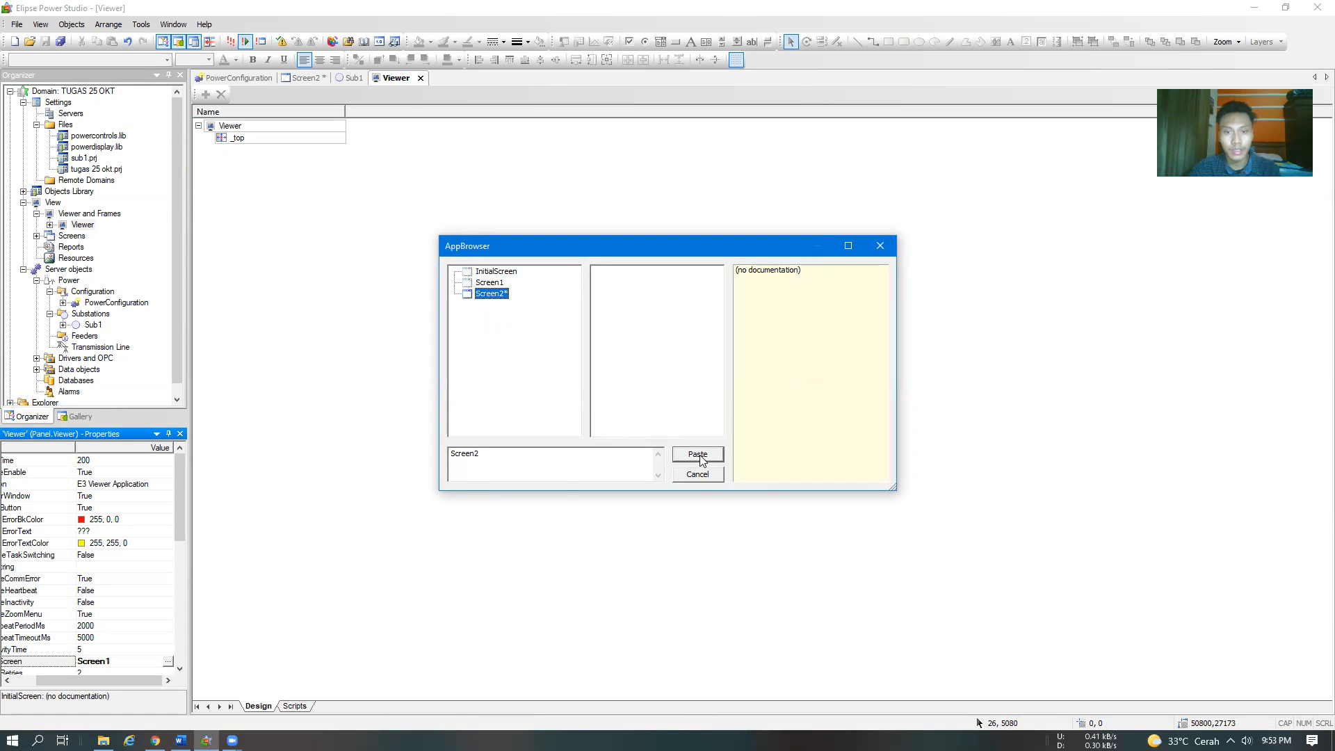
pyautogui.hotkey('alt', 'Tab')
pyautogui.scroll(-10, 701, 459)
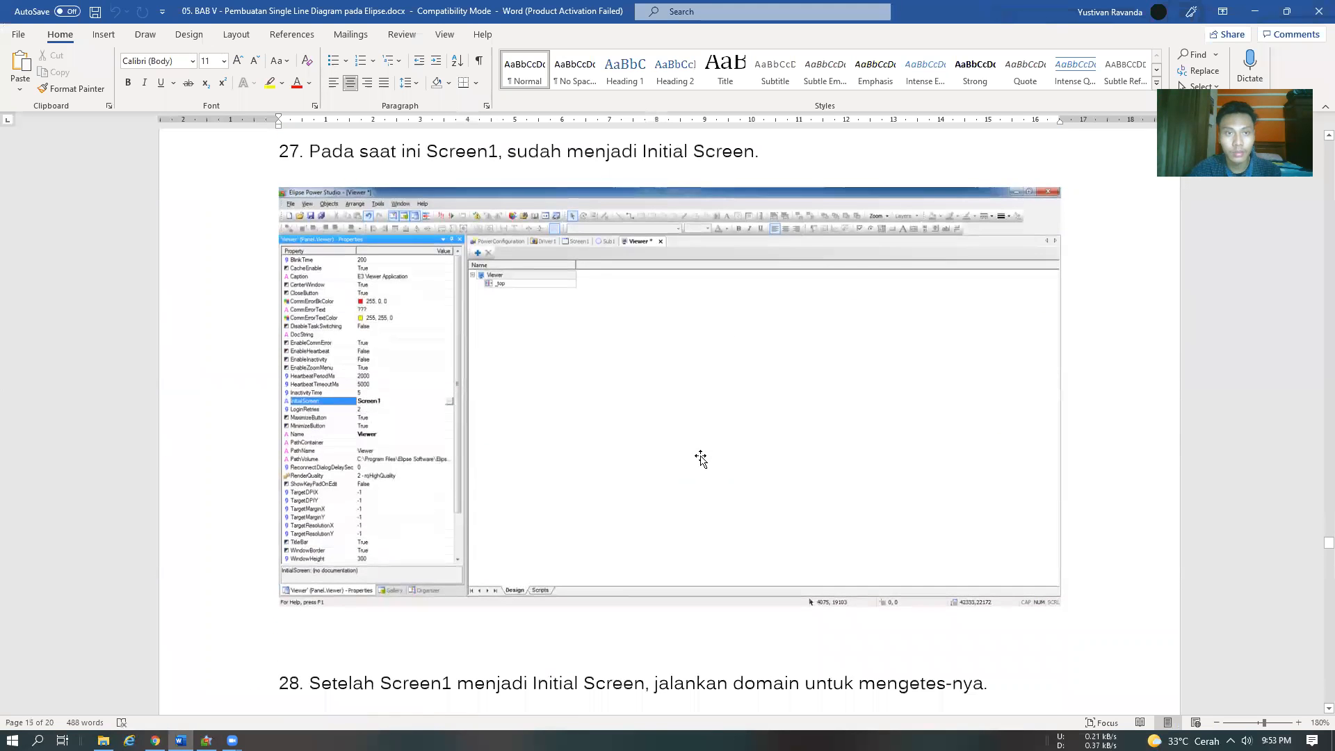
pyautogui.hotkey('alt', 'Tab')
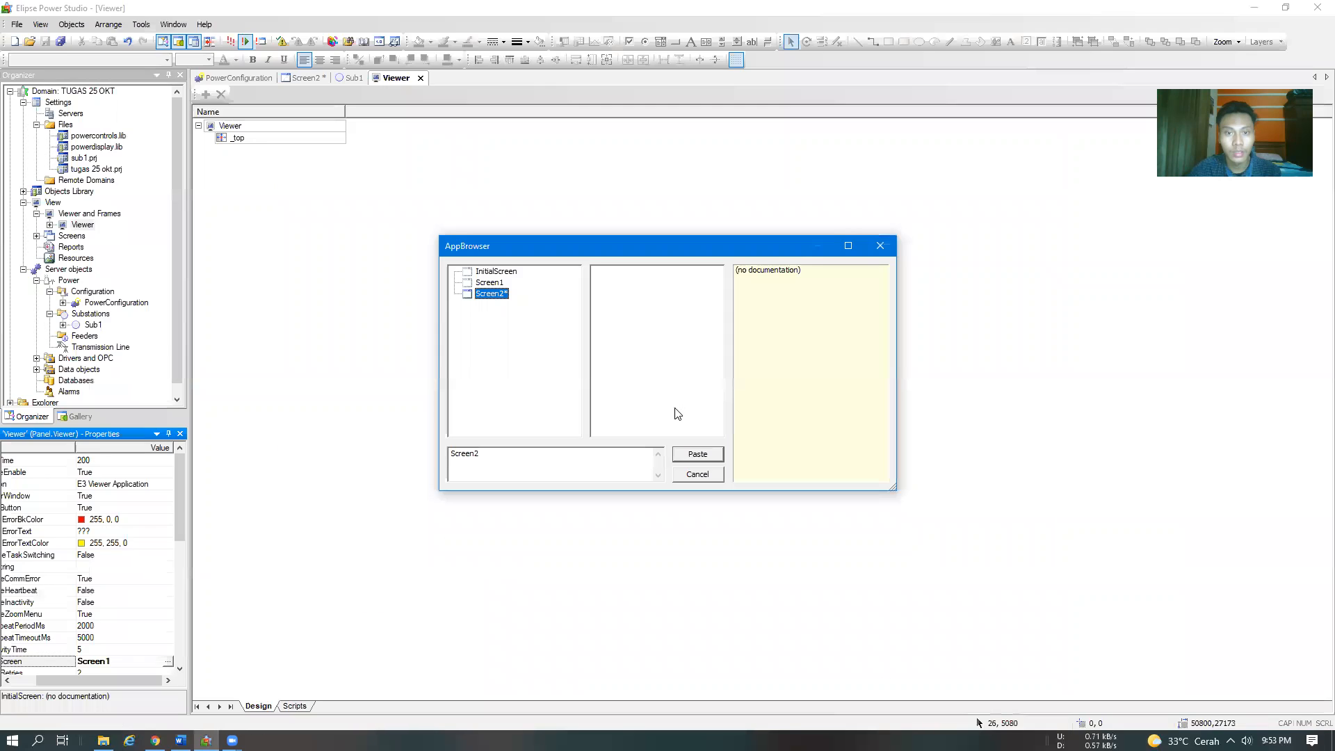
pyautogui.click(697, 453)
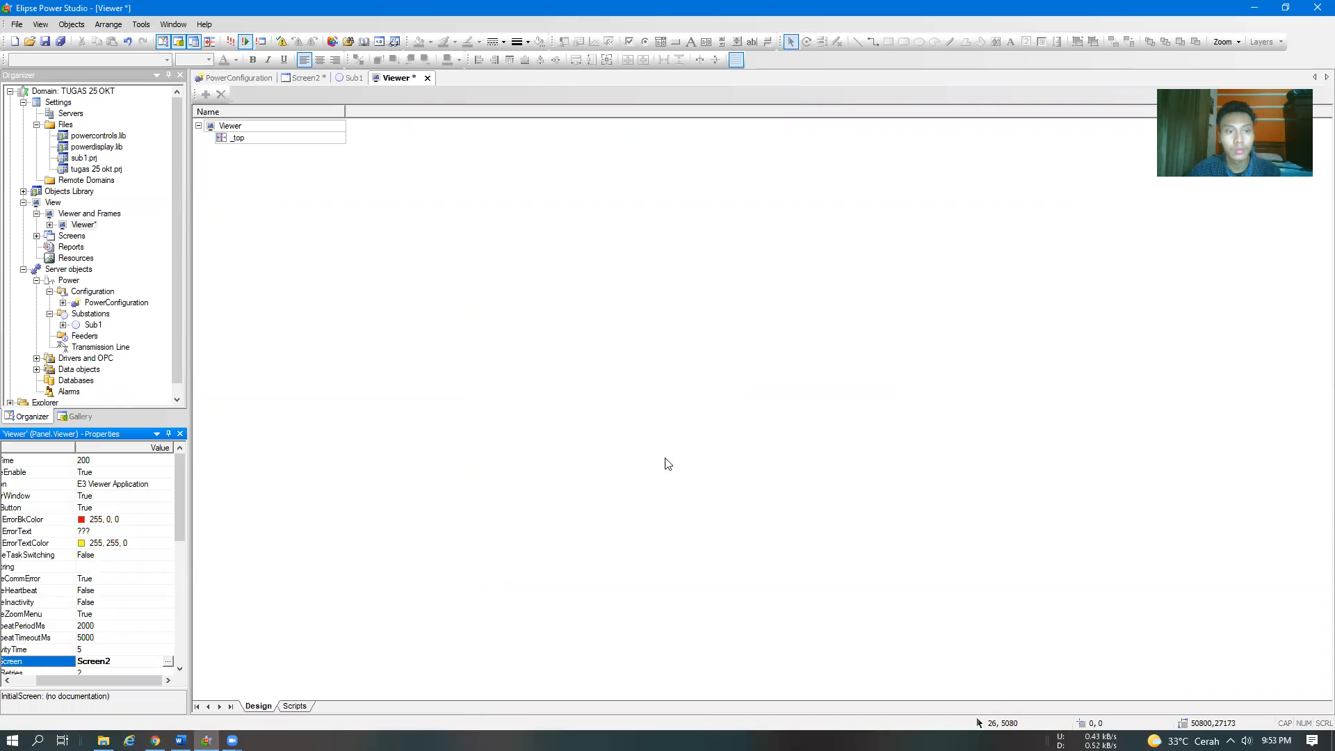
# Switch to the Word module and read step 28 on running the domain to test the initial screen
pyautogui.hotkey('alt', 'Tab')
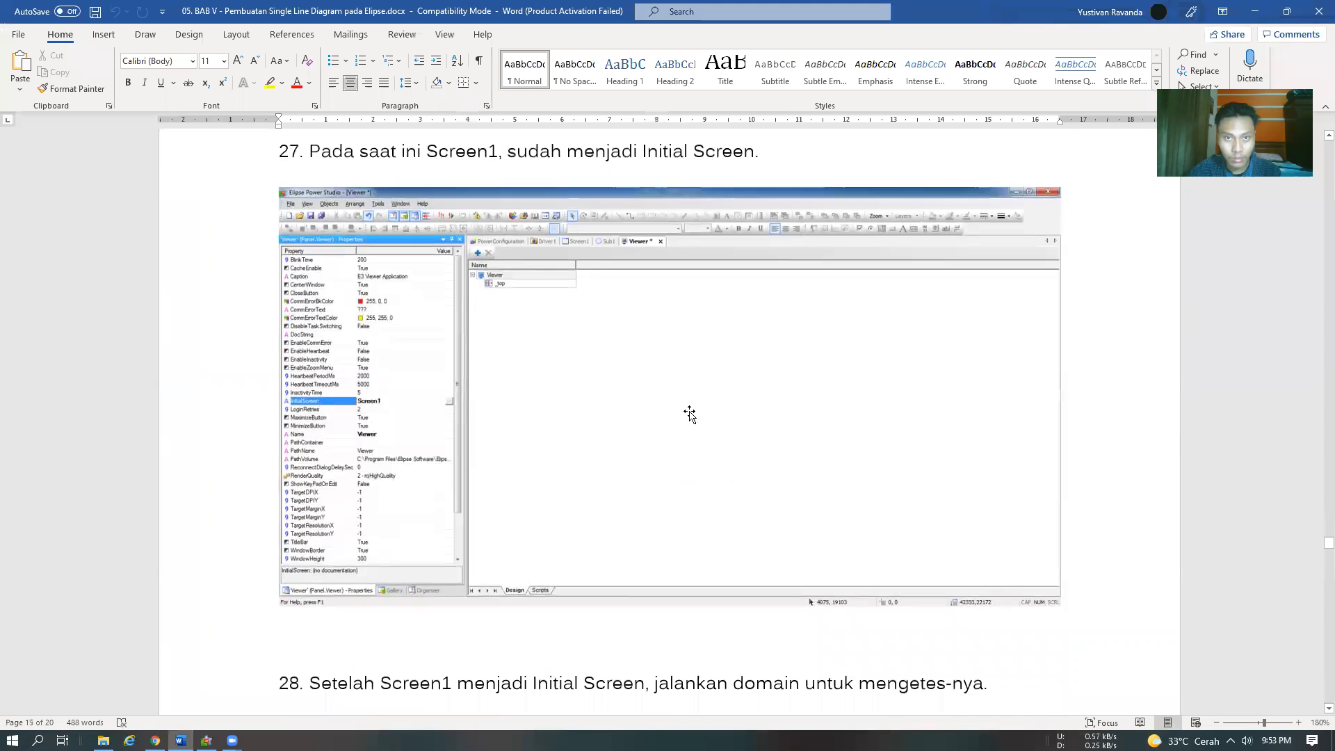
pyautogui.scroll(-5, 689, 414)
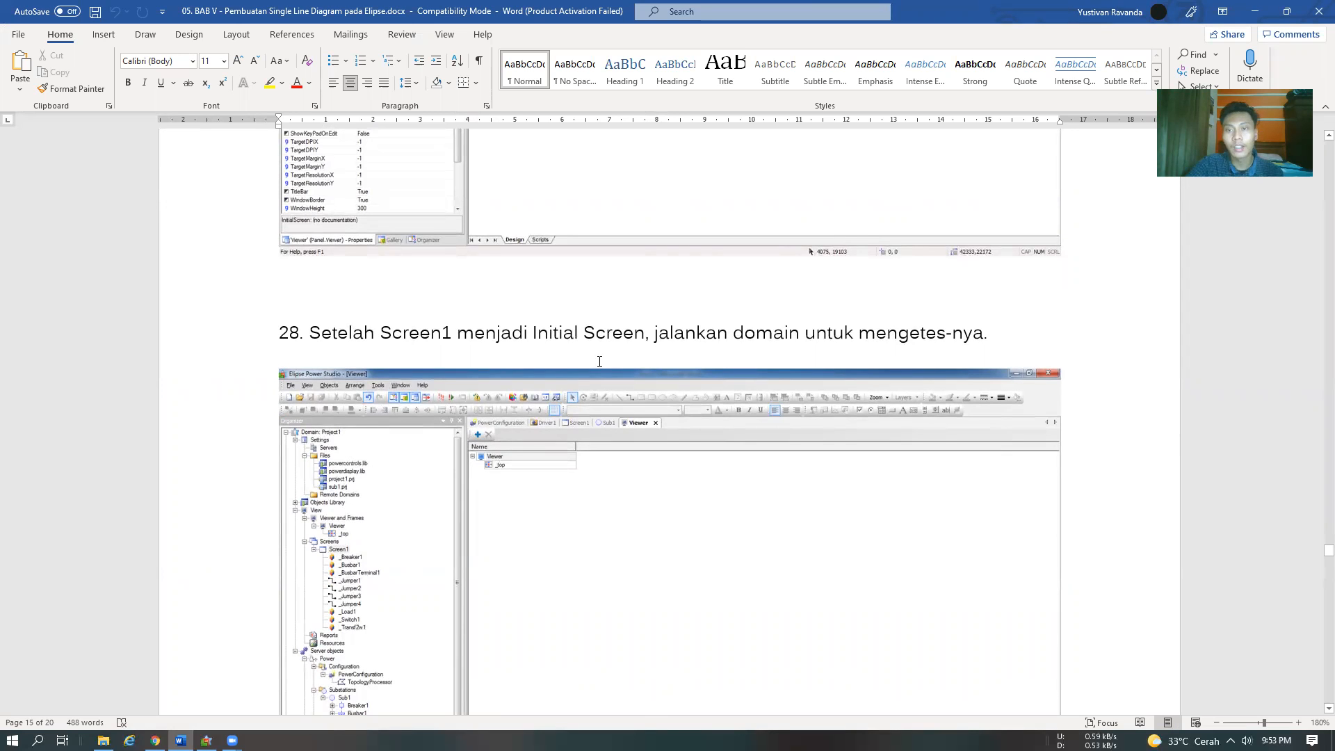
pyautogui.hotkey('alt', 'Tab')
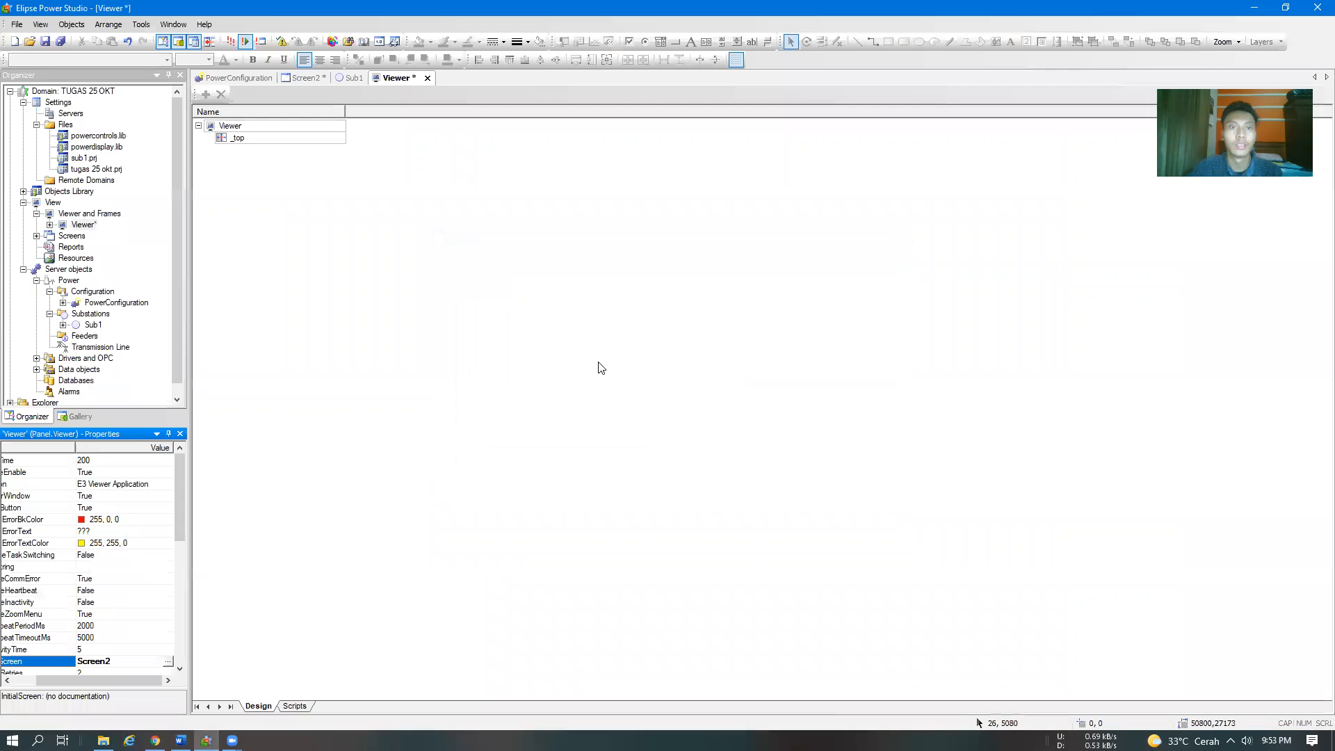
pyautogui.hotkey('alt', 'Tab')
pyautogui.scroll(-7, 586, 470)
pyautogui.scroll(10, 584, 480)
pyautogui.scroll(5, 545, 650)
pyautogui.scroll(-12, 545, 650)
pyautogui.scroll(-2, 545, 650)
pyautogui.scroll(12, 544, 650)
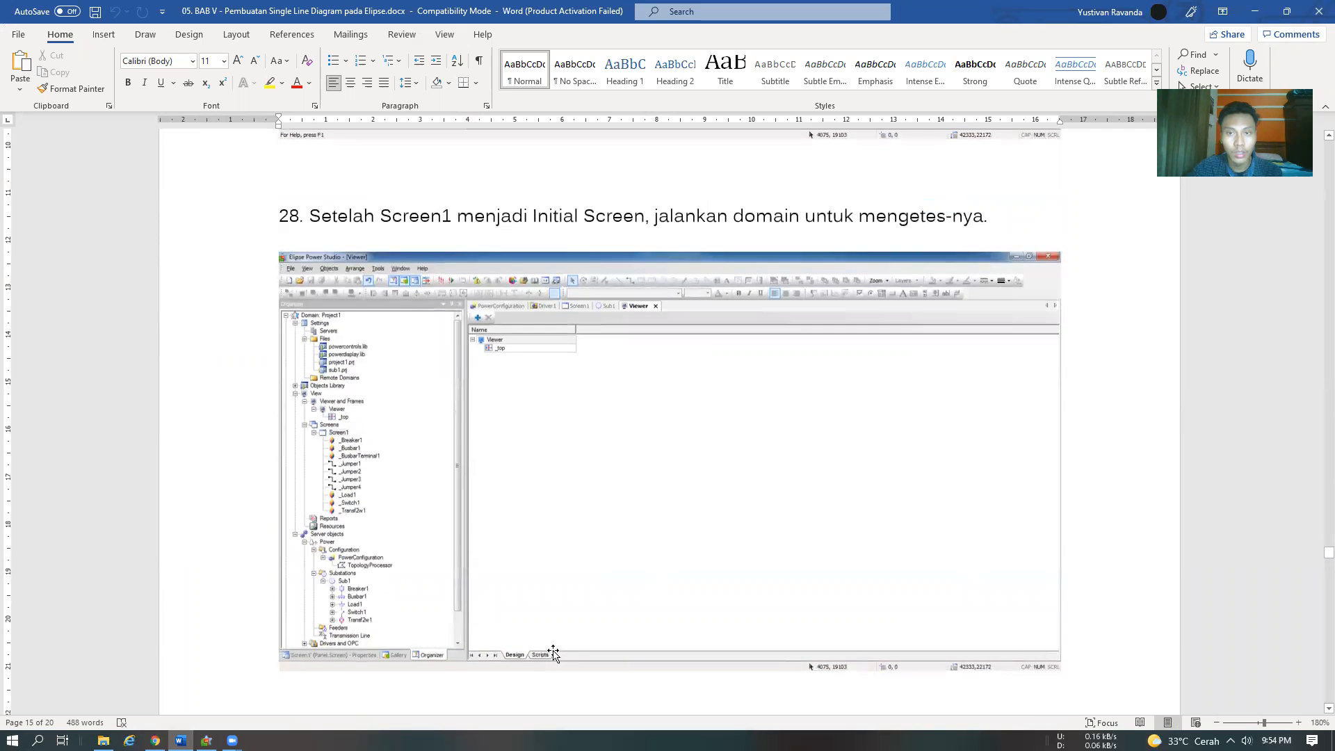
# Switch to Elipse Power Studio, save everything and run the domain with E3 Viewer
pyautogui.hotkey('alt', 'Tab')
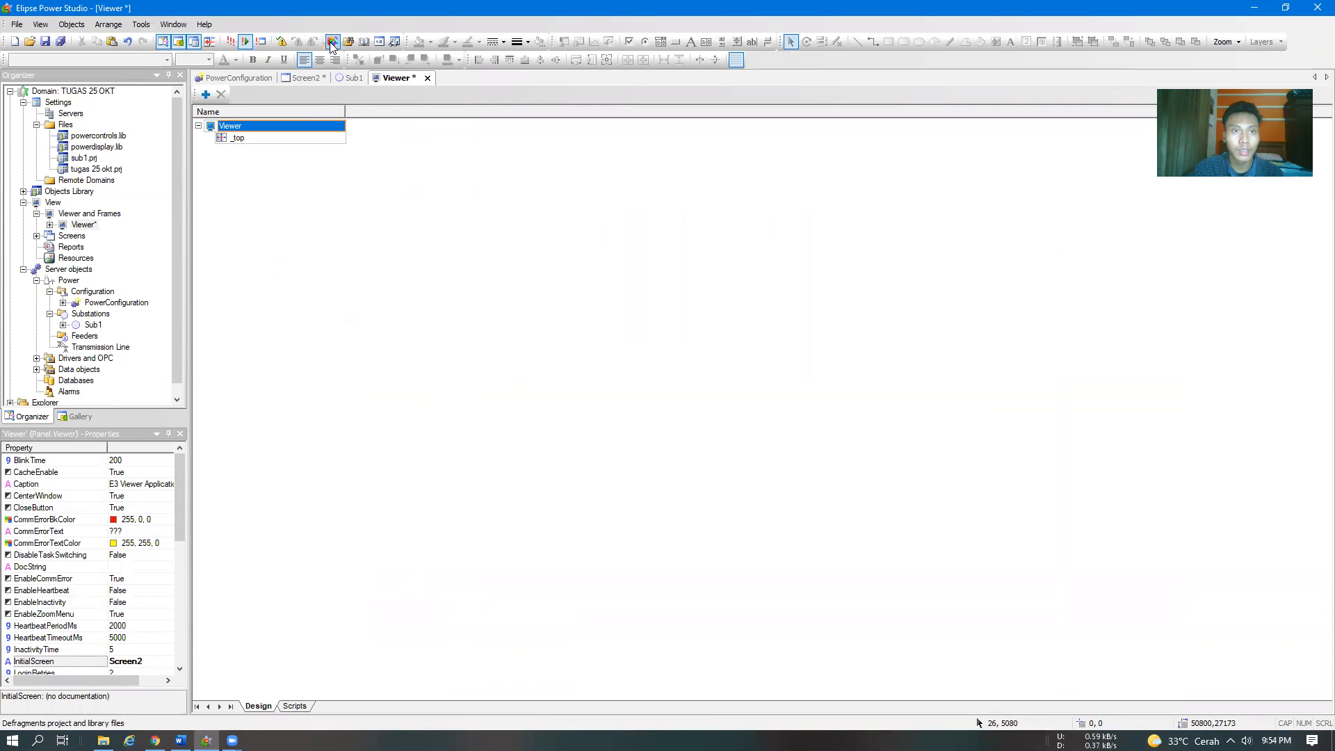
pyautogui.click(229, 43)
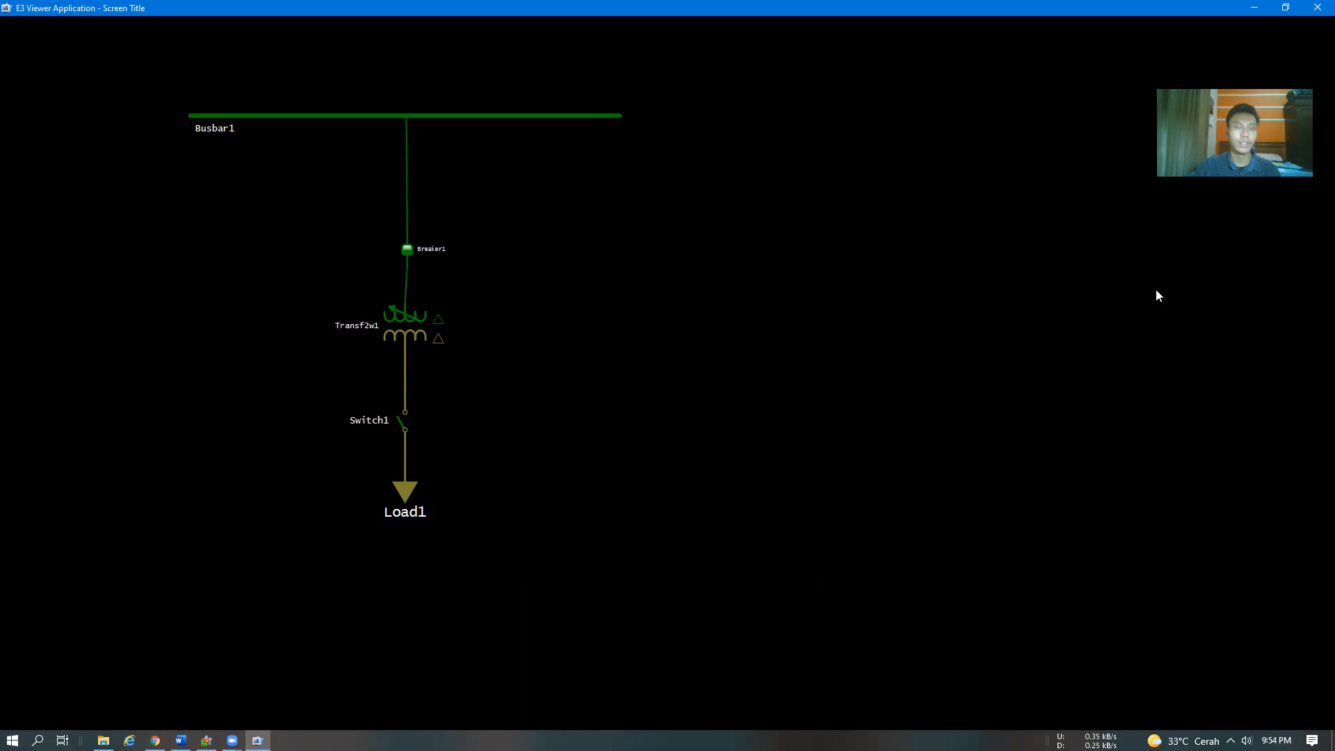
# Compare the running single line diagram in E3 Viewer with the expected result in step 29 of the Word module
pyautogui.hotkey('alt', 'Tab')
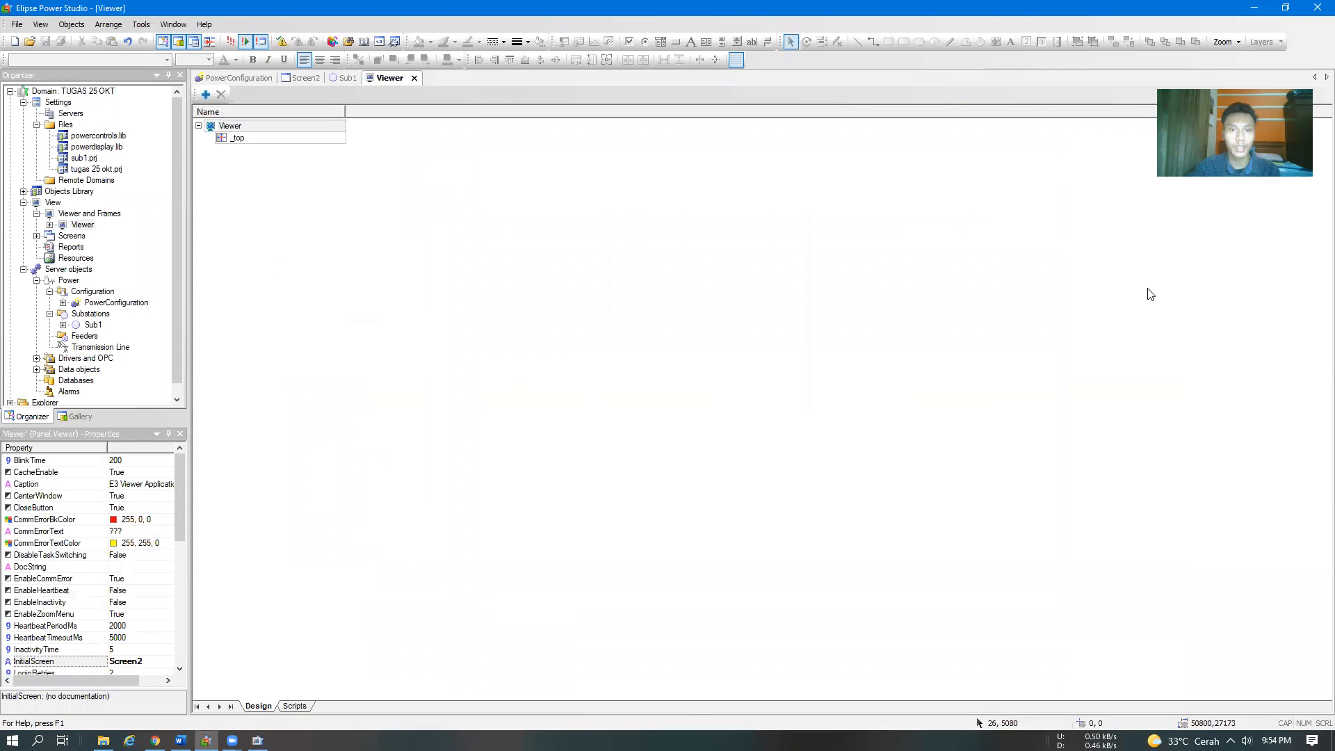
pyautogui.click(180, 740)
pyautogui.scroll(10, 567, 377)
pyautogui.scroll(-3, 567, 377)
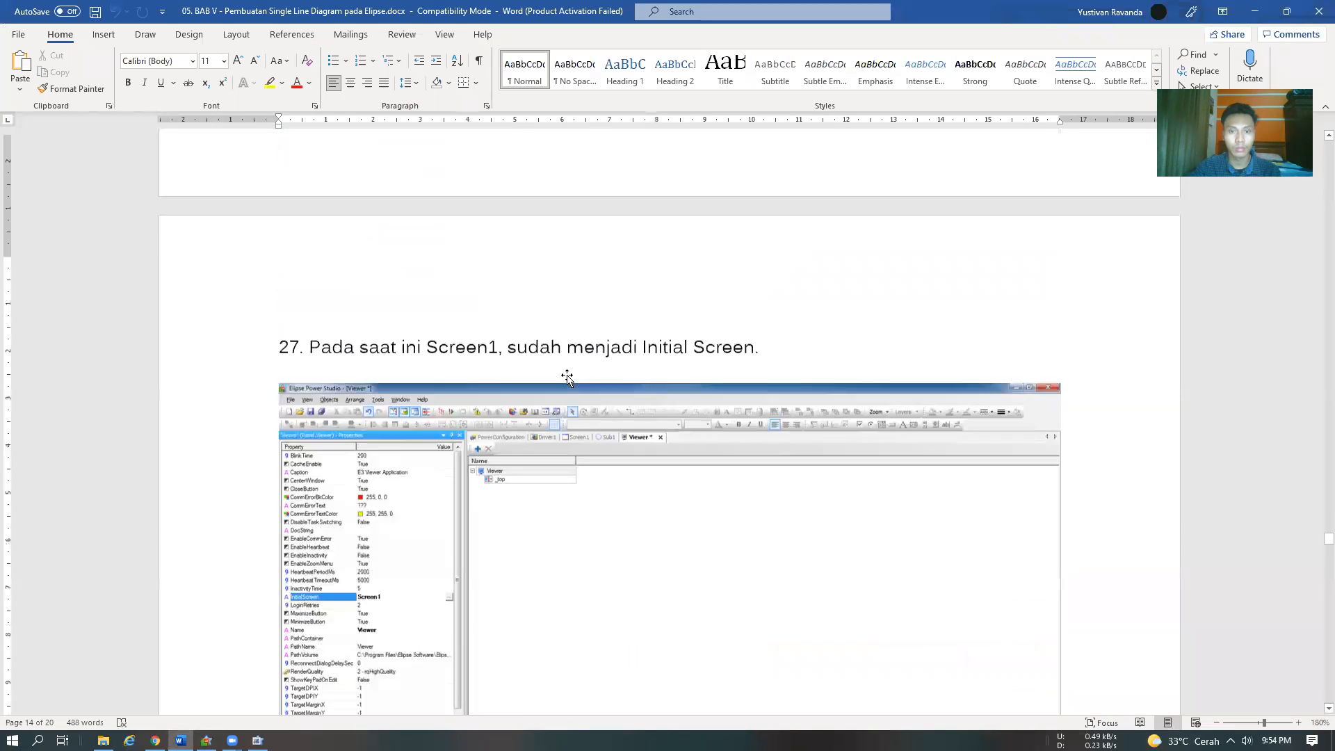
pyautogui.scroll(-15, 567, 378)
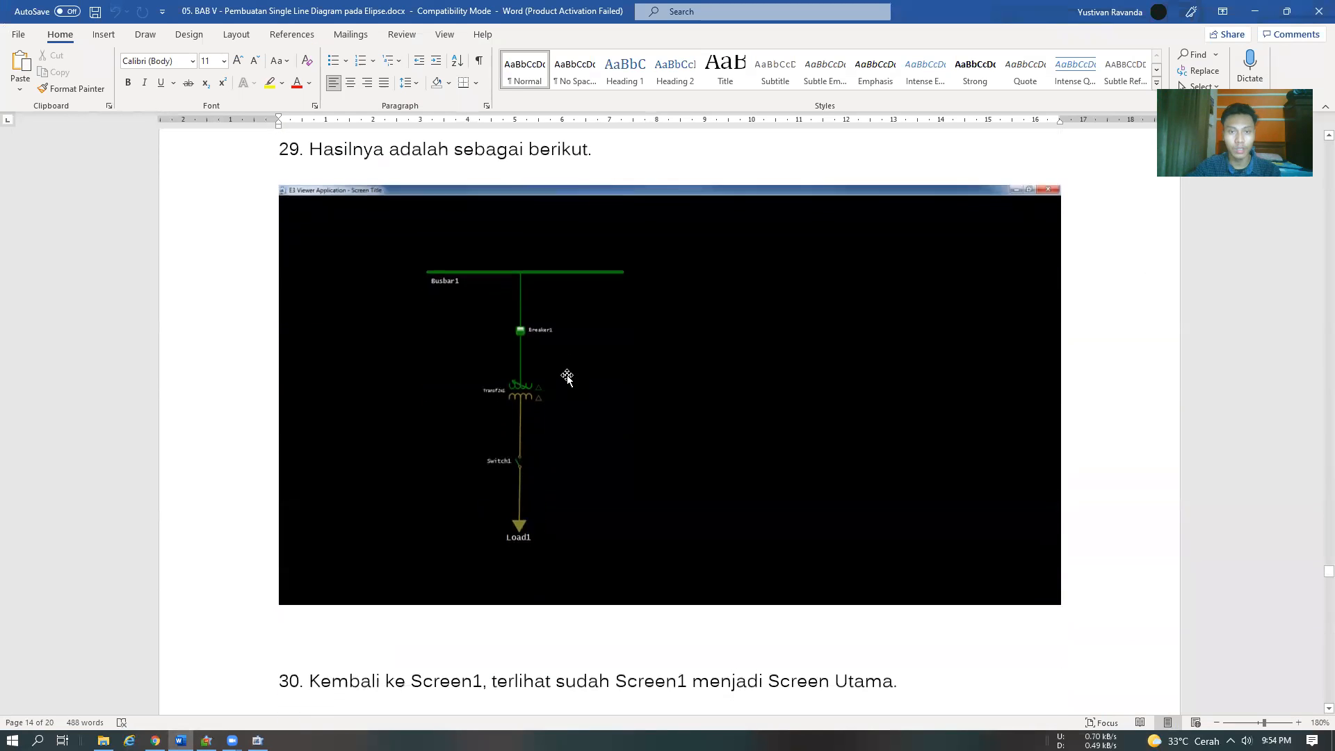
pyautogui.hotkey('alt', 'Tab')
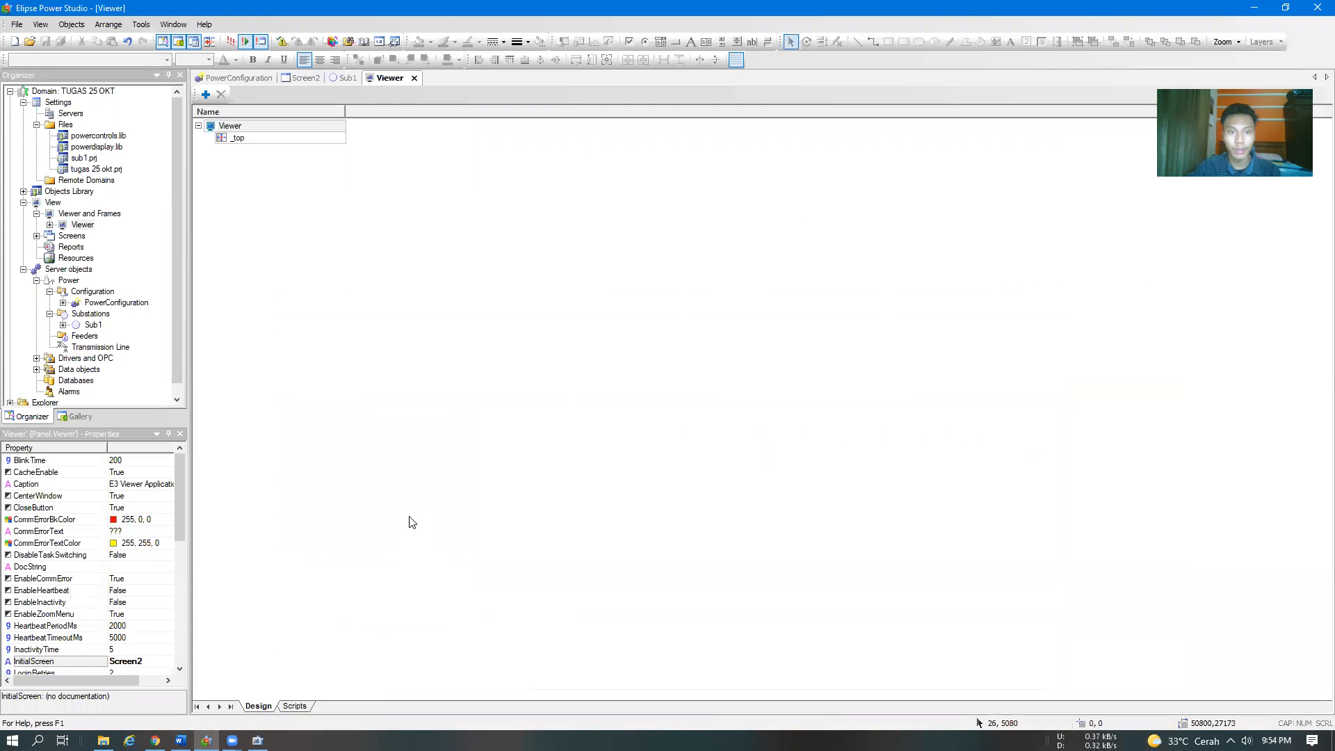
pyautogui.hotkey('alt', 'Tab')
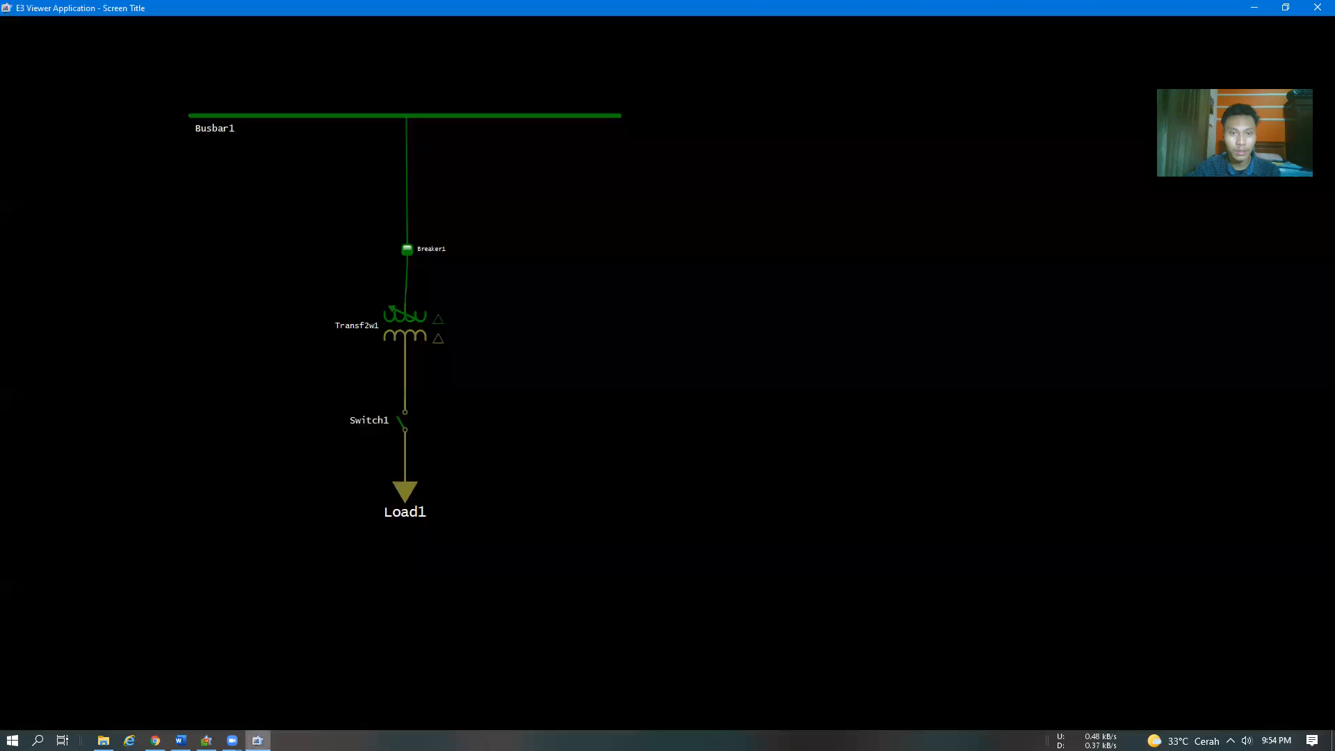
pyautogui.hotkey('alt', 'Tab')
pyautogui.hotkey('alt', 'Tab')
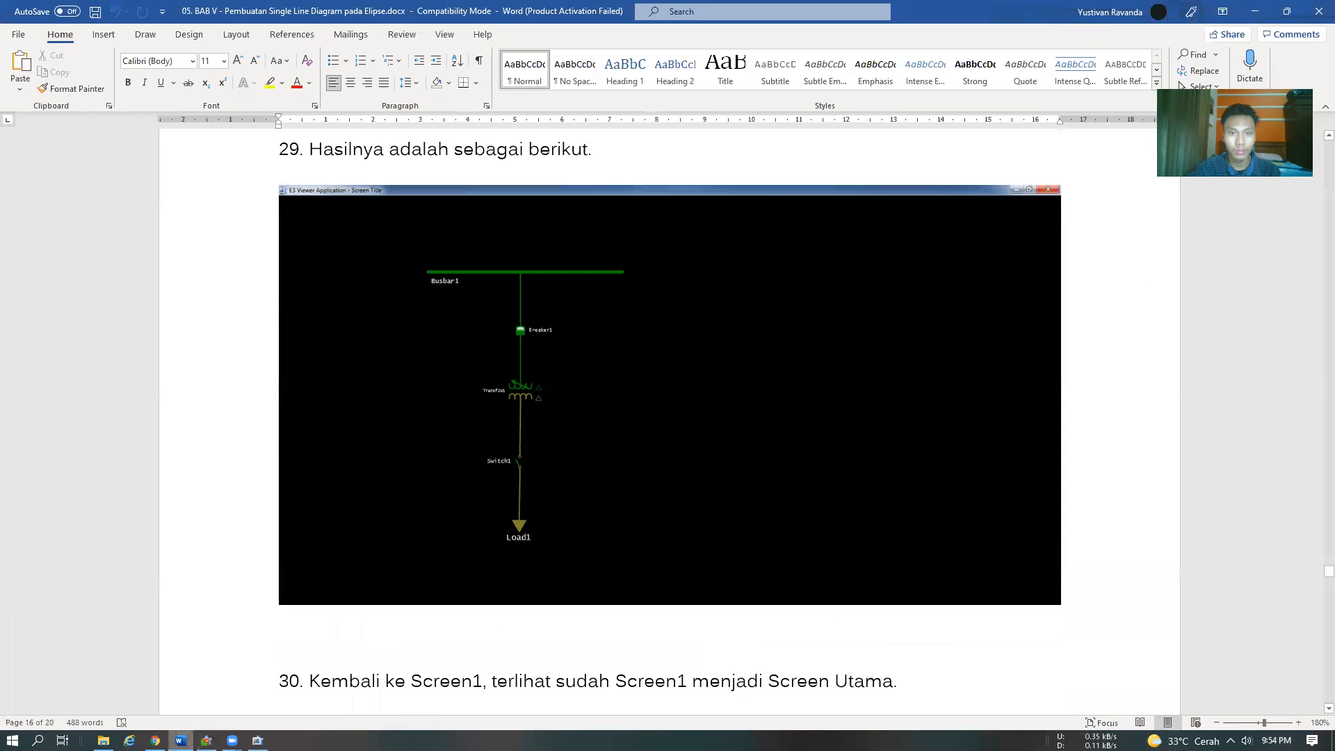
# Read step 30 of the Word module on Screen1 as the main screen, and switch back to E3 Viewer
pyautogui.scroll(-4, 506, 655)
pyautogui.click(462, 334)
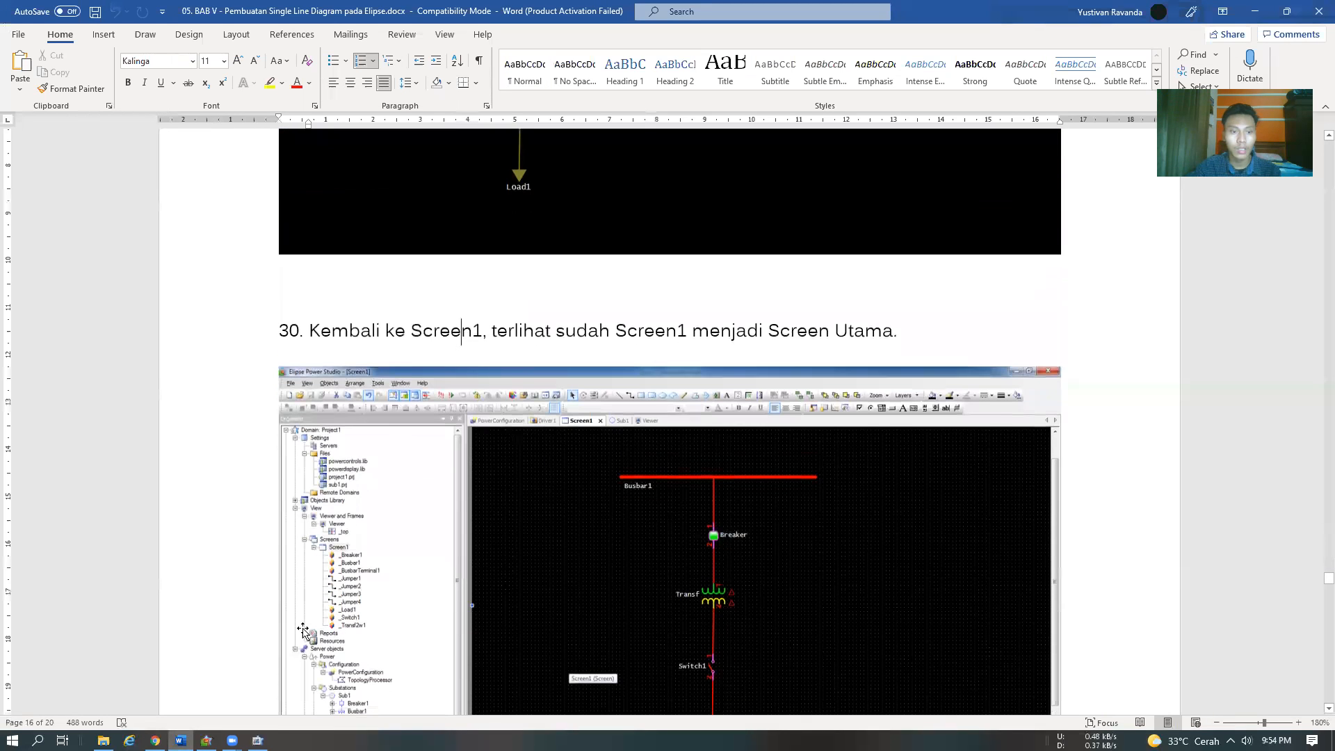
pyautogui.scroll(-1, 441, 348)
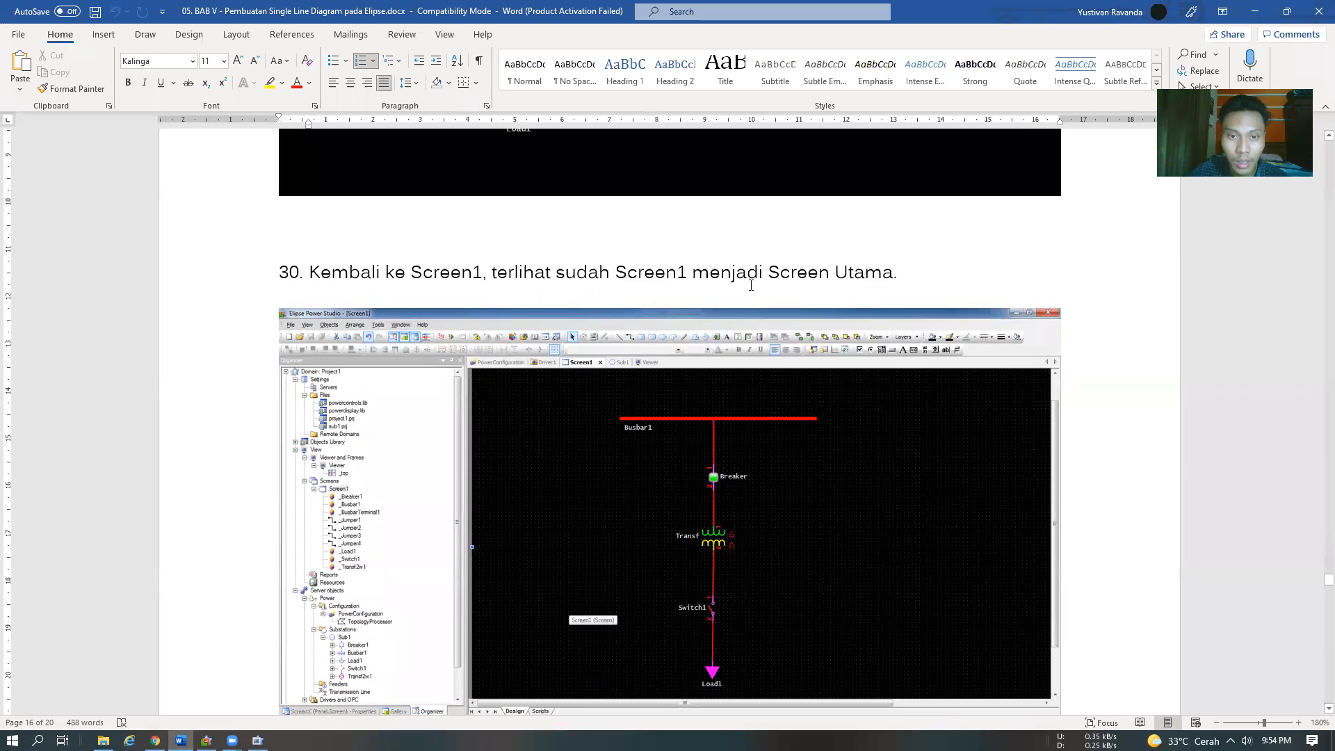
pyautogui.scroll(-1, 516, 455)
pyautogui.click(257, 740)
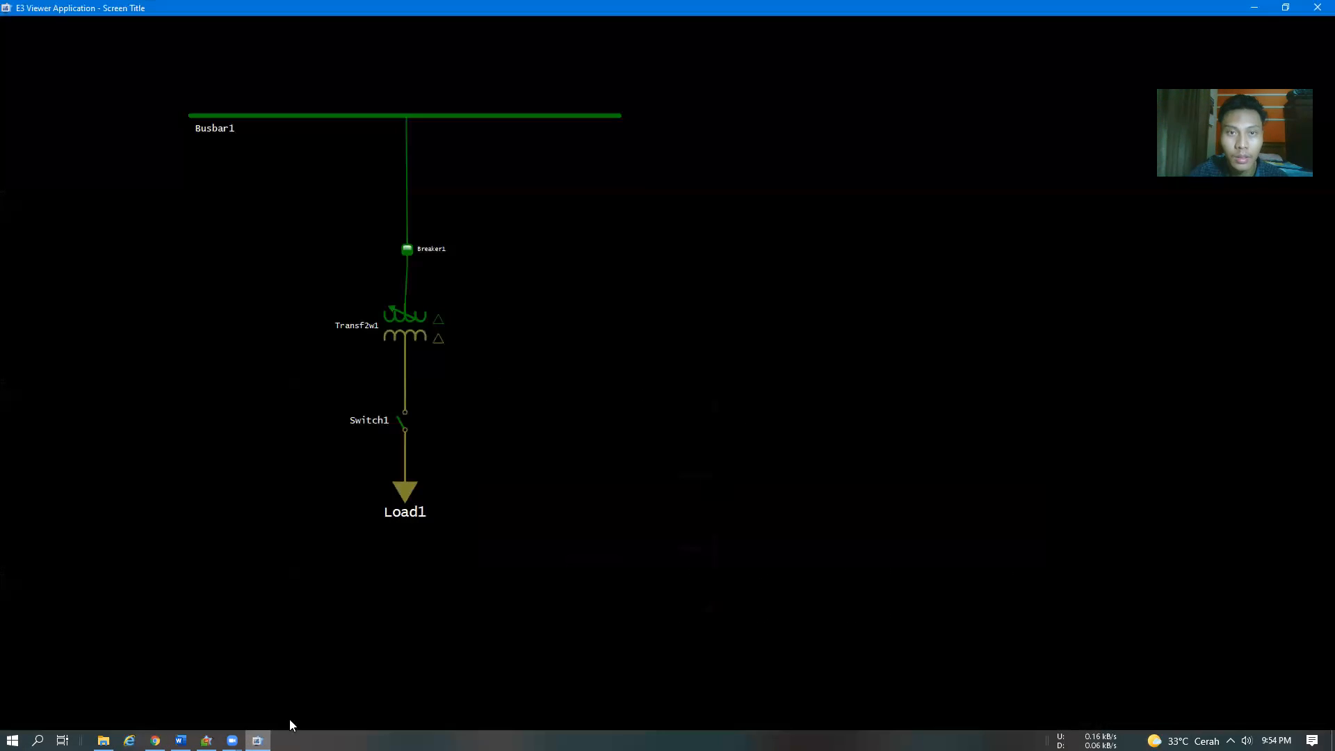
# Close the running E3 Viewer, switch to Elipse Power Studio and display Screen2
pyautogui.click(1317, 7)
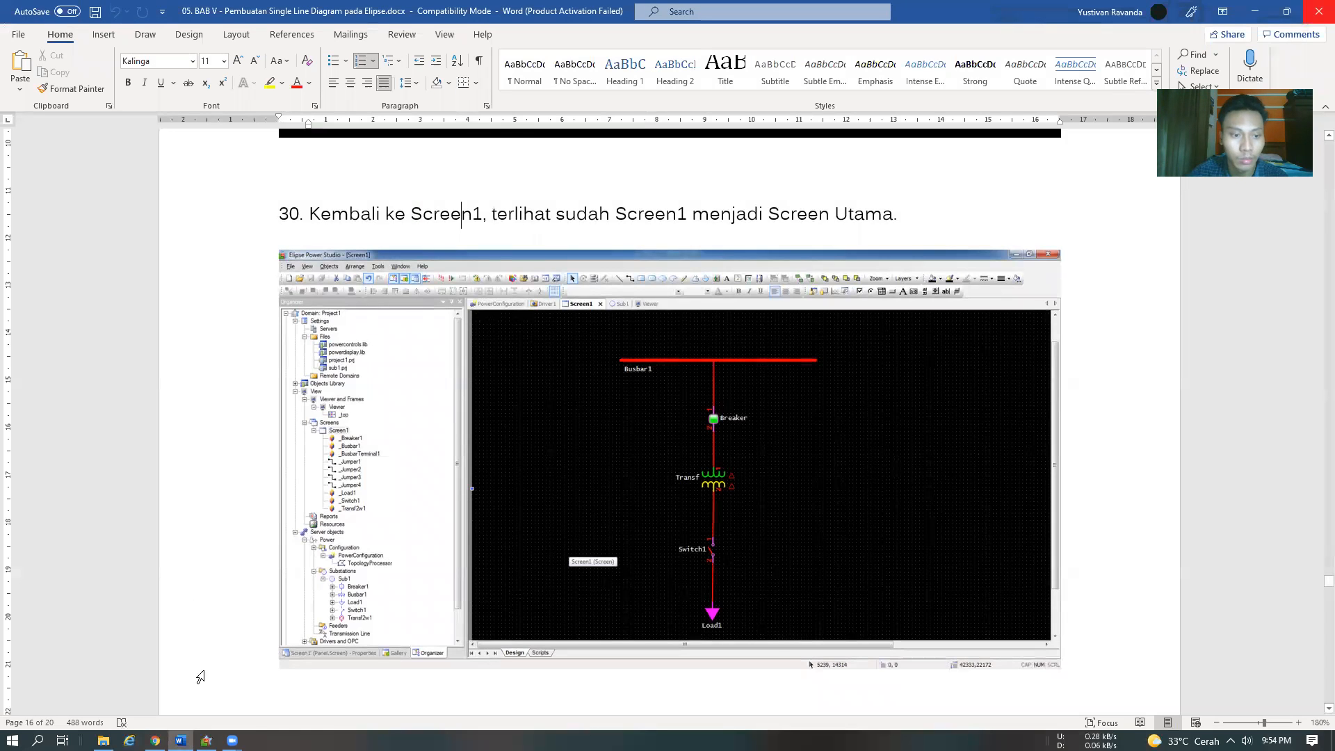
pyautogui.hotkey('alt', 'Tab')
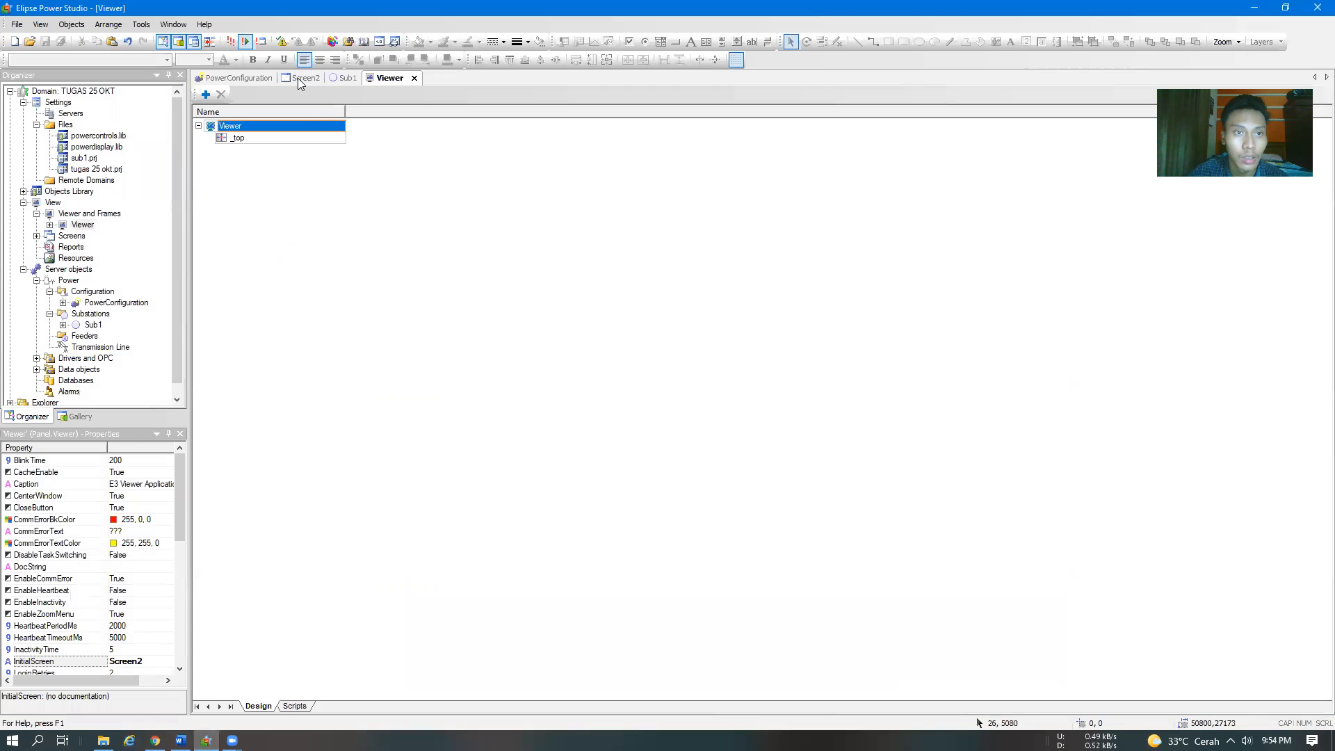
pyautogui.click(299, 78)
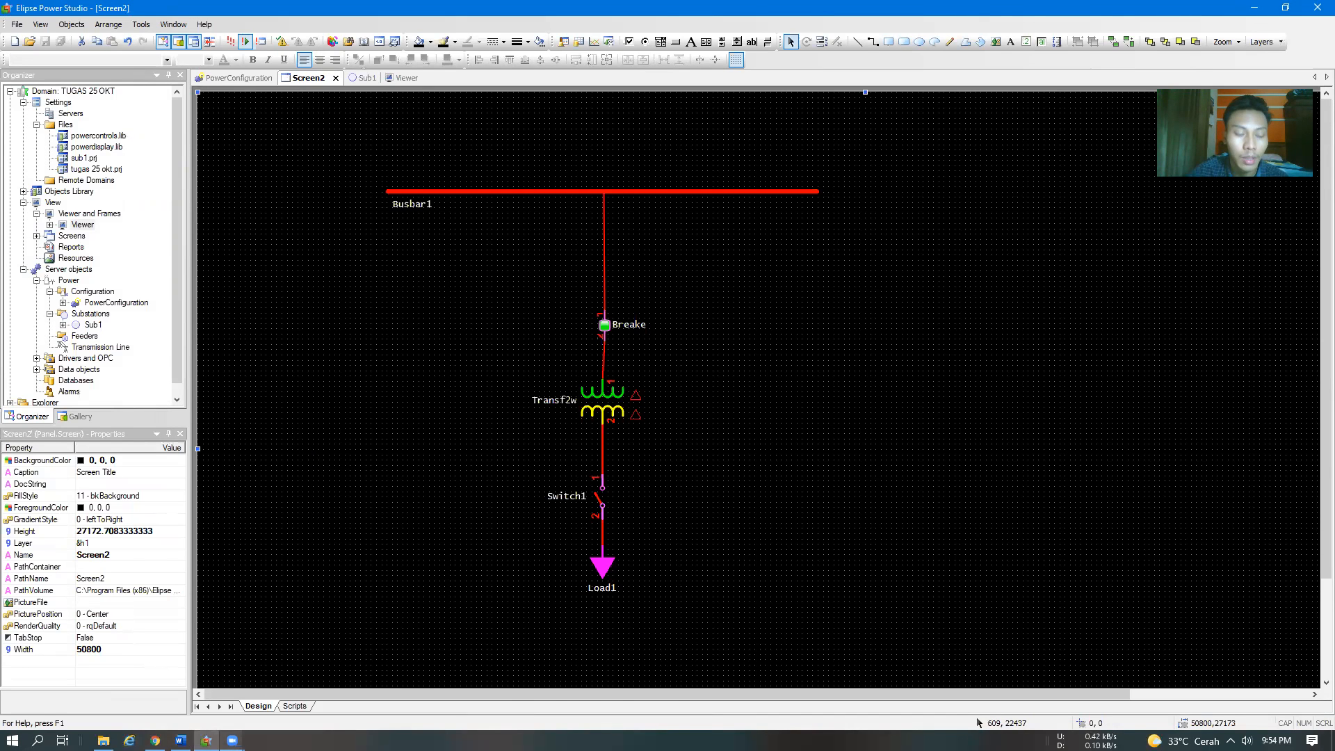
# Switch to the Word module and read steps 31 and 32 on adding XPowerDisplay boxes for the R, S and T current measurements
pyautogui.hotkey('alt', 'Tab')
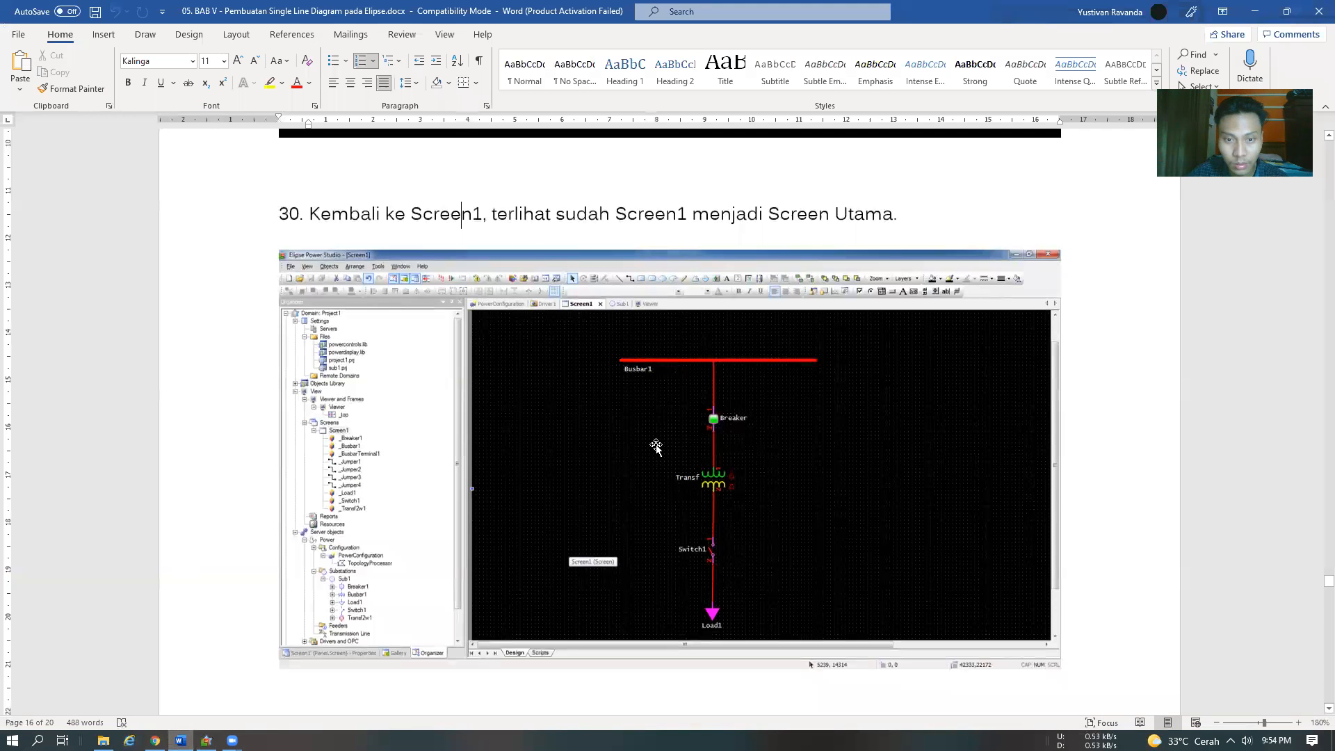
pyautogui.scroll(-1, 702, 256)
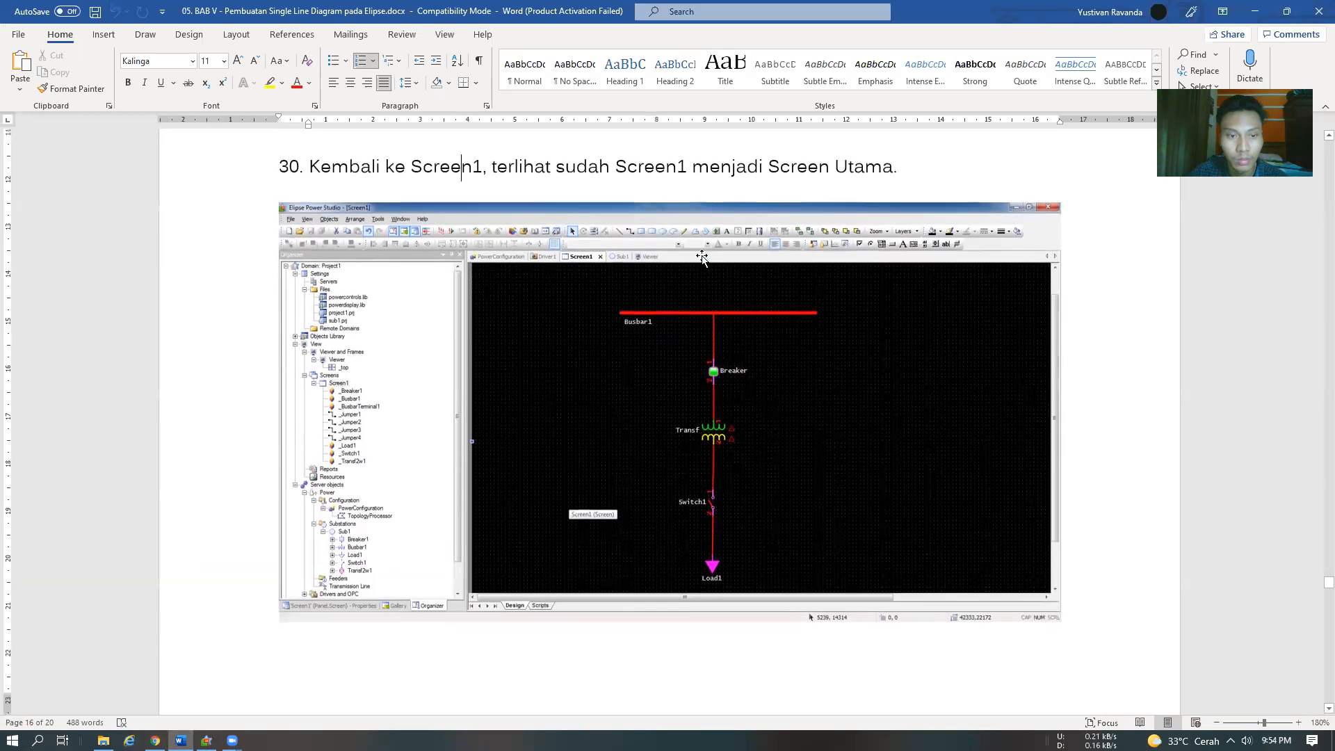
pyautogui.scroll(-12, 702, 257)
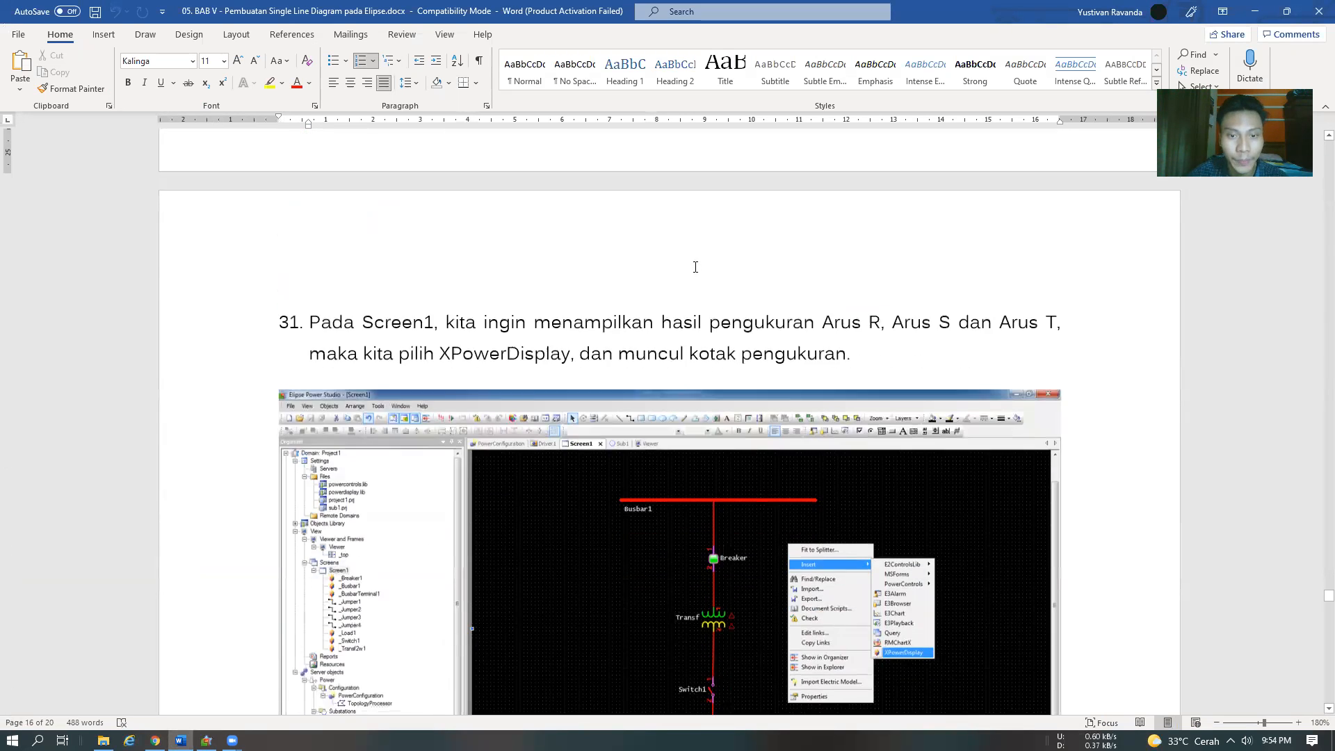
pyautogui.scroll(-1, 695, 267)
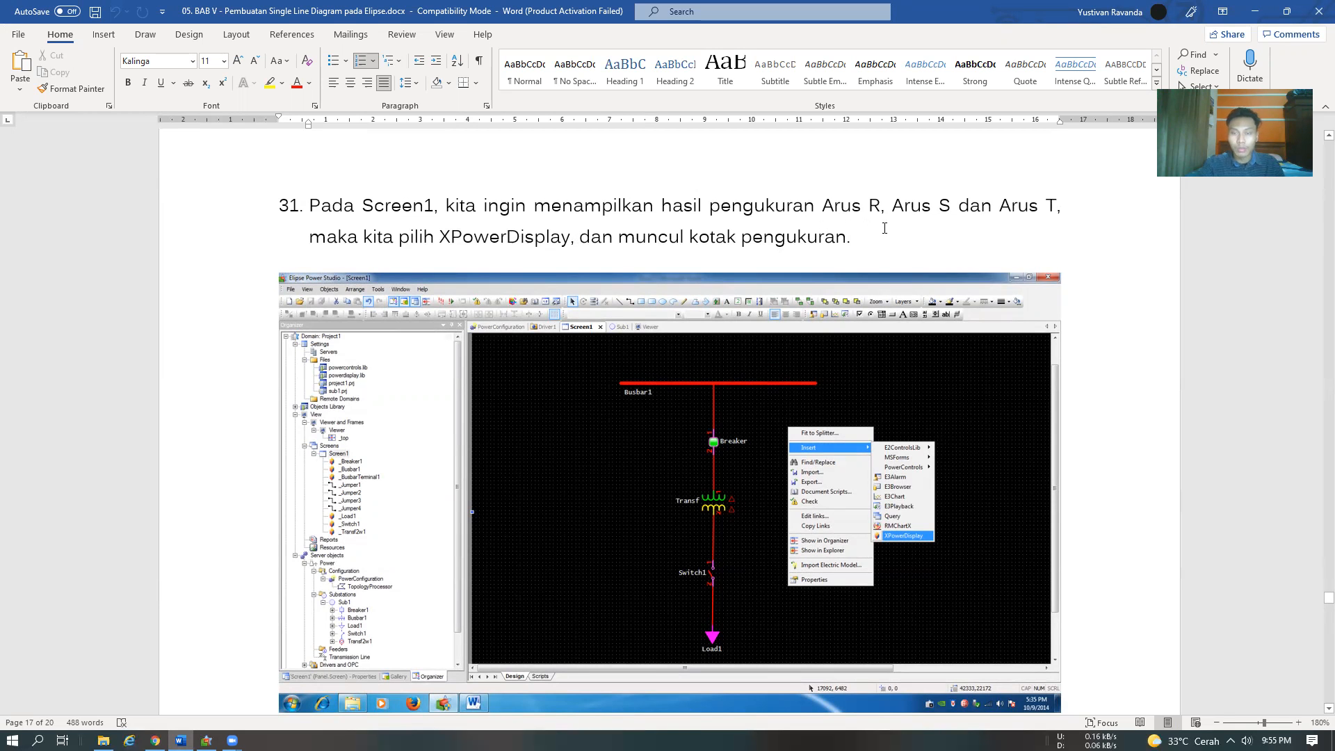
pyautogui.scroll(-12, 885, 228)
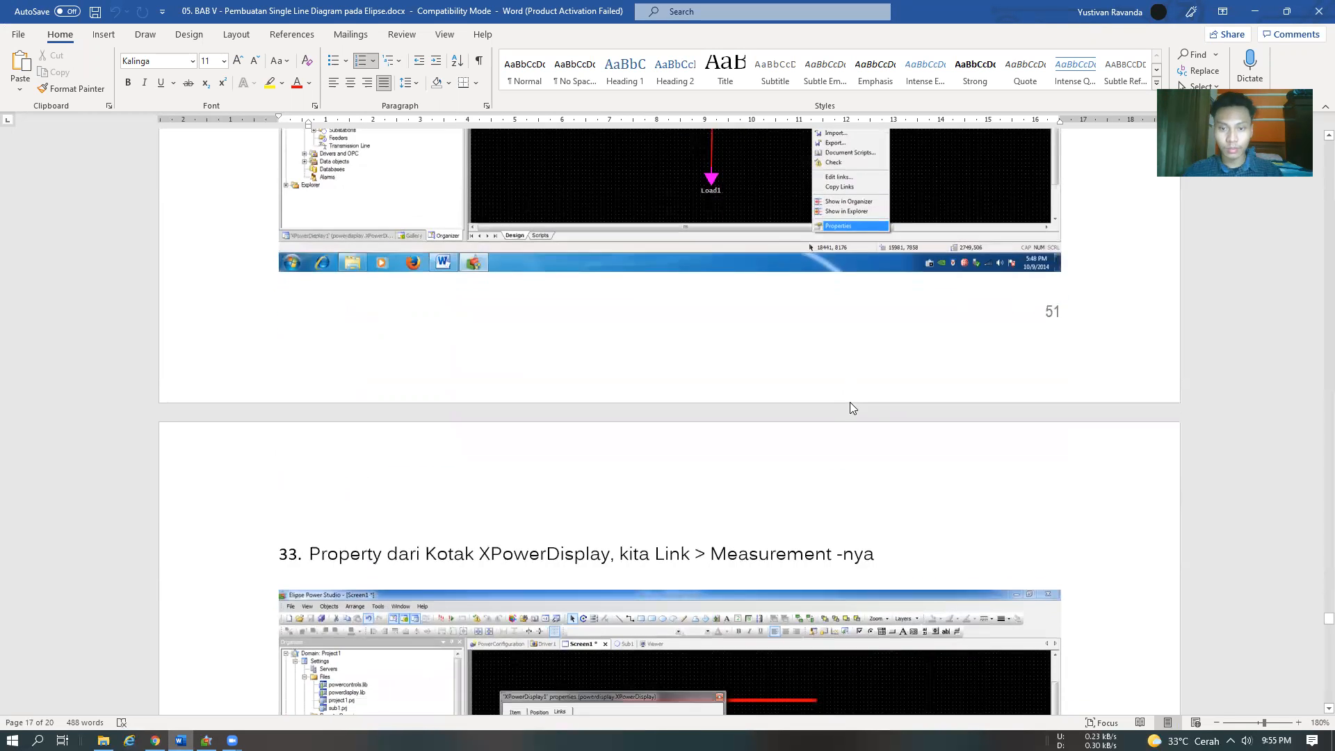
pyautogui.scroll(10, 857, 437)
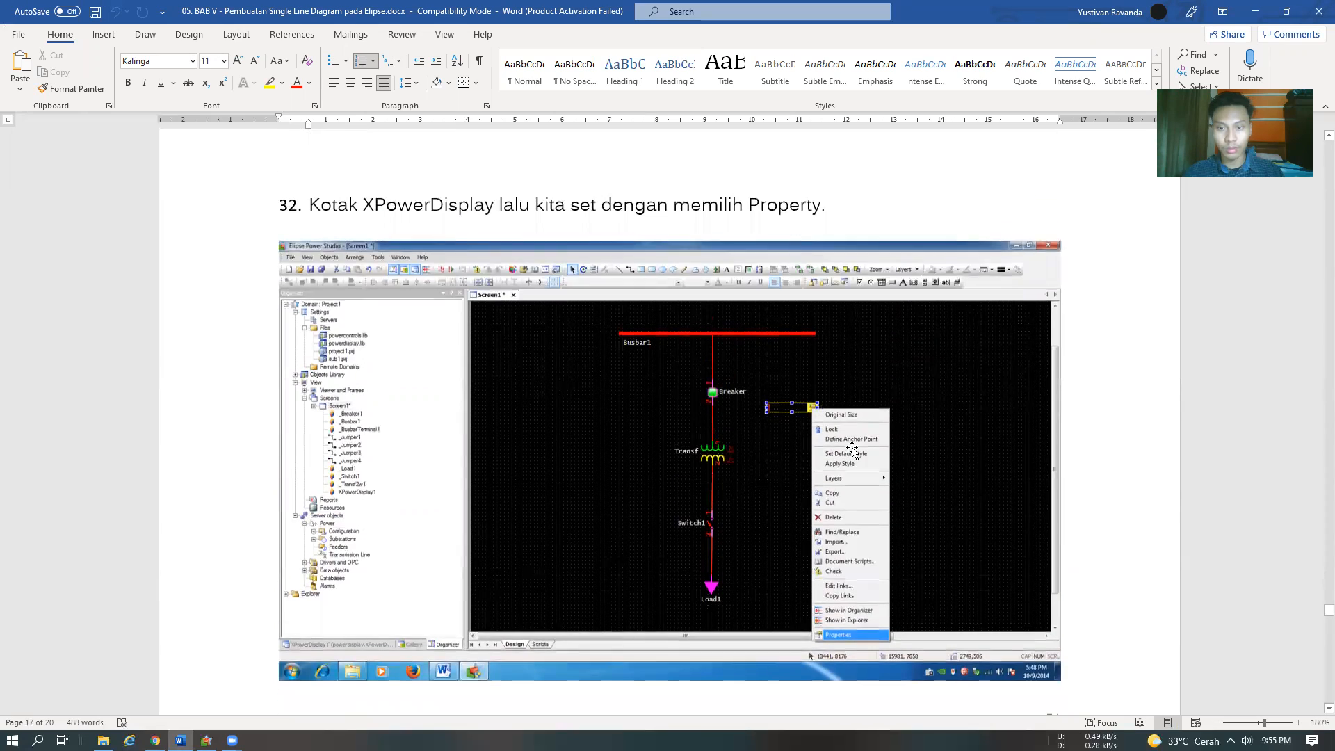
pyautogui.hotkey('alt', 'Tab')
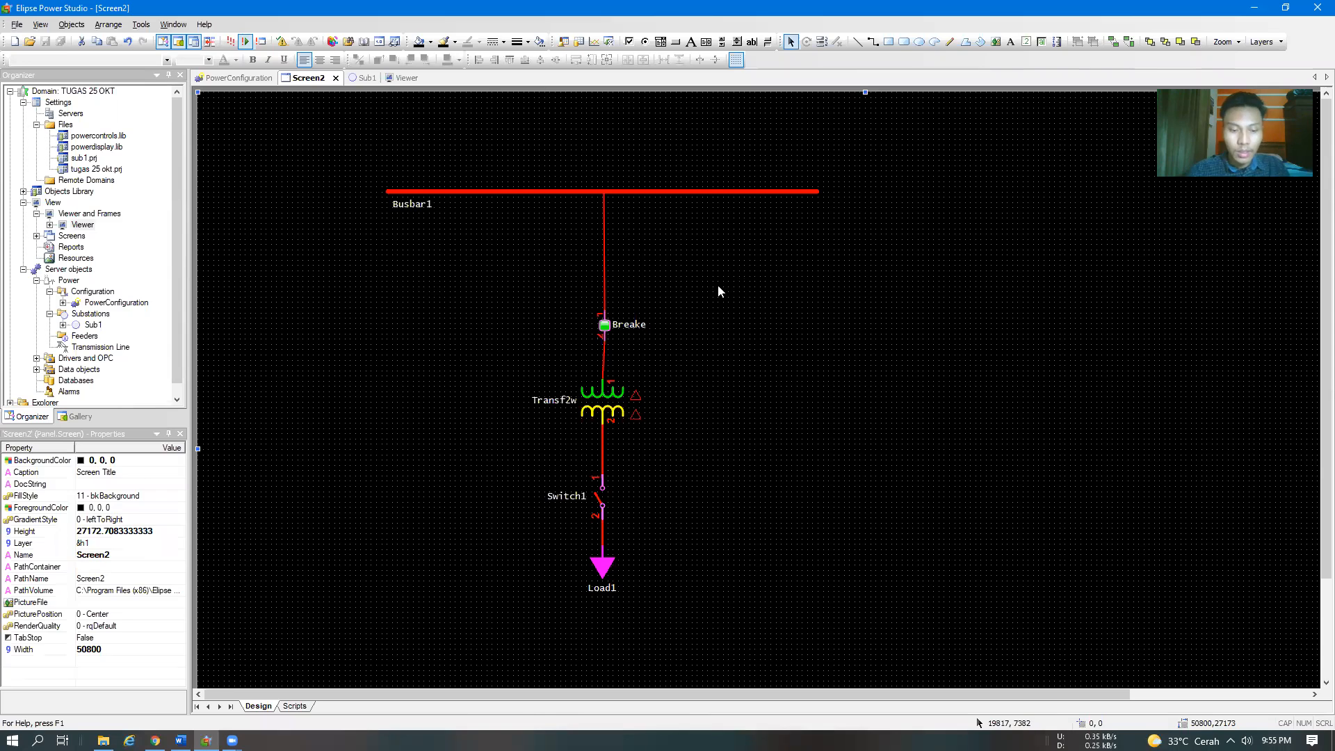
pyautogui.hotkey('alt', 'Tab')
pyautogui.scroll(6, 678, 355)
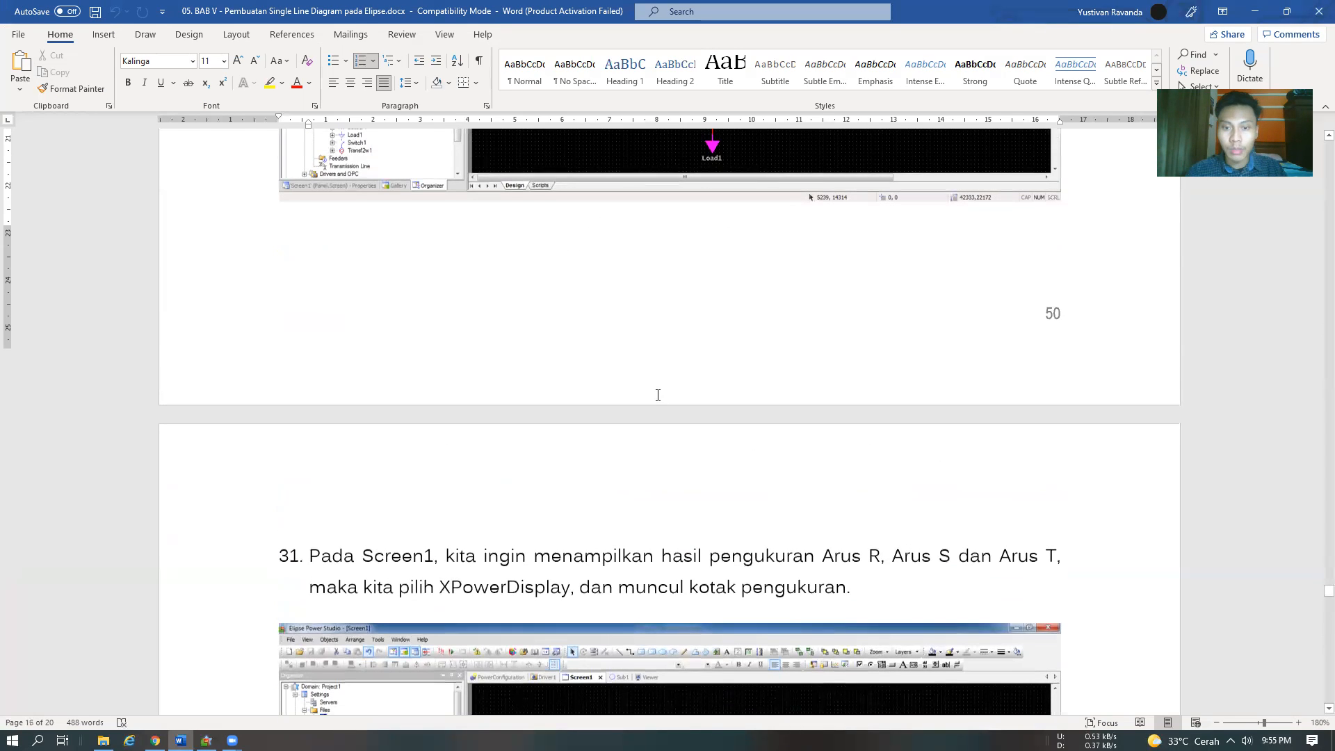
pyautogui.scroll(-4, 657, 389)
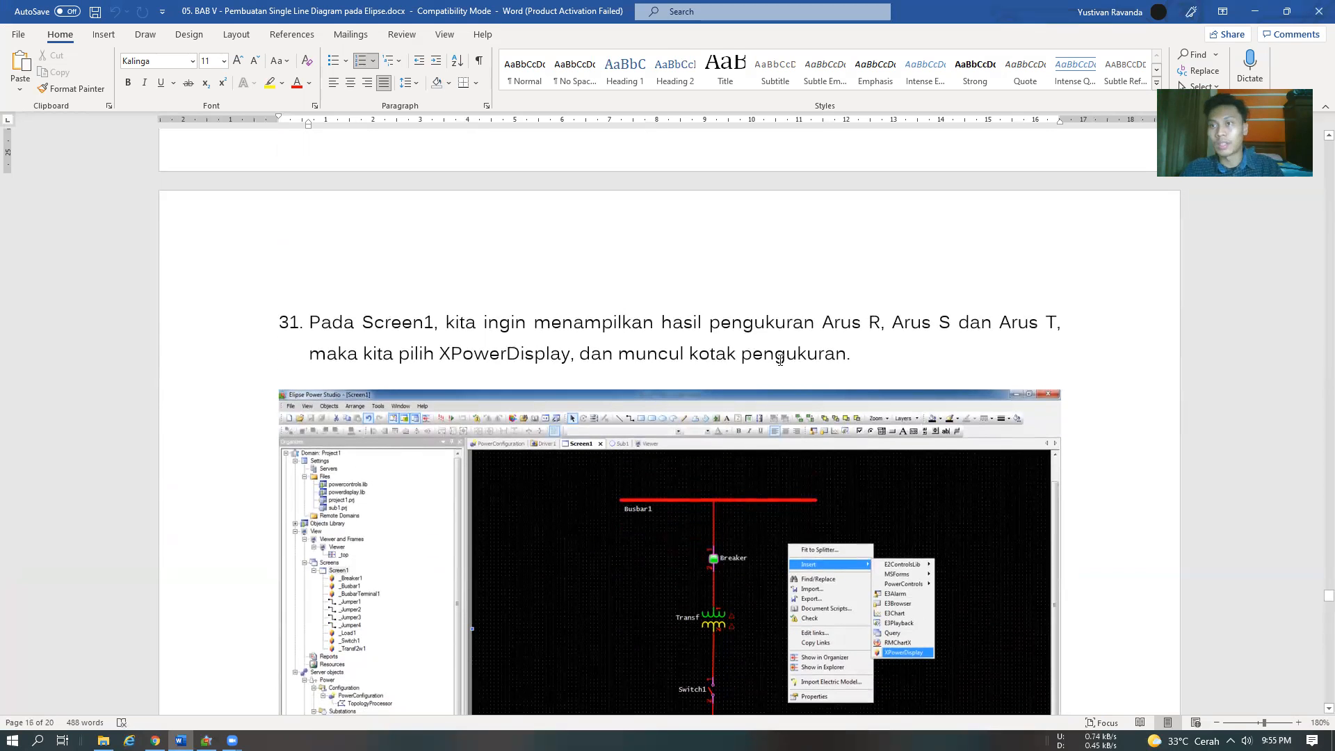
# Switch to Elipse Power Studio and insert an XPowerDisplay on Screen2, to the right of the diagram just below Busbar1's level
pyautogui.hotkey('alt', 'Tab')
pyautogui.rightClick(827, 248)
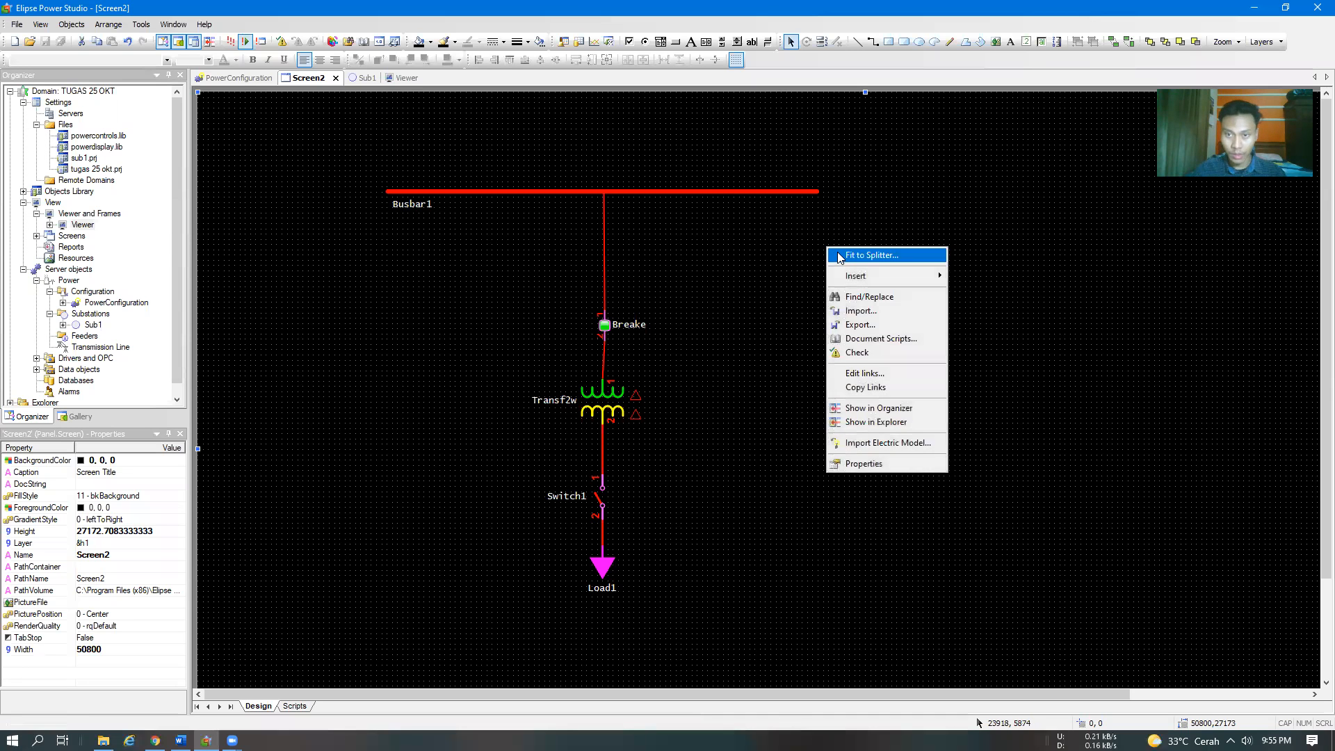
pyautogui.moveTo(864, 284)
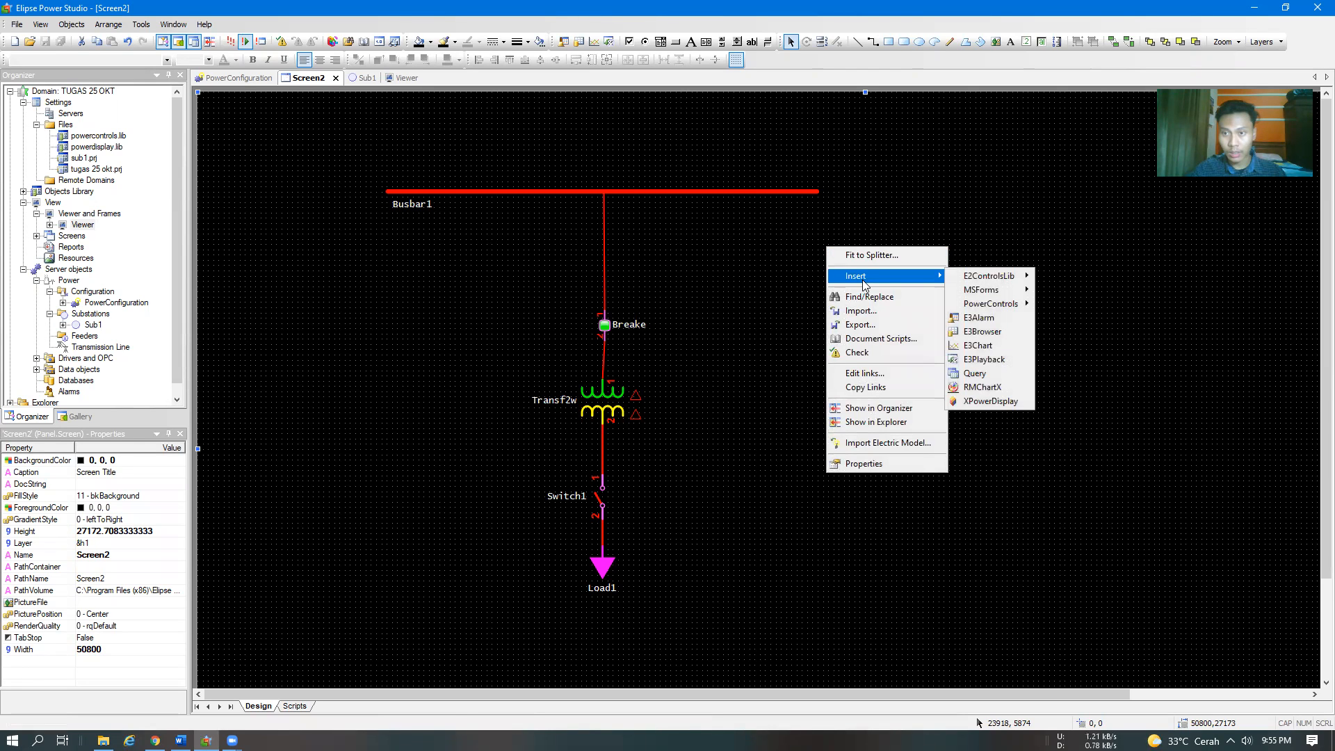
pyautogui.click(979, 402)
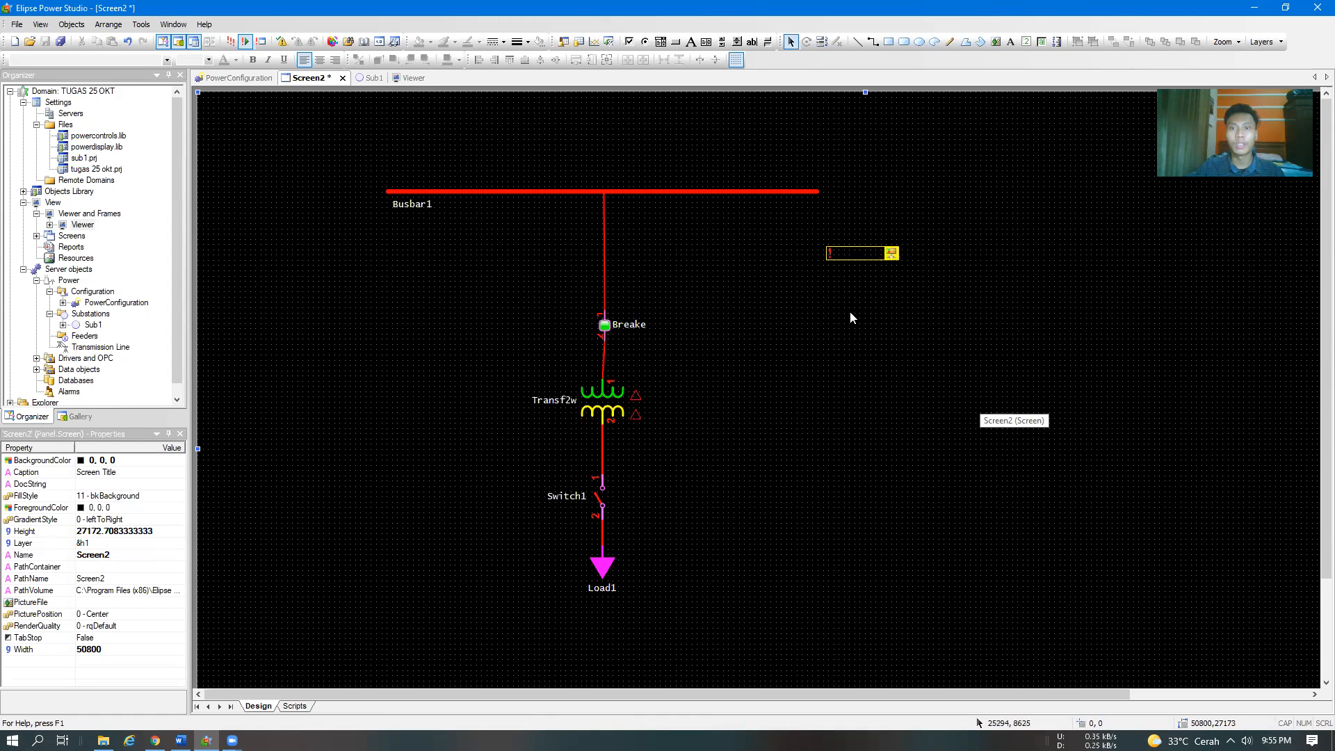
# Insert two more XPowerDisplay boxes below the first one on Screen2 and align the lowest one with the others
pyautogui.rightClick(826, 290)
pyautogui.moveTo(851, 321)
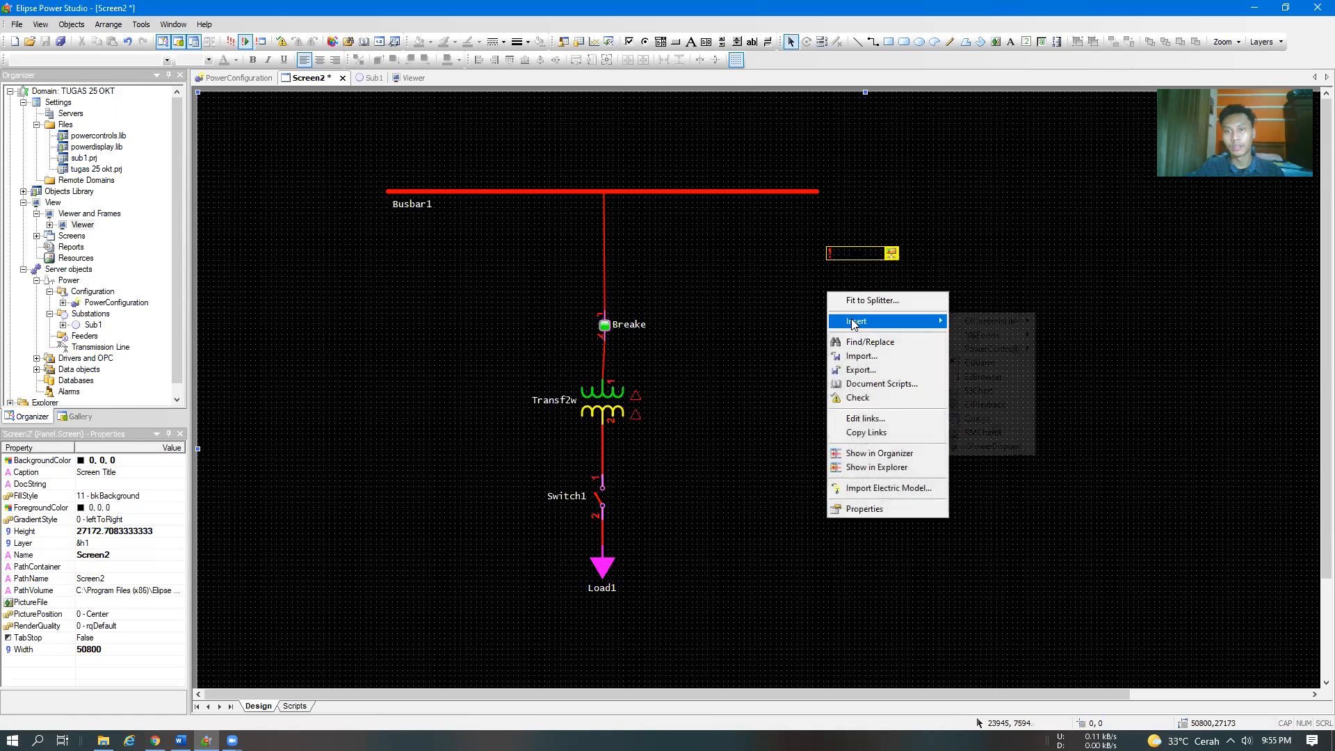
pyautogui.click(990, 445)
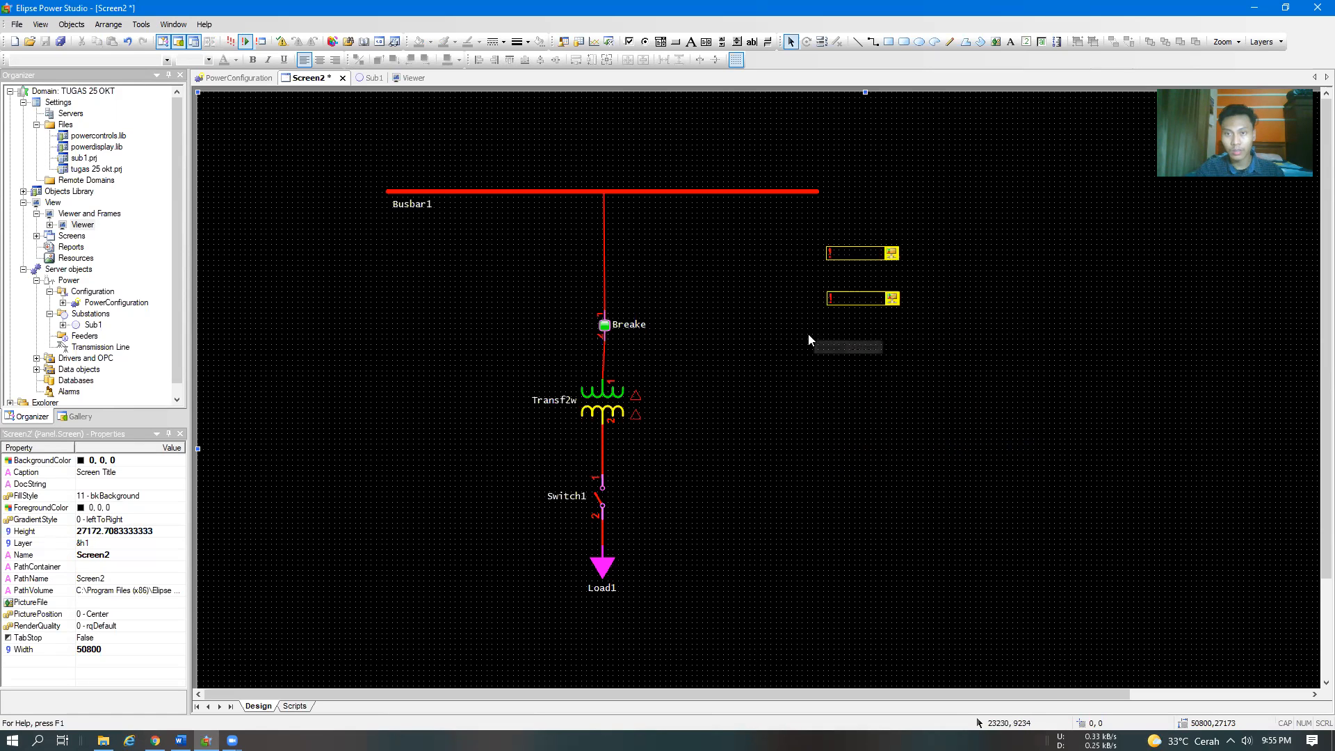
pyautogui.rightClick(826, 339)
pyautogui.moveTo(862, 367)
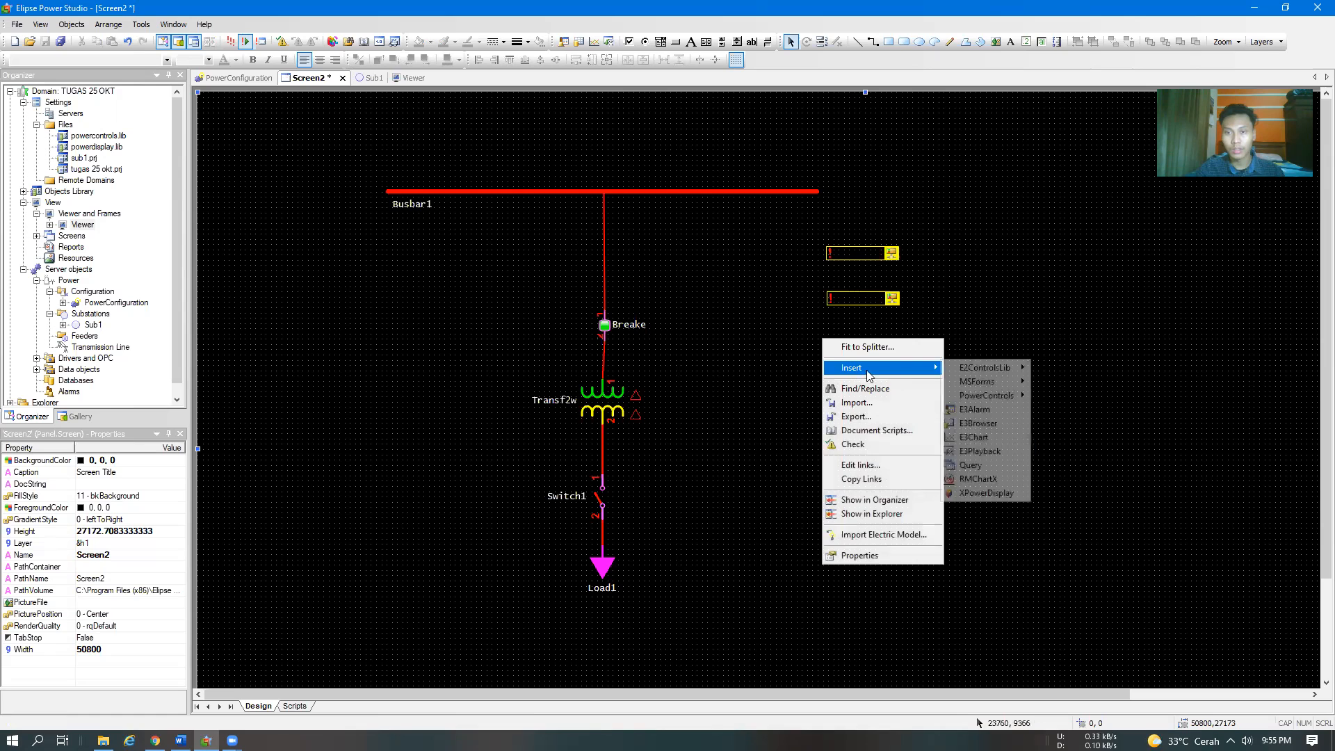
pyautogui.click(986, 491)
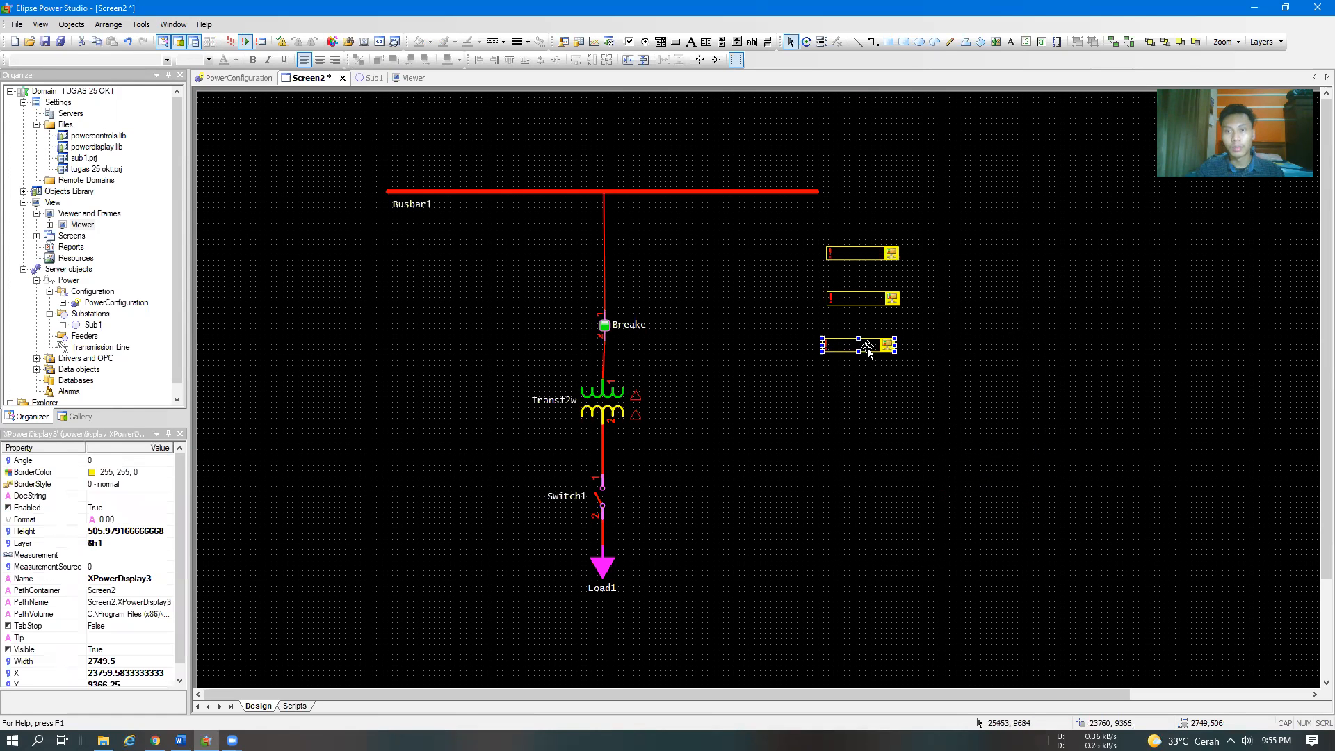
pyautogui.moveTo(868, 348); pyautogui.dragTo(872, 347)
pyautogui.click(916, 324)
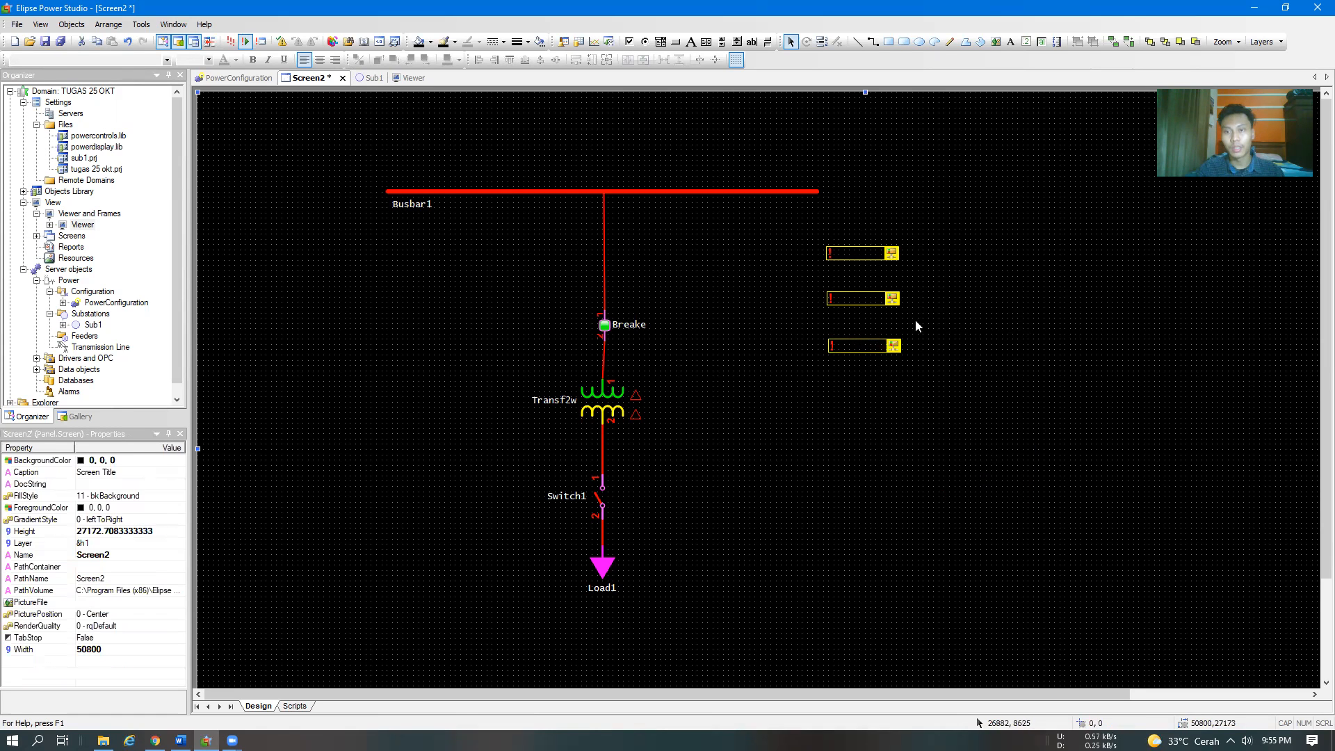
# Switch to the Word module and read step 32 on setting up the XPowerDisplay box through its properties
pyautogui.hotkey('alt', 'Tab')
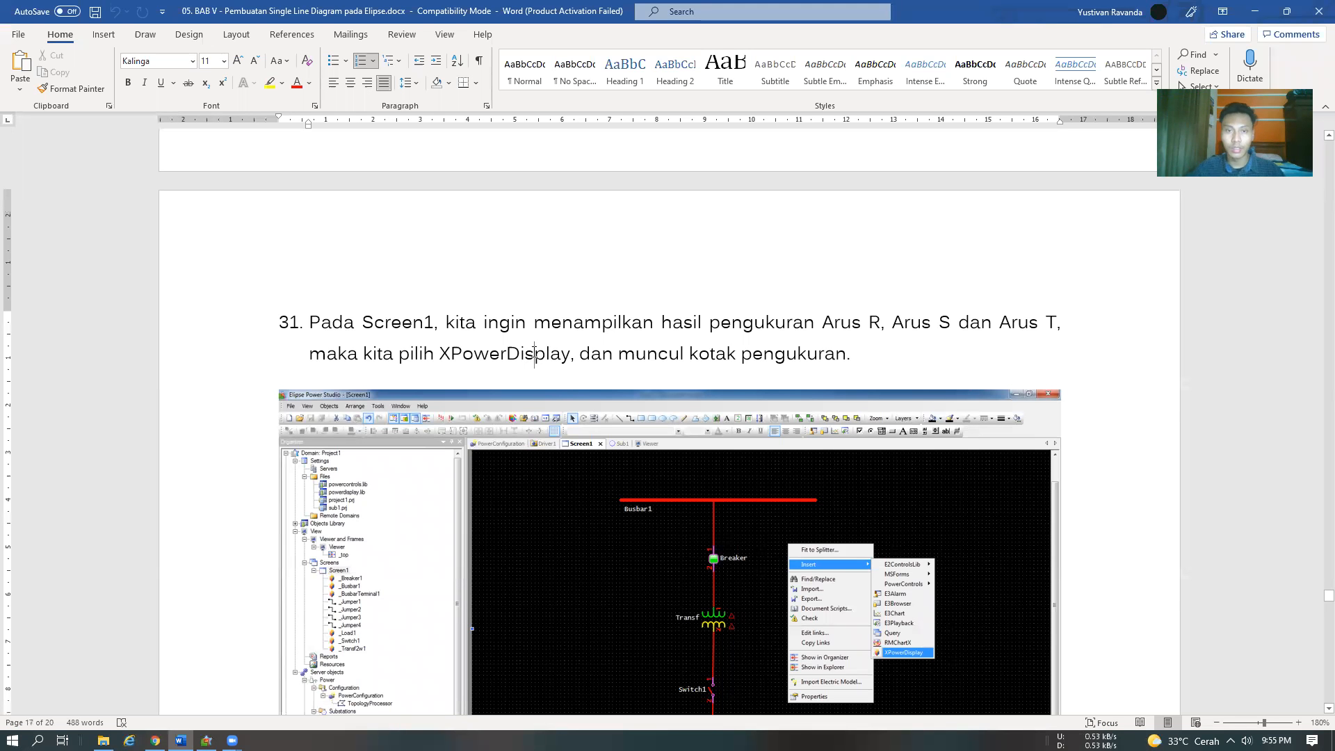
pyautogui.scroll(-8, 556, 358)
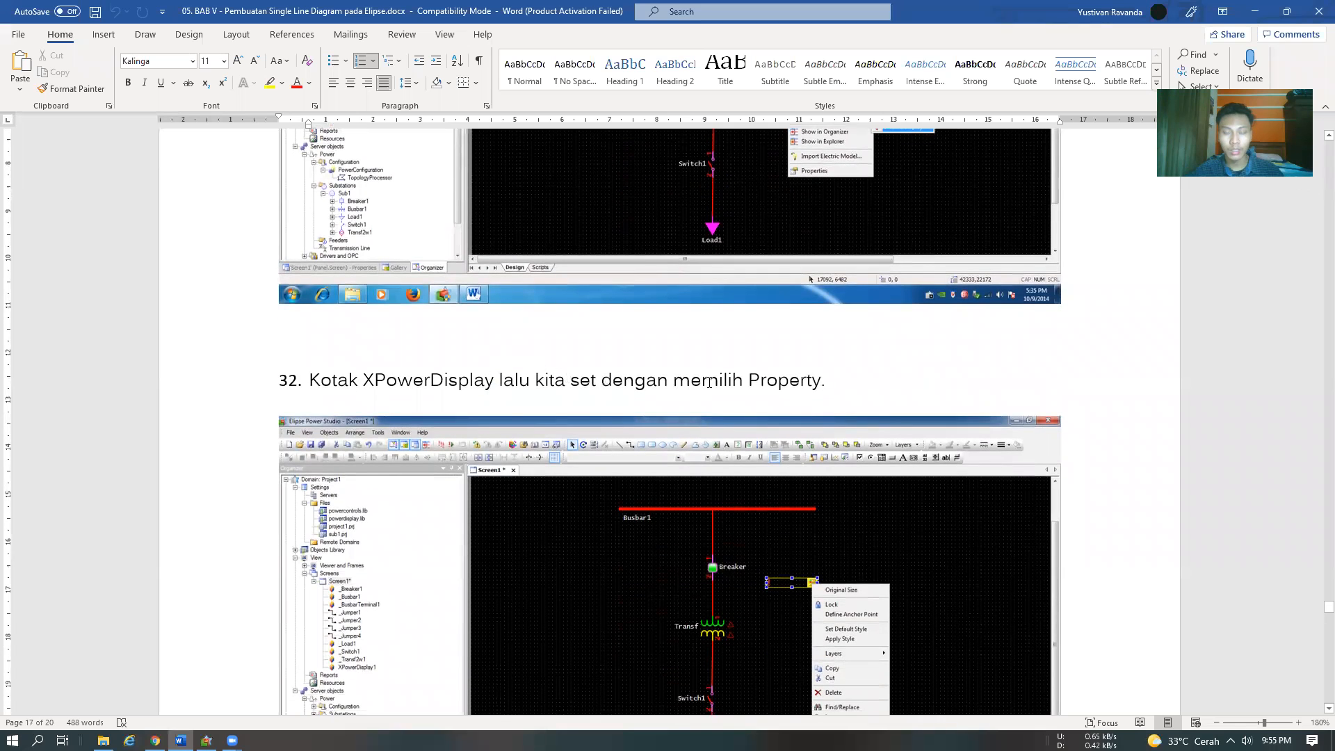
pyautogui.scroll(-4, 747, 376)
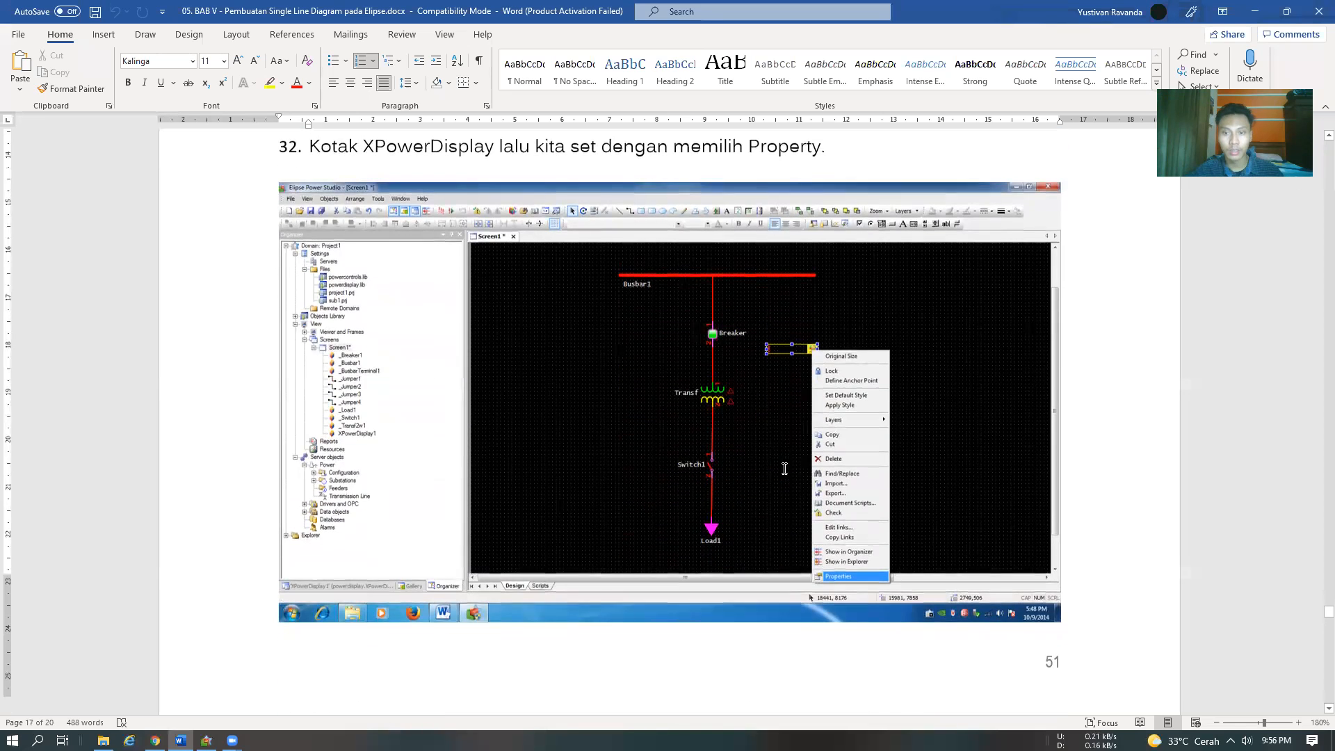
pyautogui.scroll(-5, 783, 466)
pyautogui.scroll(5, 783, 471)
# Switch to Elipse Power Studio and open the properties of the topmost XPowerDisplay box
pyautogui.hotkey('alt', 'Tab')
pyautogui.rightClick(860, 258)
pyautogui.click(903, 575)
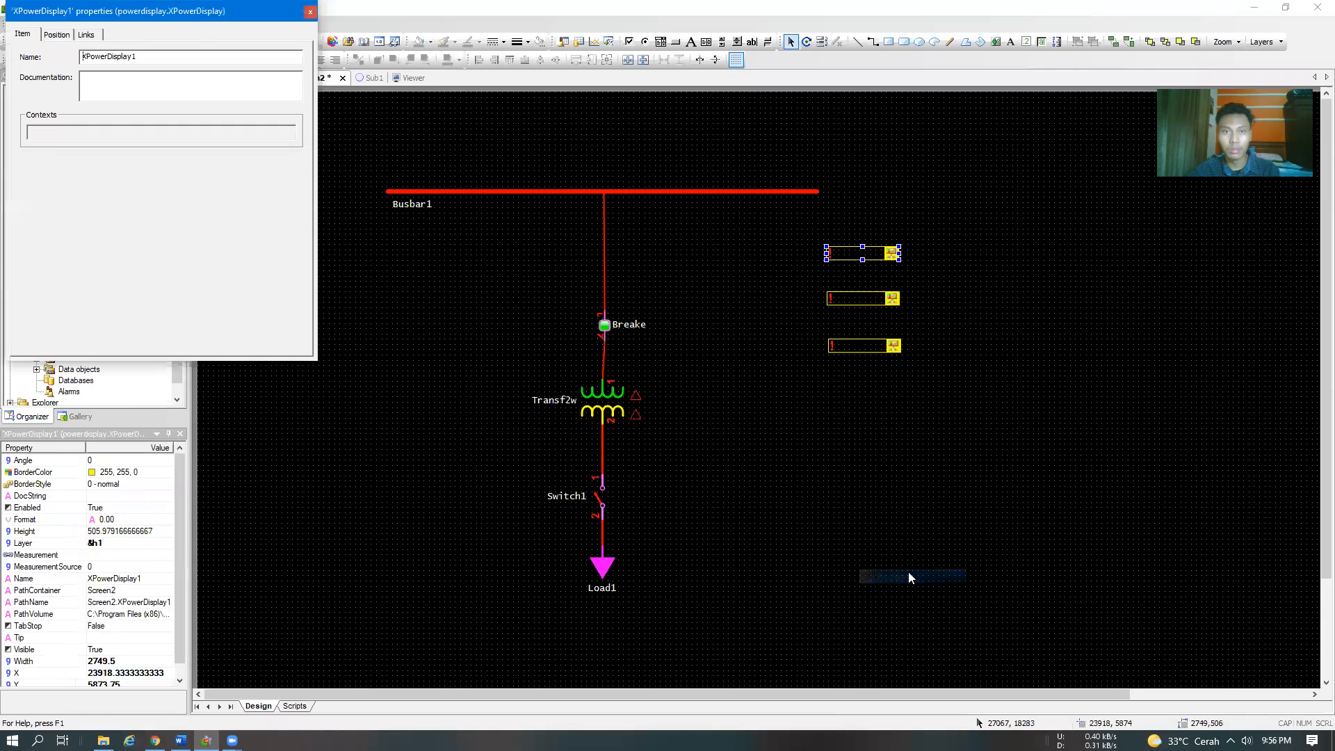
# Check step 33 of the Word module, and open the source browser for the Measurement link of XPowerDisplay1 in Elipse Power Studio
pyautogui.hotkey('alt', 'Tab')
pyautogui.scroll(-6, 488, 294)
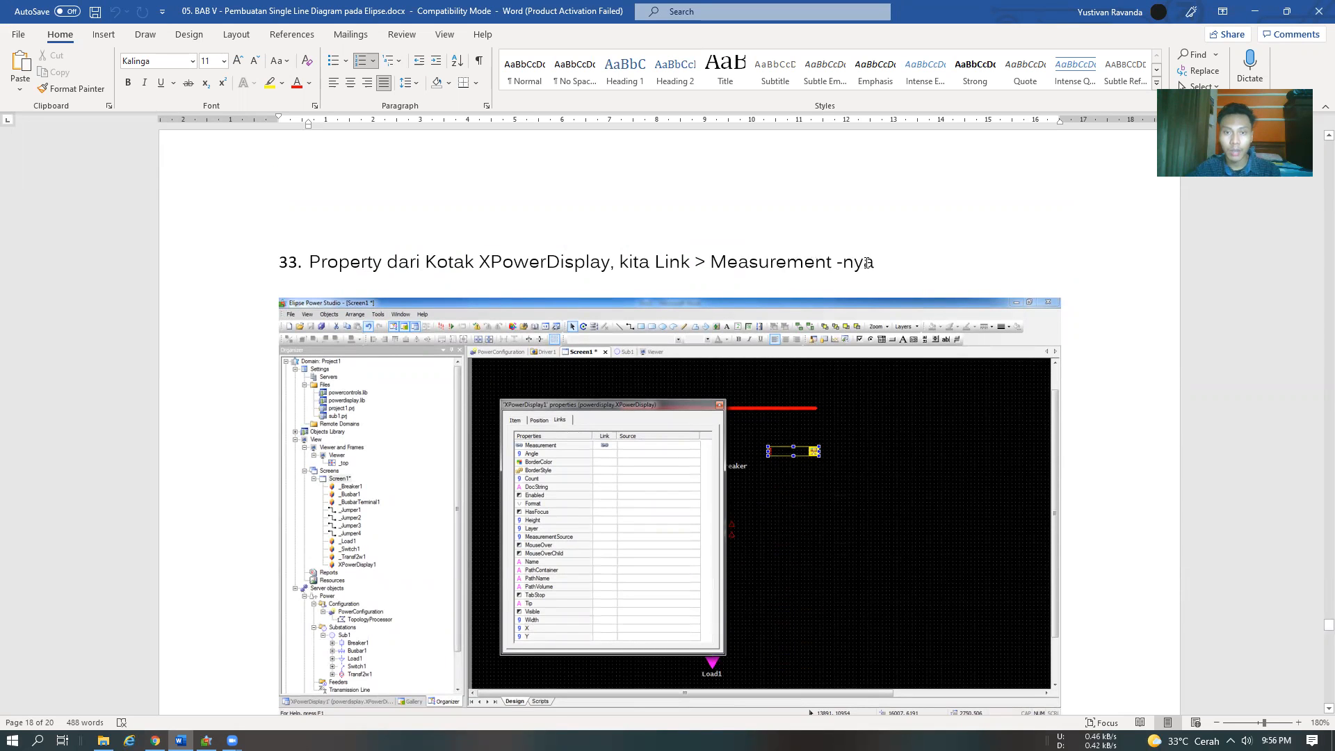
pyautogui.hotkey('alt', 'Tab')
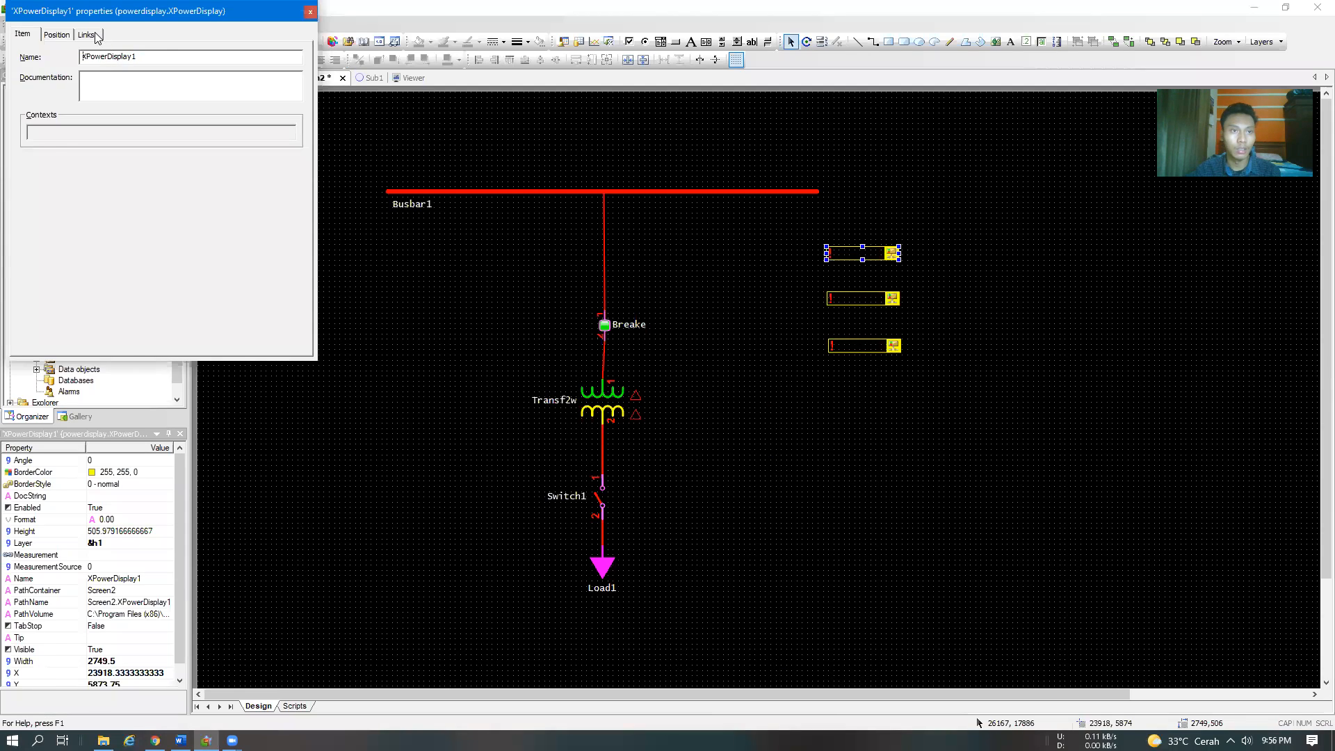
pyautogui.click(87, 34)
pyautogui.click(247, 71)
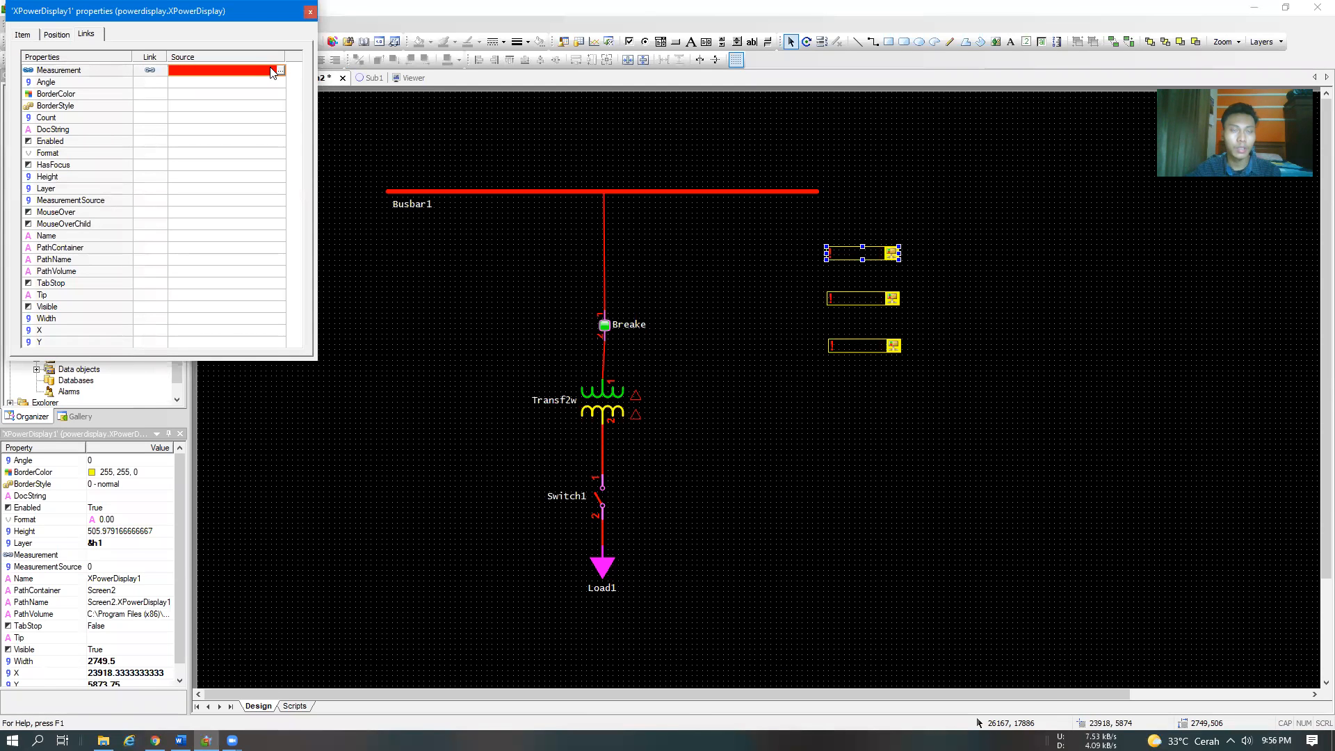
pyautogui.click(281, 71)
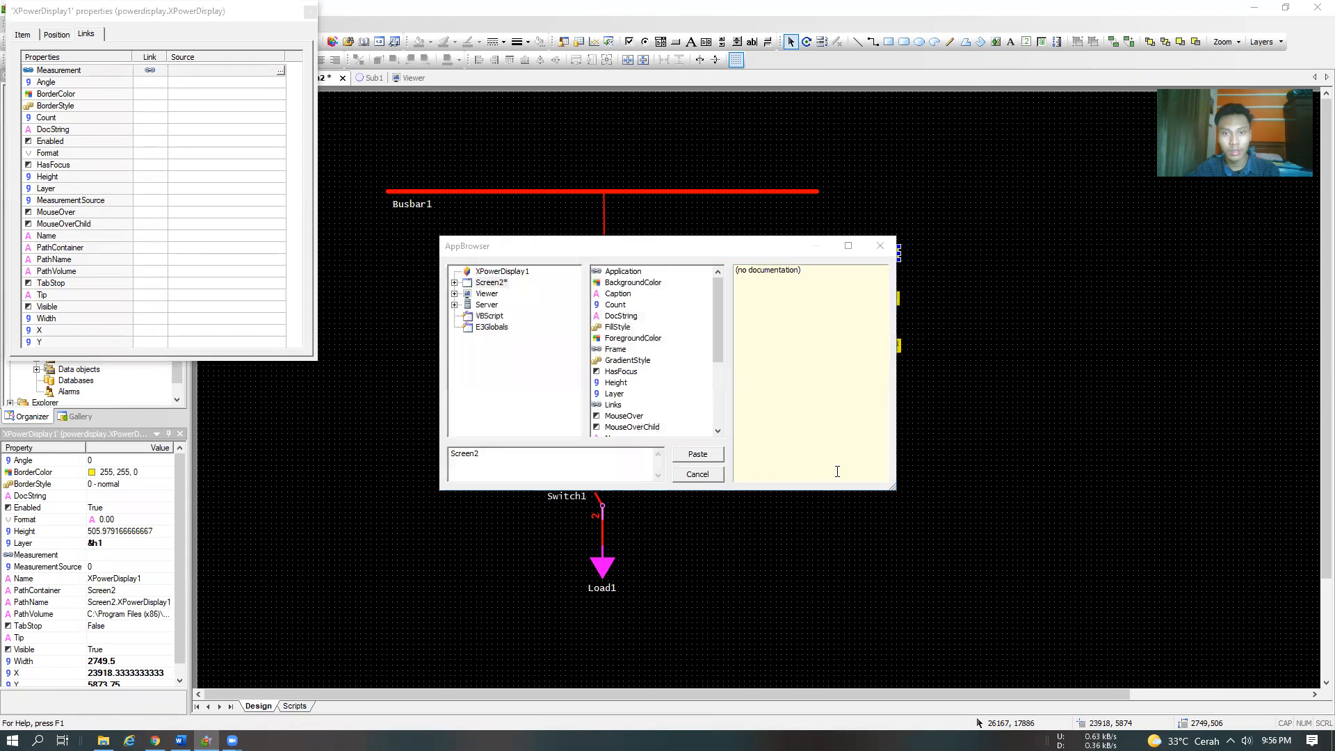
# Switch to the Word module and read step 34 on the source value for the Measurement link
pyautogui.hotkey('alt', 'Tab')
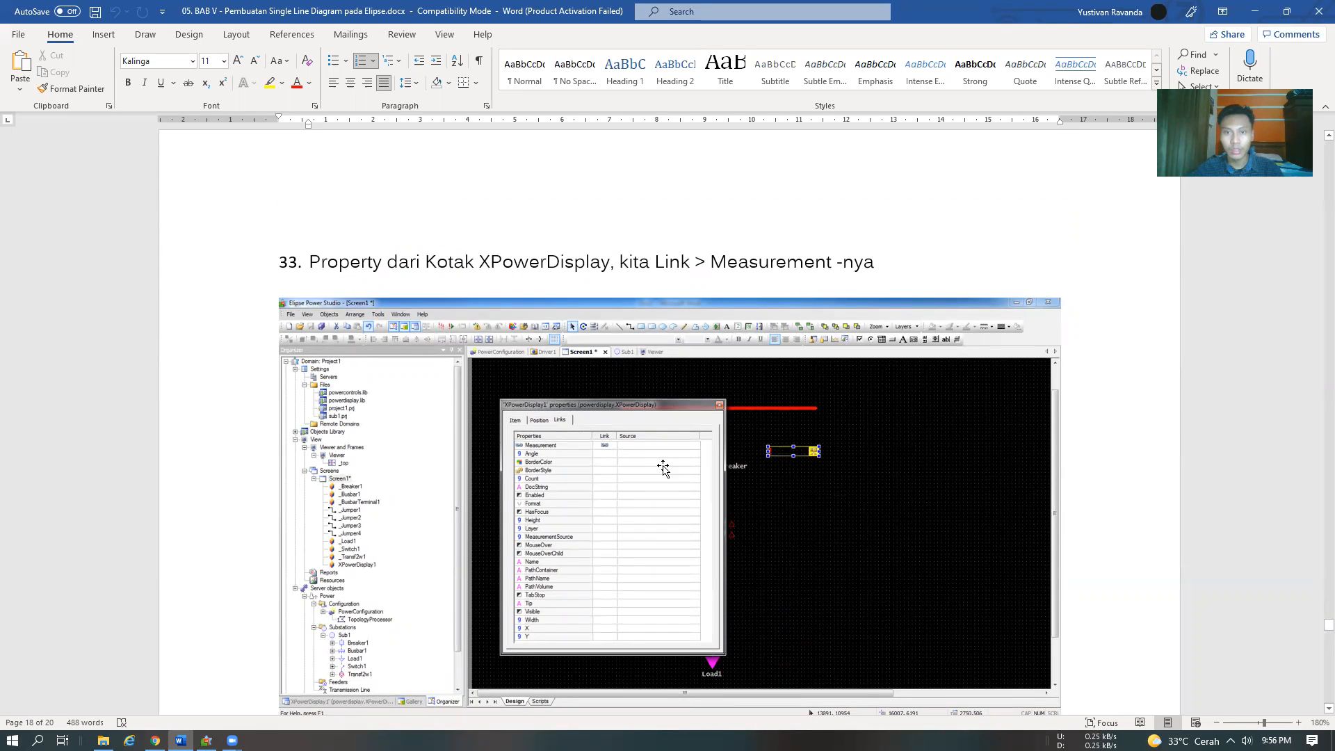
pyautogui.scroll(-4, 626, 423)
pyautogui.scroll(-2, 621, 411)
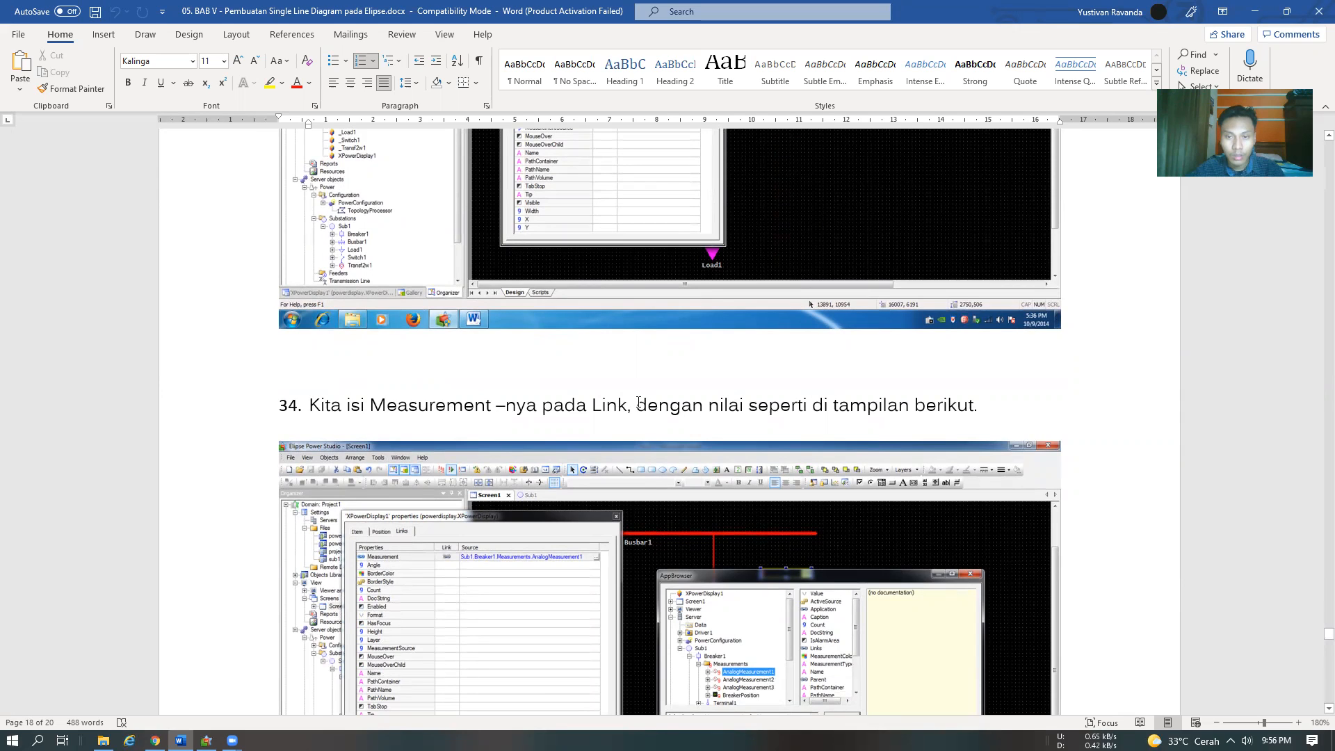
pyautogui.scroll(-3, 638, 404)
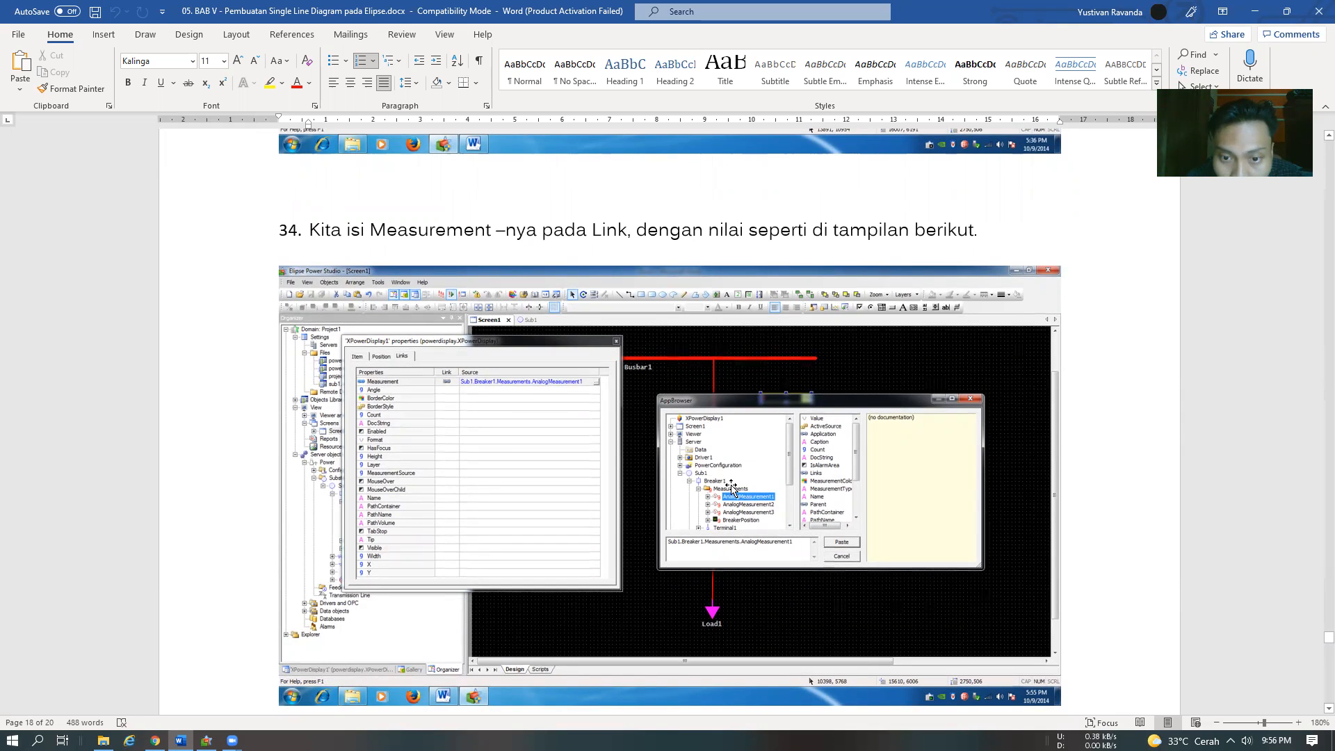
# Switch to Elipse Power Studio and expand the source browser down to the measurements of Breaker1 in Sub1
pyautogui.moveTo(205, 741)
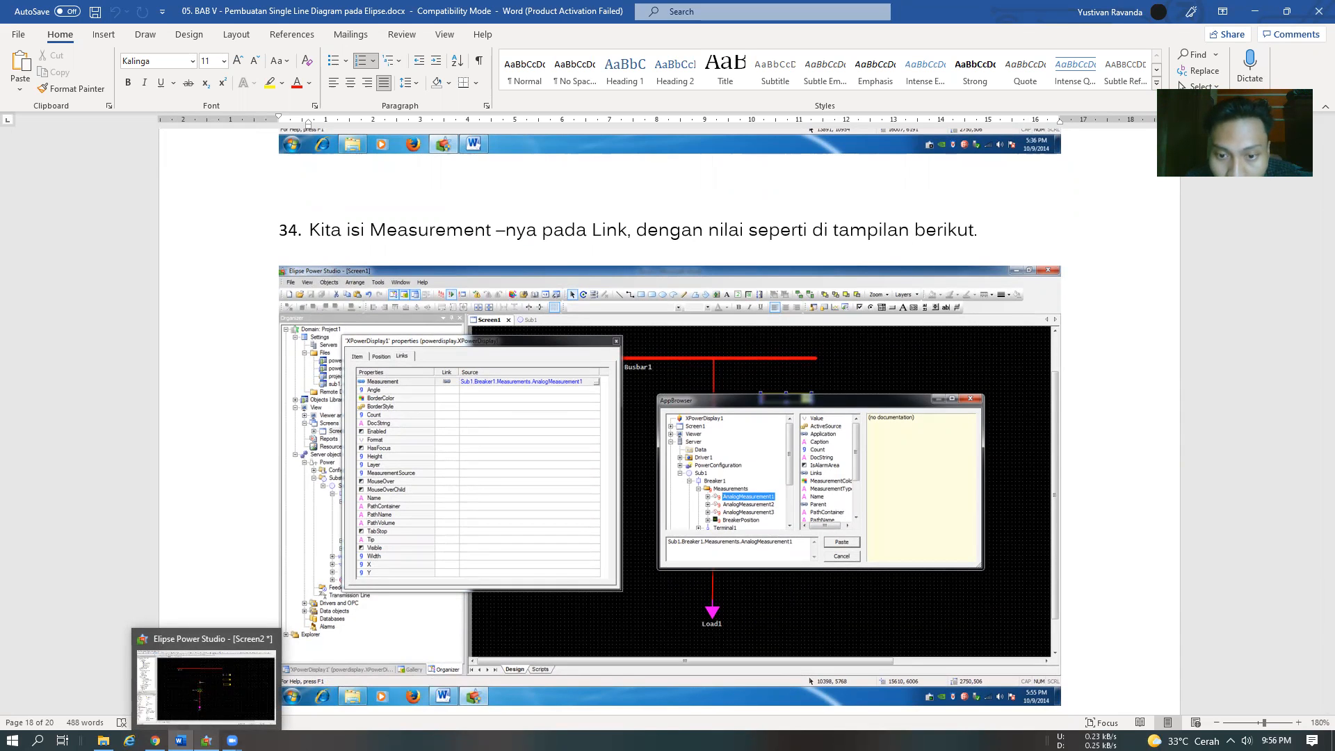
pyautogui.click(206, 740)
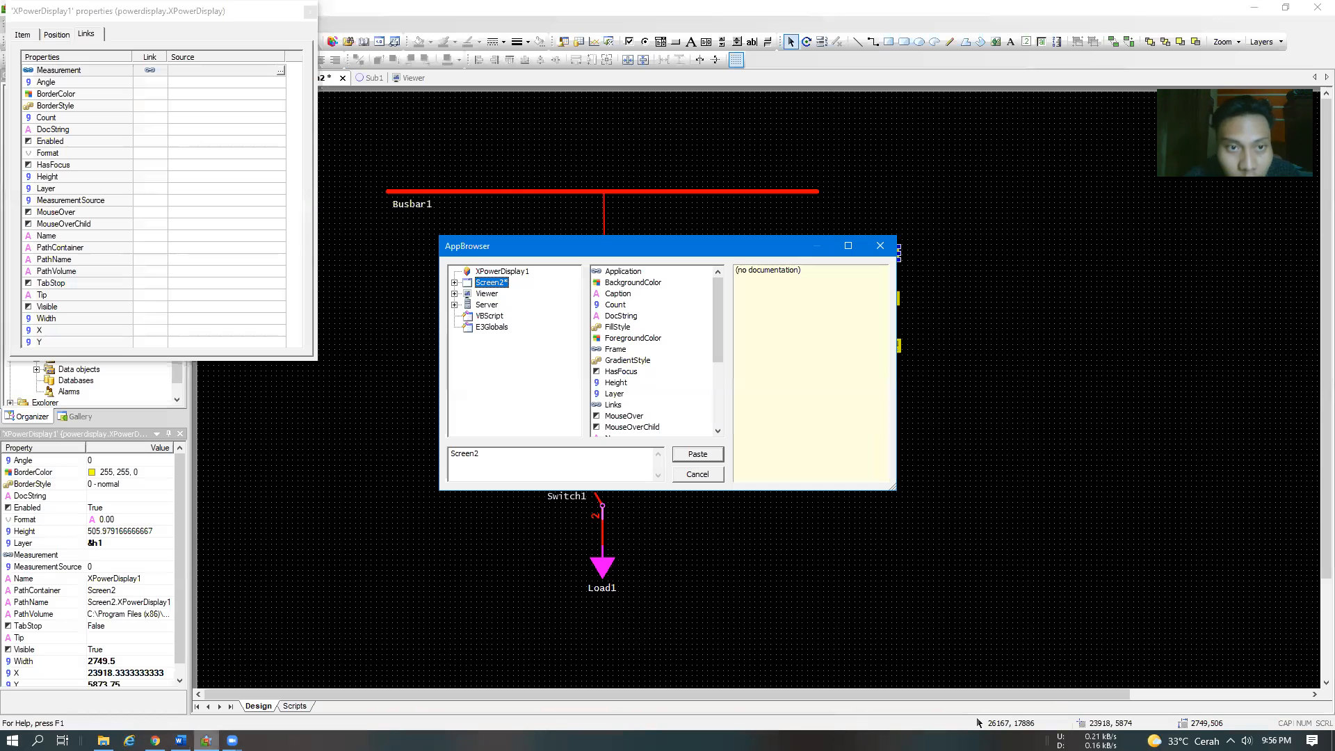
pyautogui.click(454, 305)
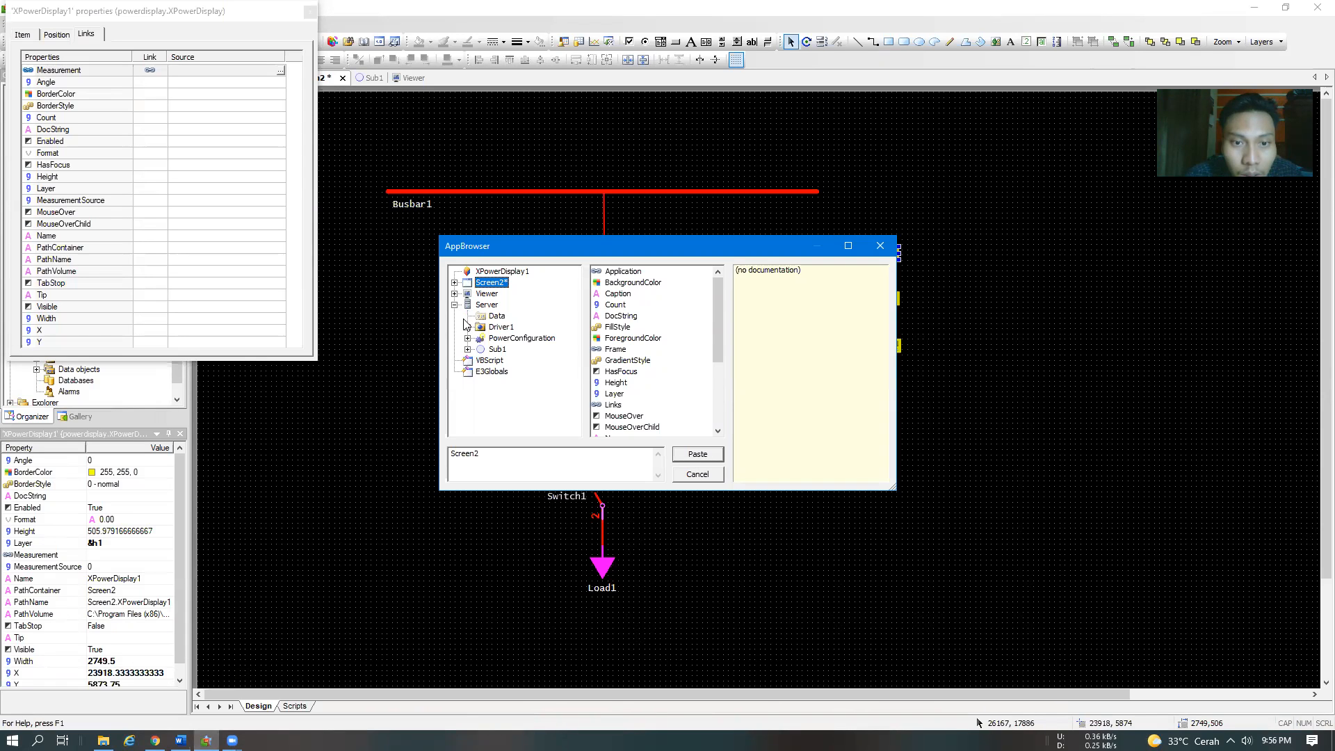
pyautogui.click(468, 349)
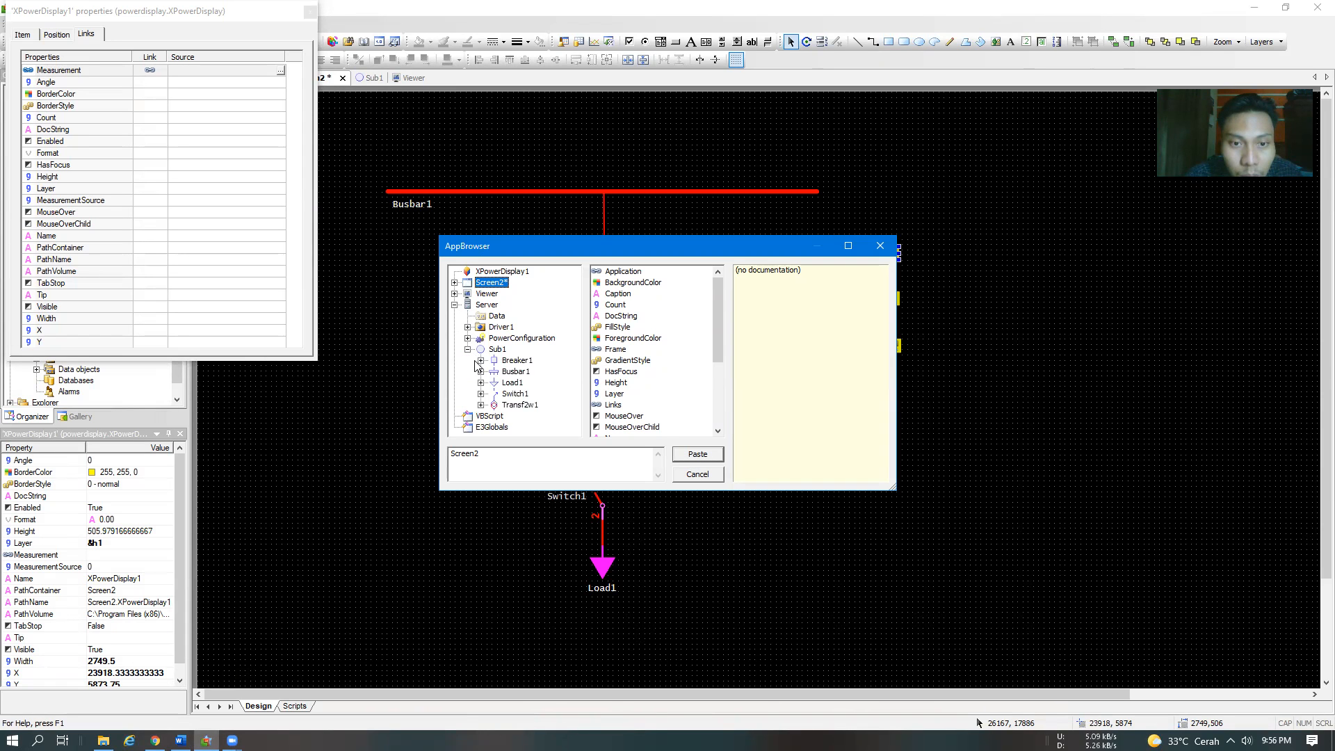
pyautogui.click(480, 360)
pyautogui.click(492, 372)
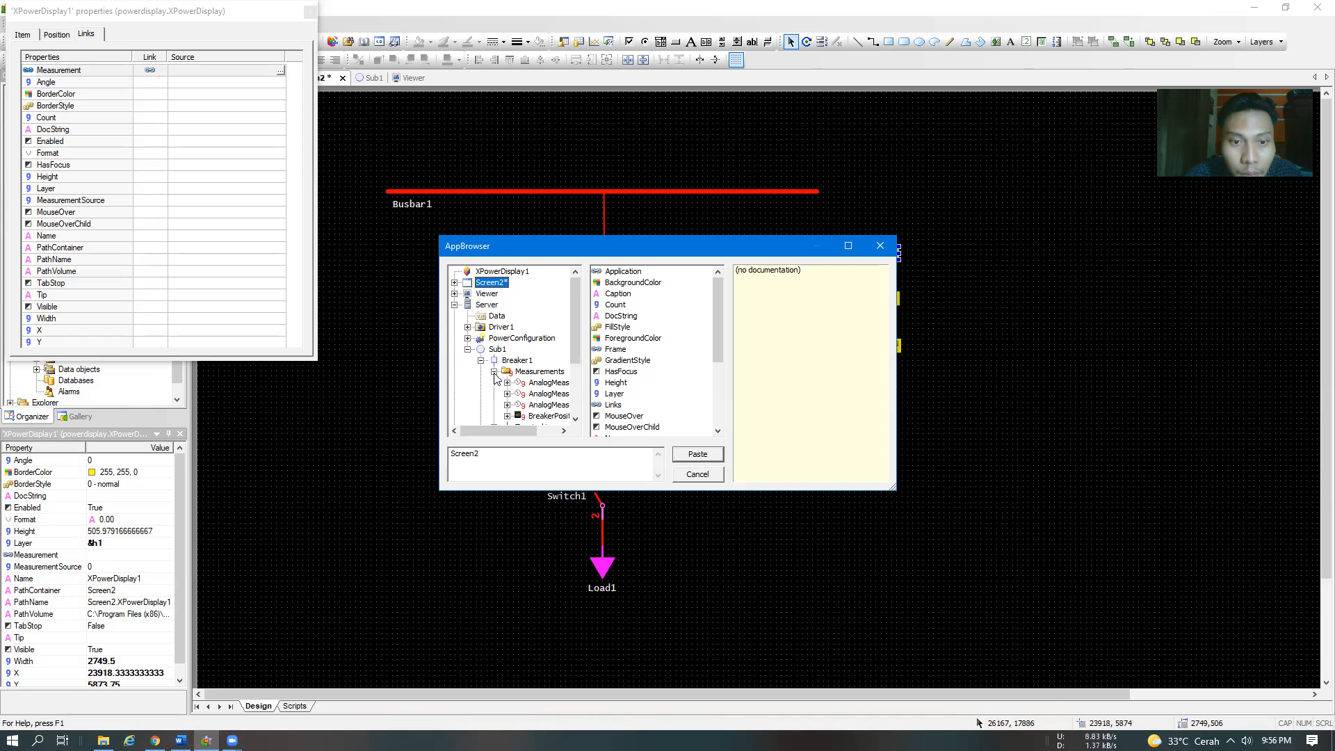
pyautogui.moveTo(522, 428); pyautogui.dragTo(550, 440)
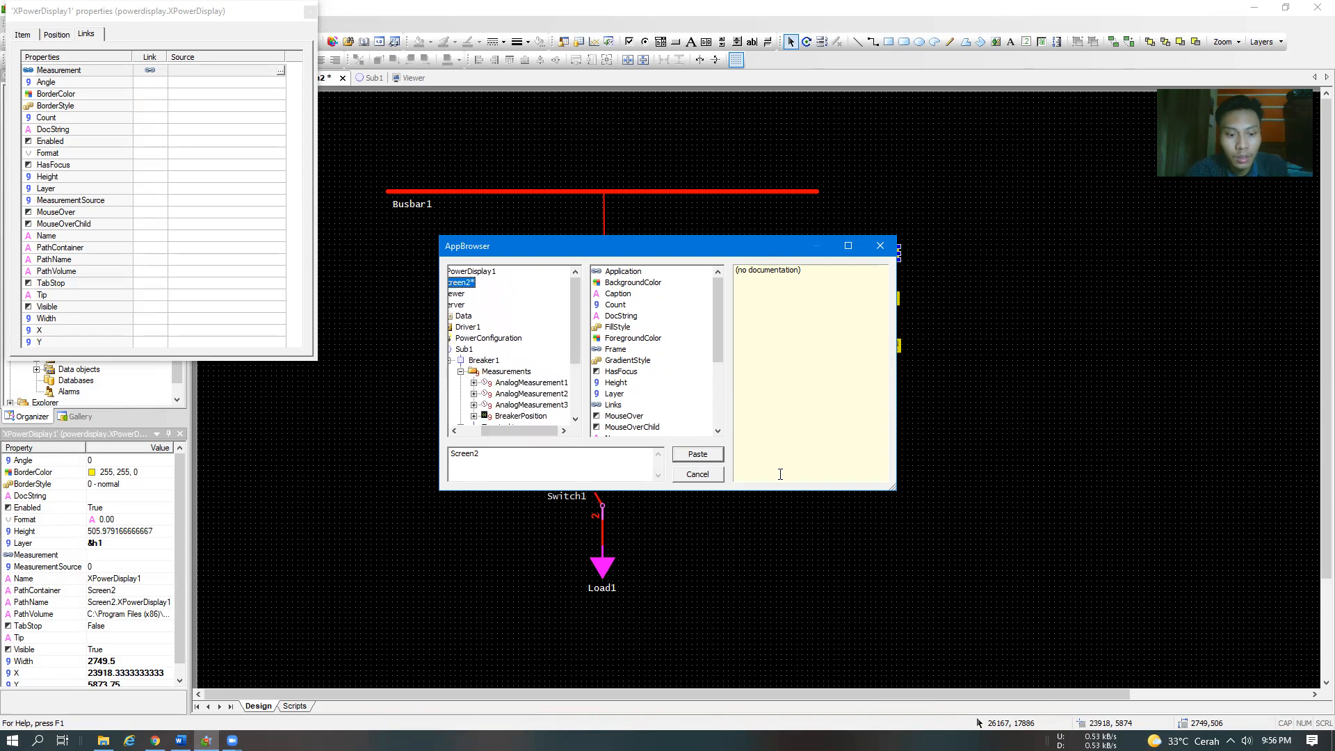
# Switch to the Word module and check in step 34 which Breaker1 measurement XPowerDisplay1 uses
pyautogui.hotkey('alt', 'Tab')
pyautogui.scroll(-10, 802, 532)
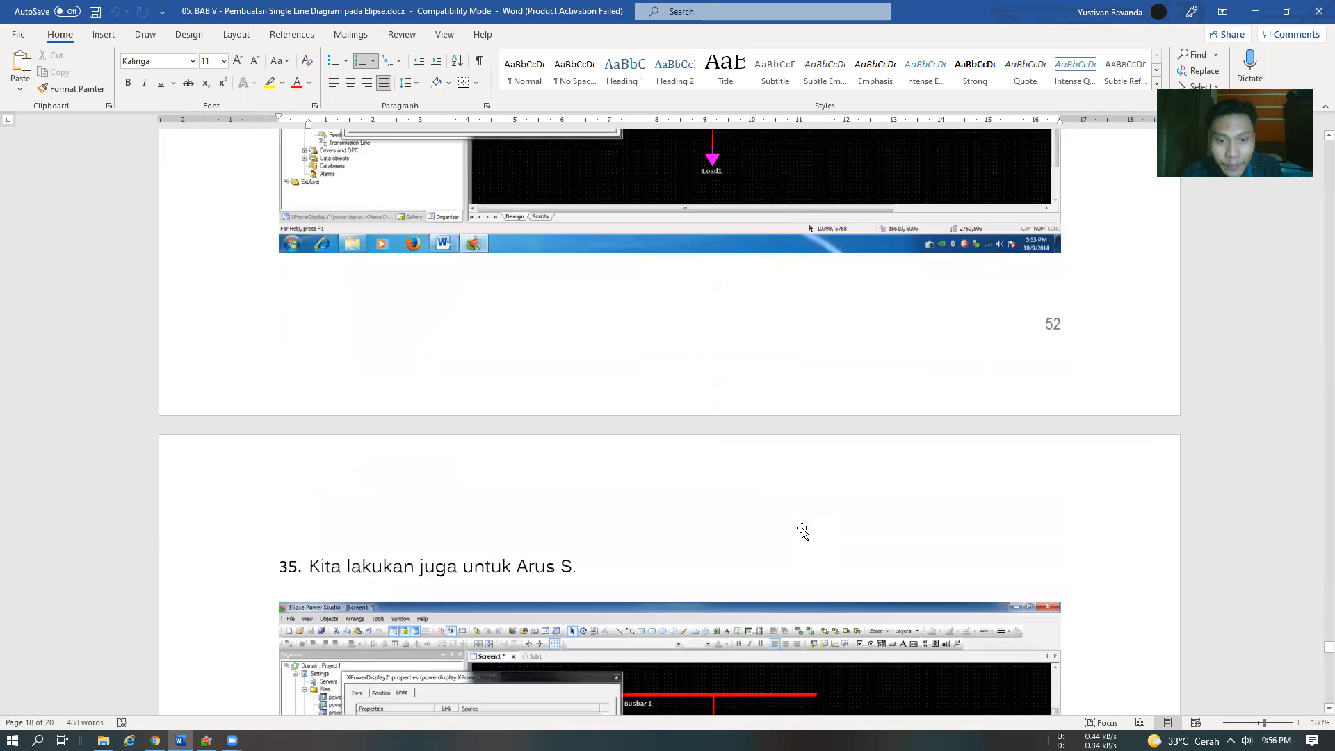
pyautogui.scroll(4, 768, 517)
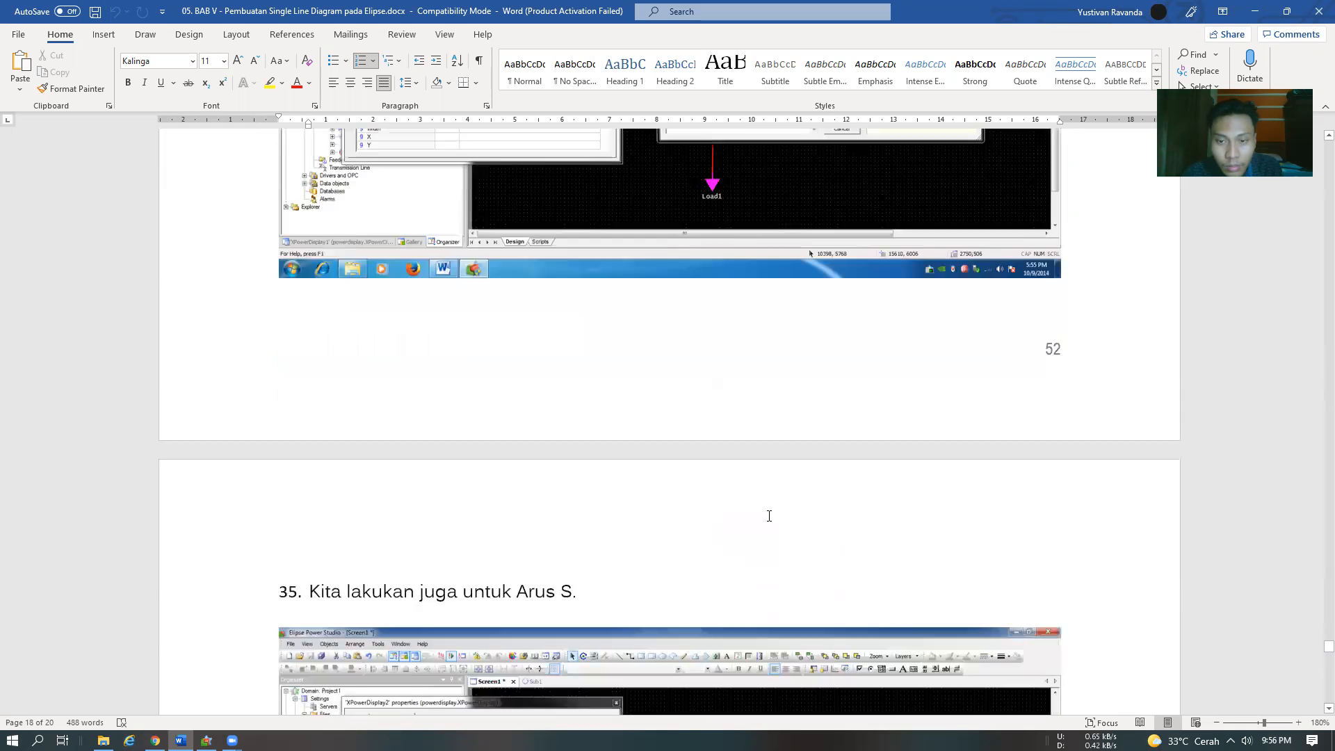
pyautogui.scroll(-7, 769, 518)
pyautogui.hotkey('alt', 'Tab')
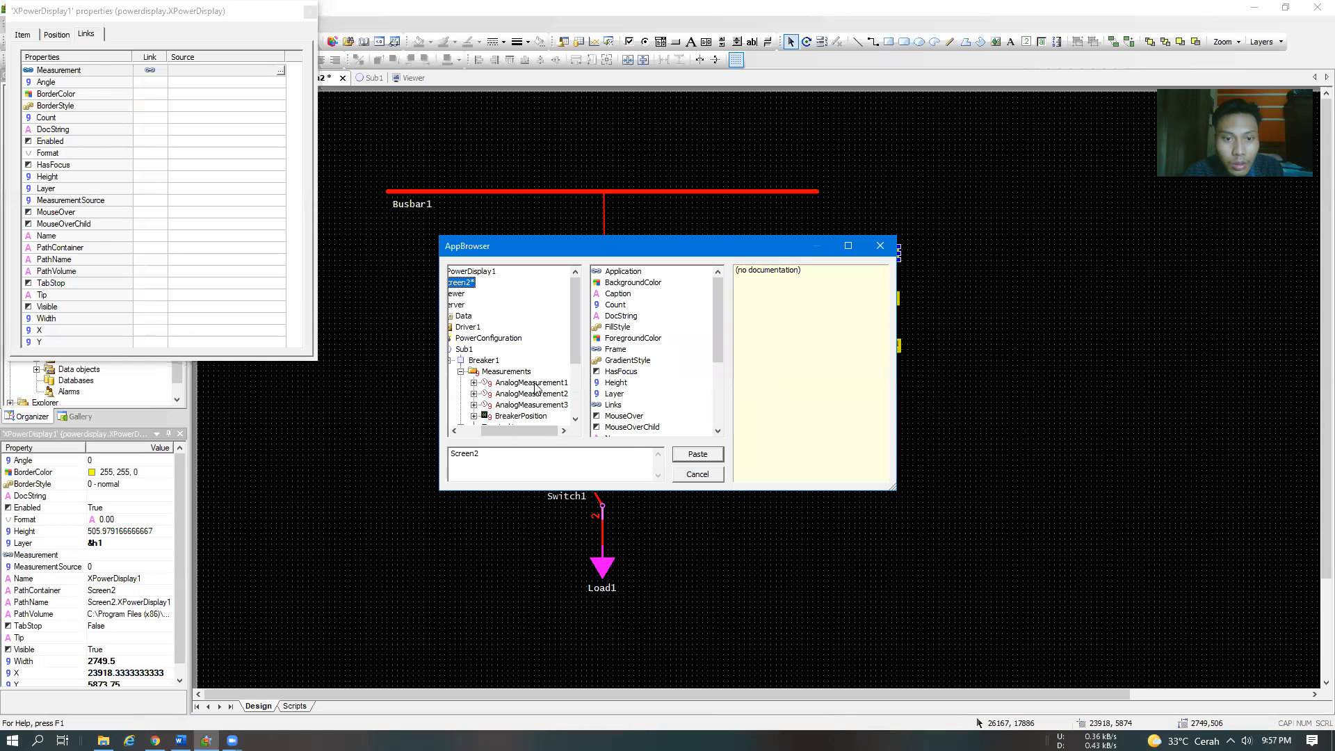
pyautogui.hotkey('alt', 'Tab')
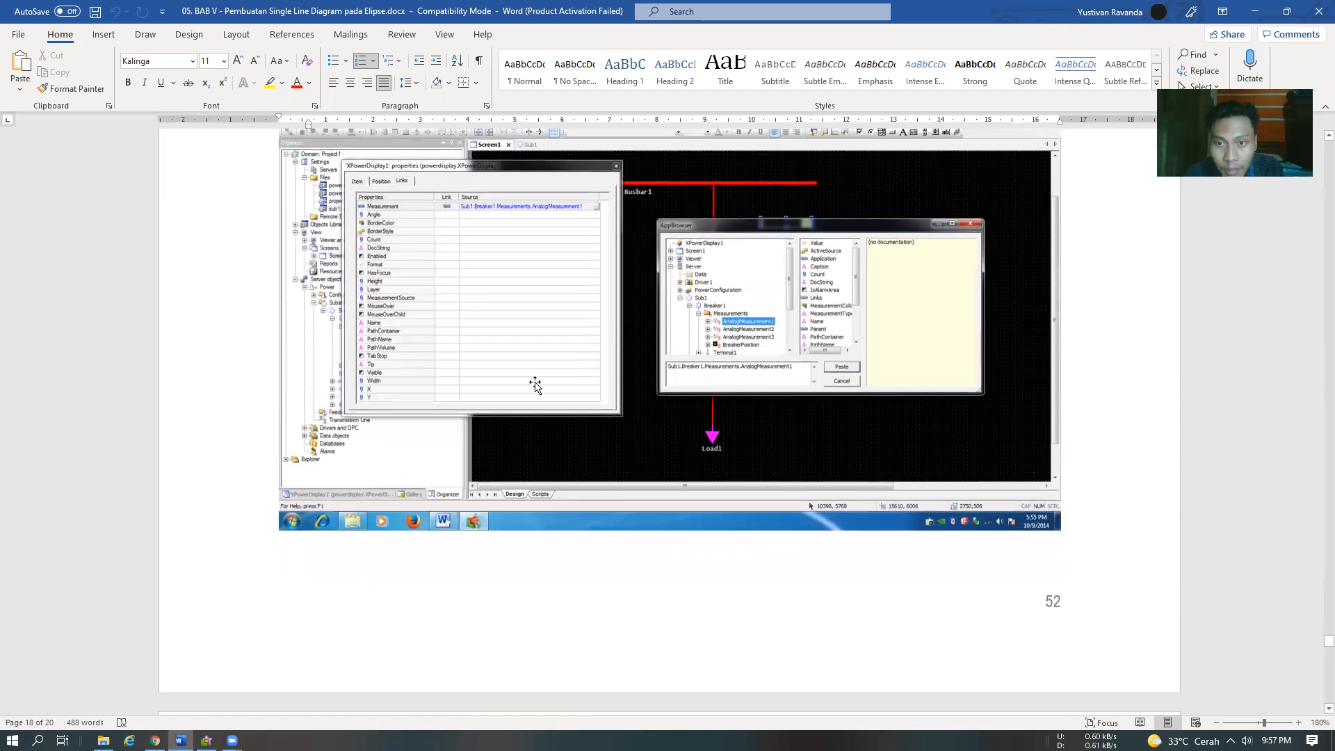
pyautogui.hotkey('alt', 'Tab')
# In Elipse Power Studio, link XPowerDisplay1's Measurement to Sub1.Breaker1.Measurements.AnalogMeasurement1 and close its properties
pyautogui.hotkey('alt', 'Tab')
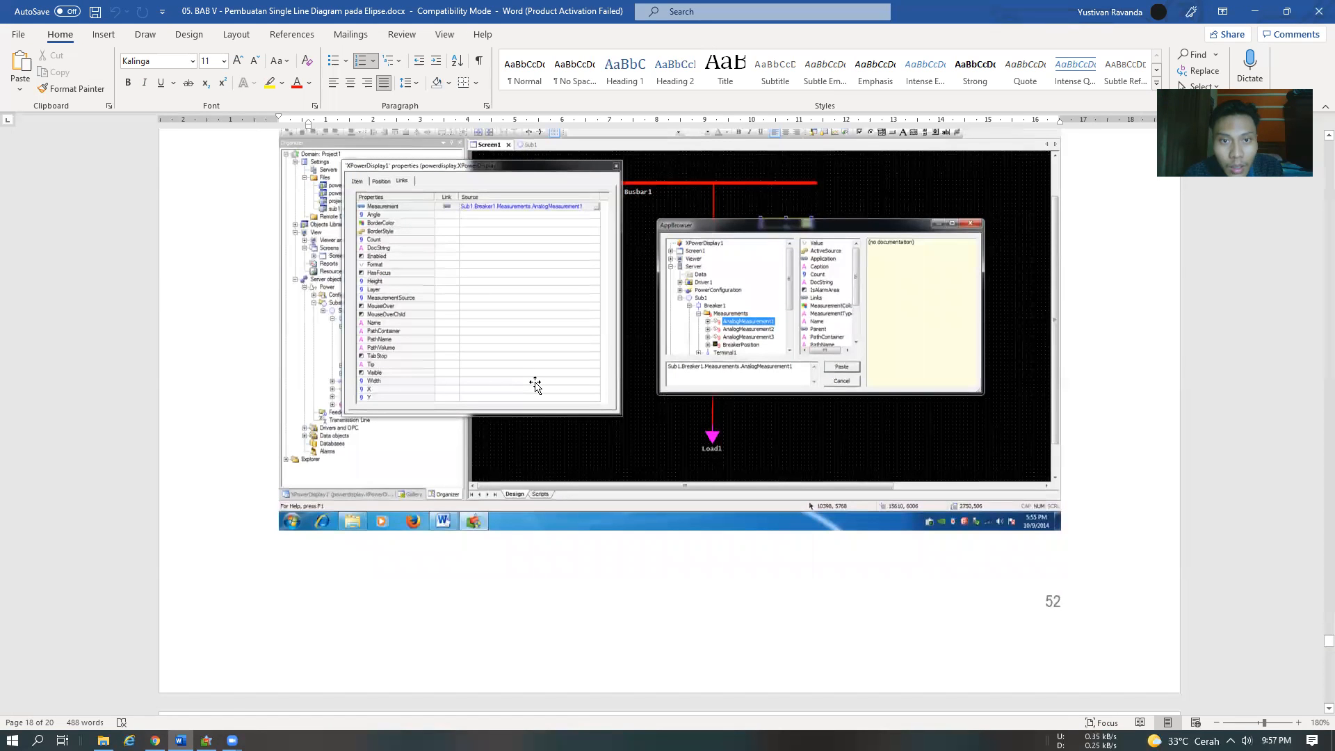
pyautogui.hotkey('alt', 'Tab')
pyautogui.click(532, 382)
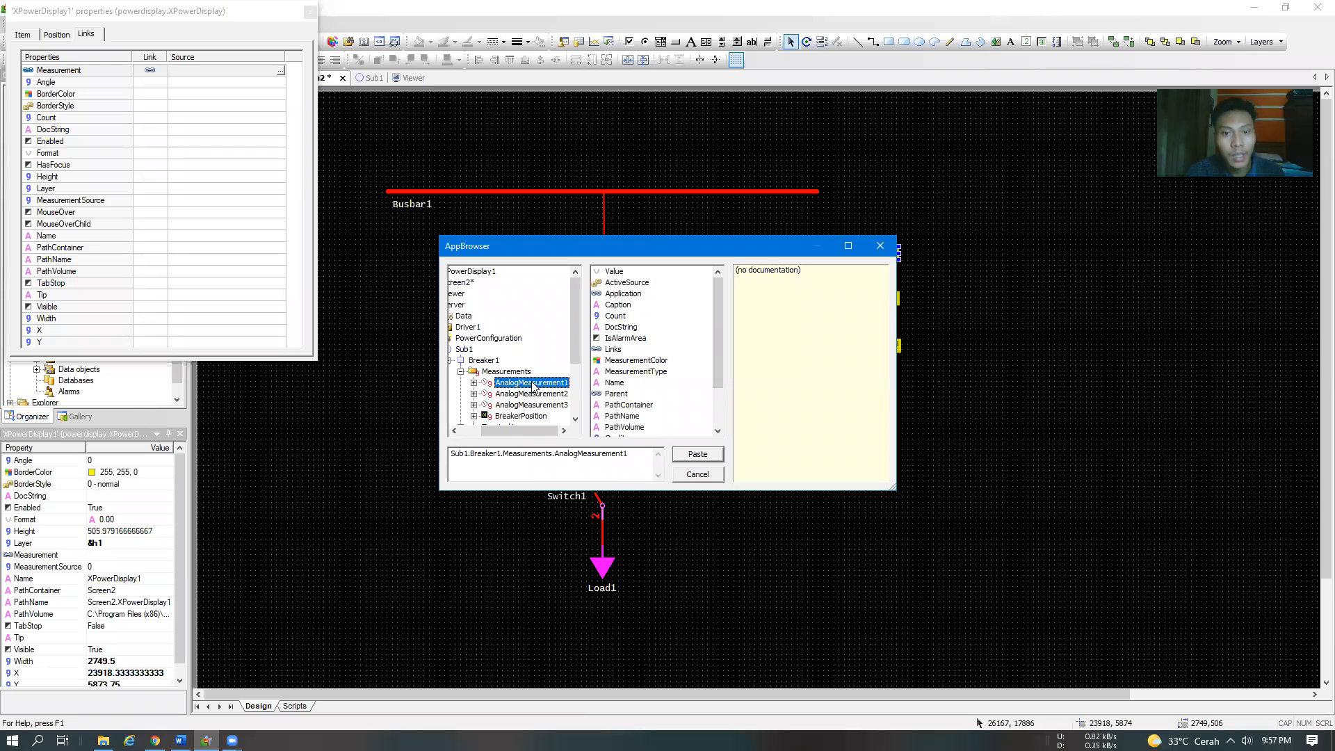
pyautogui.click(696, 453)
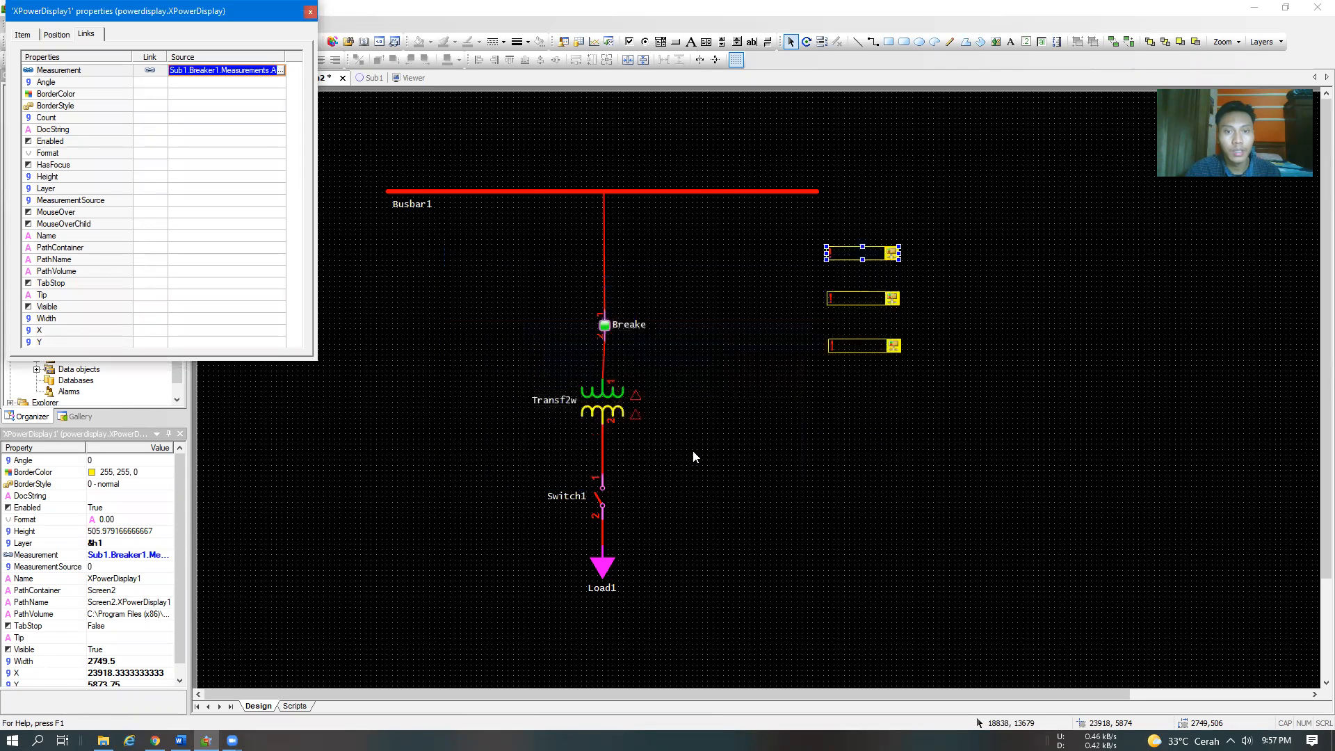
pyautogui.click(310, 12)
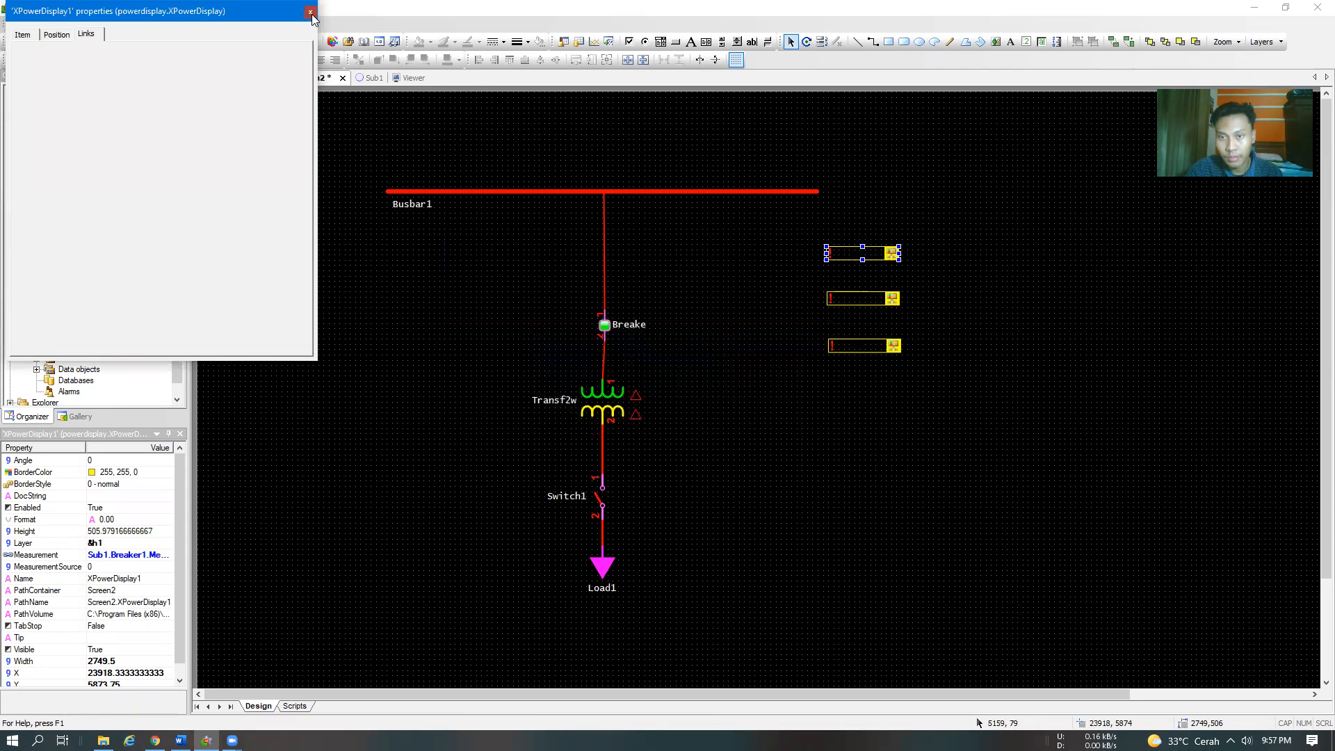
# Link the middle XPowerDisplay box's Measurement to Sub1.Breaker1.Measurements.AnalogMeasurement2 and close its properties
pyautogui.rightClick(868, 300)
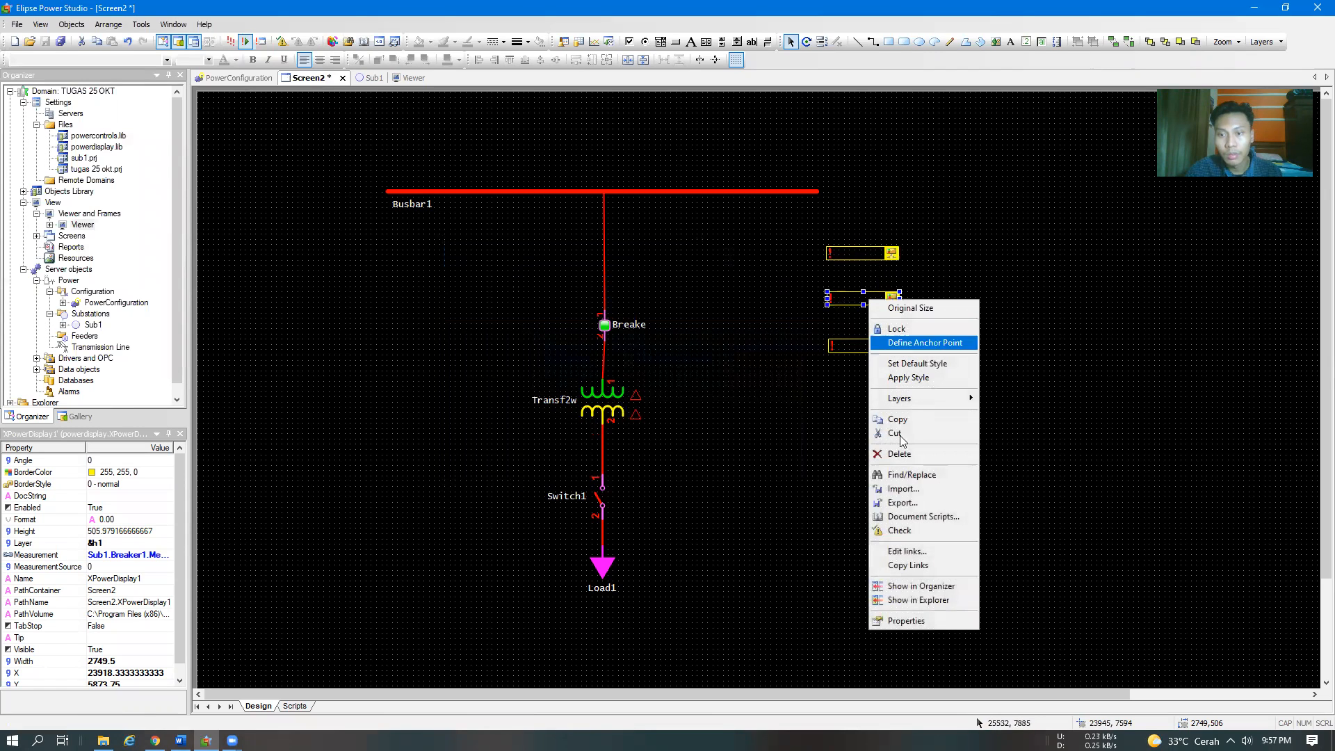
pyautogui.click(905, 620)
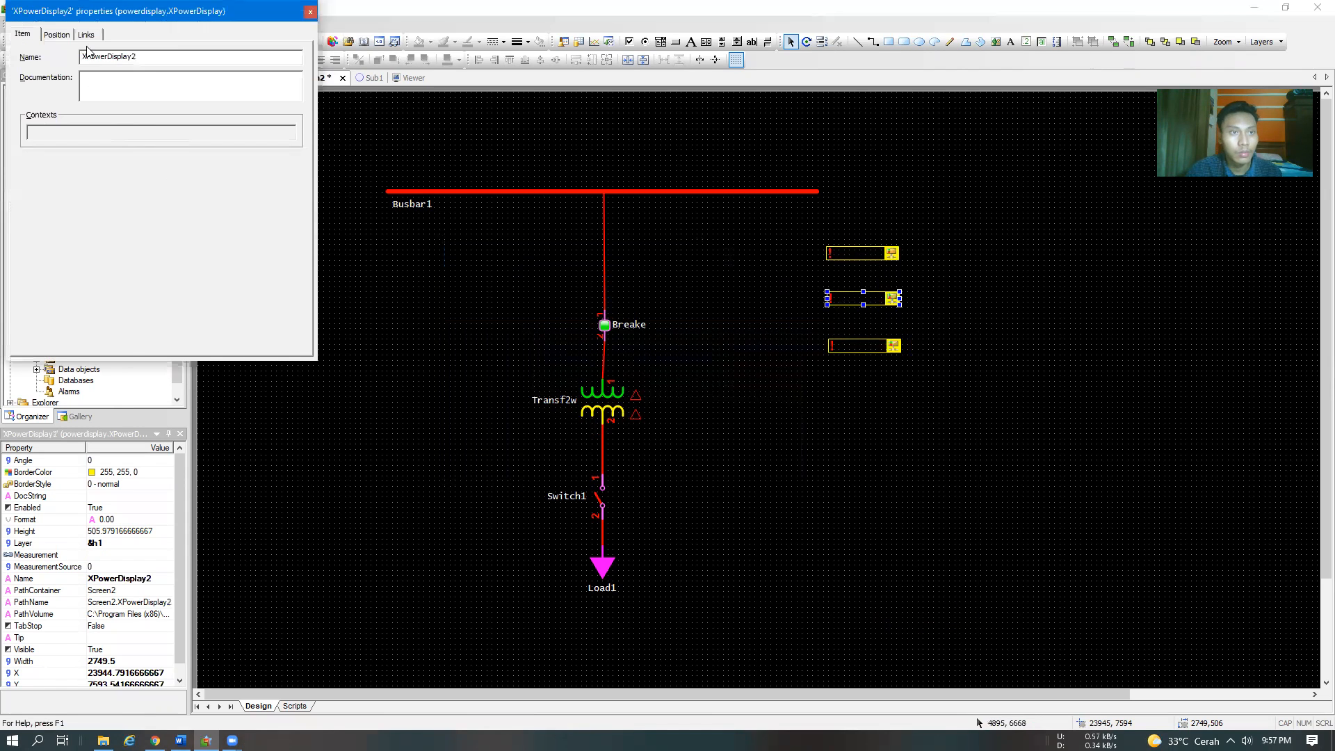
pyautogui.click(87, 37)
pyautogui.click(281, 70)
pyautogui.click(280, 70)
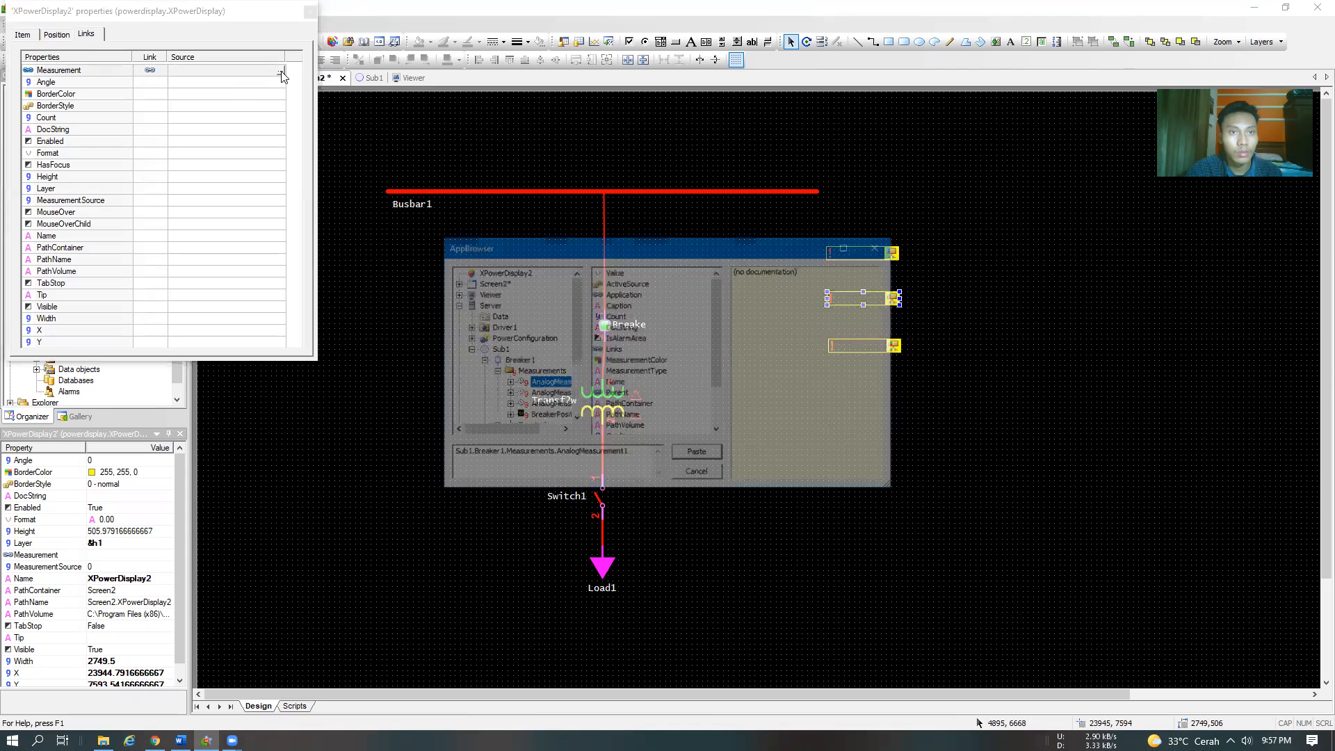
pyautogui.click(549, 394)
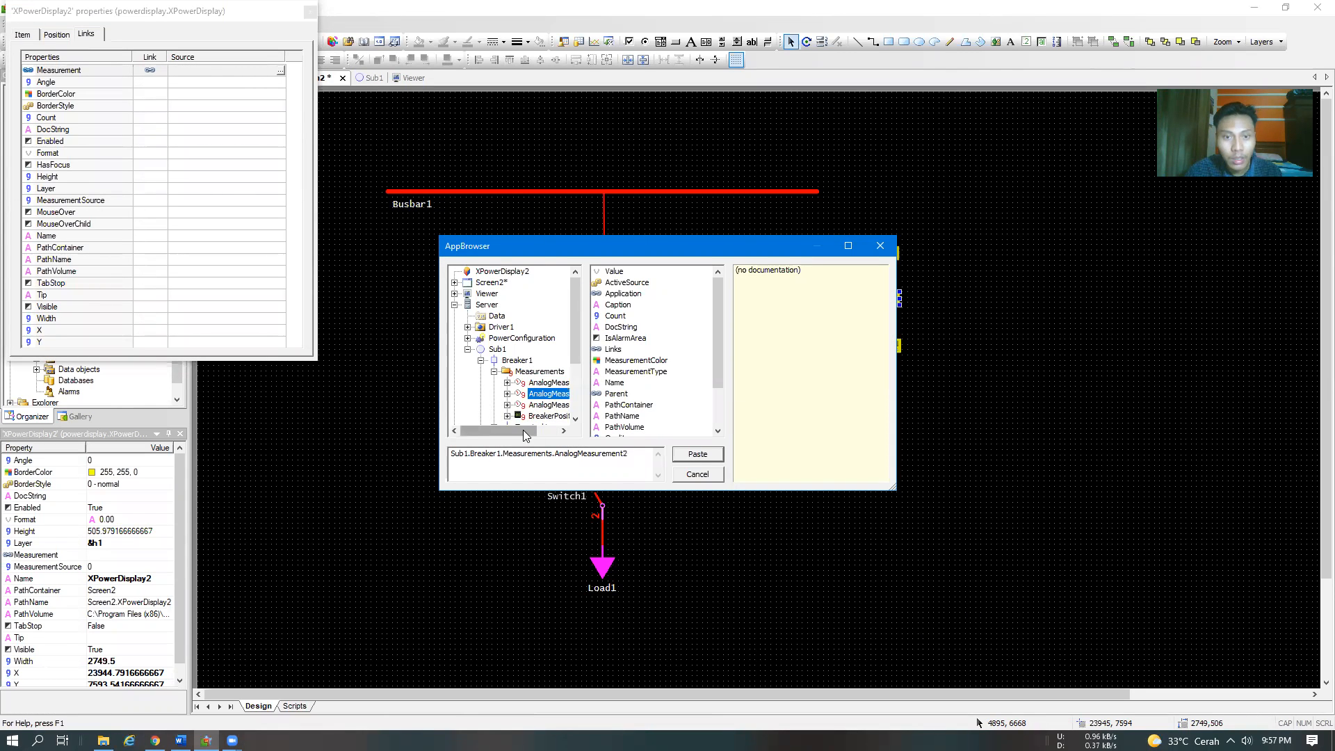
pyautogui.moveTo(517, 430); pyautogui.dragTo(574, 436)
pyautogui.click(704, 459)
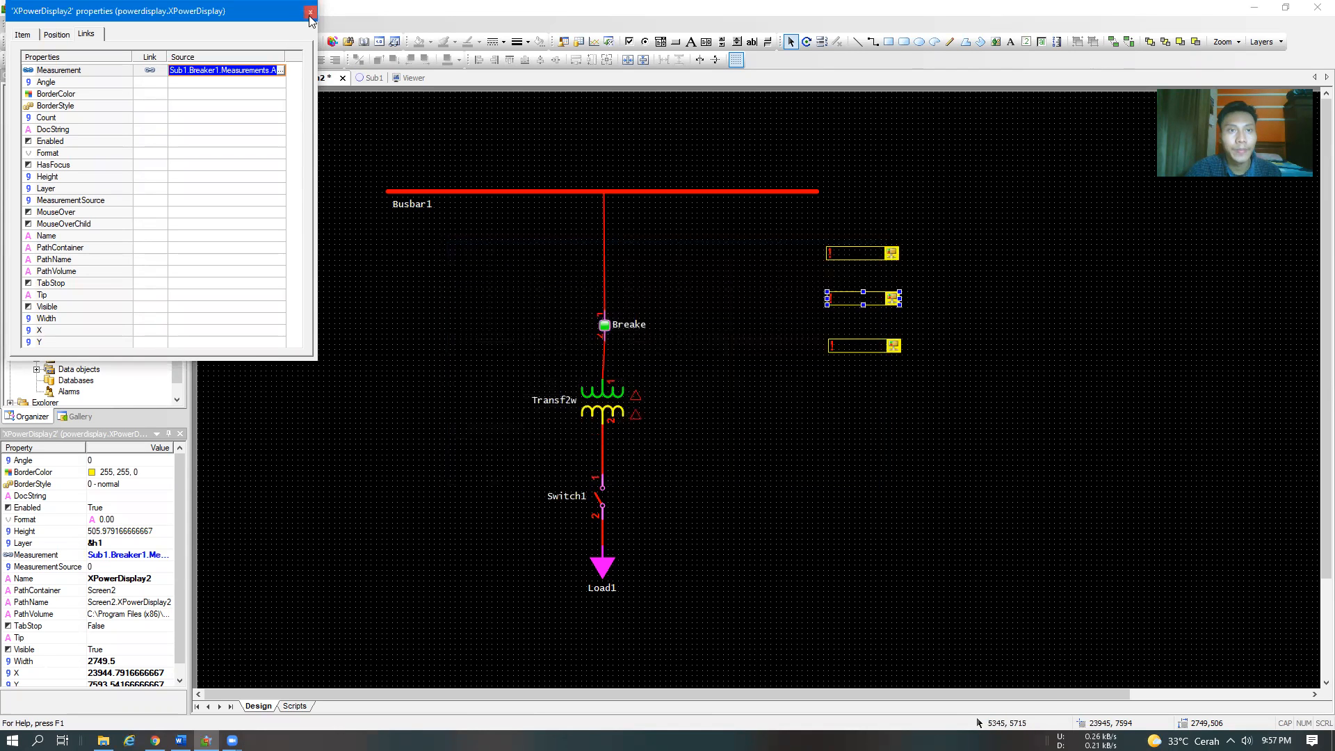
pyautogui.click(310, 12)
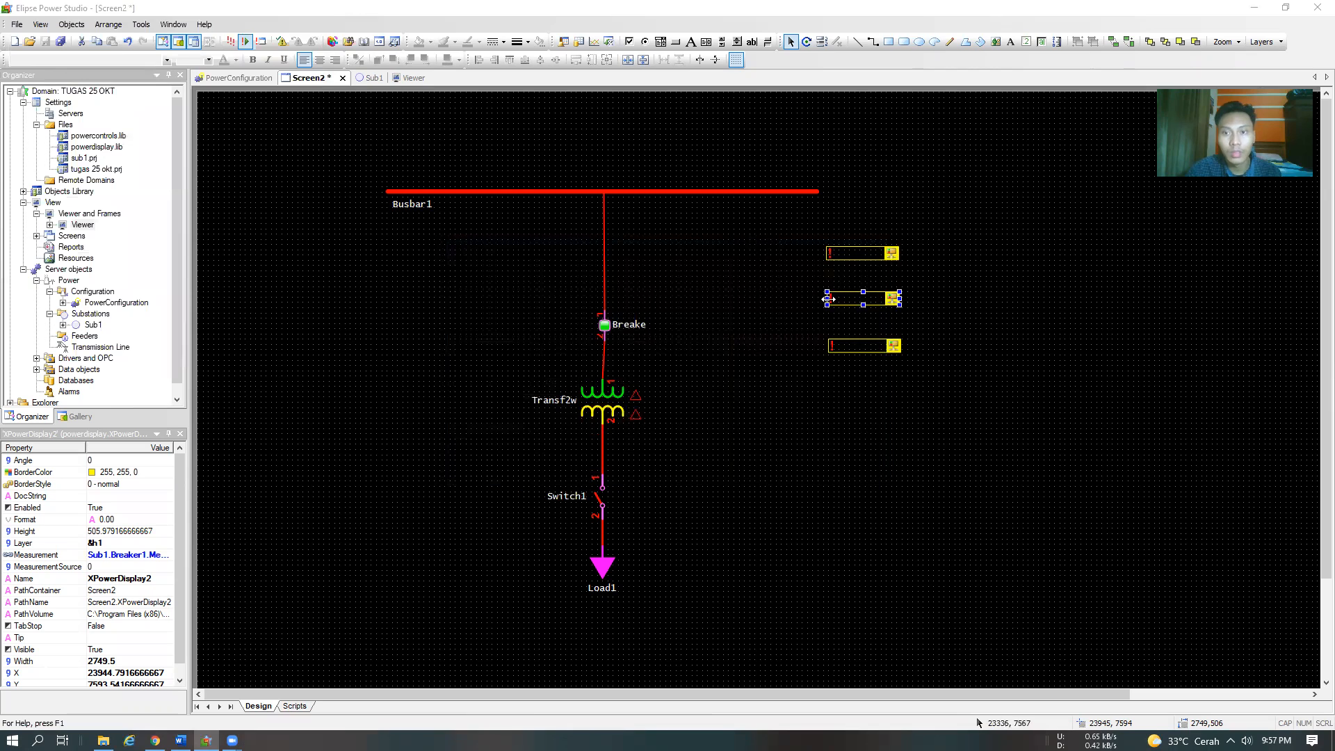
# Link the lowest XPowerDisplay box's Measurement to Sub1.Breaker1.Measurements.AnalogMeasurement3 and close its properties
pyautogui.rightClick(859, 345)
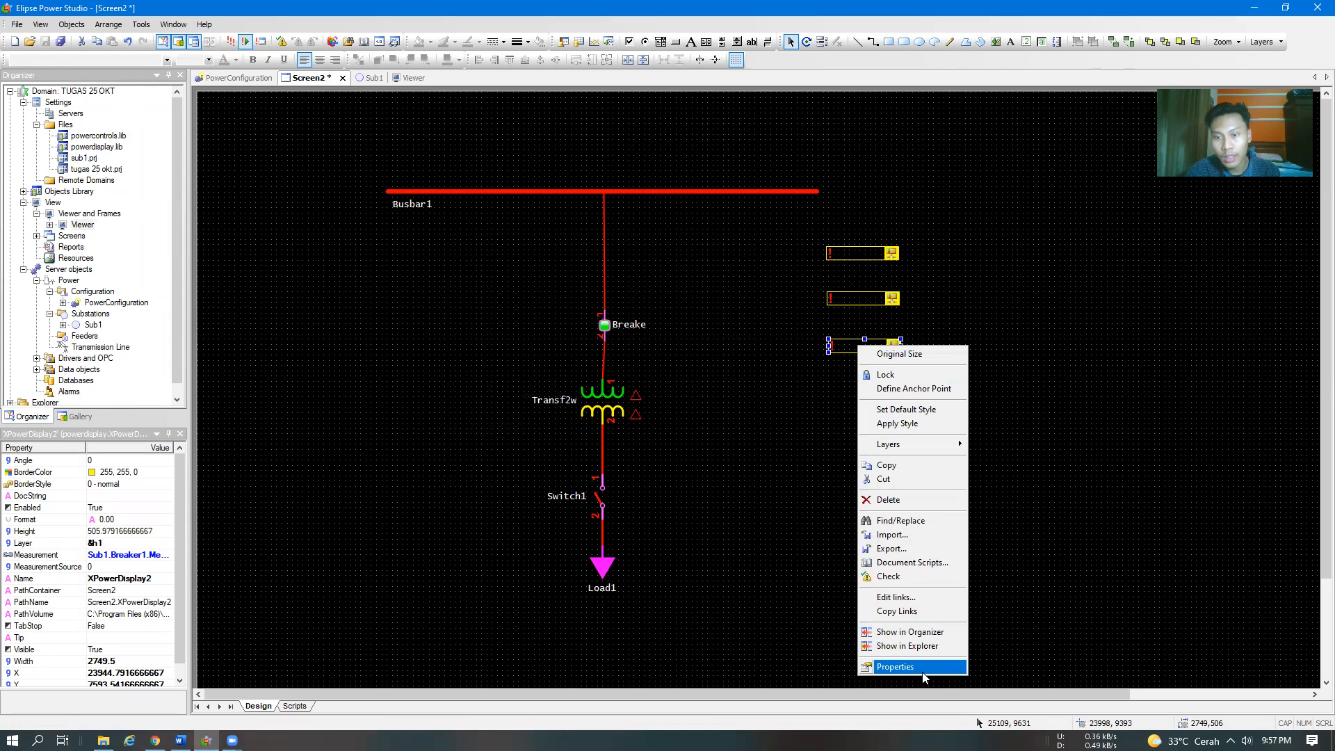
pyautogui.click(895, 666)
pyautogui.click(86, 36)
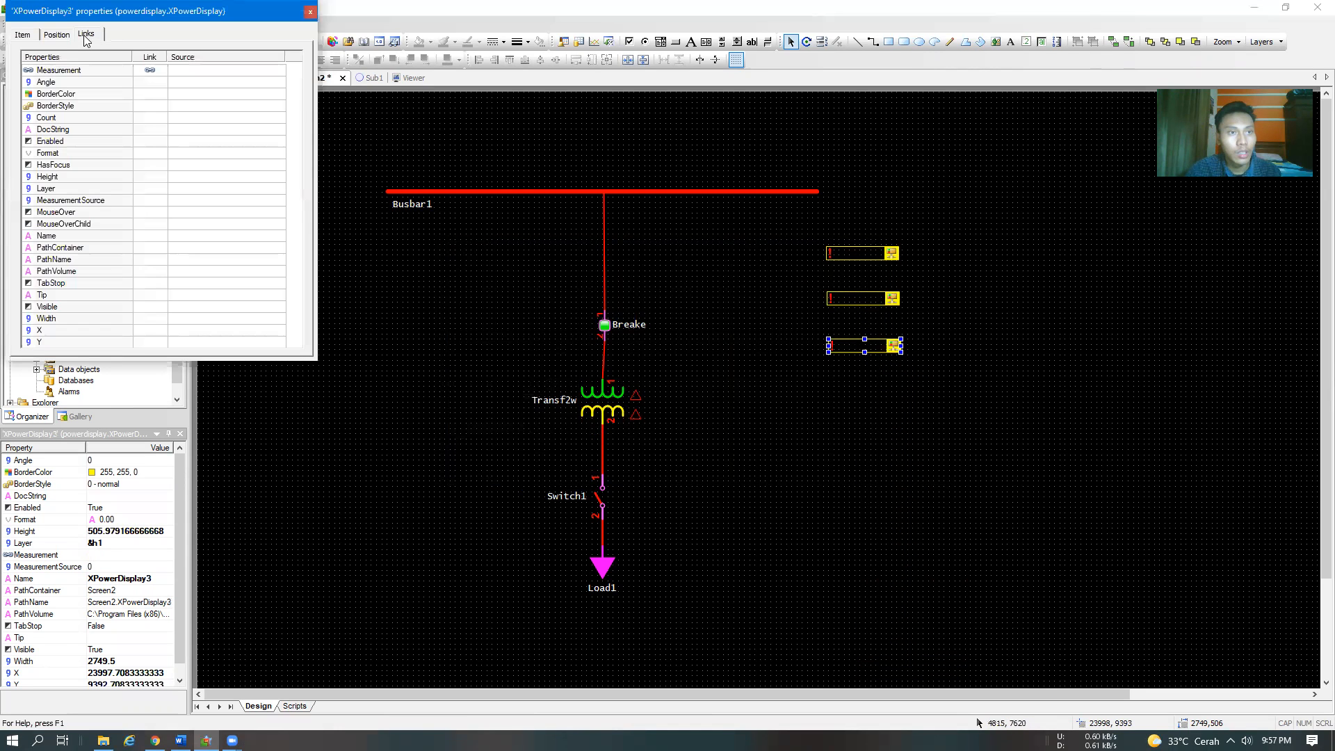
pyautogui.click(260, 72)
pyautogui.click(282, 73)
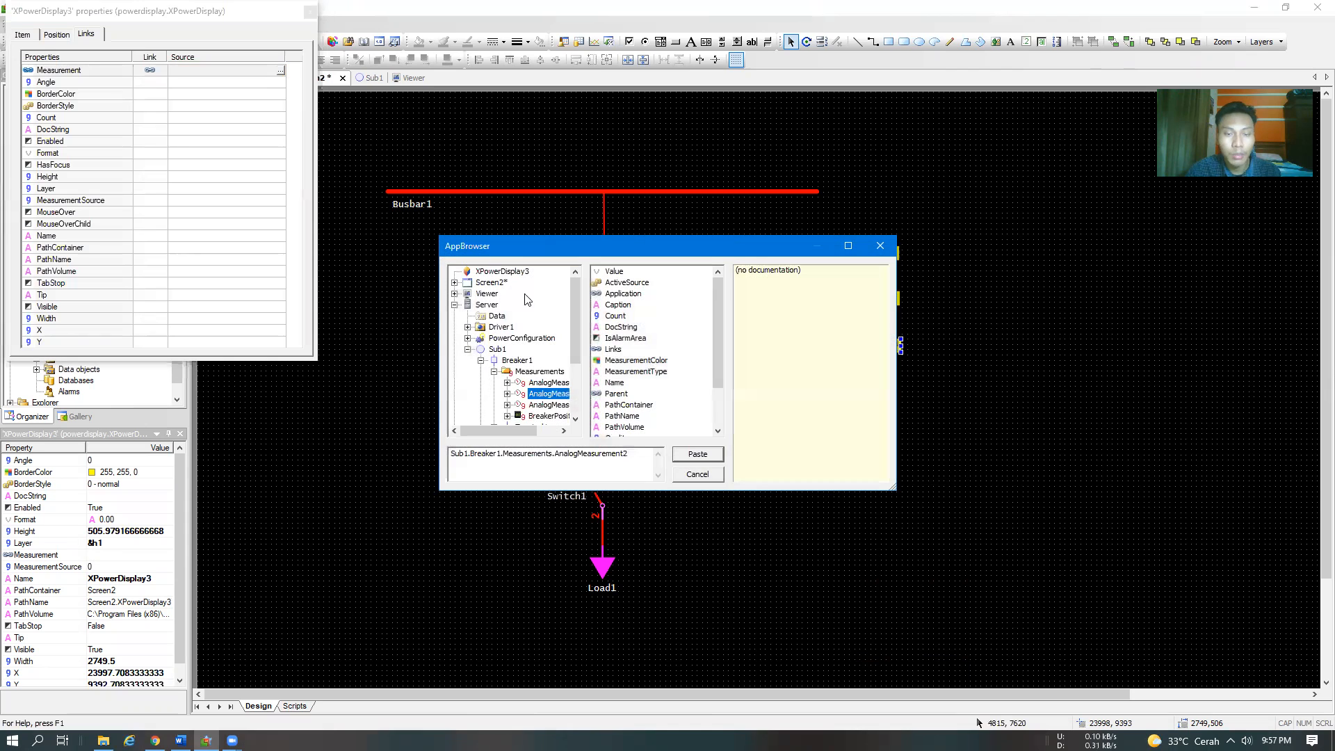
pyautogui.click(553, 405)
pyautogui.moveTo(523, 431)
pyautogui.mouseDown()
pyautogui.moveTo(562, 432)
pyautogui.moveTo(521, 432)
pyautogui.mouseUp()
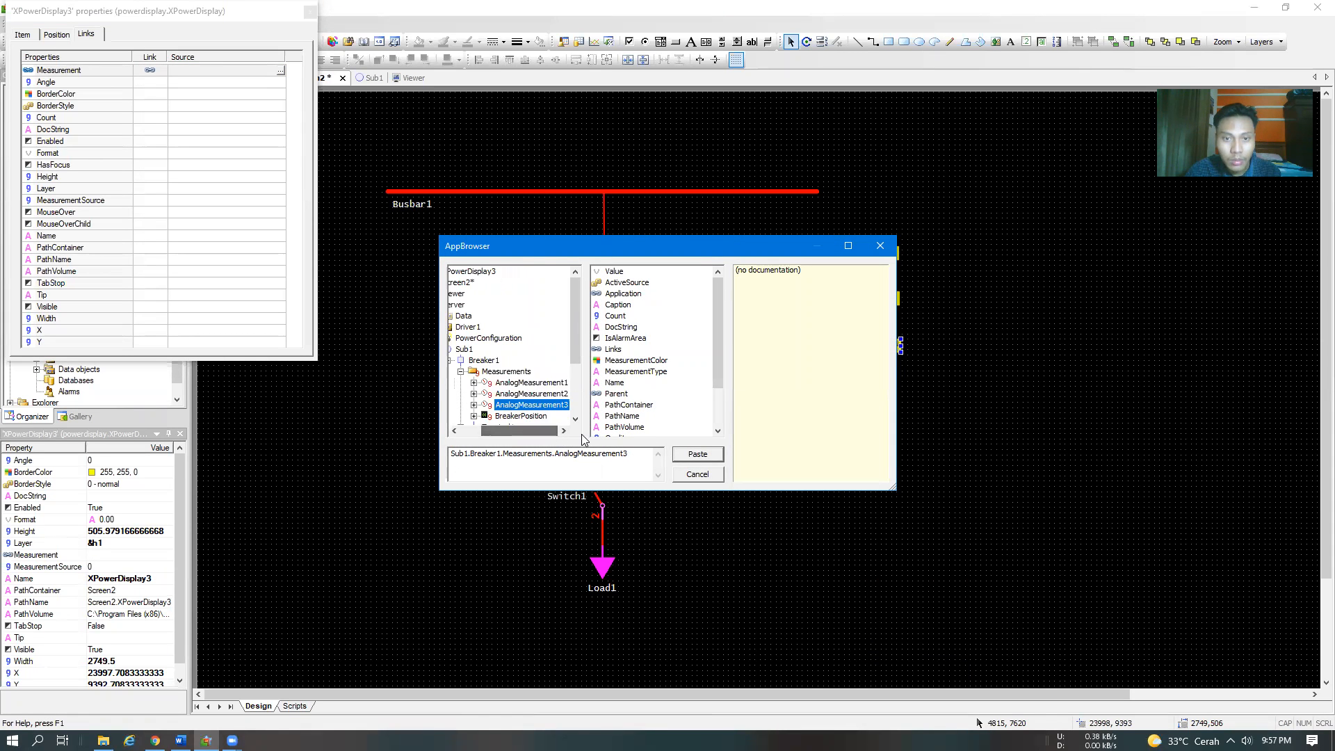
pyautogui.click(697, 453)
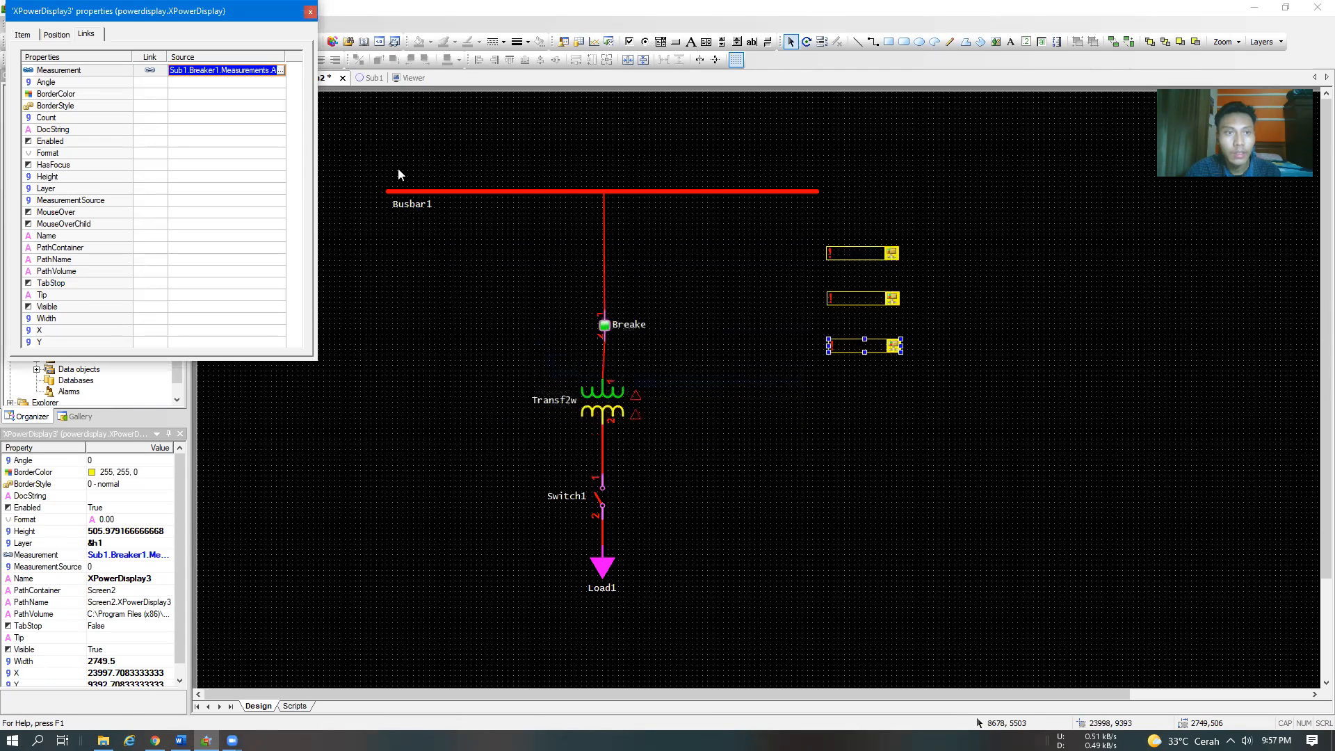
pyautogui.click(310, 11)
pyautogui.click(344, 257)
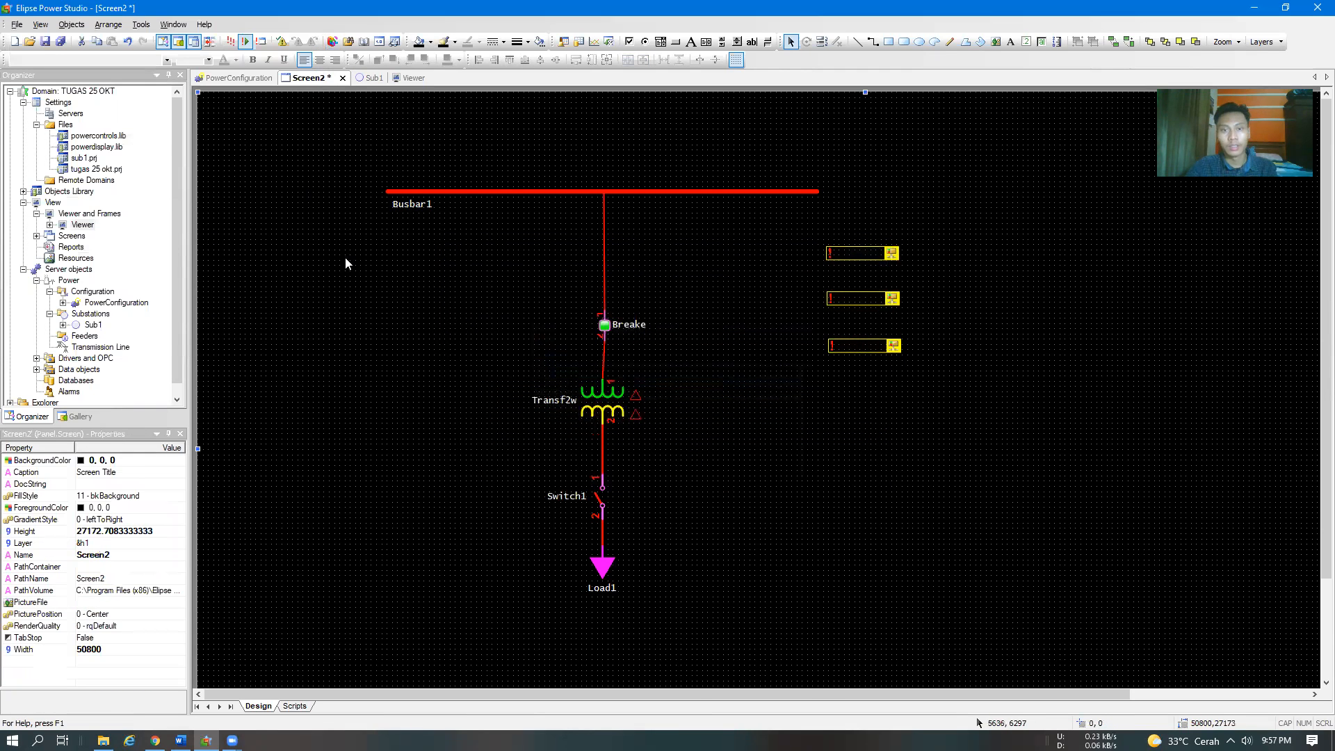
# Read steps 35 to 37 of the Word module on the S and T current links and running the application, and return to Elipse Power Studio
pyautogui.hotkey('alt', 'Tab')
pyautogui.scroll(-5, 745, 478)
pyautogui.scroll(-10, 744, 478)
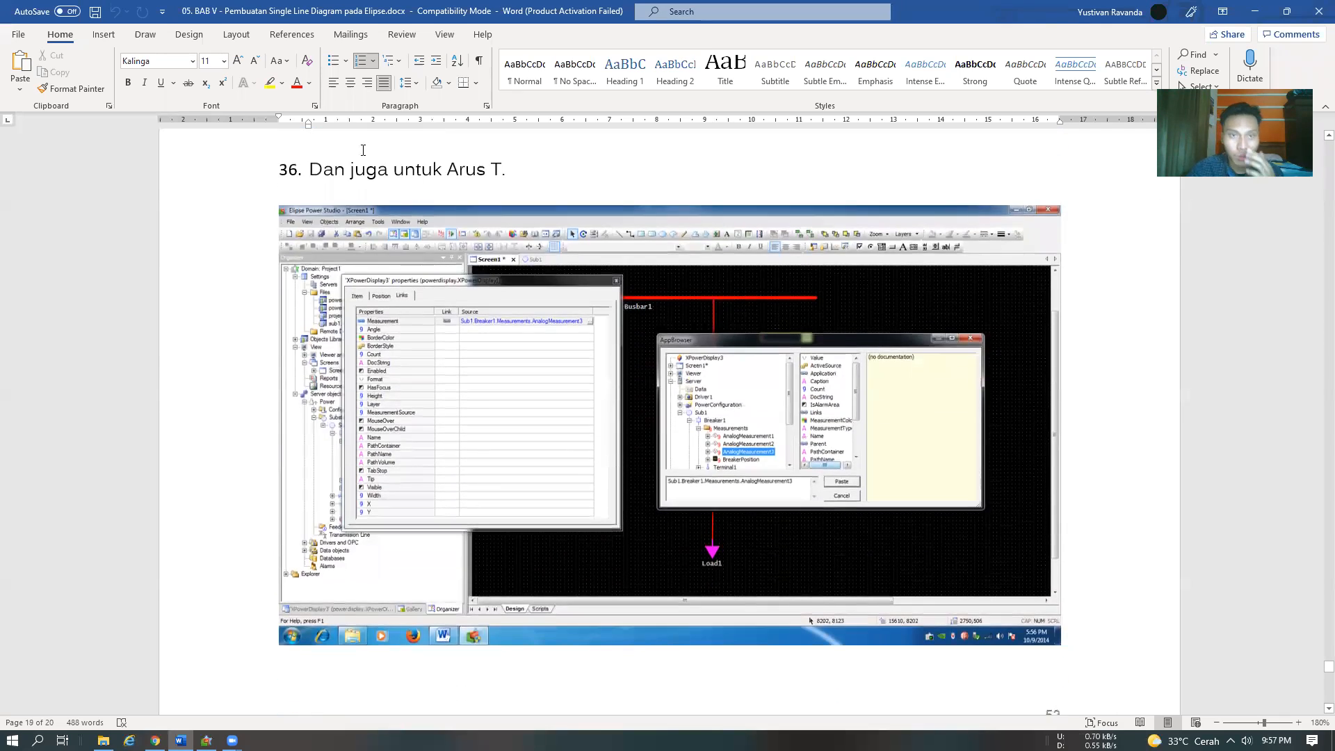
pyautogui.scroll(10, 561, 429)
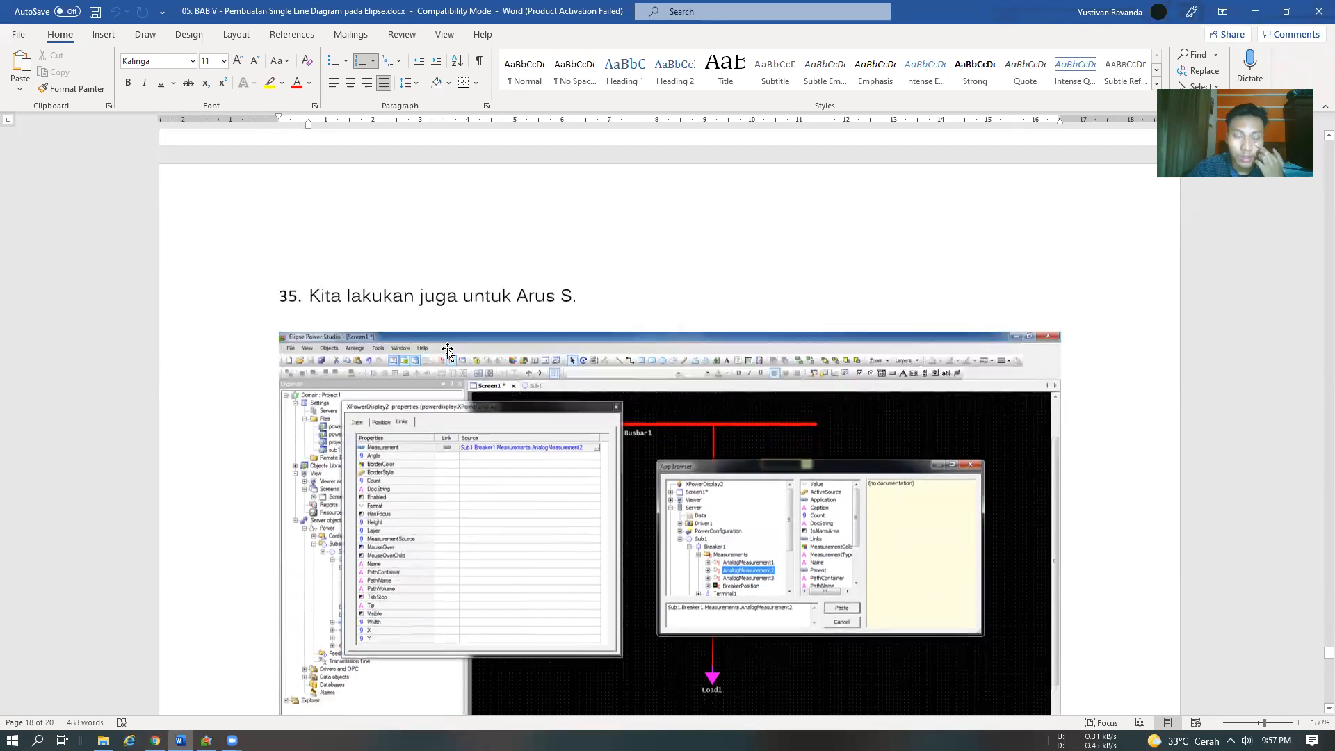
pyautogui.scroll(-5, 352, 452)
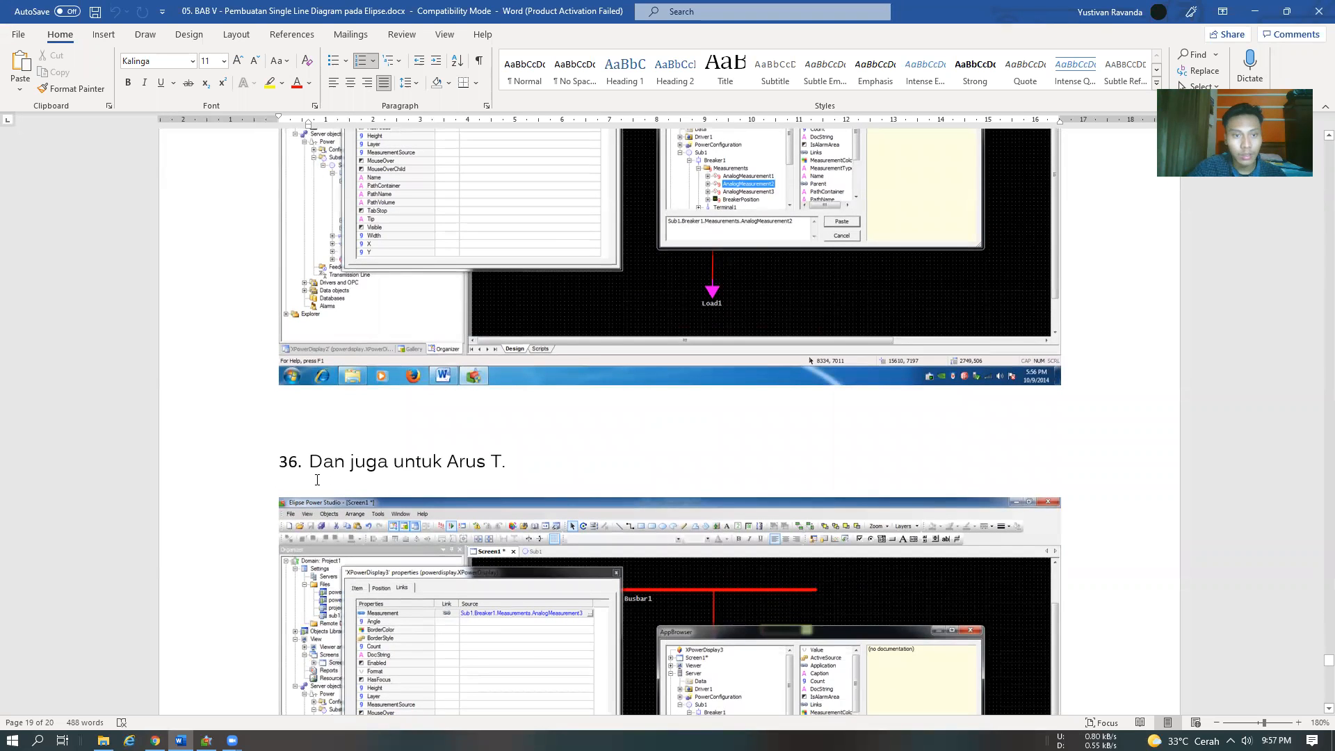
pyautogui.scroll(-12, 432, 409)
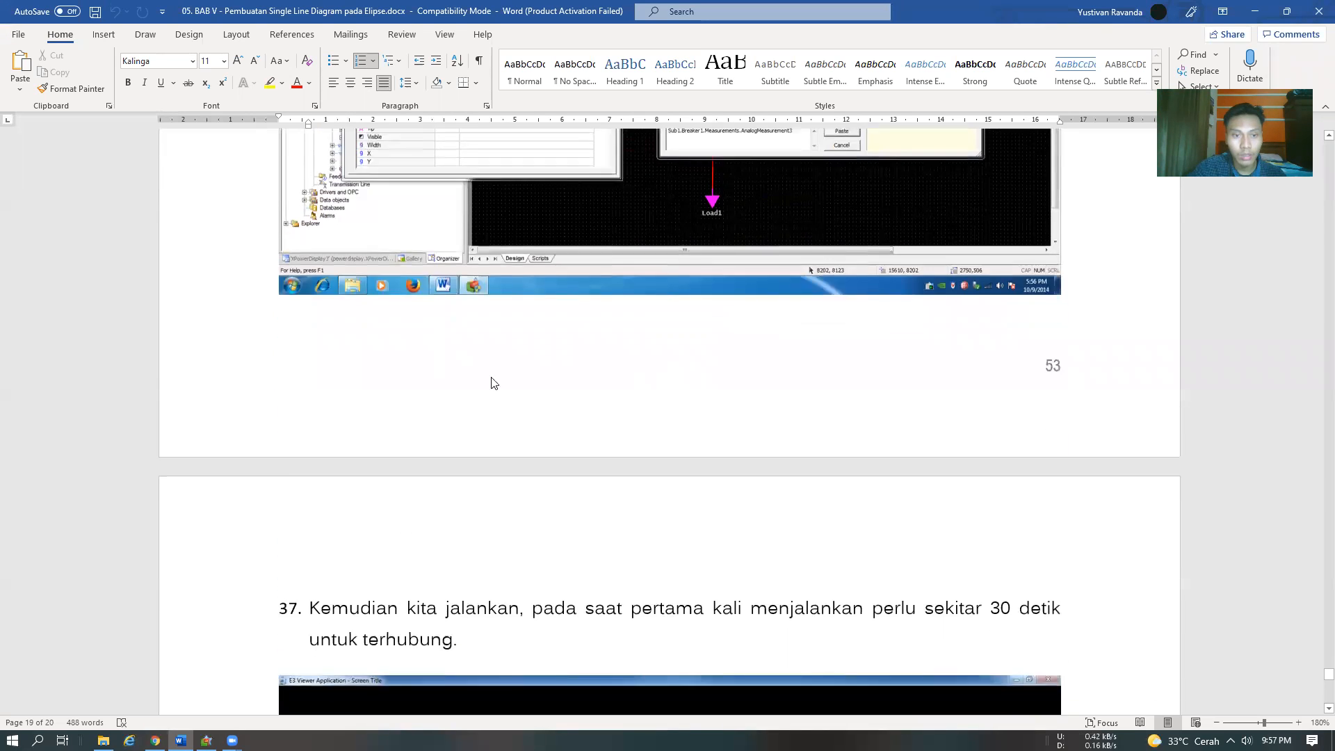
pyautogui.scroll(-2, 457, 303)
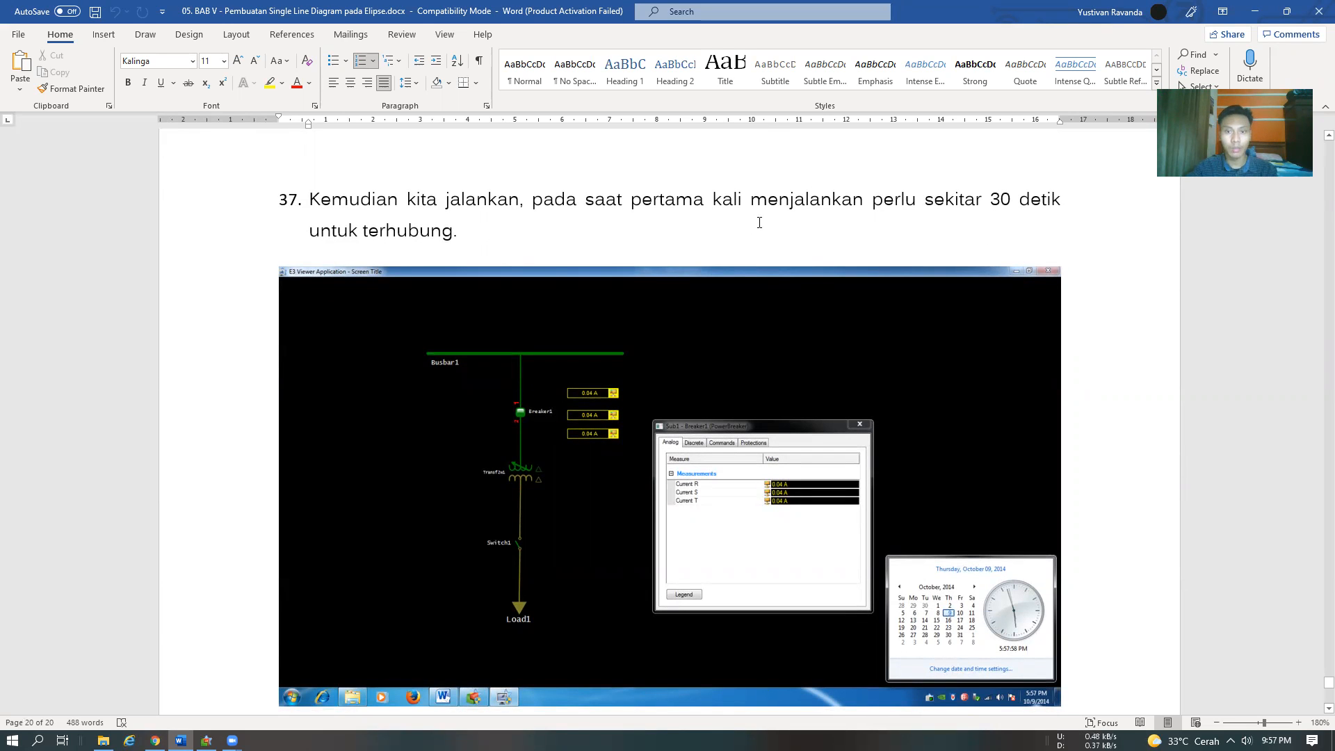
pyautogui.scroll(-12, 759, 222)
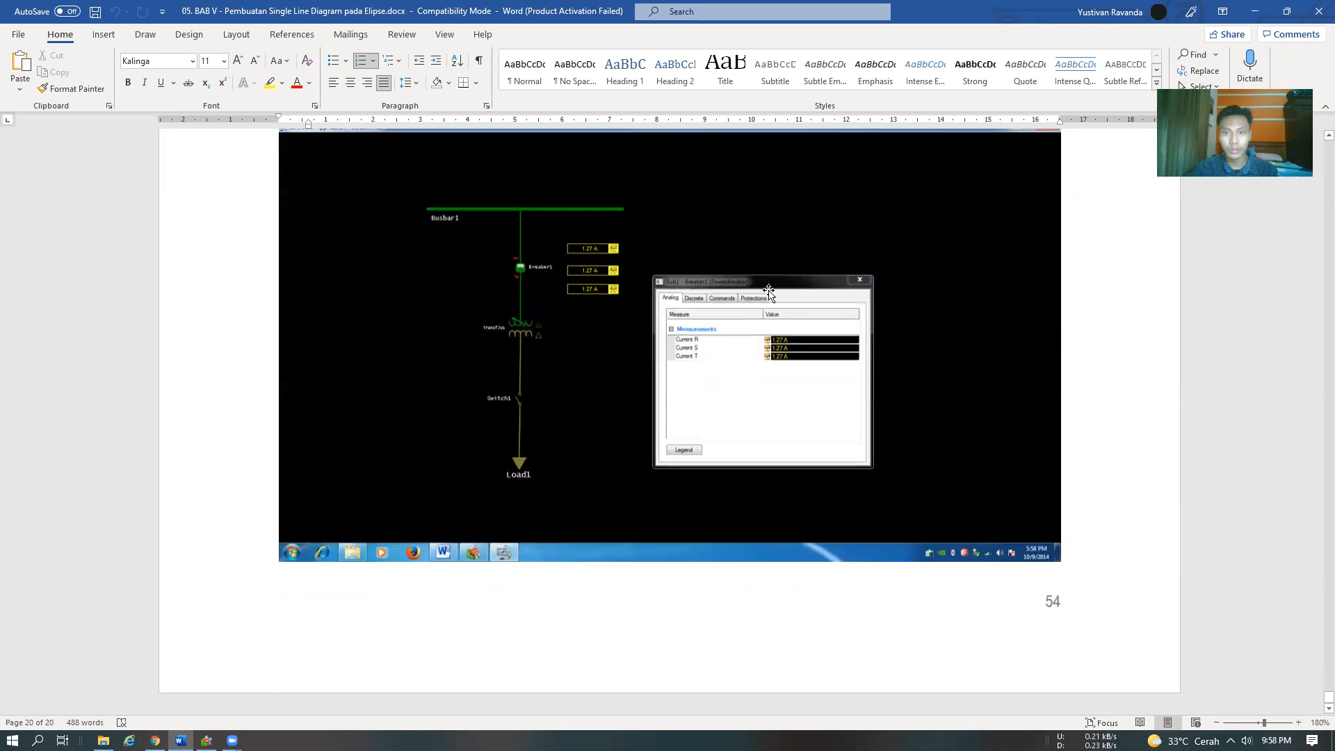
pyautogui.scroll(15, 770, 299)
pyautogui.scroll(-3, 774, 307)
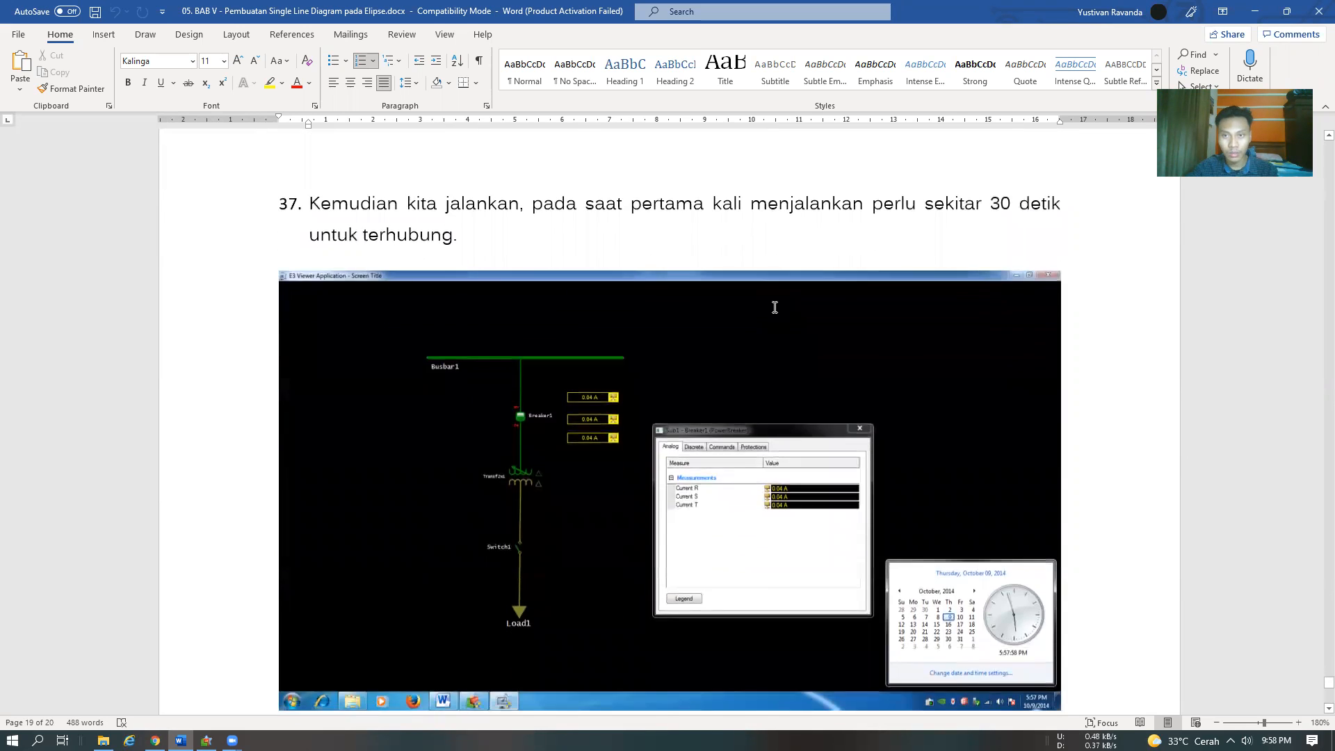
pyautogui.scroll(14, 774, 307)
pyautogui.scroll(-6, 773, 309)
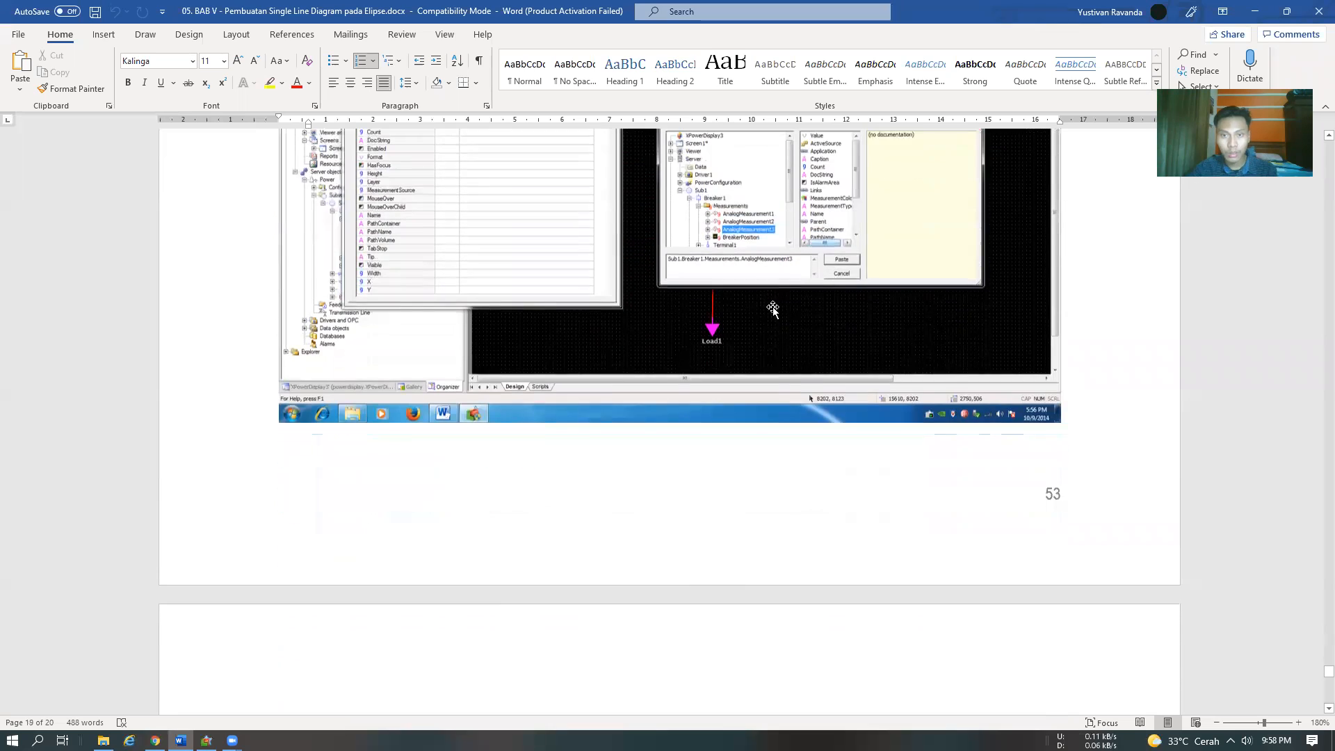
pyautogui.hotkey('alt', 'Tab')
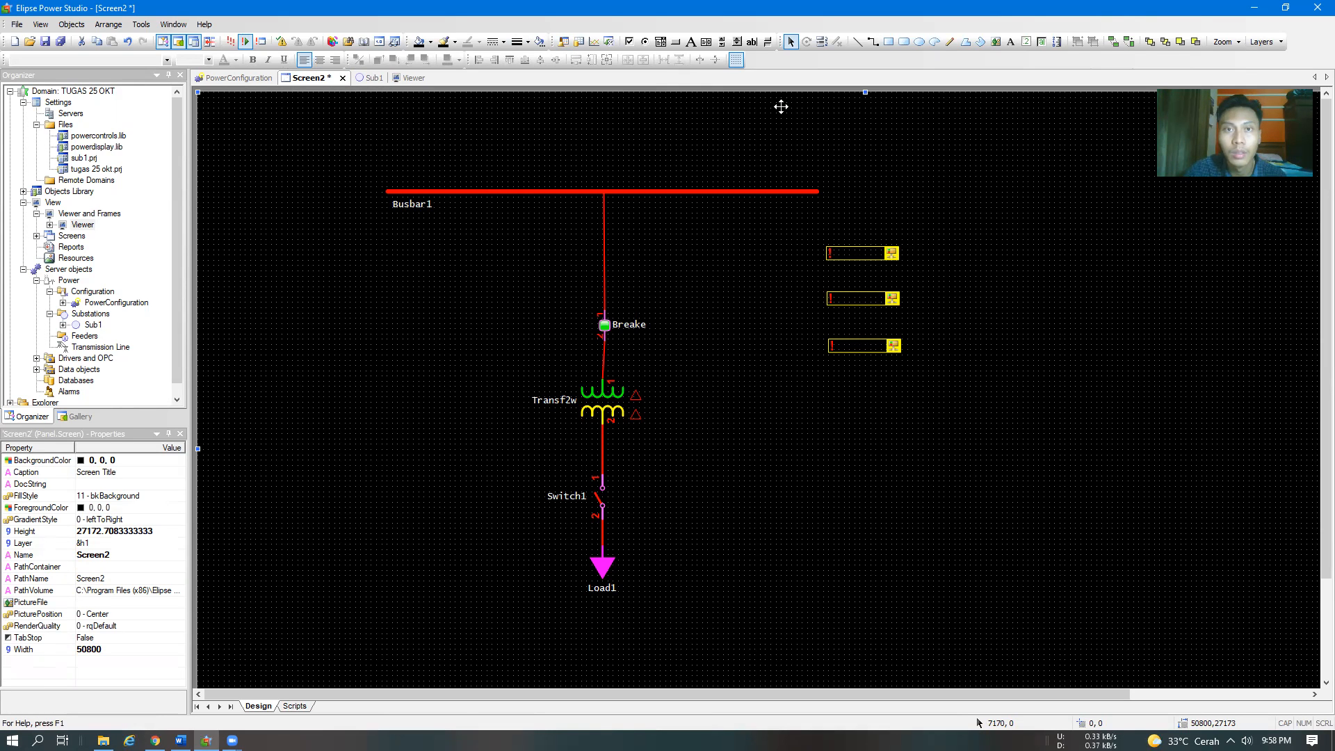
# Add a text label about 3200 × 581 units beside the uppermost XPowerDisplay box and caption it "Current R"
pyautogui.click(692, 43)
pyautogui.click(923, 250)
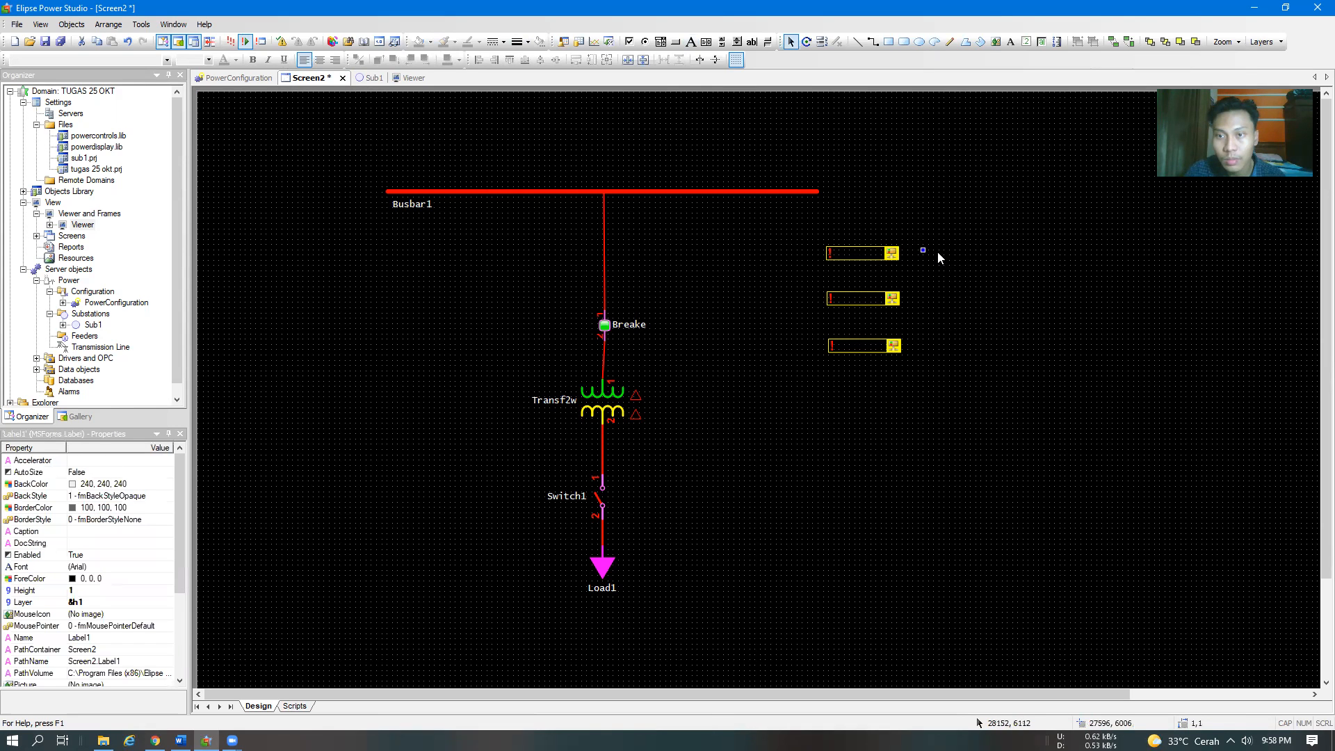
pyautogui.moveTo(926, 250); pyautogui.dragTo(994, 257)
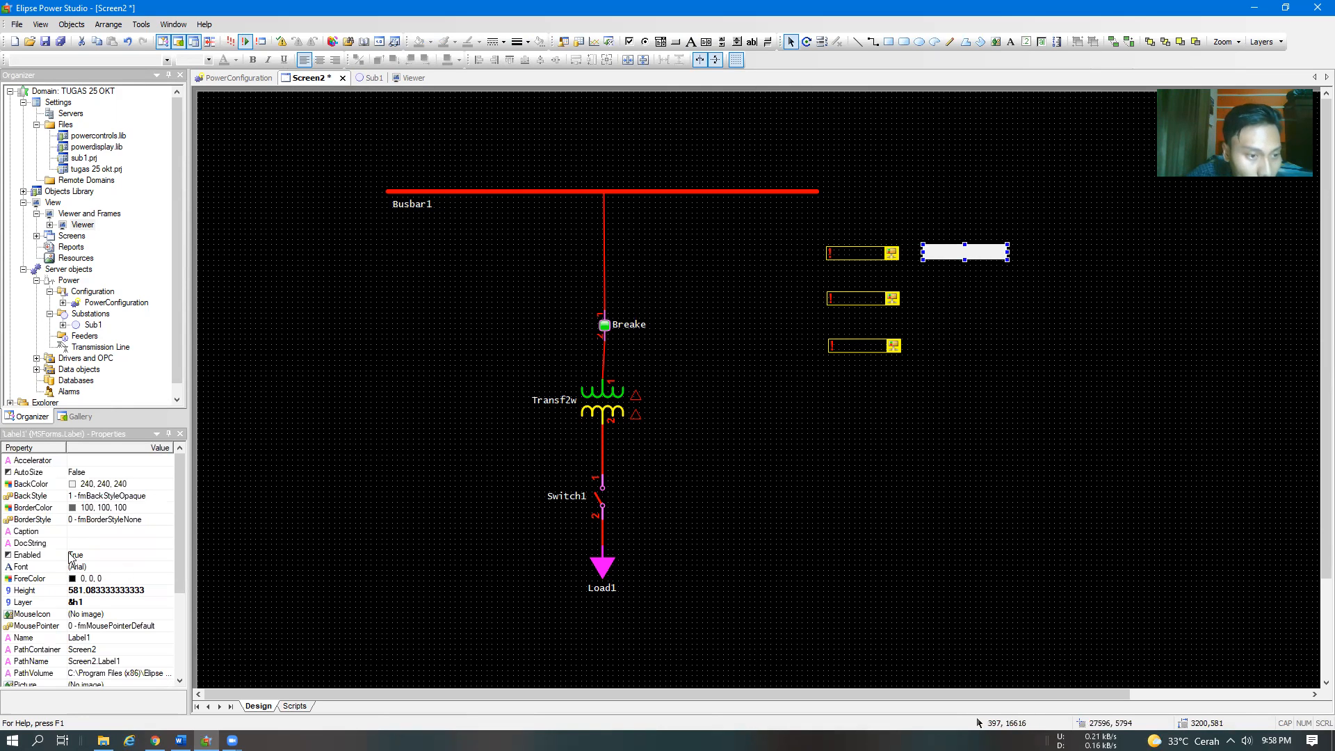
pyautogui.click(89, 531)
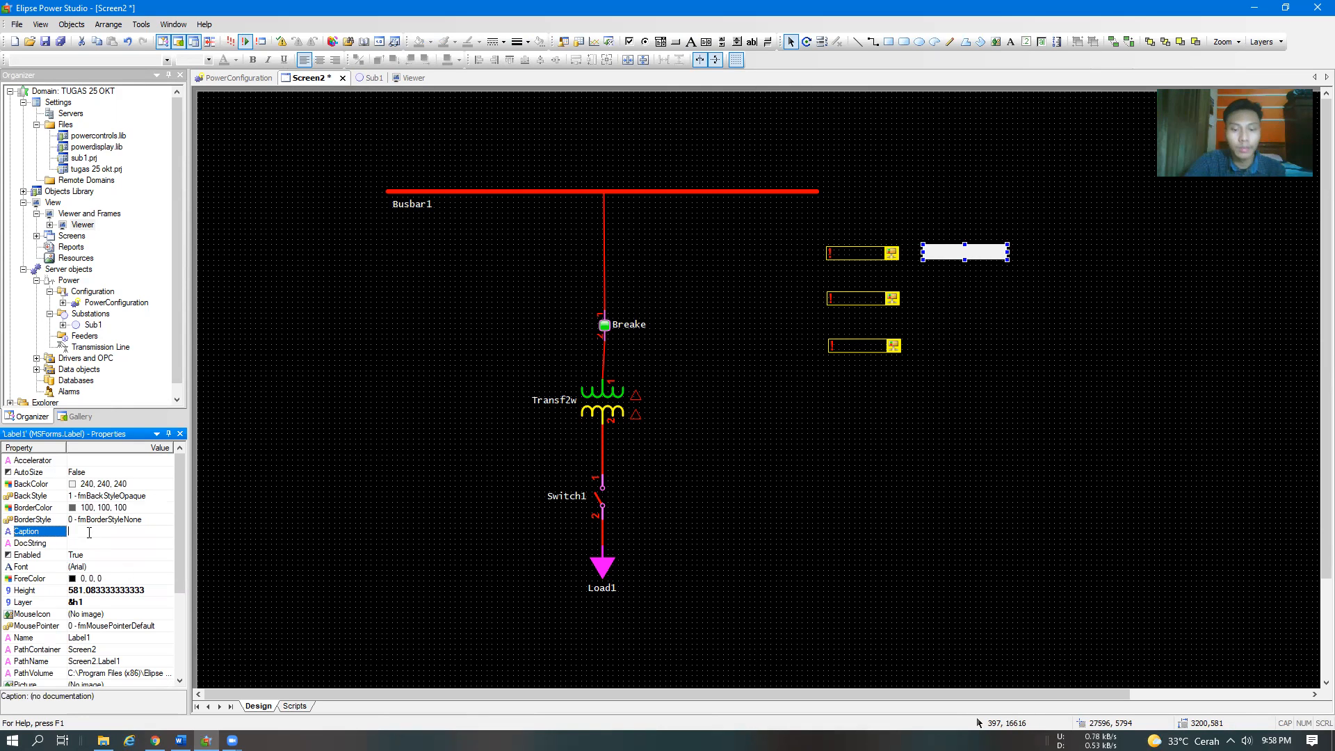
pyautogui.write('Current R')
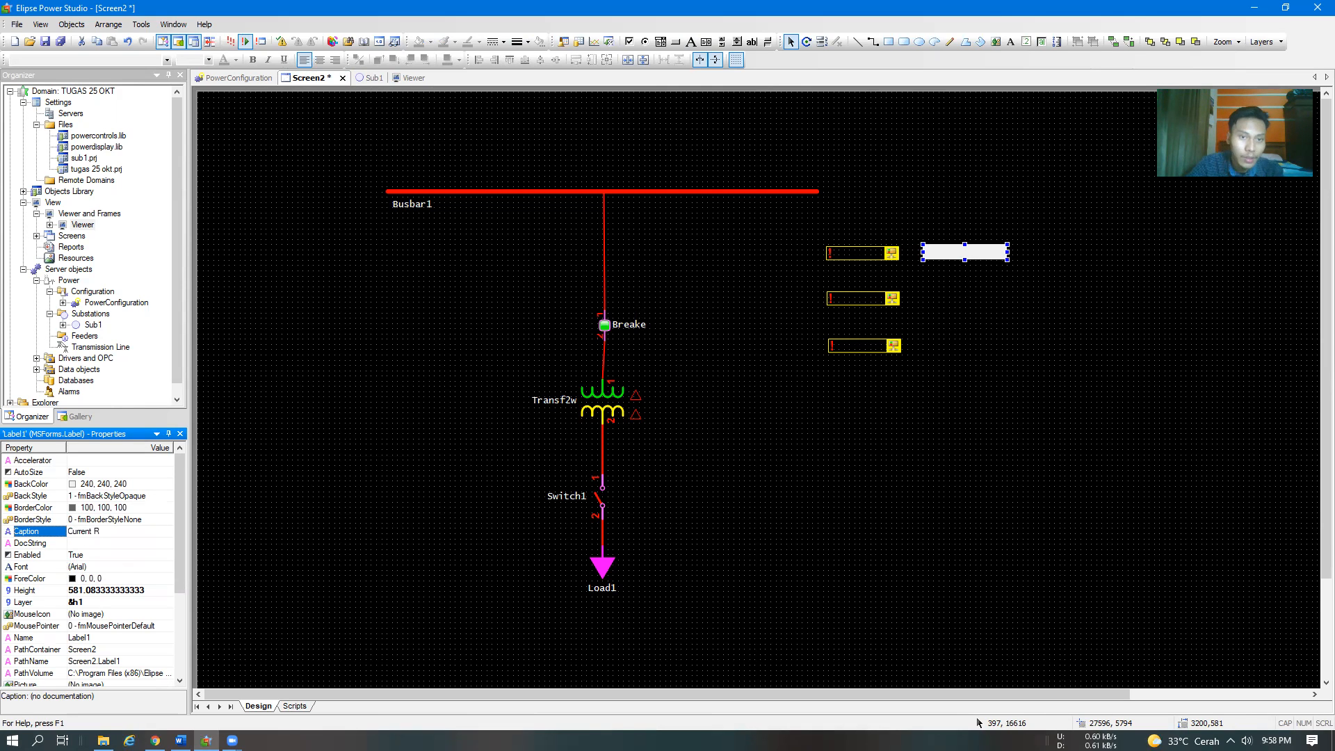
pyautogui.click(361, 417)
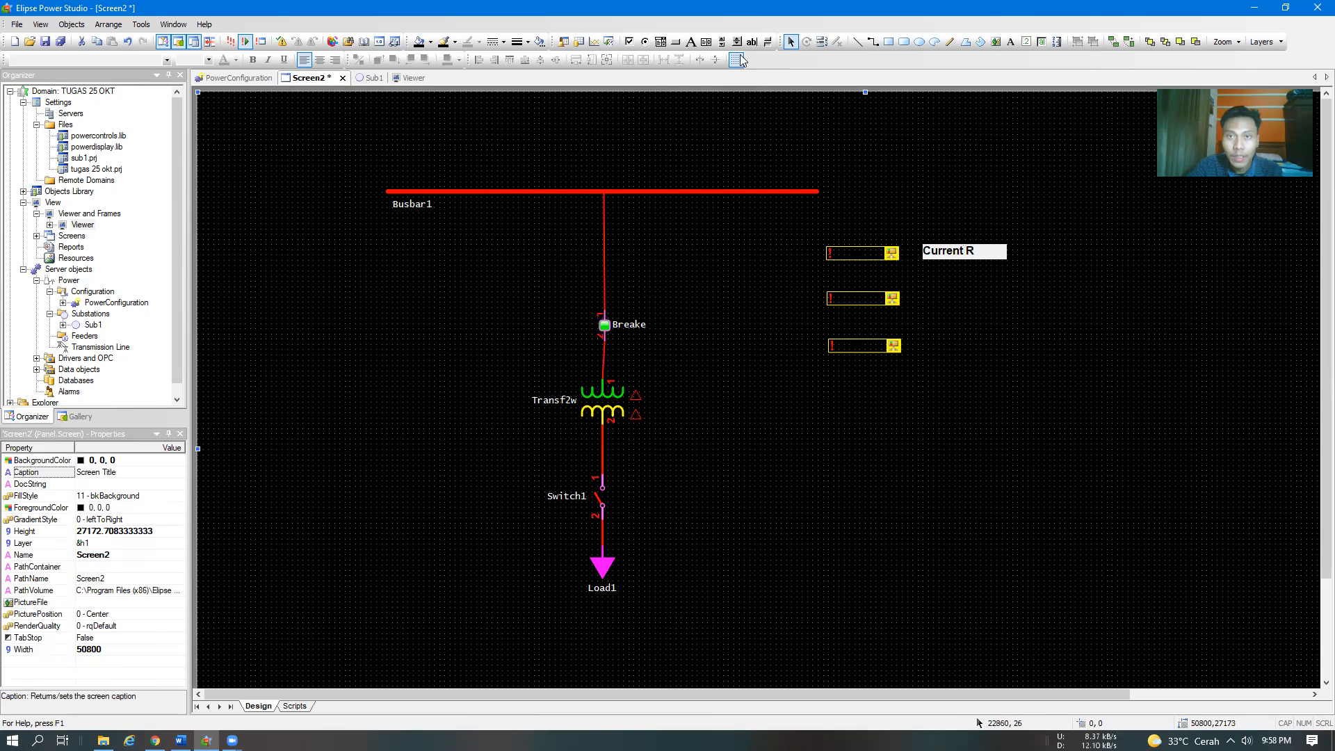
# Add a text label about 2989 × 608 units beside the middle XPowerDisplay box and caption it "Current S"
pyautogui.click(691, 42)
pyautogui.moveTo(926, 291); pyautogui.dragTo(1007, 307)
pyautogui.click(106, 532)
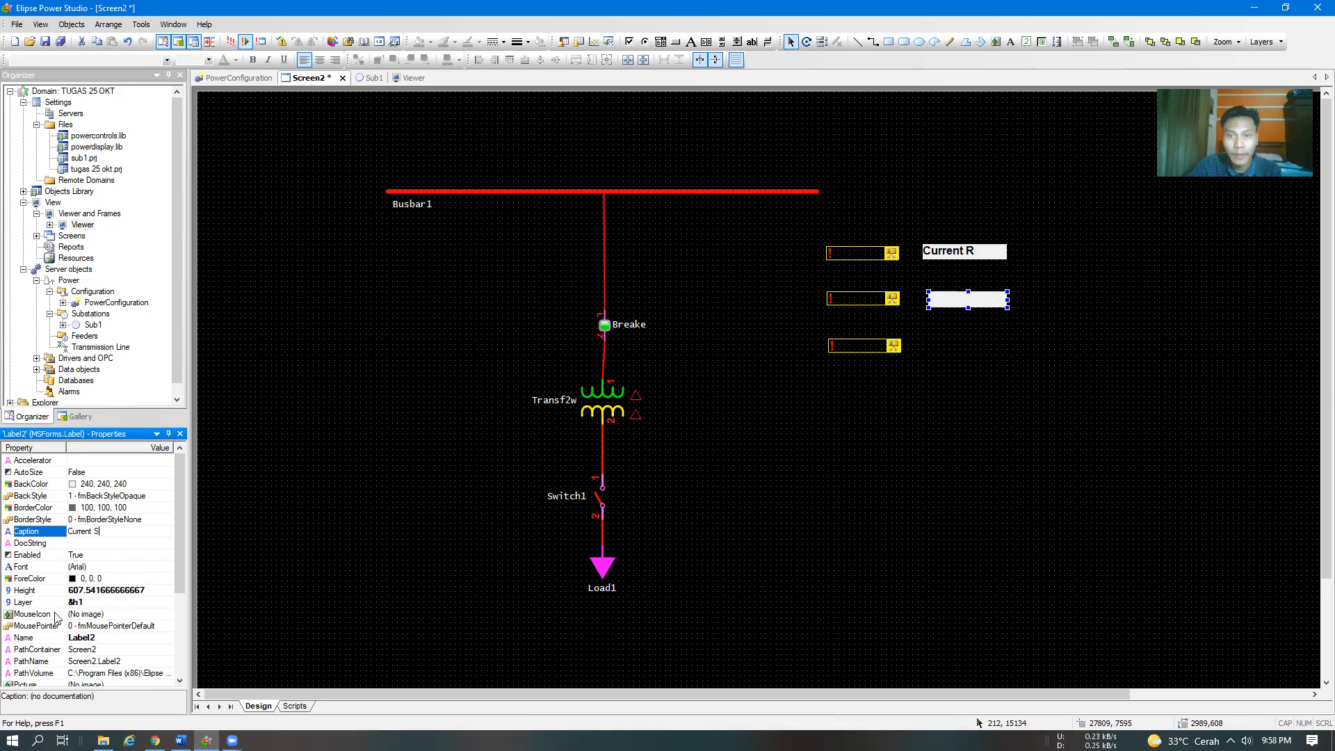
pyautogui.click(373, 385)
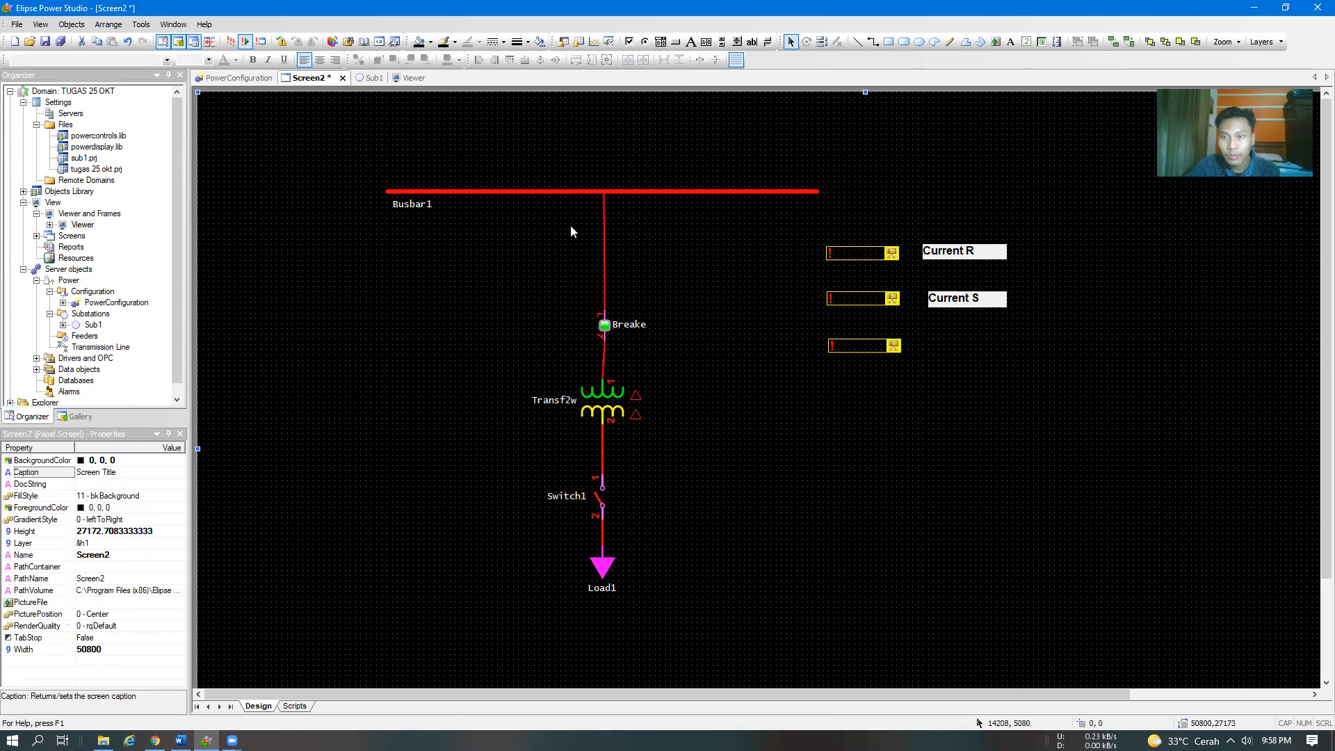
pyautogui.click(690, 41)
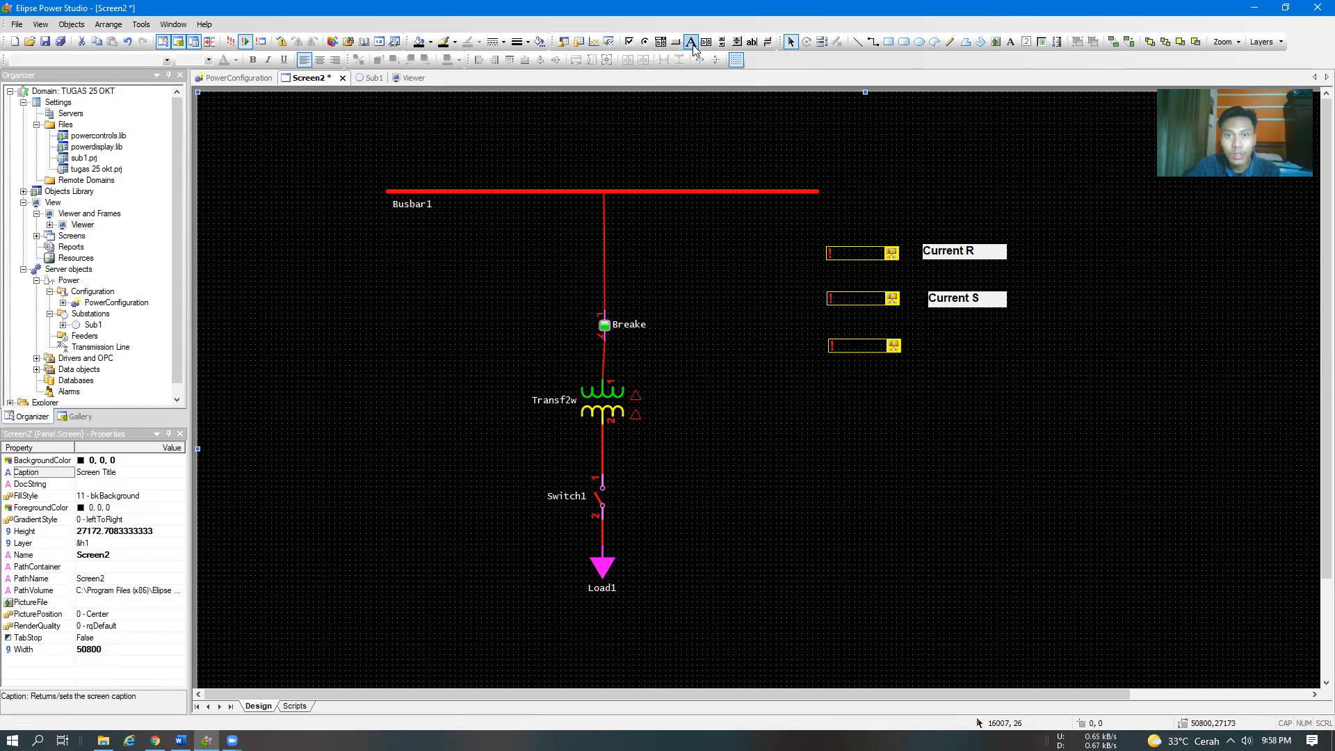
pyautogui.click(934, 343)
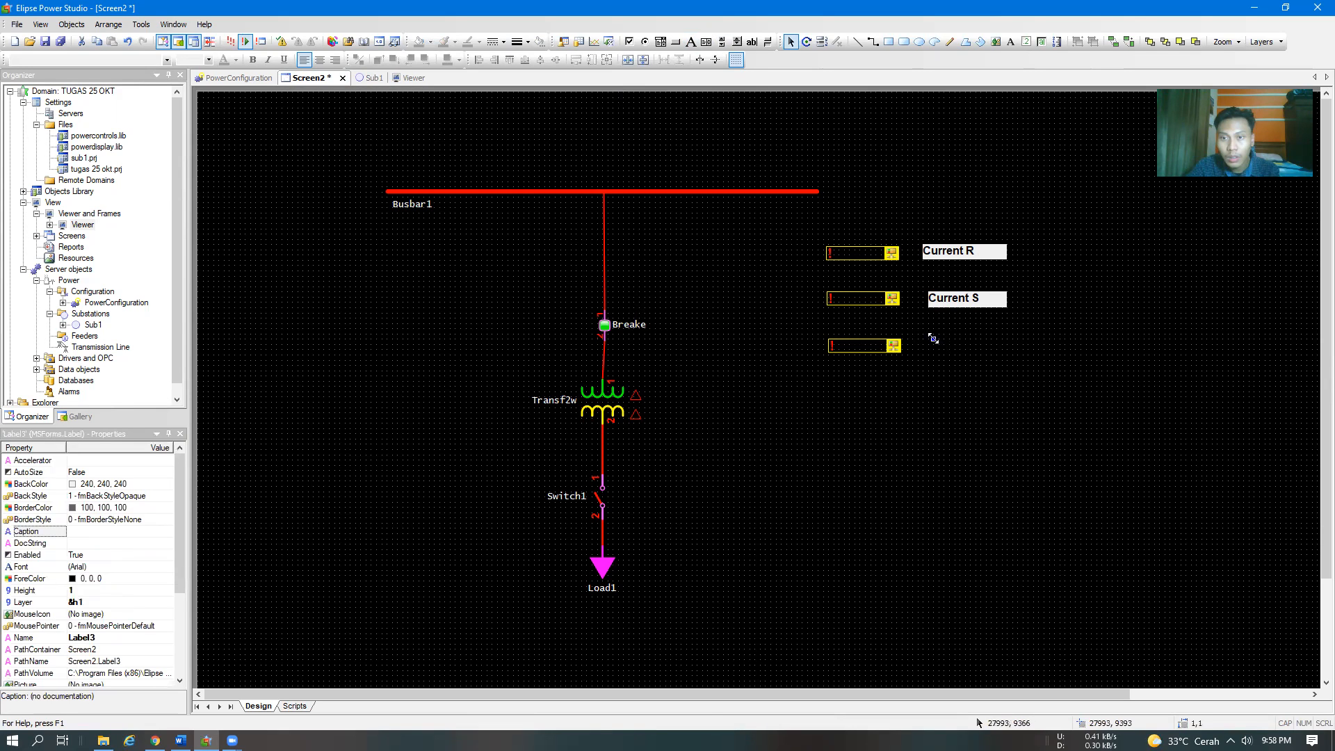
pyautogui.moveTo(992, 351); pyautogui.dragTo(1003, 355)
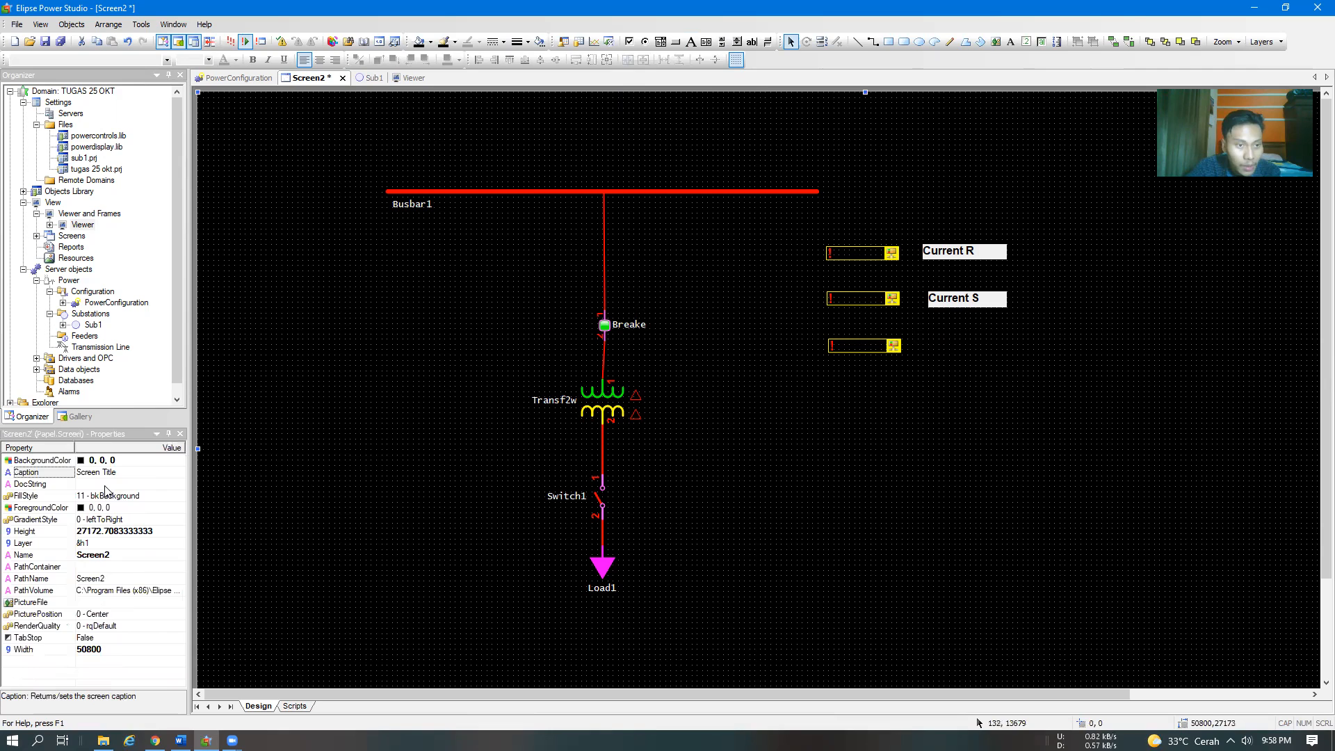
# Add a text label about 2990 × 609 units beside the lowest XPowerDisplay box and caption it "Current T"
pyautogui.click(695, 46)
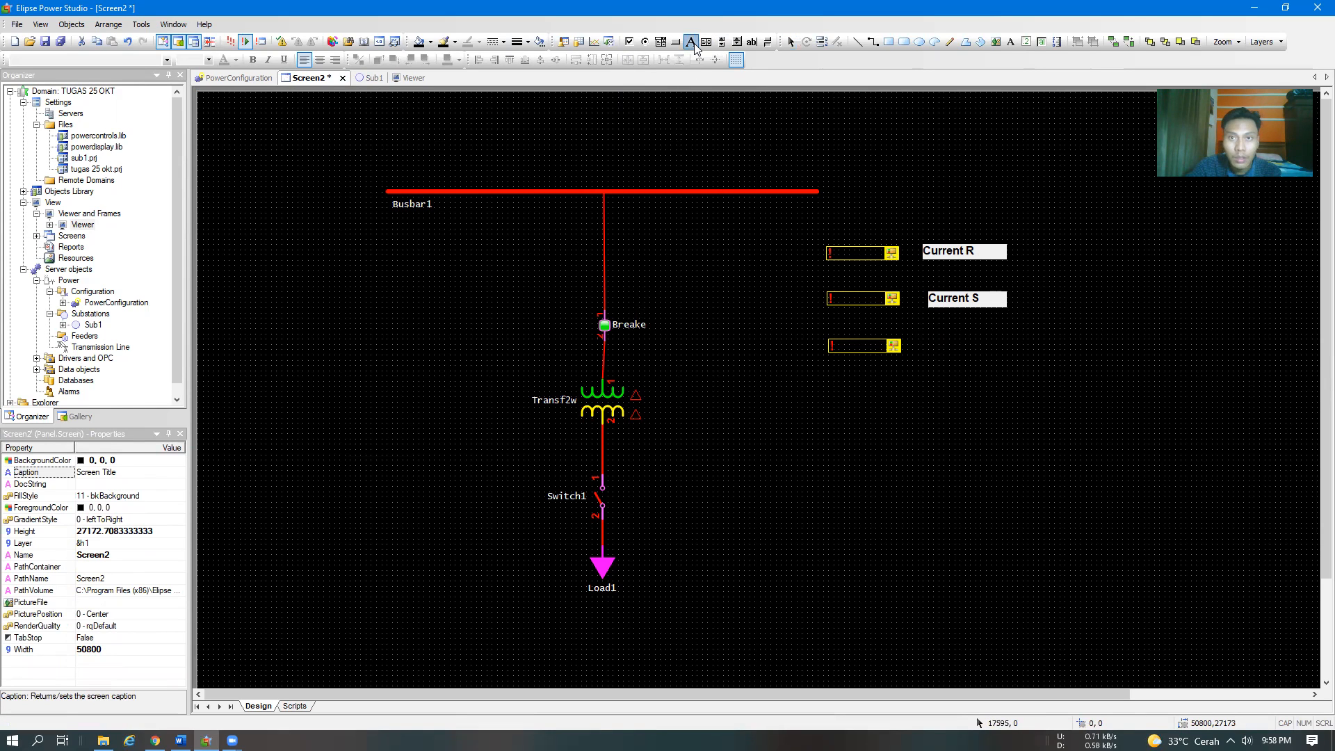
pyautogui.moveTo(938, 340); pyautogui.dragTo(1018, 355)
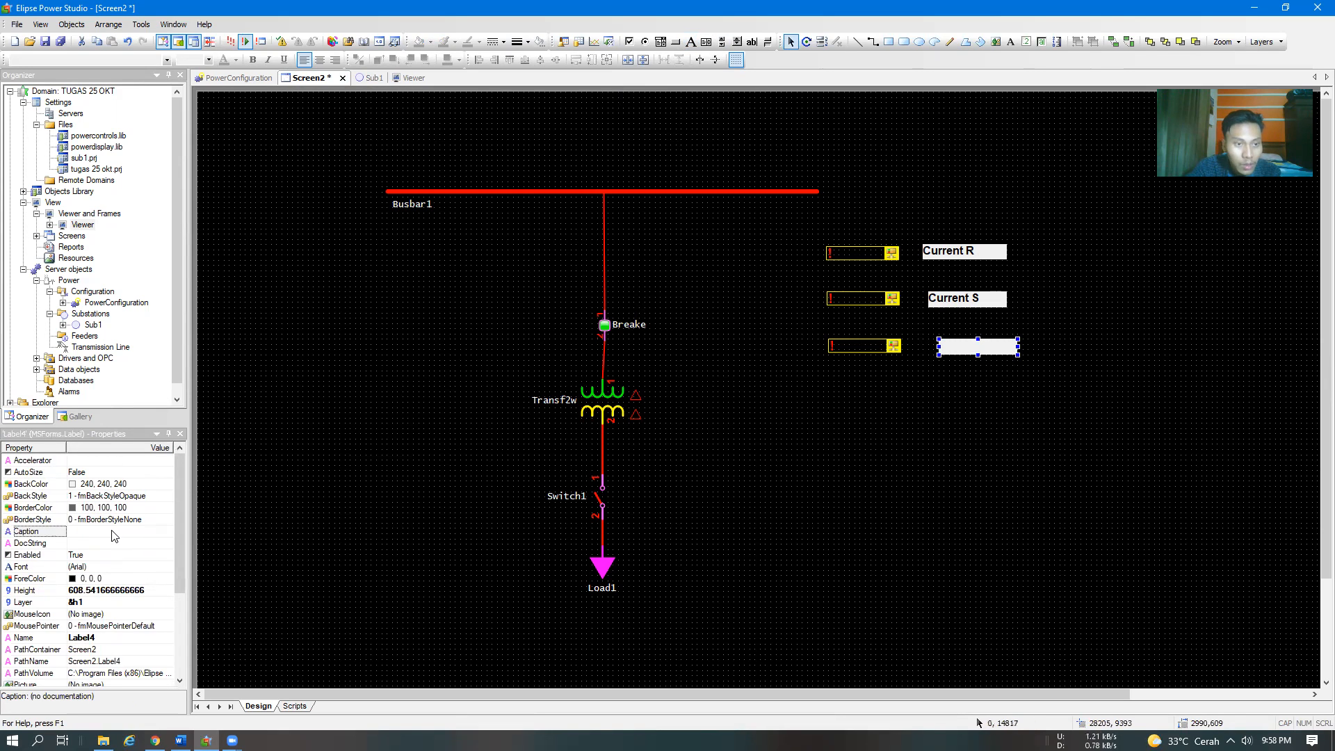
pyautogui.click(112, 531)
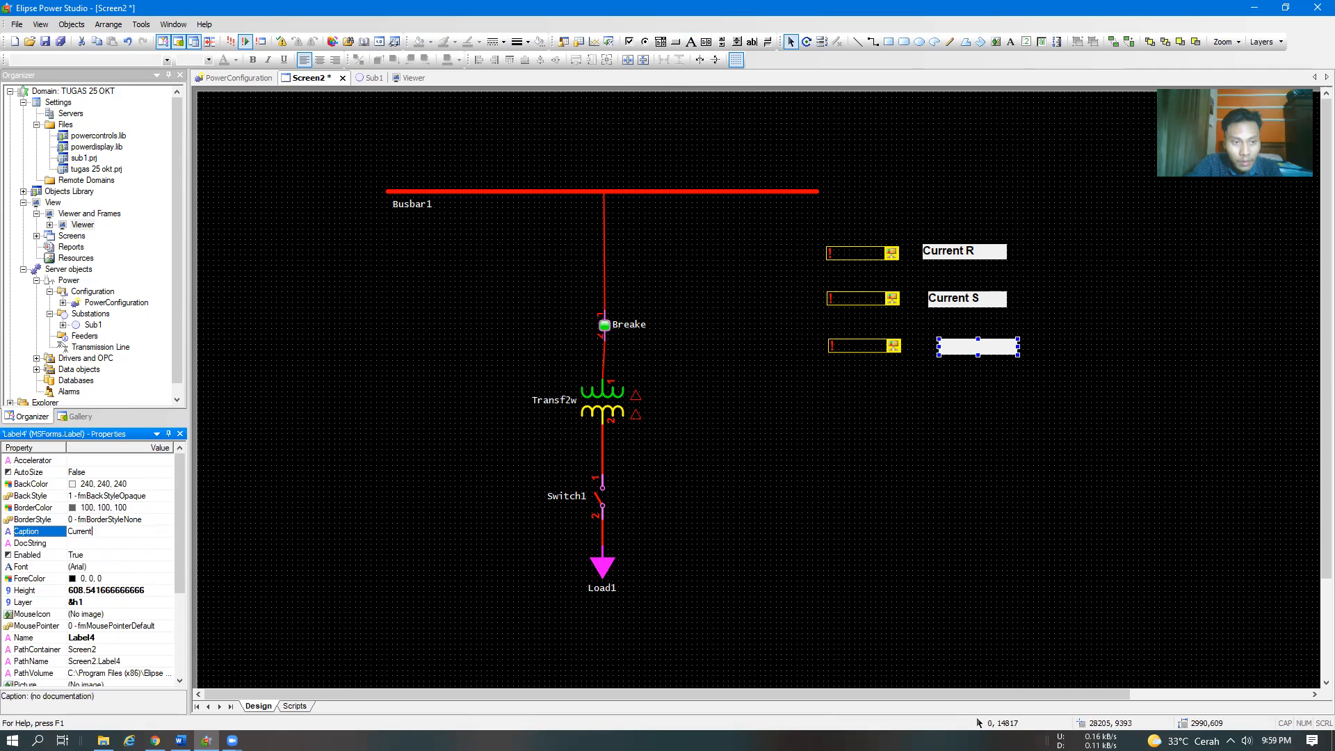
pyautogui.write('Current T')
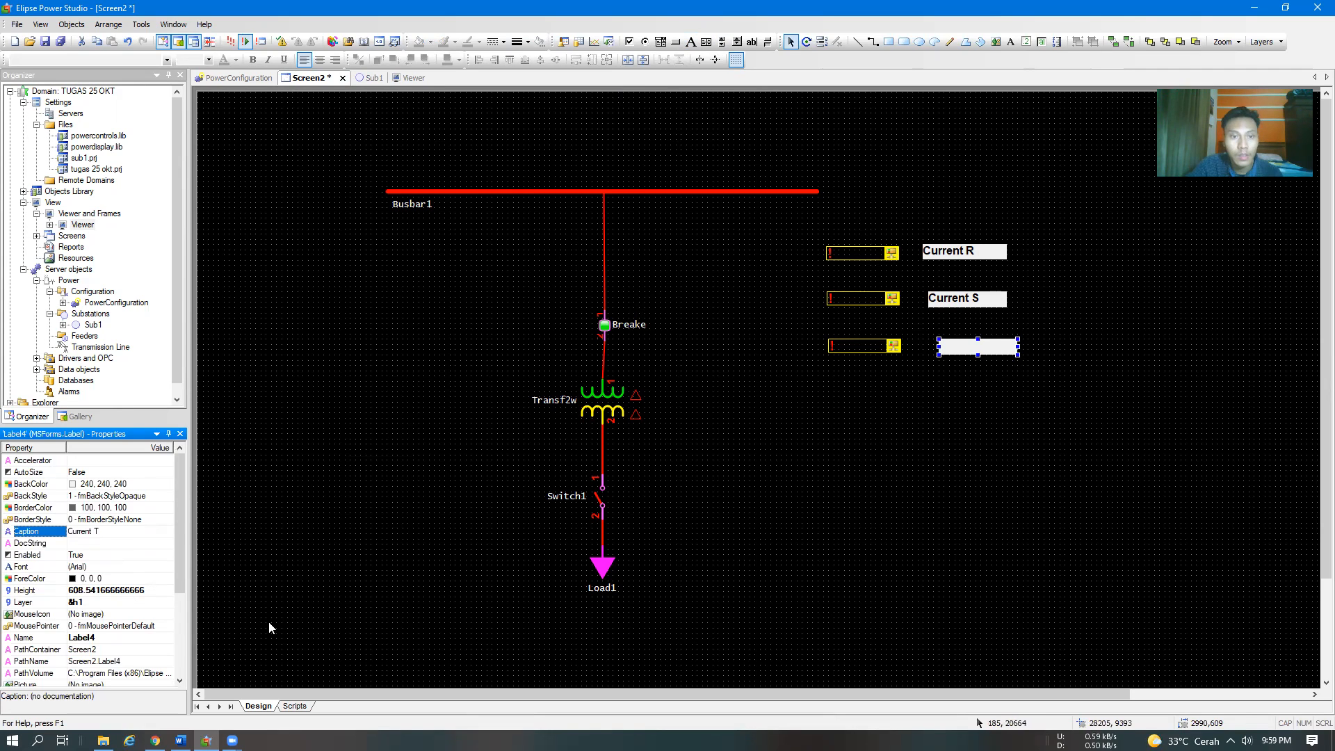
pyautogui.click(375, 436)
# Check the lowest XPowerDisplay box's Measurement link, keep Sub1.Breaker1.Measurements.AnalogMeasurement3 as its source, and close the properties
pyautogui.rightClick(863, 348)
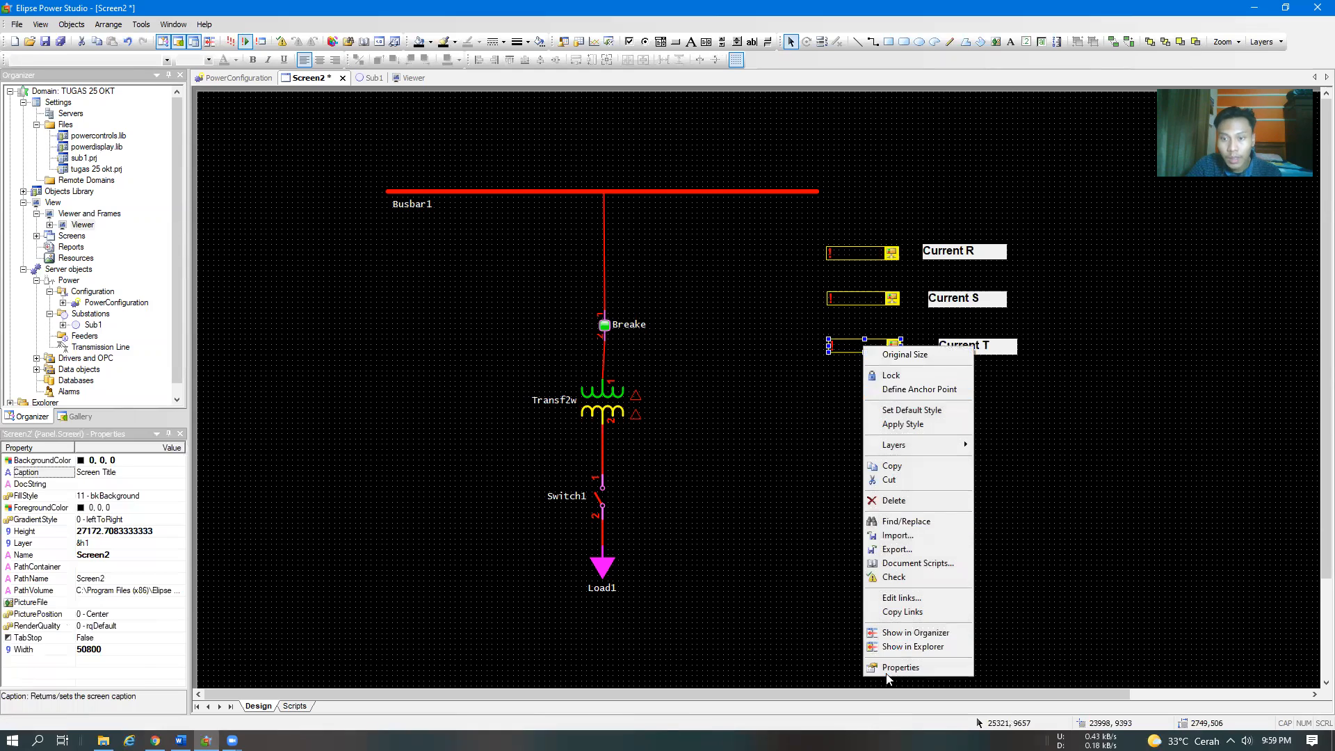
pyautogui.click(900, 667)
pyautogui.click(86, 35)
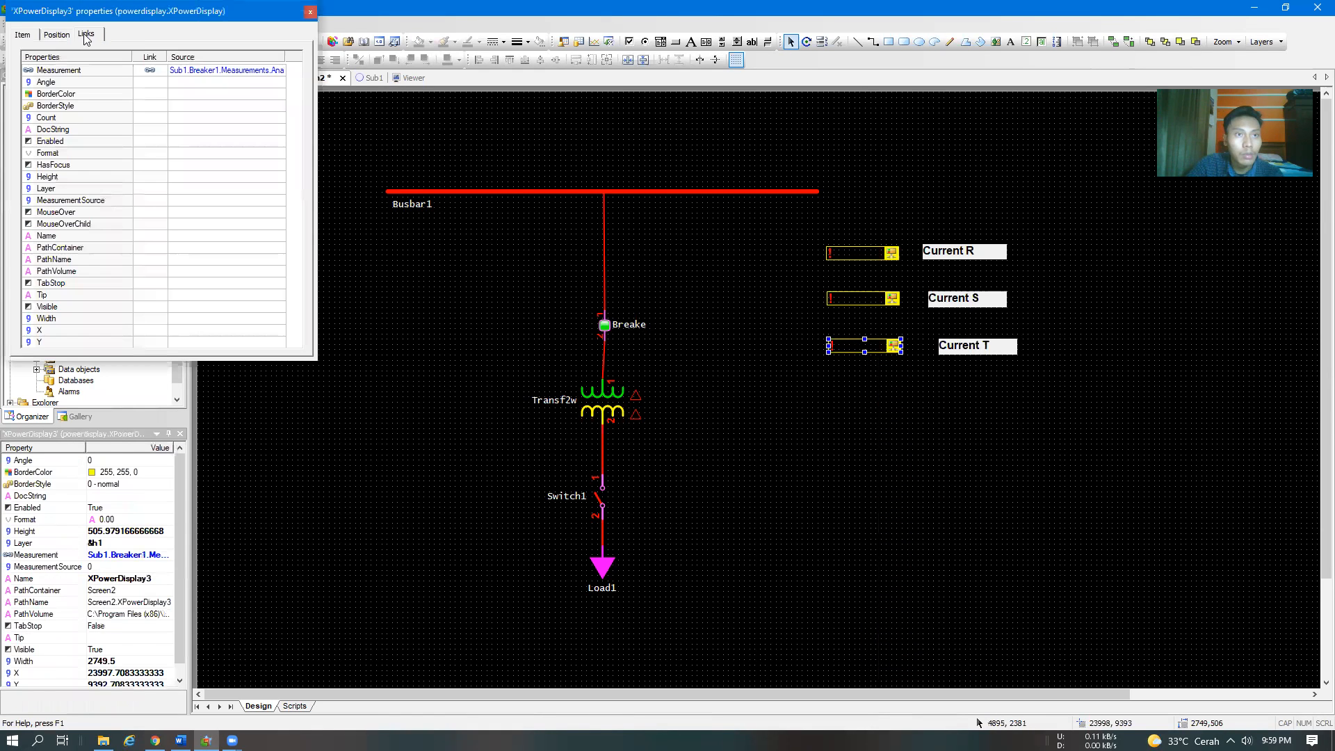
pyautogui.click(208, 71)
pyautogui.click(280, 71)
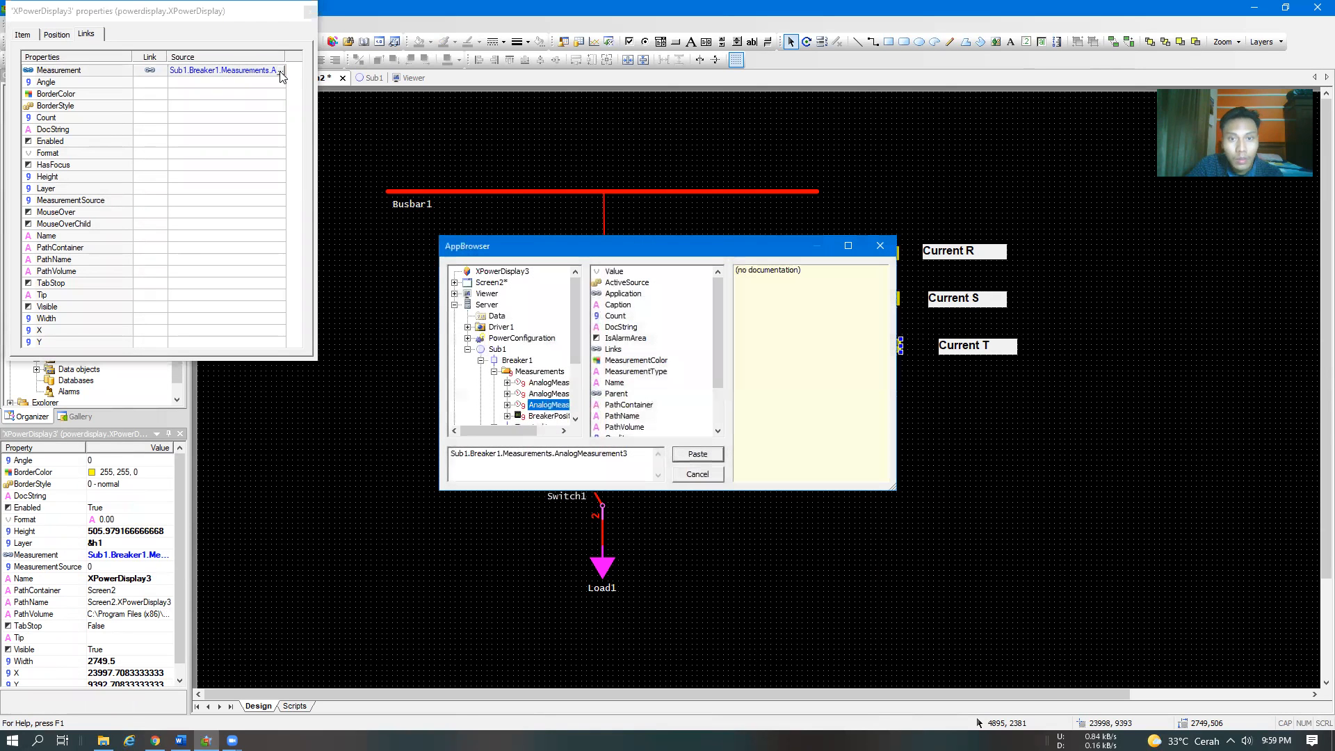
pyautogui.click(697, 454)
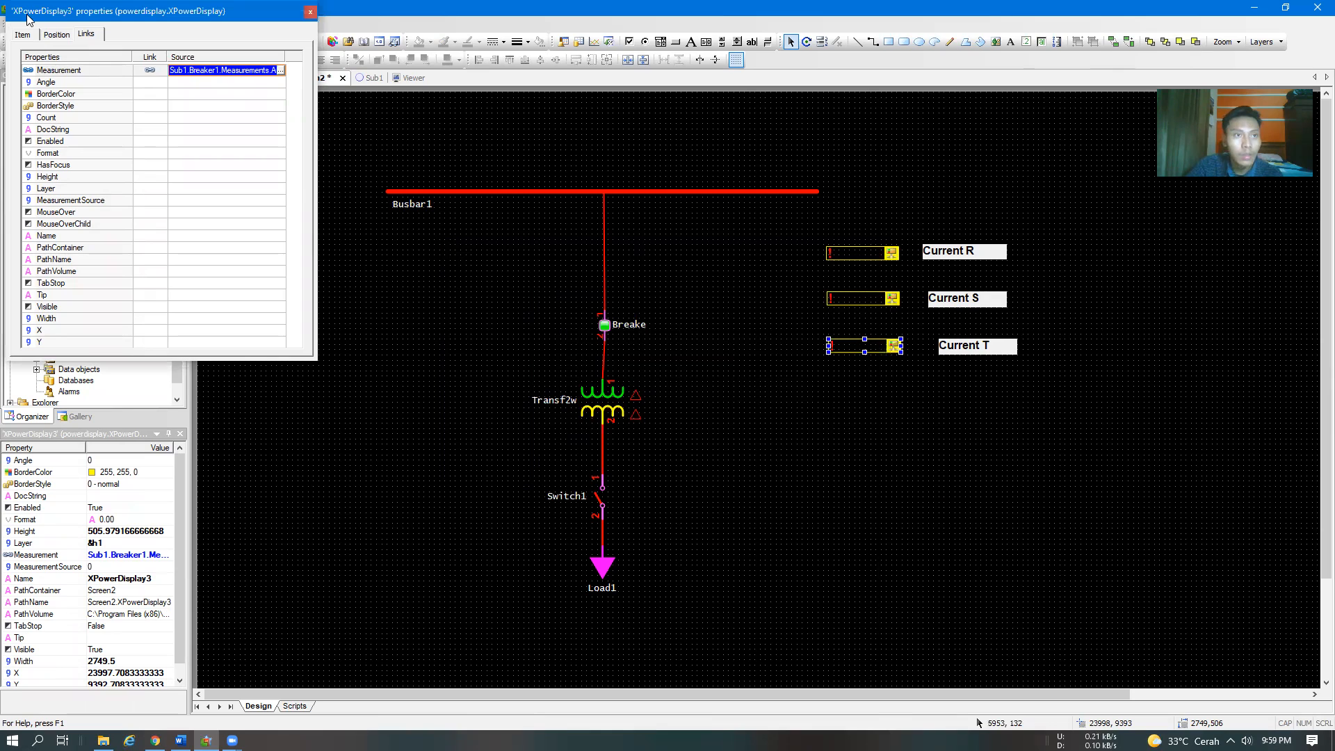
pyautogui.click(329, 159)
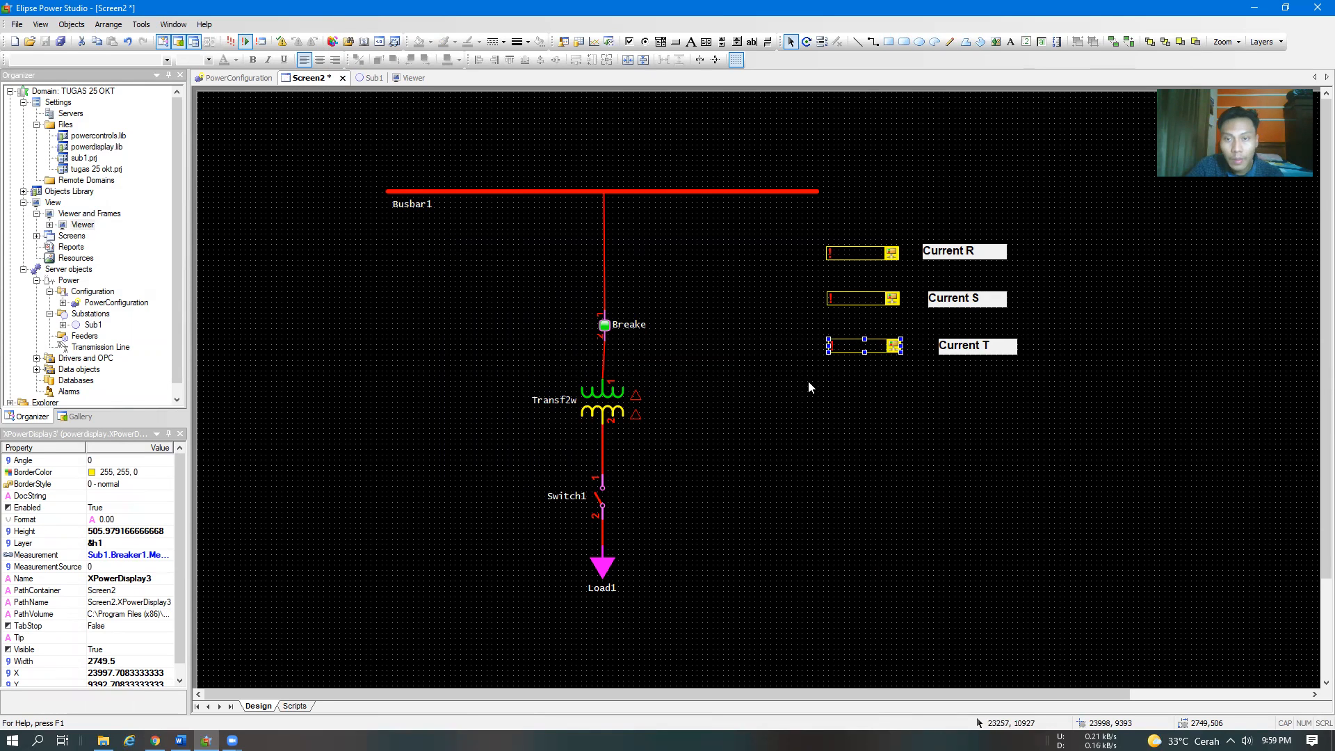
pyautogui.click(847, 425)
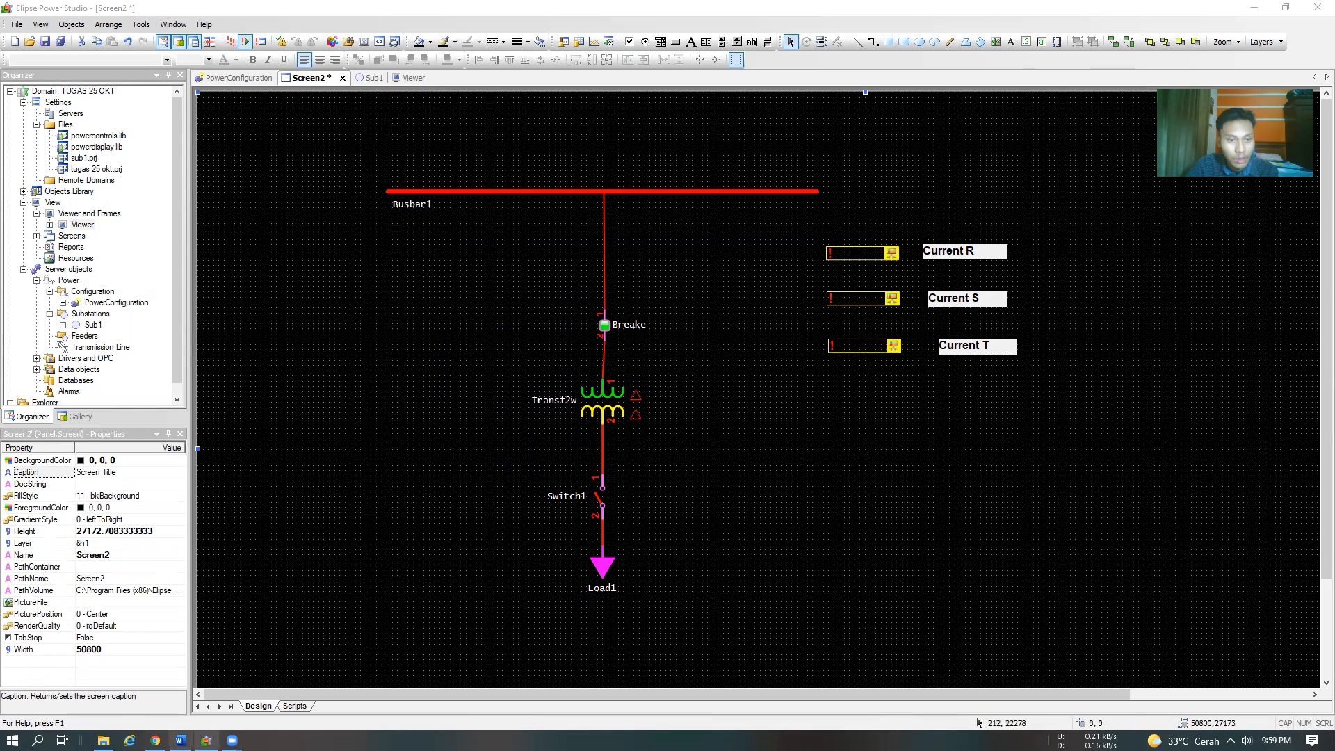
# Switch to the Word module and review step 37 on running the application
pyautogui.click(180, 741)
pyautogui.scroll(3, 743, 376)
pyautogui.scroll(-10, 743, 375)
pyautogui.scroll(5, 743, 375)
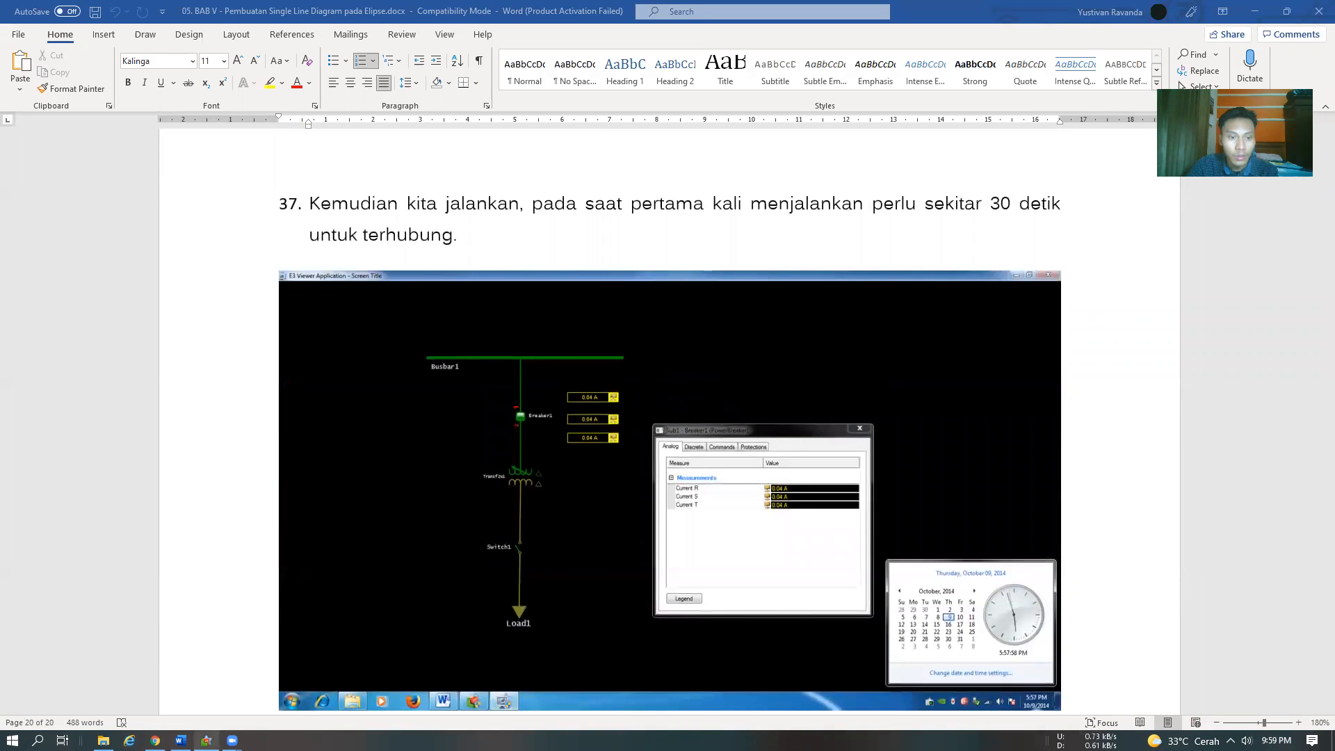
# Return to Elipse Power Studio, save and run the domain to view Screen2, and close the E3 Viewer application
pyautogui.click(206, 740)
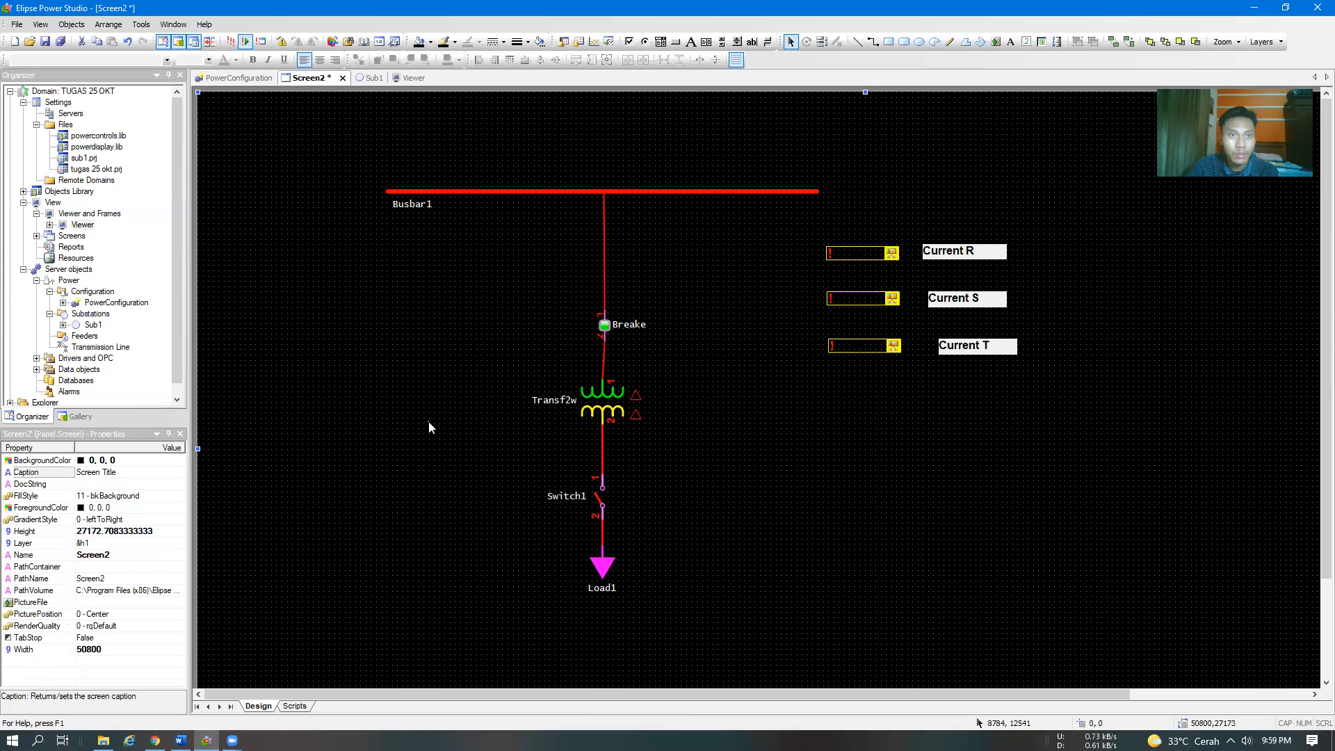
pyautogui.click(232, 44)
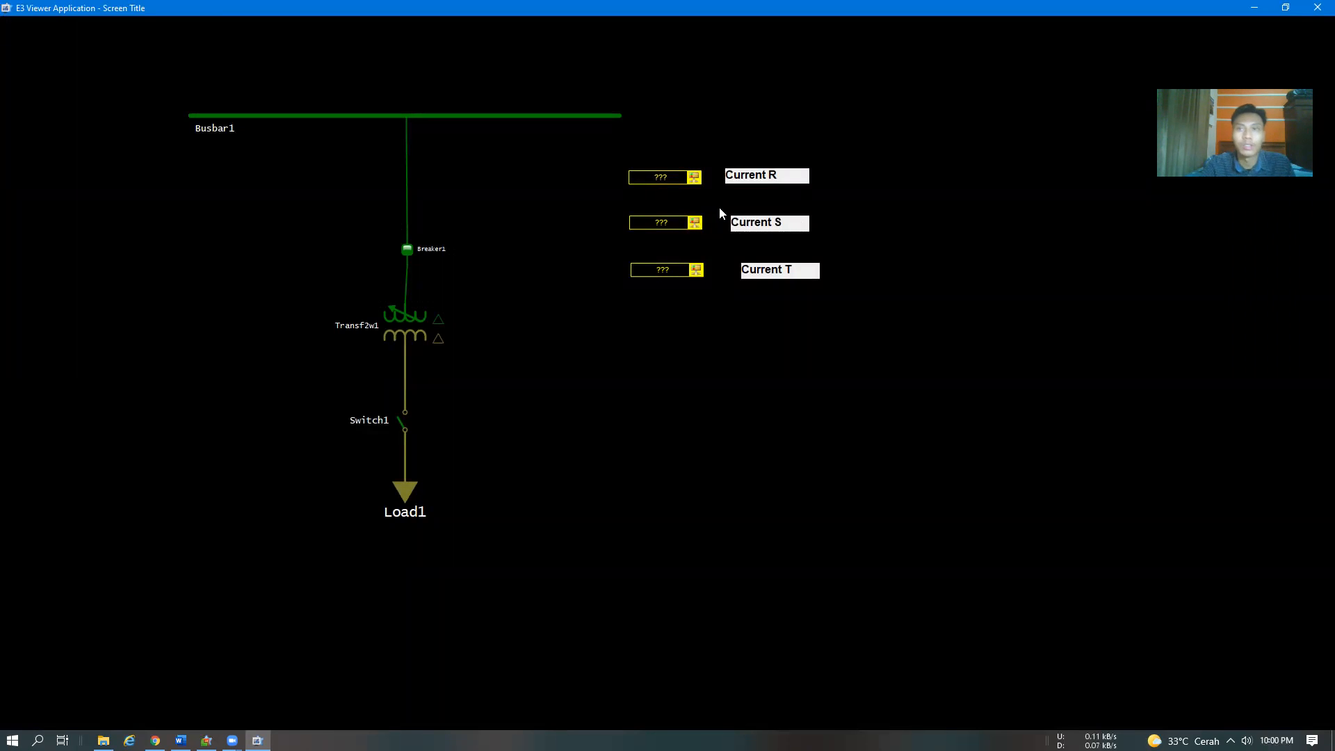
pyautogui.click(1313, 17)
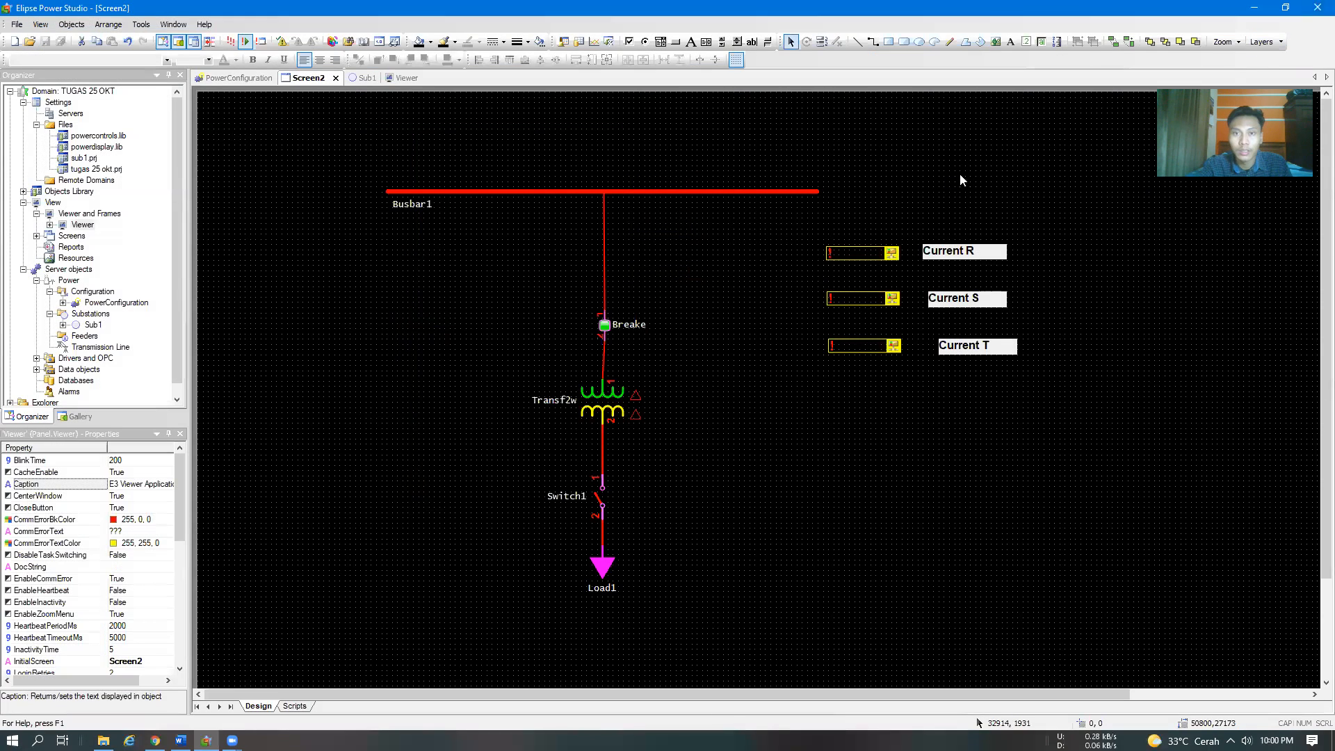